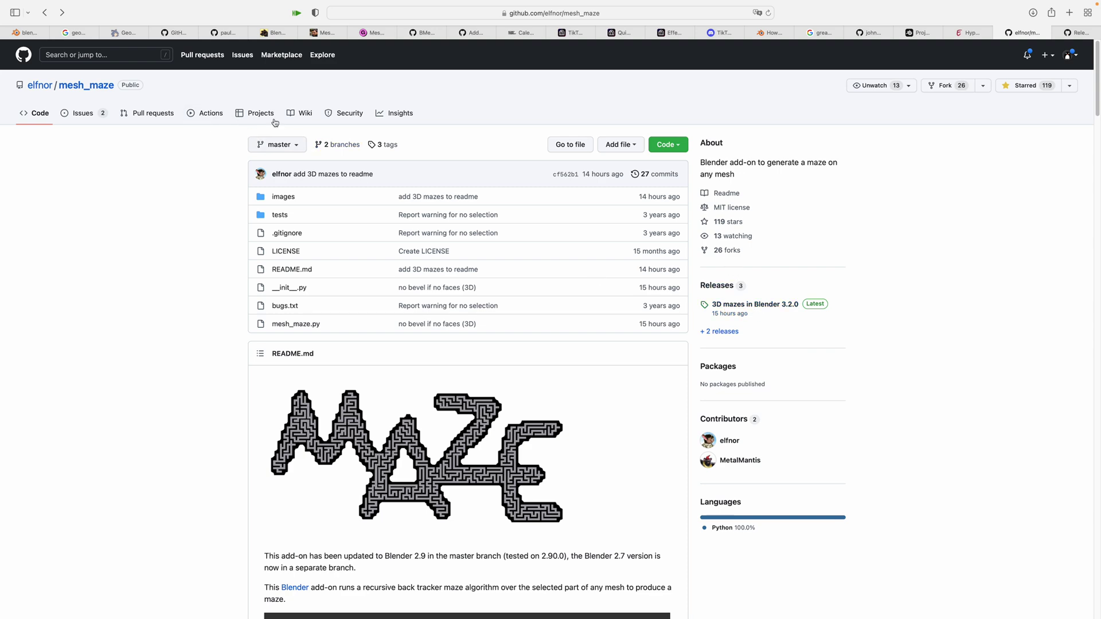
Step: Check the 3D mazes in Blender 3.2.0 release and read the mesh_maze README's installation and parameter sections
click(774, 307)
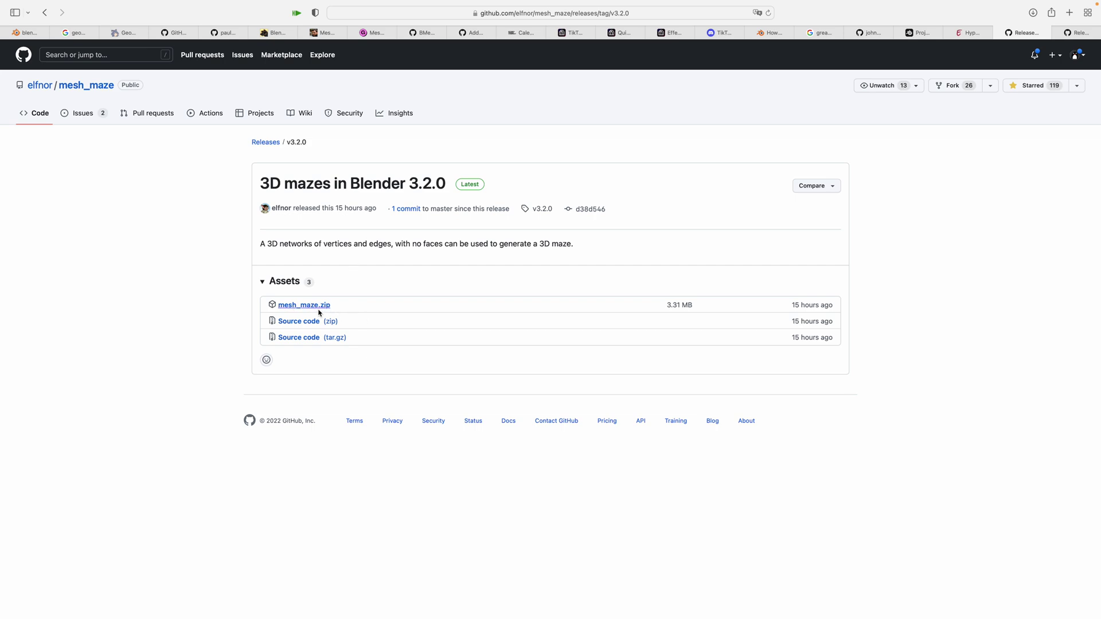
click(45, 13)
scroll(310, 354, down, 2)
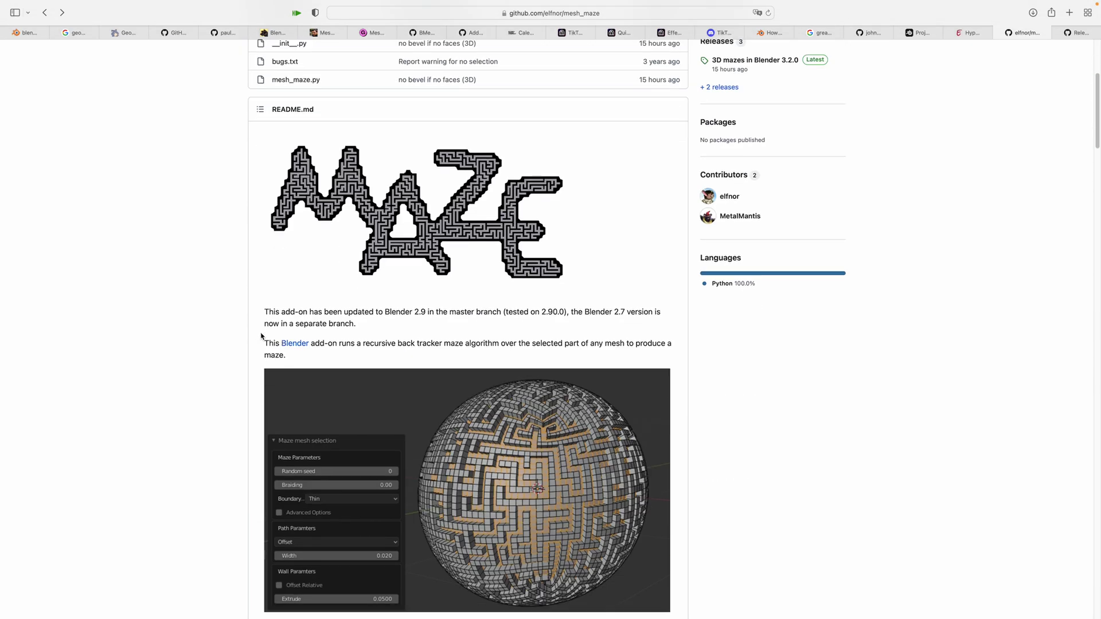
scroll(218, 330, down, 2)
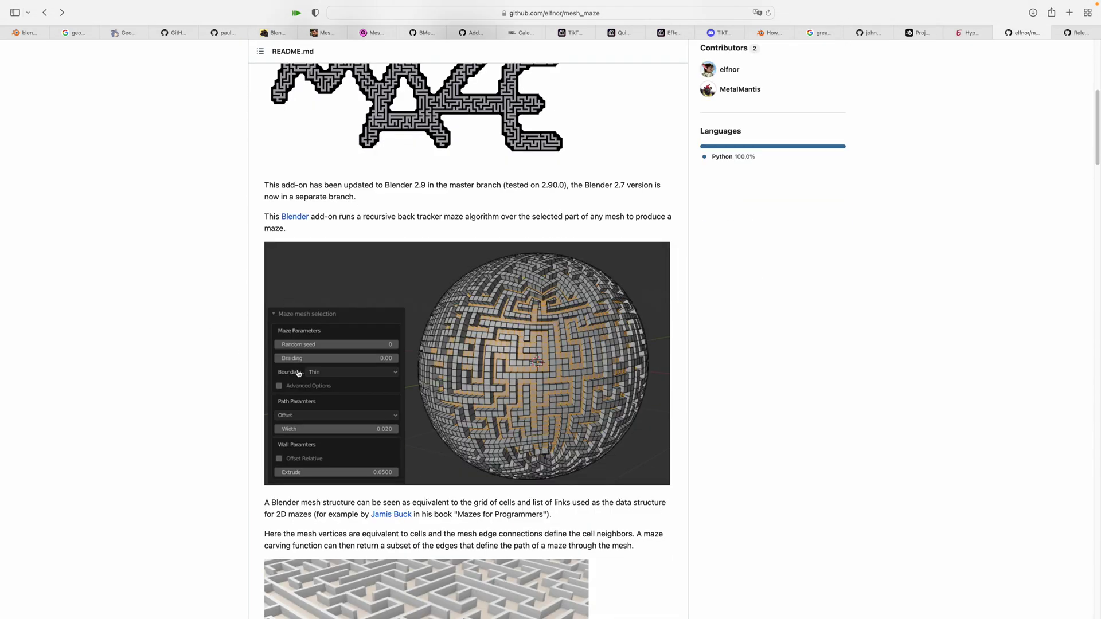
scroll(344, 375, down, 15)
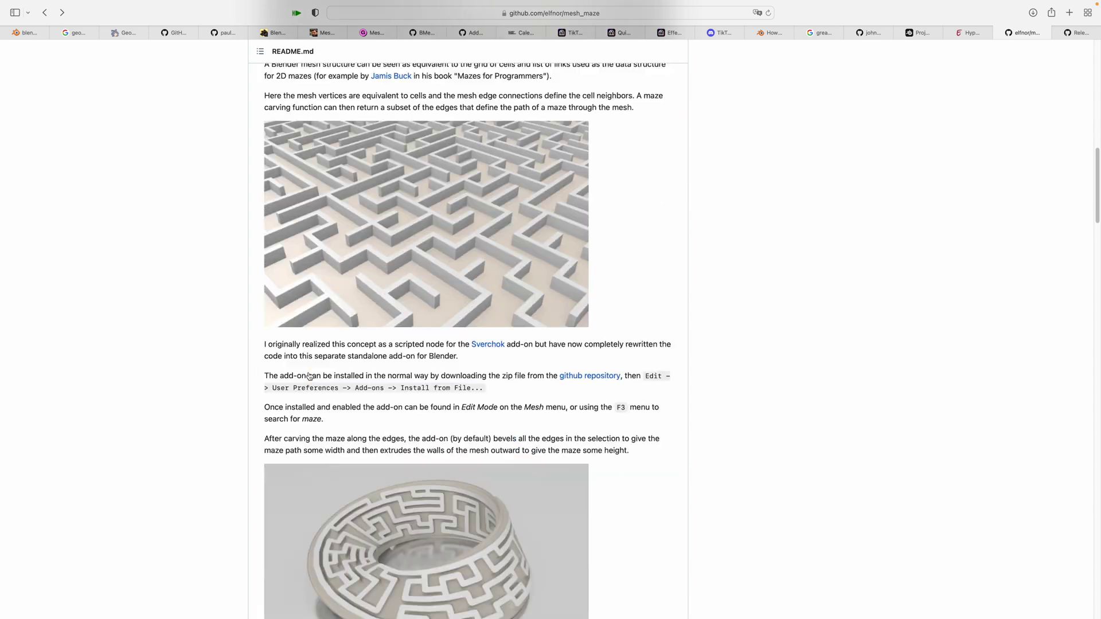
scroll(307, 374, down, 4)
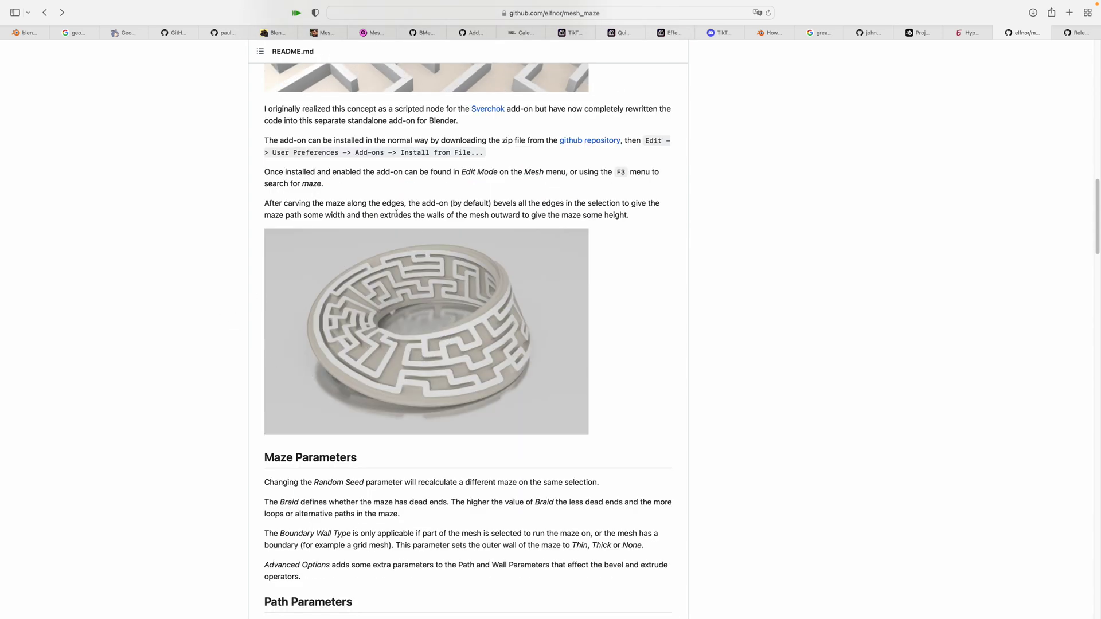
scroll(258, 159, up, 6)
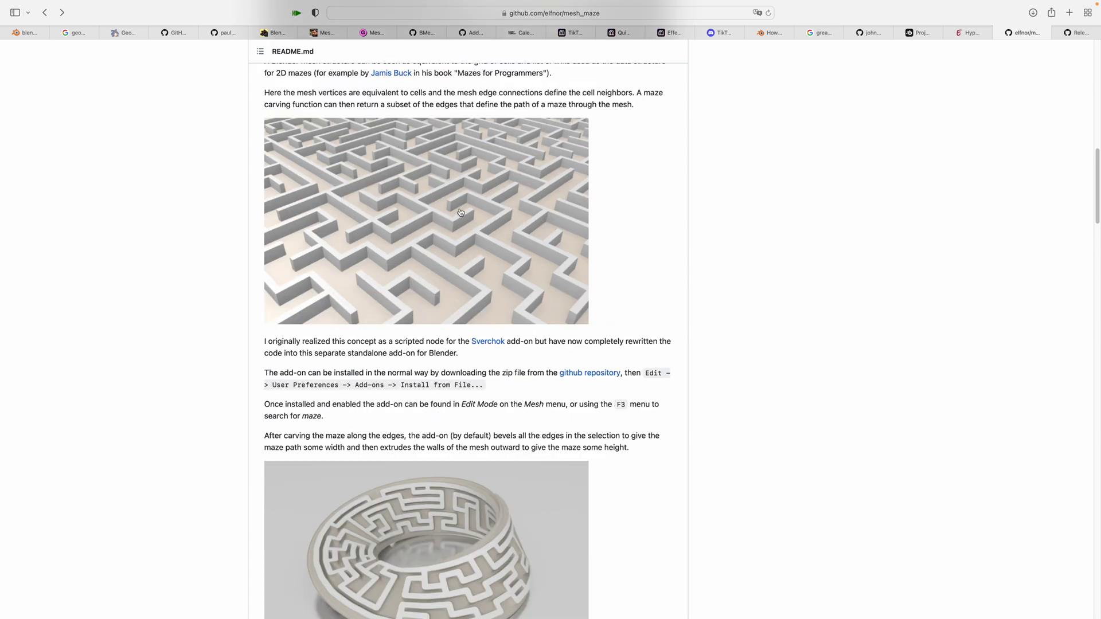
scroll(281, 224, down, 2)
scroll(241, 287, down, 6)
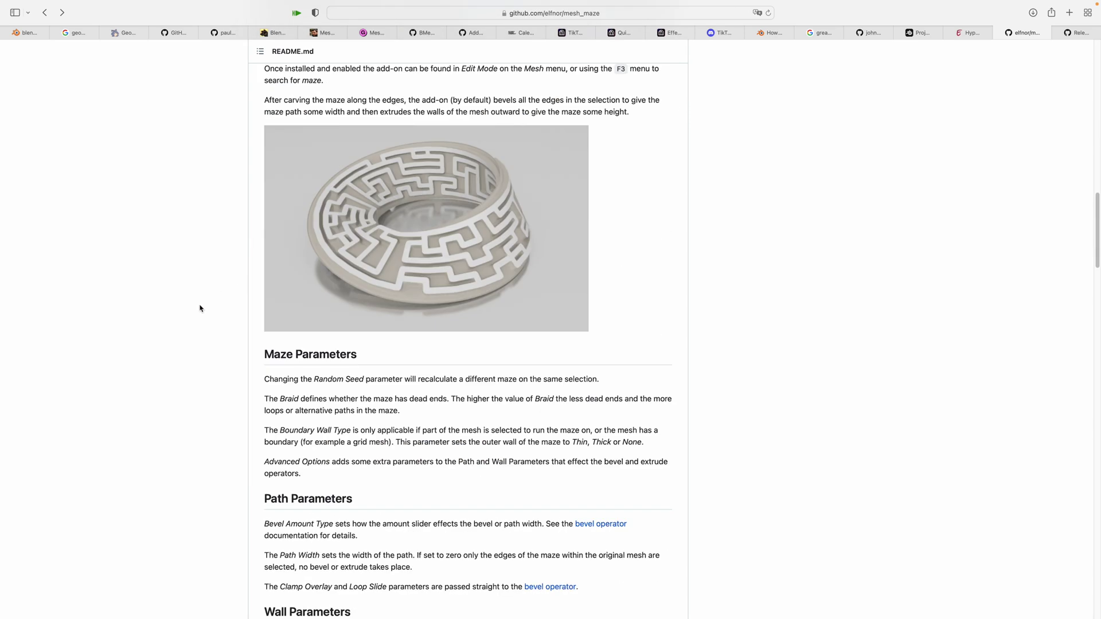
scroll(200, 313, down, 12)
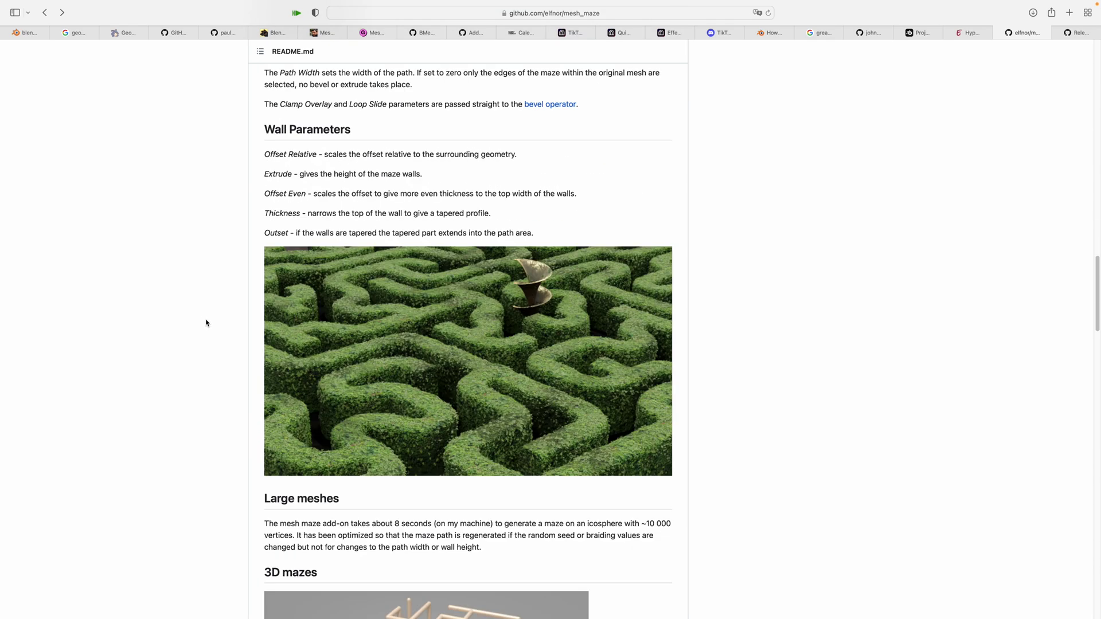
Step: Examine the README's Large meshes and 3D mazes sections, including the 5 x 5 grid example
scroll(253, 321, down, 2)
scroll(265, 401, down, 8)
scroll(351, 280, up, 2)
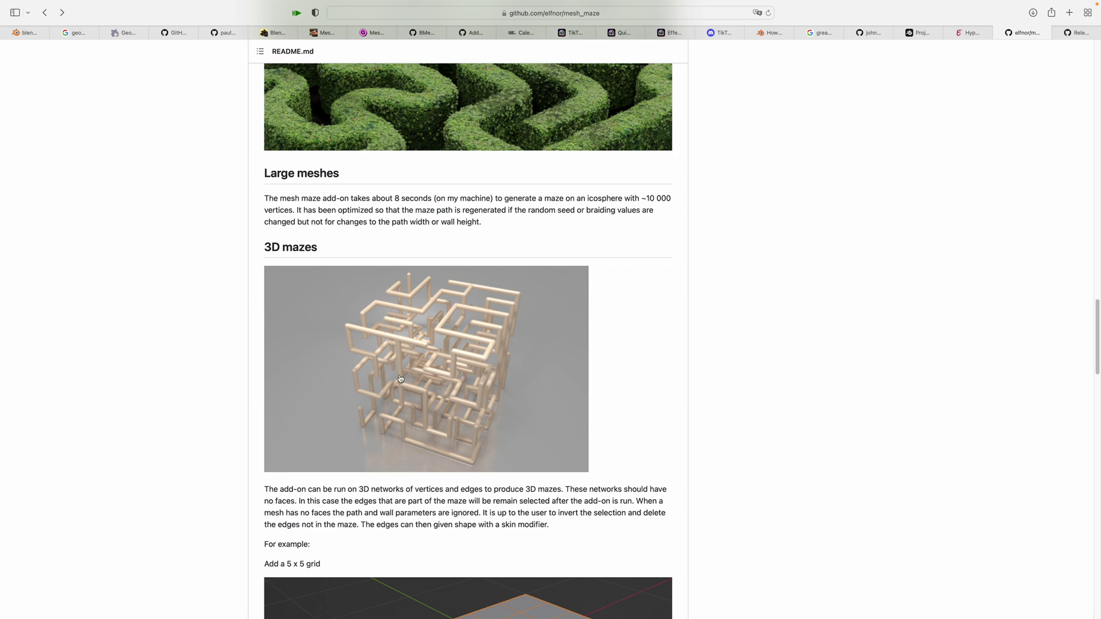
scroll(410, 344, down, 4)
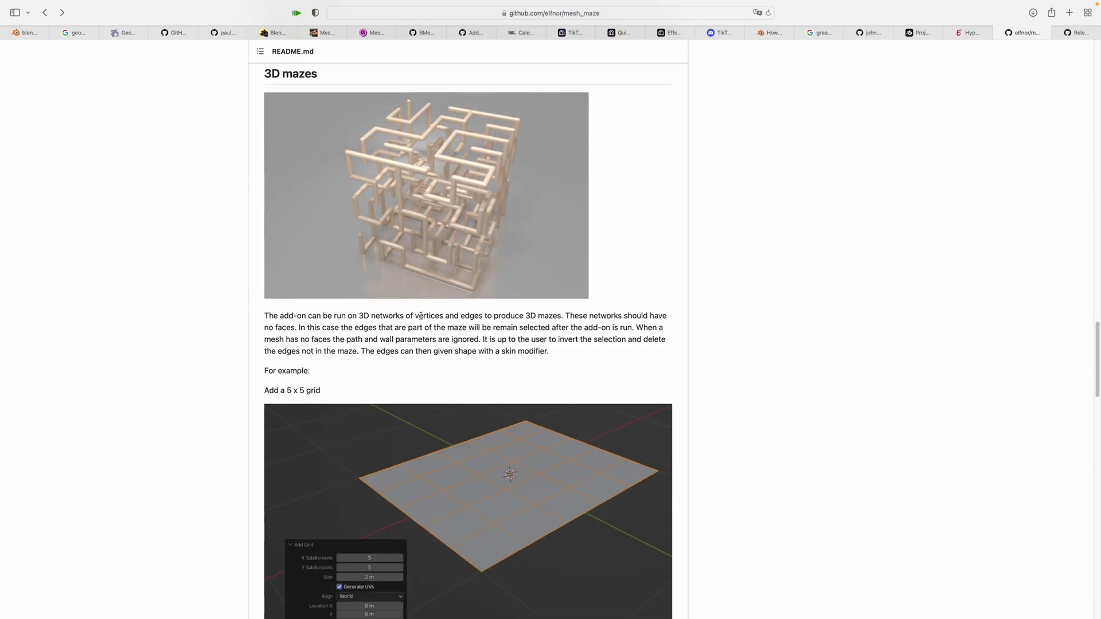
scroll(359, 382, down, 6)
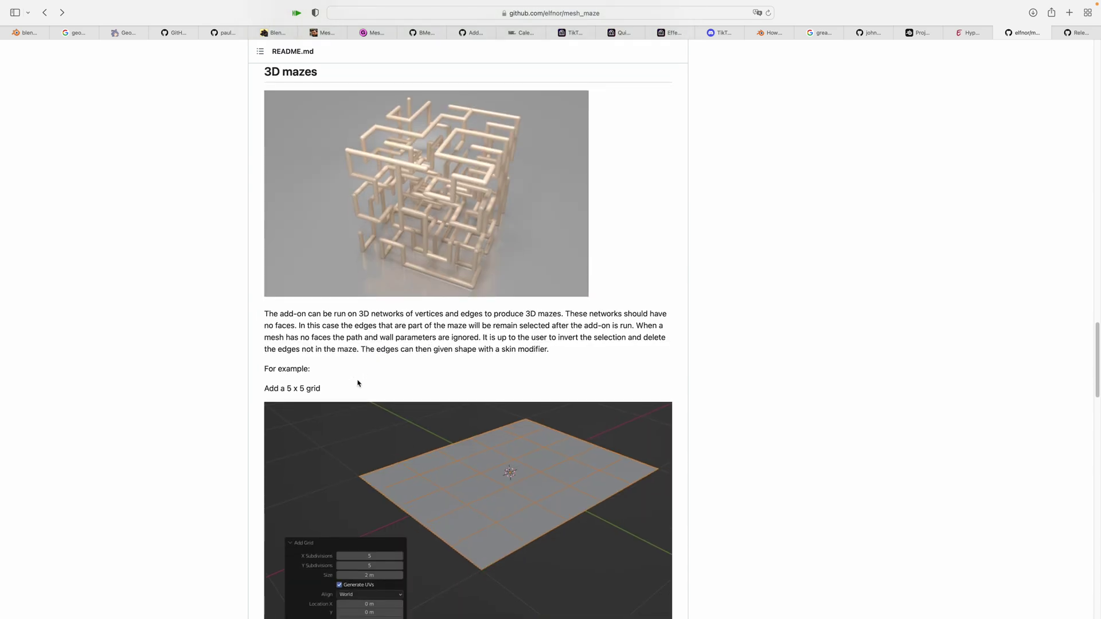
scroll(353, 401, down, 20)
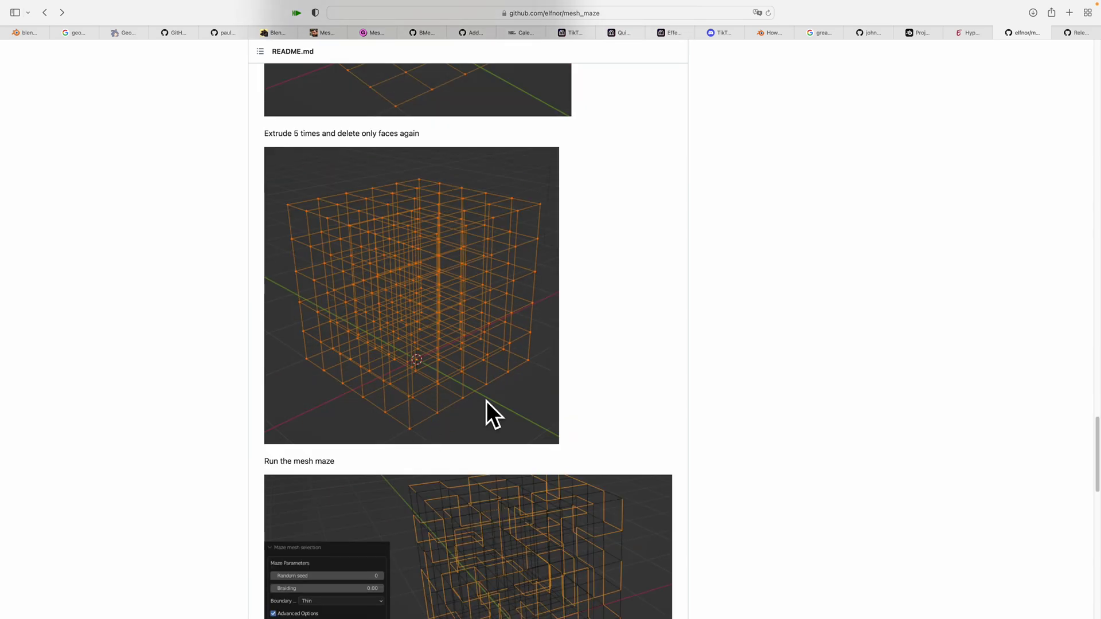
scroll(466, 462, up, 20)
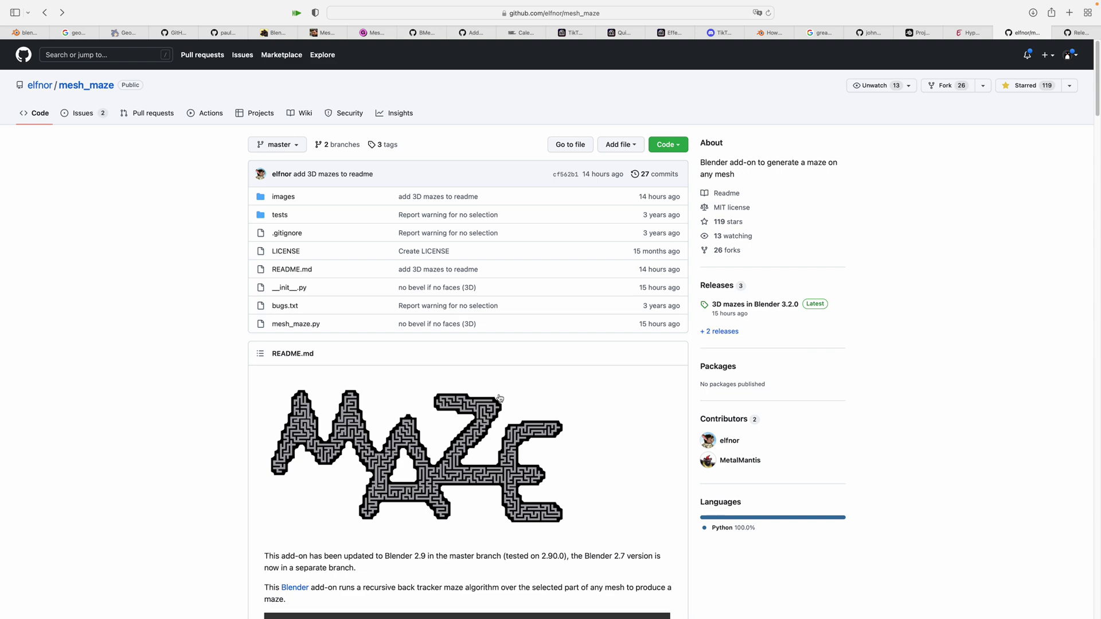
Step: Look over the Hyperbolic Tiling in 3D article on the add-on author's site
click(975, 37)
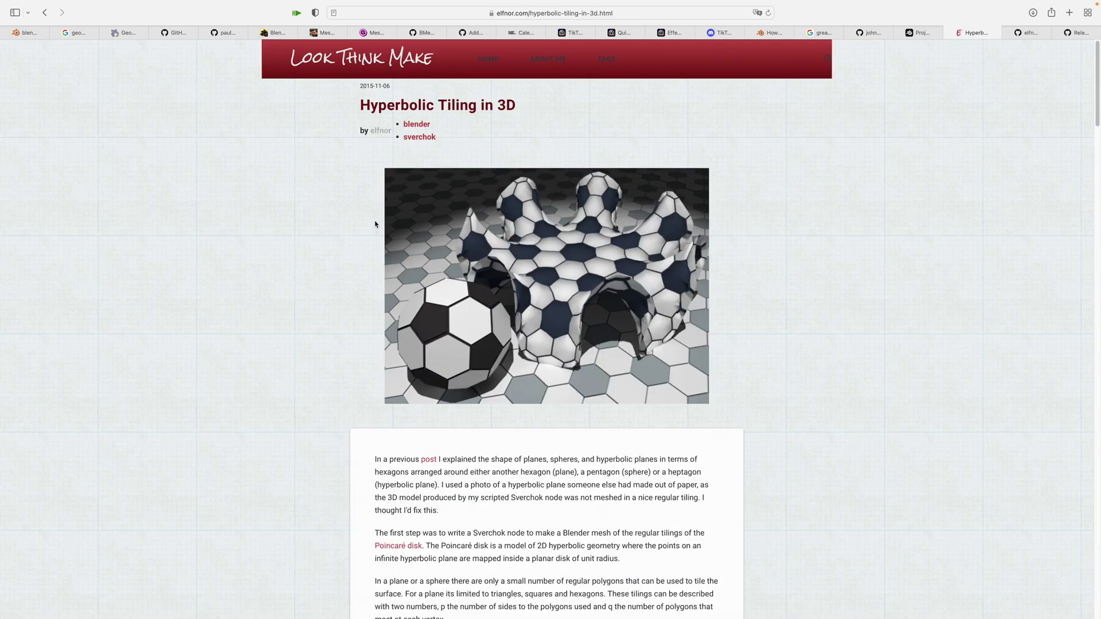
scroll(344, 286, down, 15)
scroll(322, 307, up, 15)
Step: Switch to Blender and start a new General file
key(ctrl+Left)
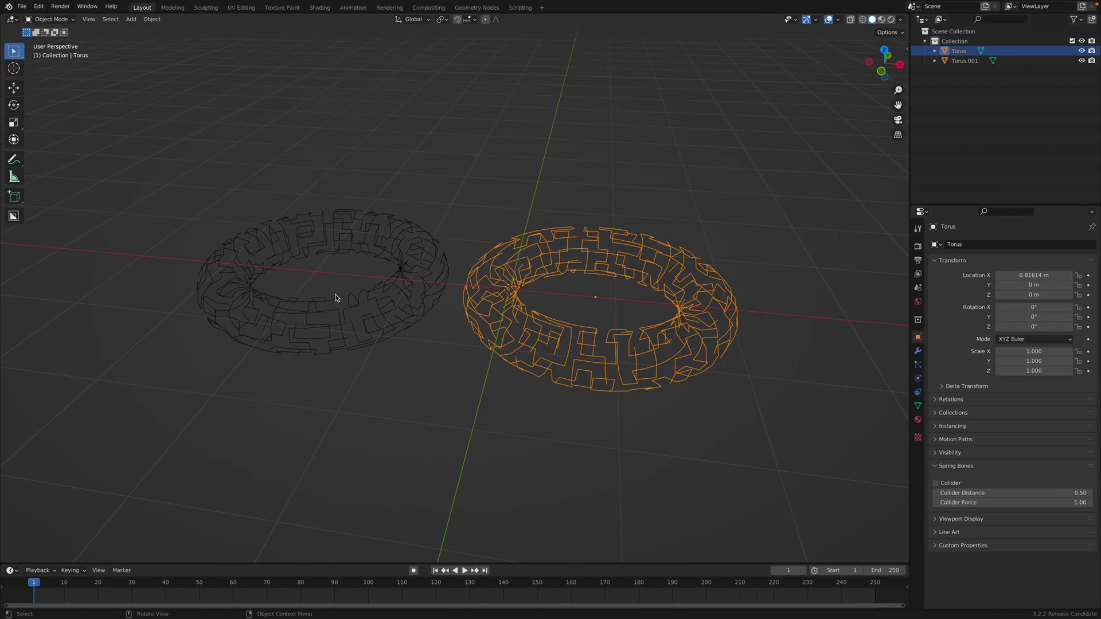
middle_drag(337, 296, 336, 284)
click(22, 6)
mouse_move(32, 18)
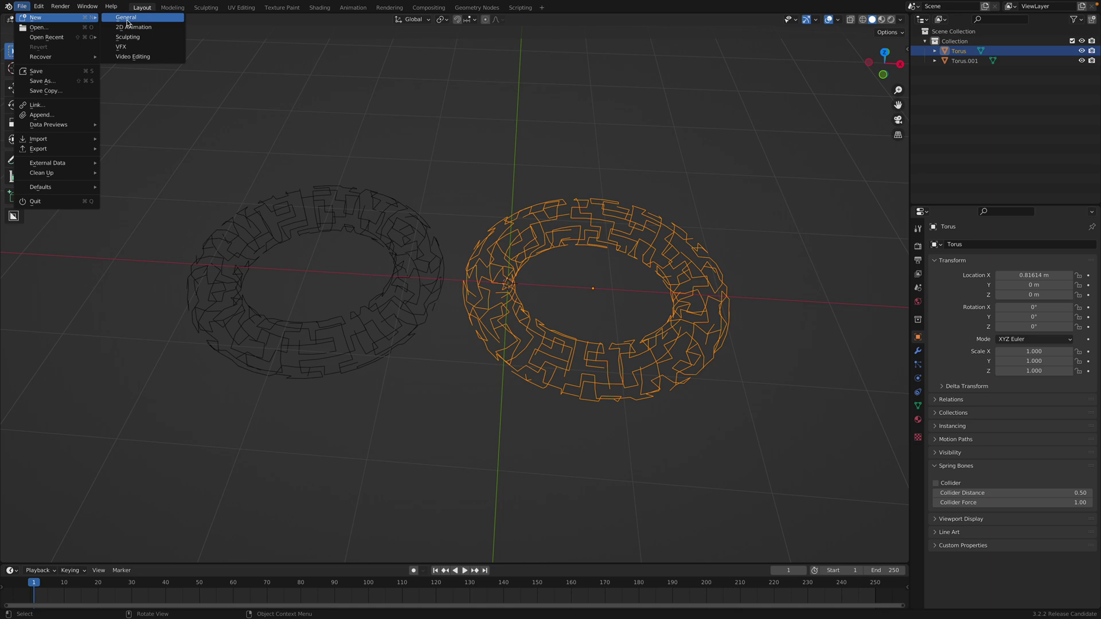
click(127, 20)
click(524, 326)
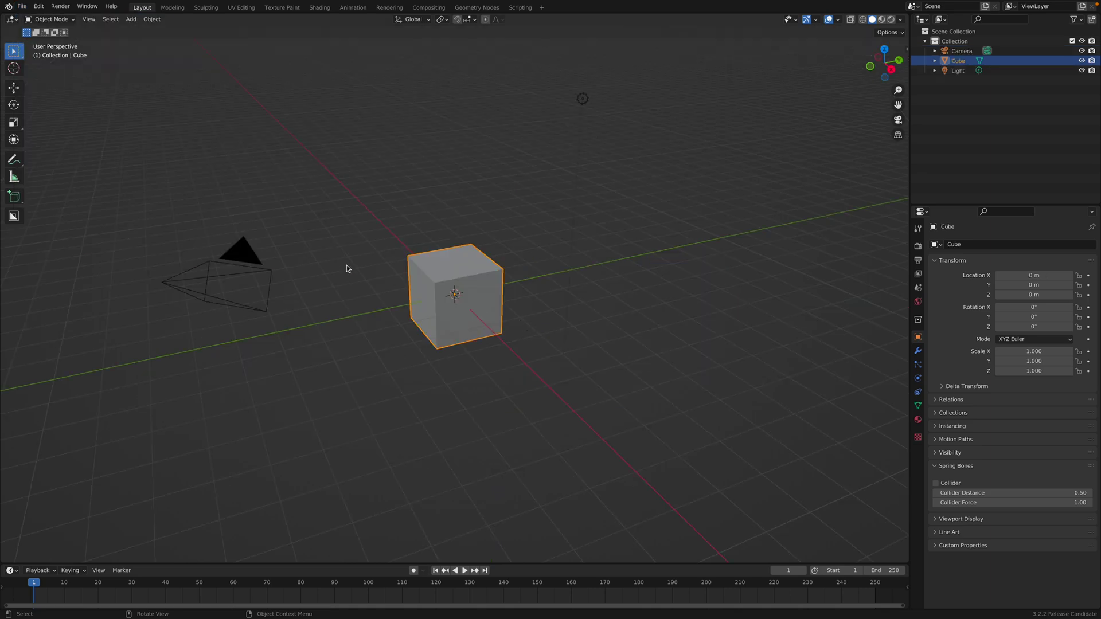
Step: Search the add-on preferences for "maze" and inspect the details of the Maze any Mesh add-on
click(44, 7)
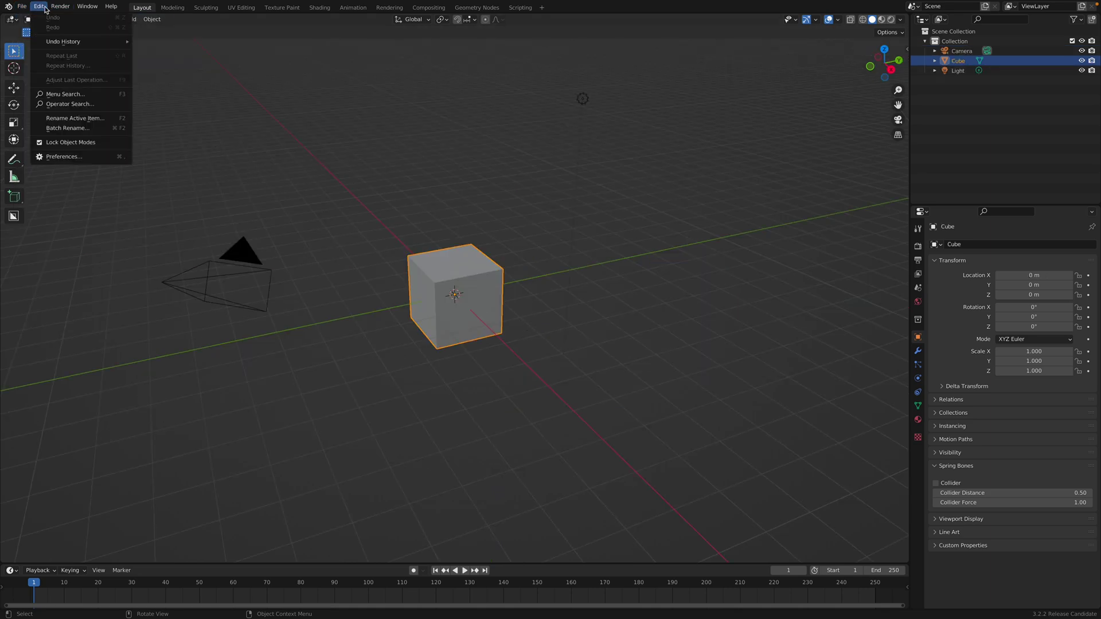
click(63, 156)
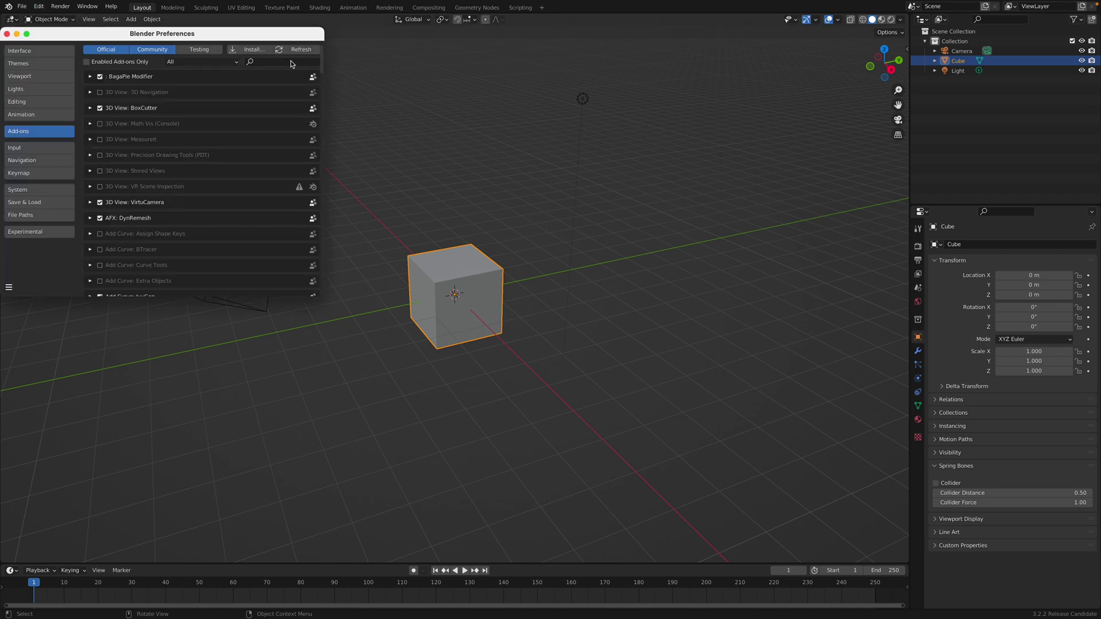
text(maze)
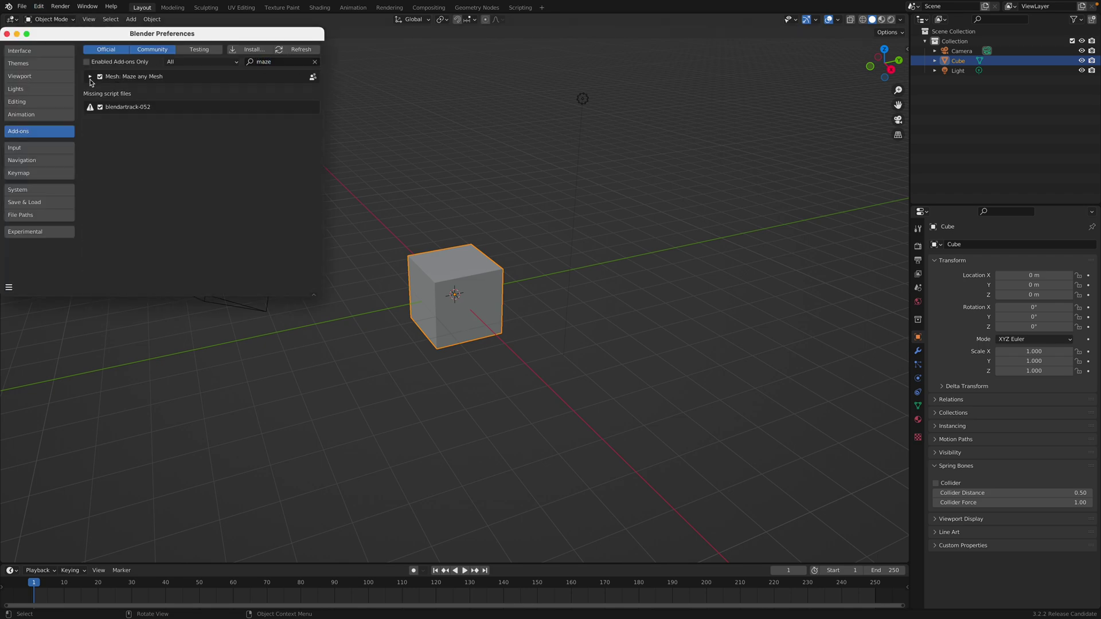
click(90, 77)
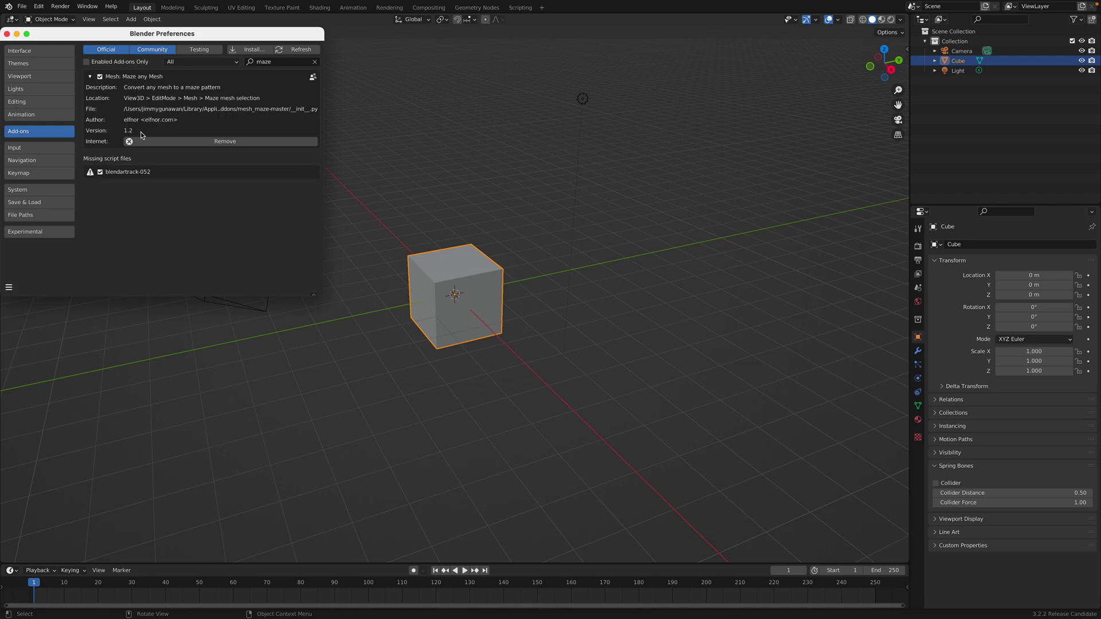
click(7, 34)
Step: Check the Blender version on the splash screen
click(8, 6)
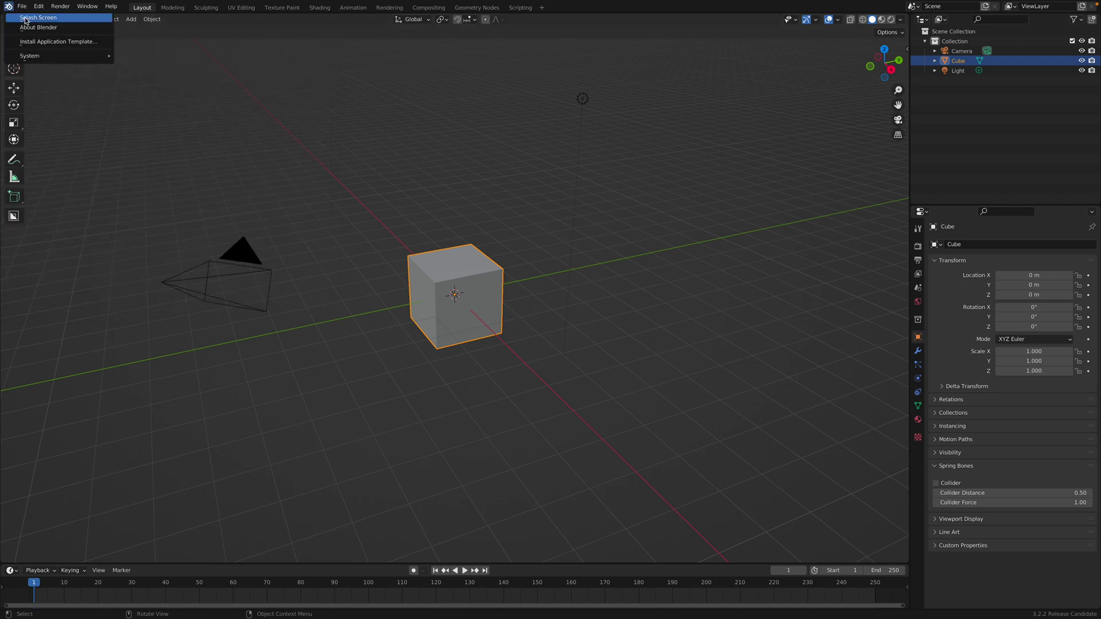
click(26, 13)
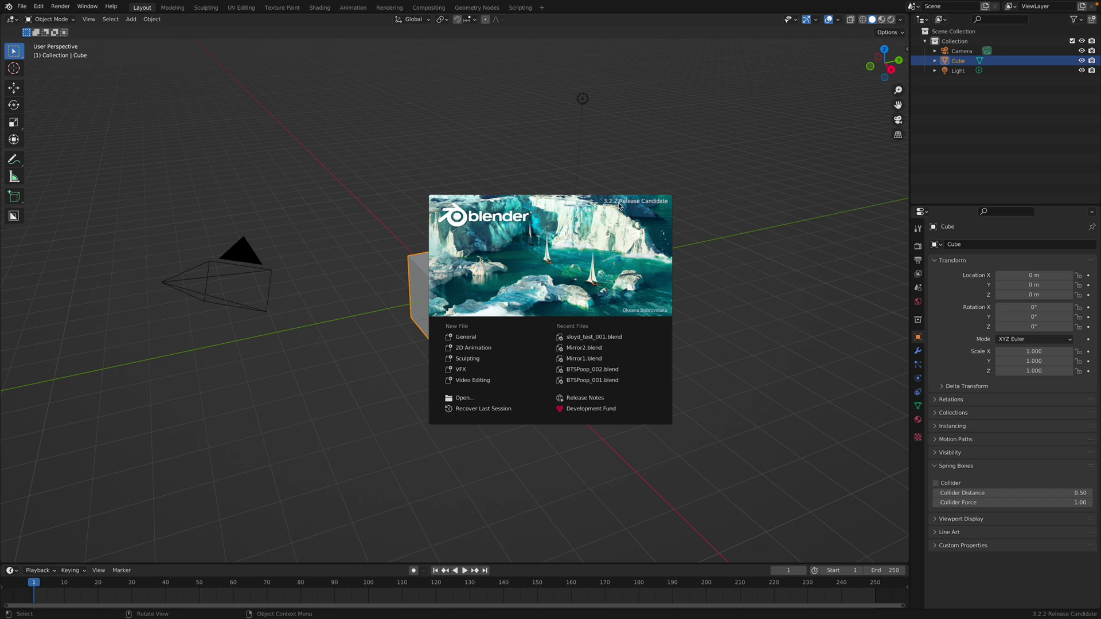
click(617, 159)
middle_drag(602, 261, 583, 267)
scroll(594, 260, up, 3)
scroll(593, 263, down, 3)
key(Tab)
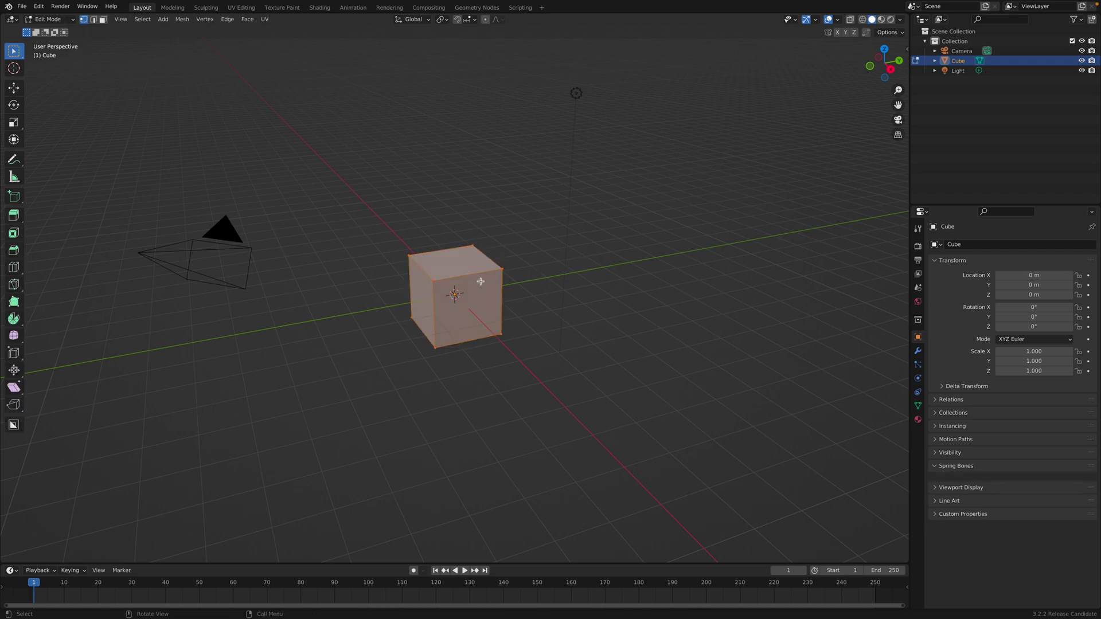
scroll(485, 279, up, 2)
key(Tab)
scroll(486, 279, down, 3)
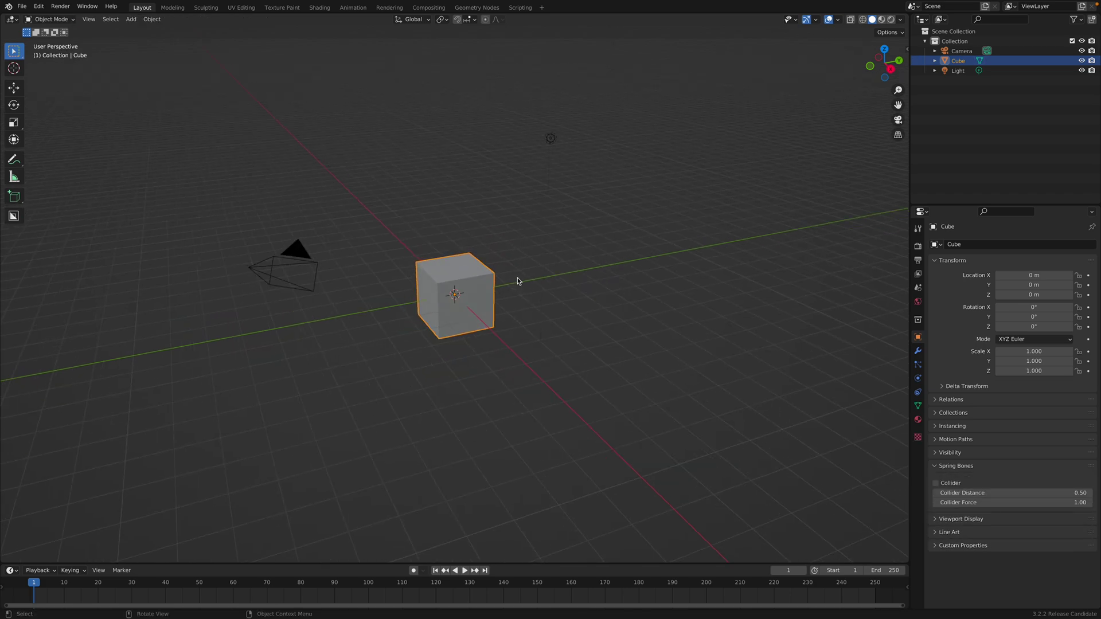
Step: Delete the default cube, camera and light from the scene
key(a)
key(x)
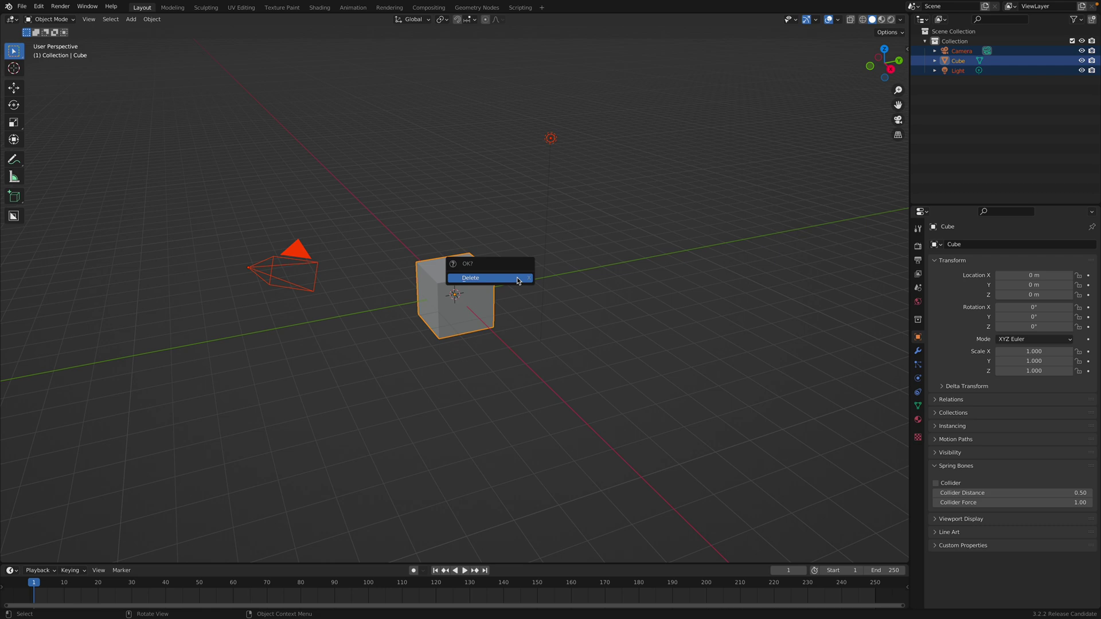
click(517, 276)
key(shift+a)
mouse_move(458, 277)
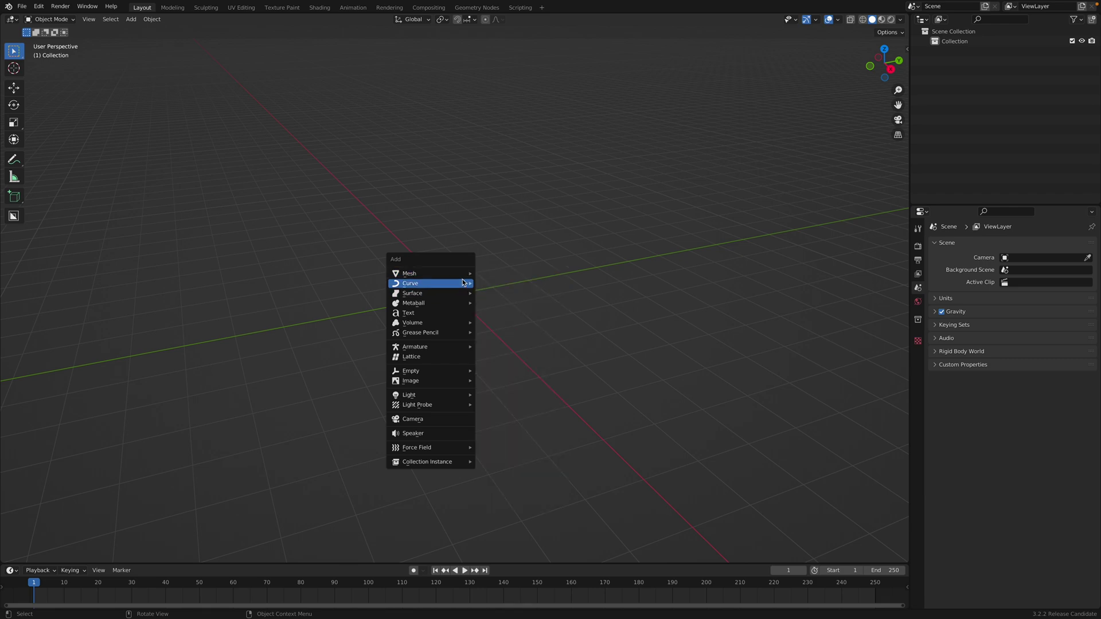
key(Escape)
Step: Add a mesh cube to the empty scene
middle_drag(484, 278, 485, 284)
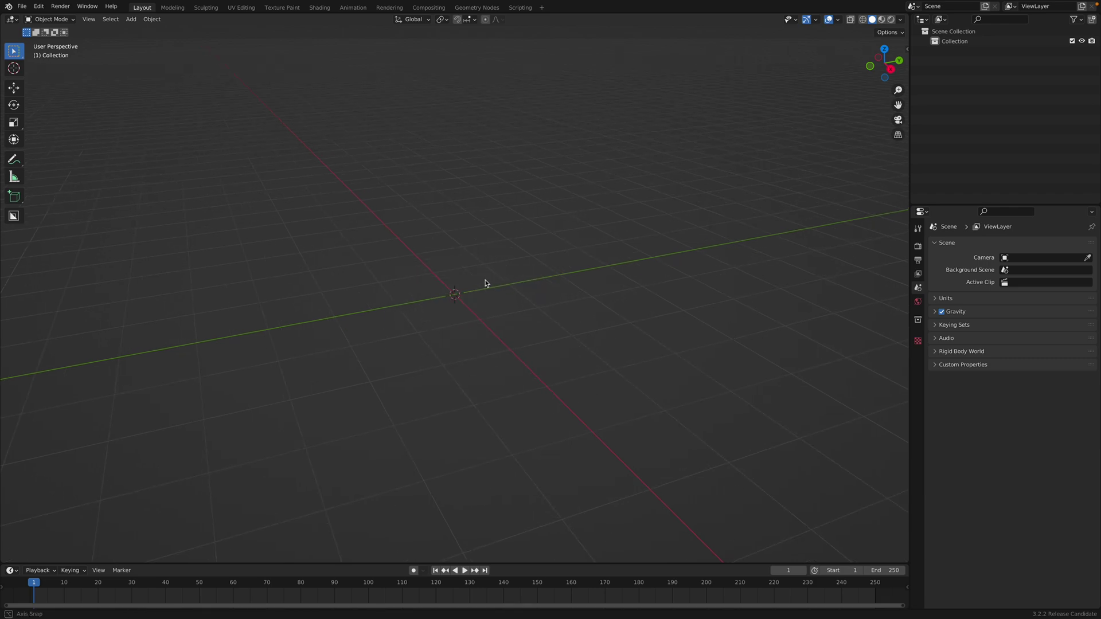
key(shift+a)
mouse_move(485, 284)
click(549, 290)
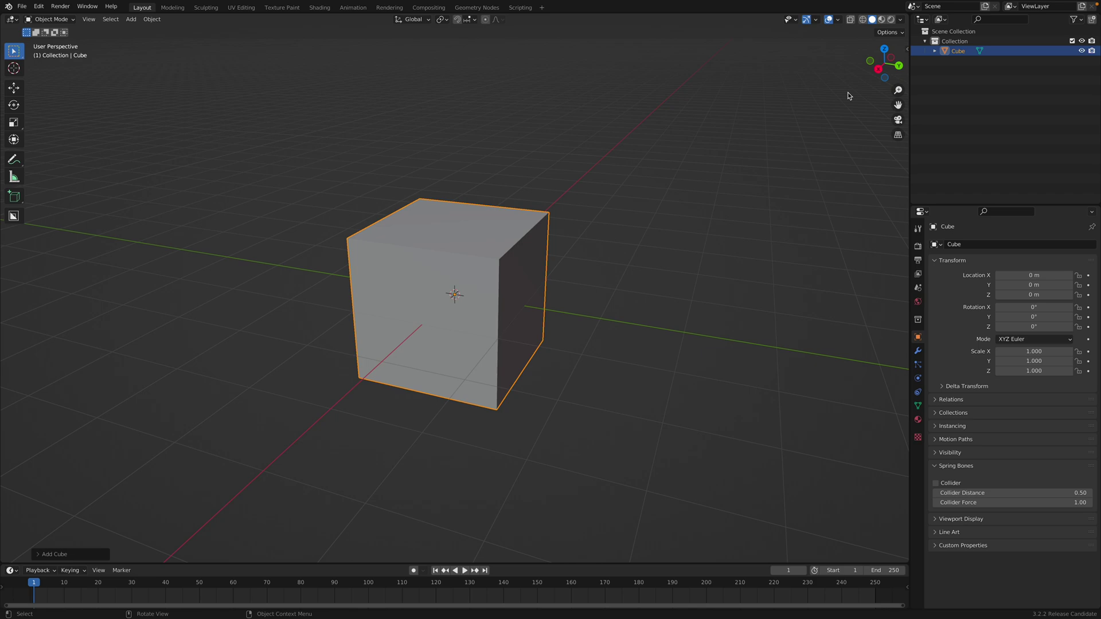
Step: Split the 3D viewport horizontally, turn the upper half into a Geometry Node Editor and create a new node tree for the cube
drag(904, 16, 240, 292)
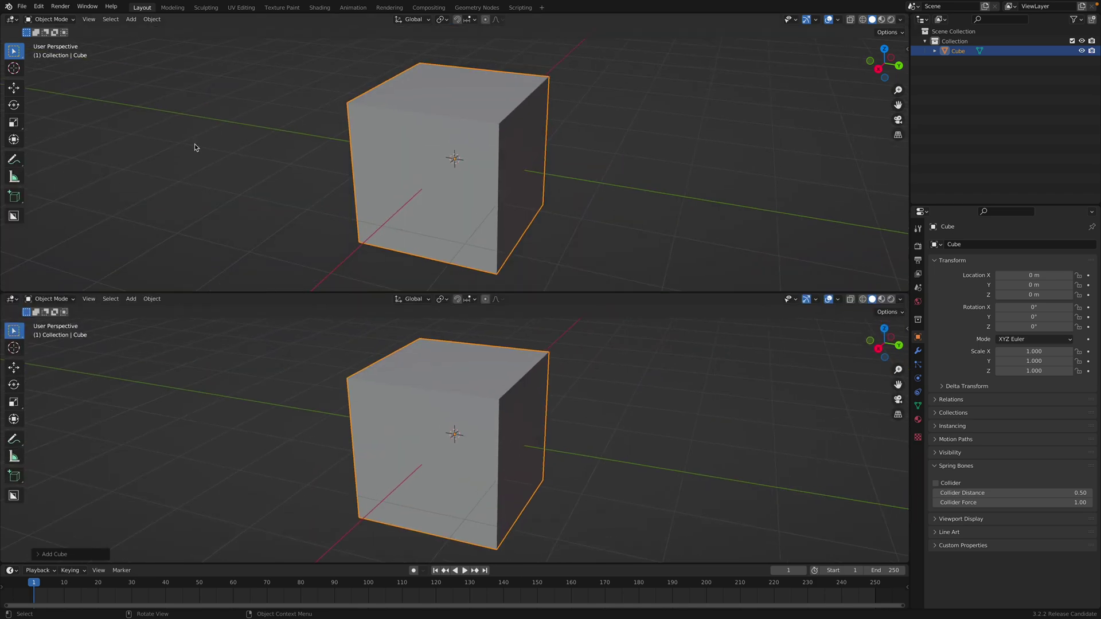
click(11, 19)
click(57, 106)
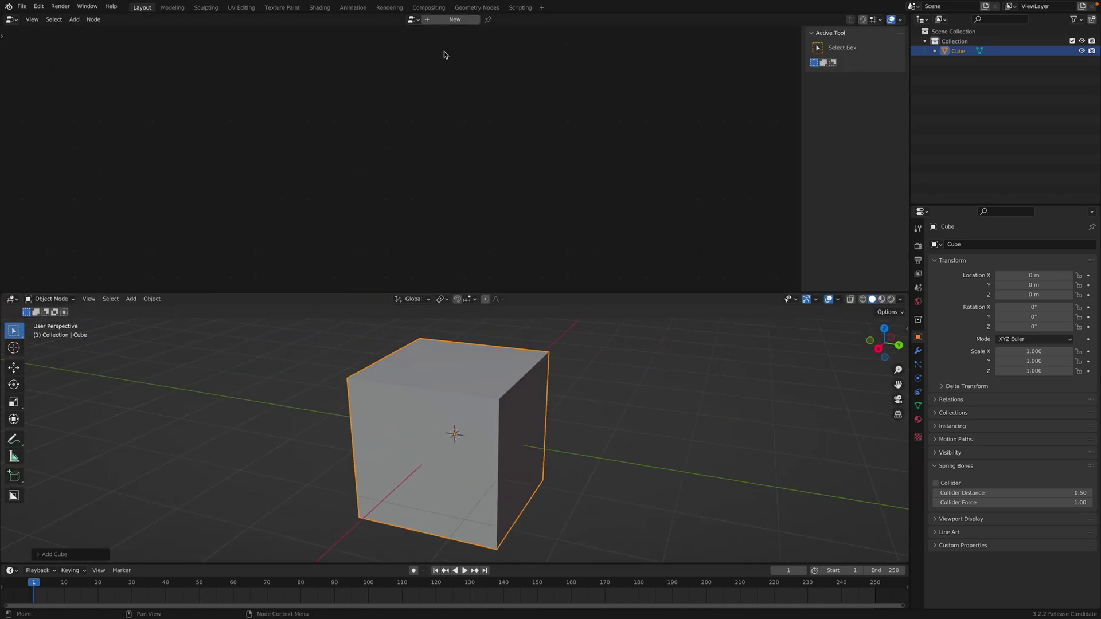
click(453, 19)
Step: Add a Grid mesh primitive node to the geometry node tree
key(shift+a)
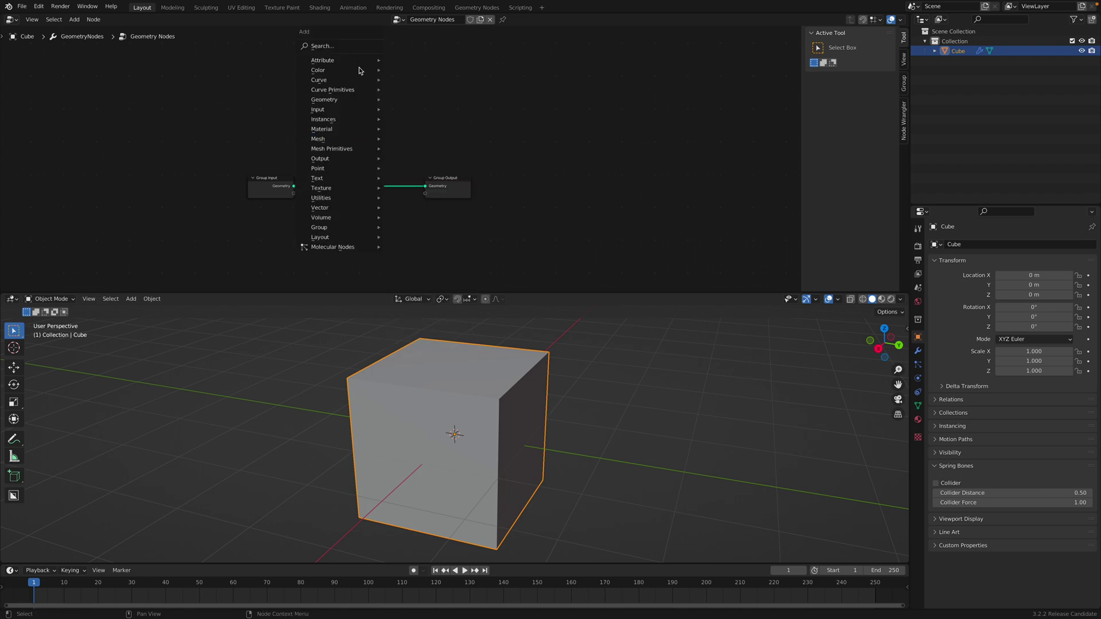
click(356, 47)
text(grid)
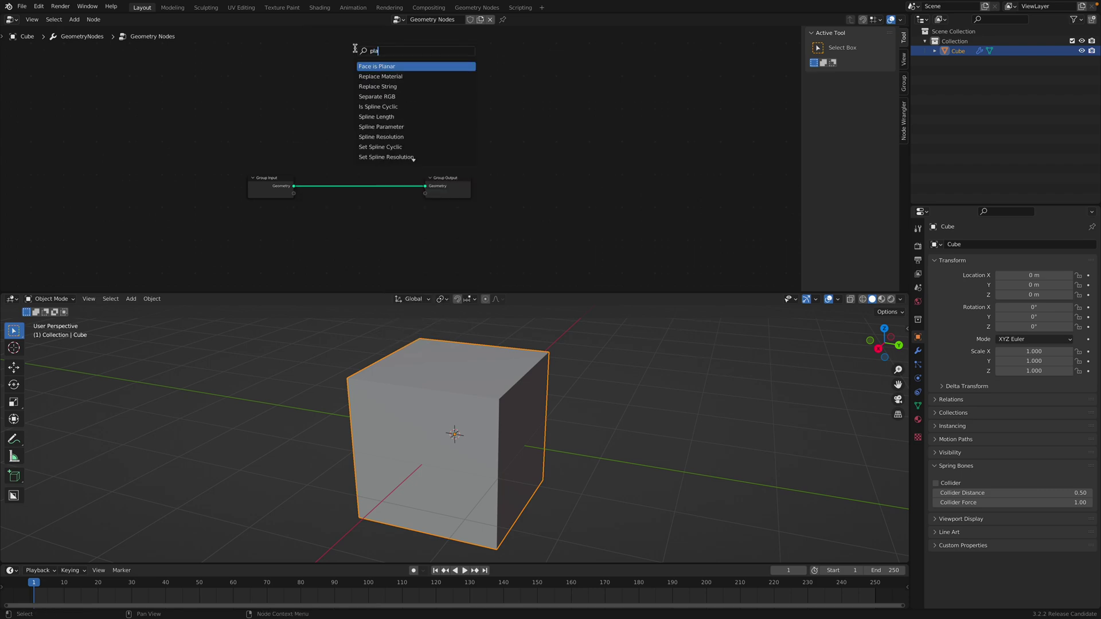
key(Return)
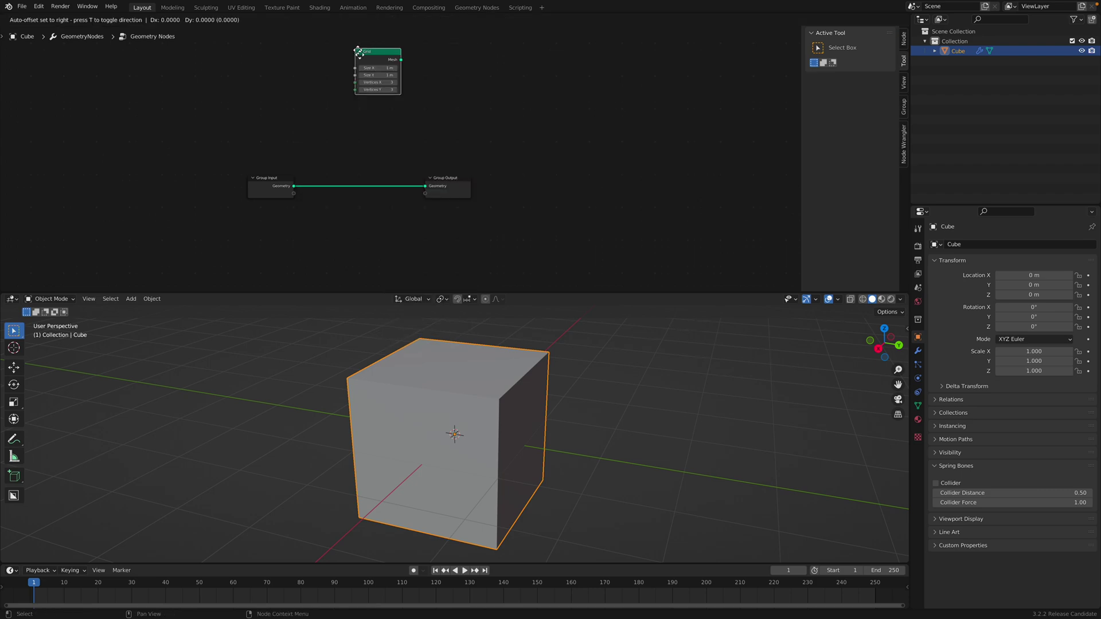
click(317, 89)
Step: Connect the Grid node's Mesh output to the Group Output's Geometry input and enlarge the 3D viewport area
scroll(340, 97, up, 1)
drag(356, 93, 469, 141)
drag(585, 292, 585, 224)
middle_drag(515, 370, 548, 403)
scroll(548, 403, up, 2)
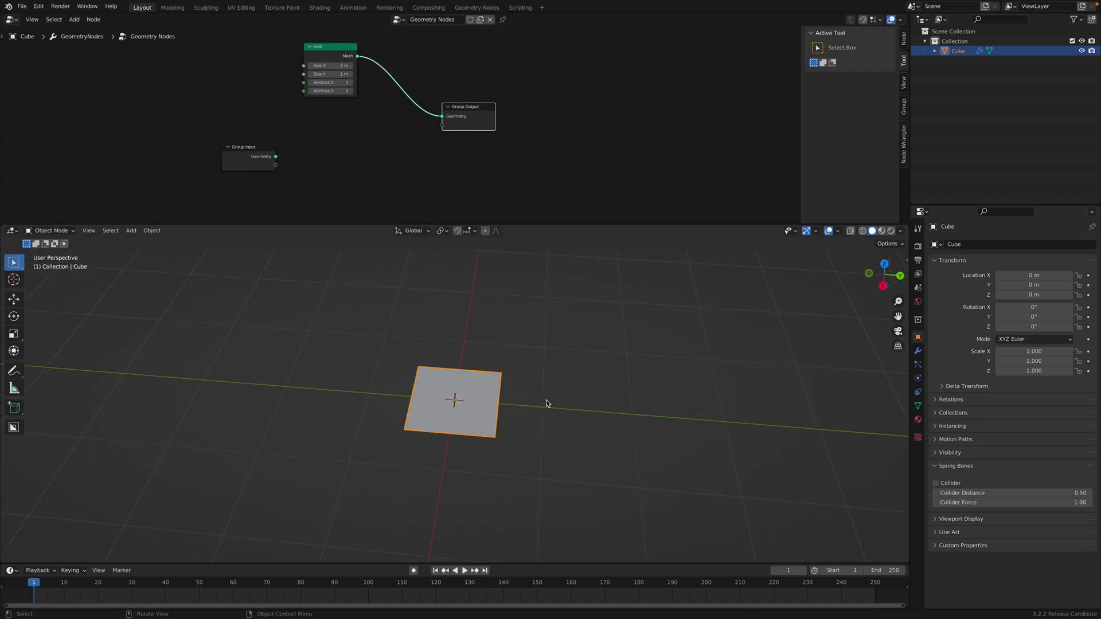
Step: Set the Grid node's Size X and Size Y to 2 m
drag(327, 65, 344, 73)
text(2)
key(Return)
scroll(517, 369, up, 2)
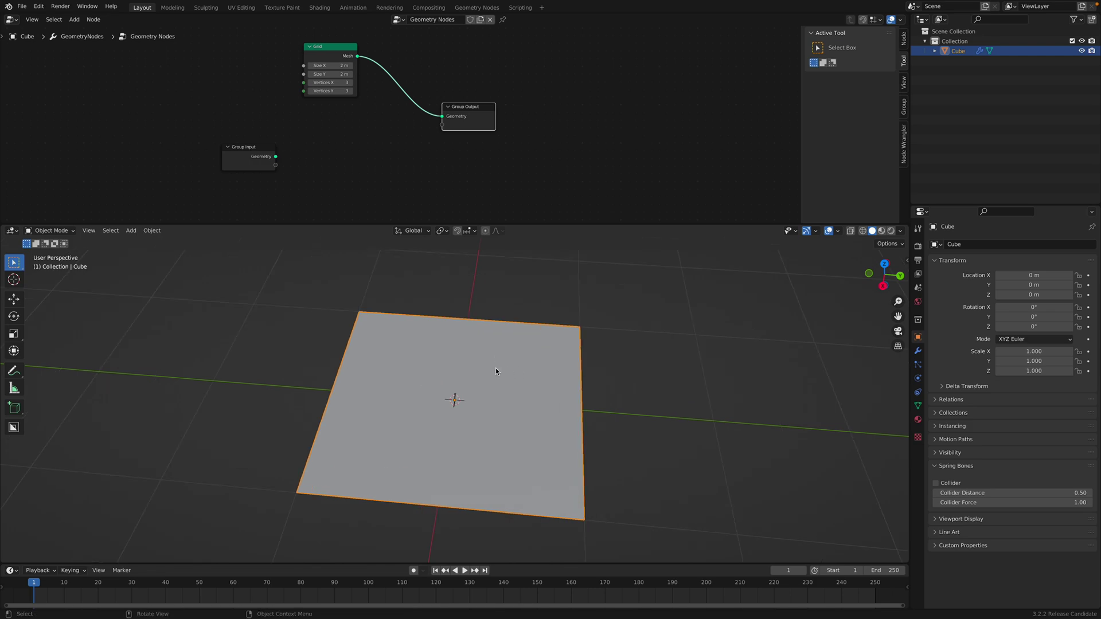
Step: Save the scene to the Desktop under the new file name elfnor_maze.blend
click(26, 8)
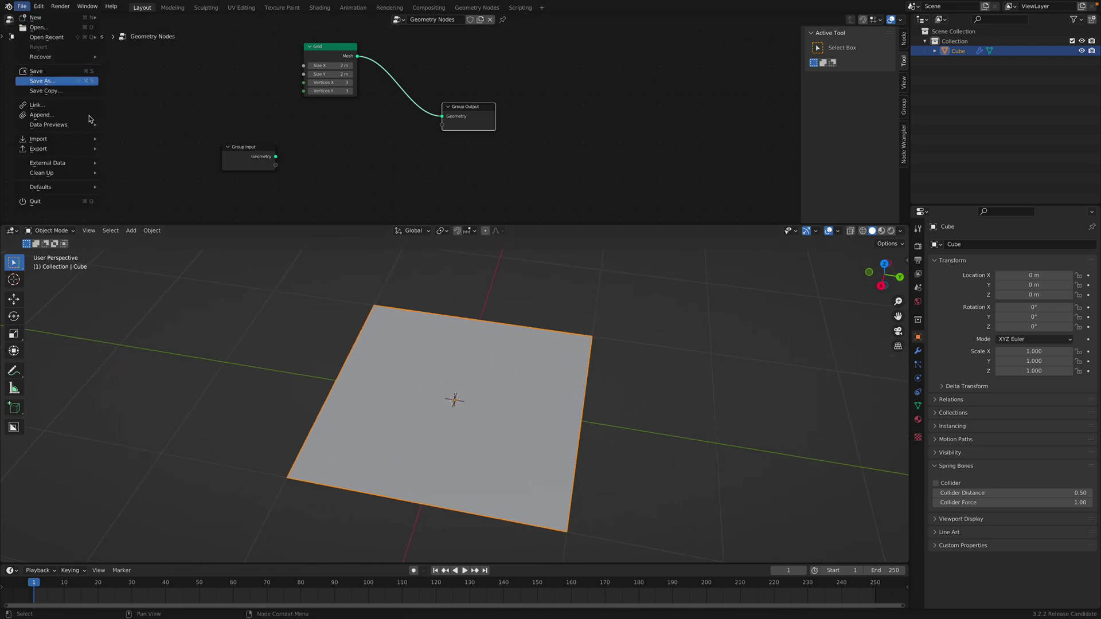
click(57, 82)
double_click(411, 523)
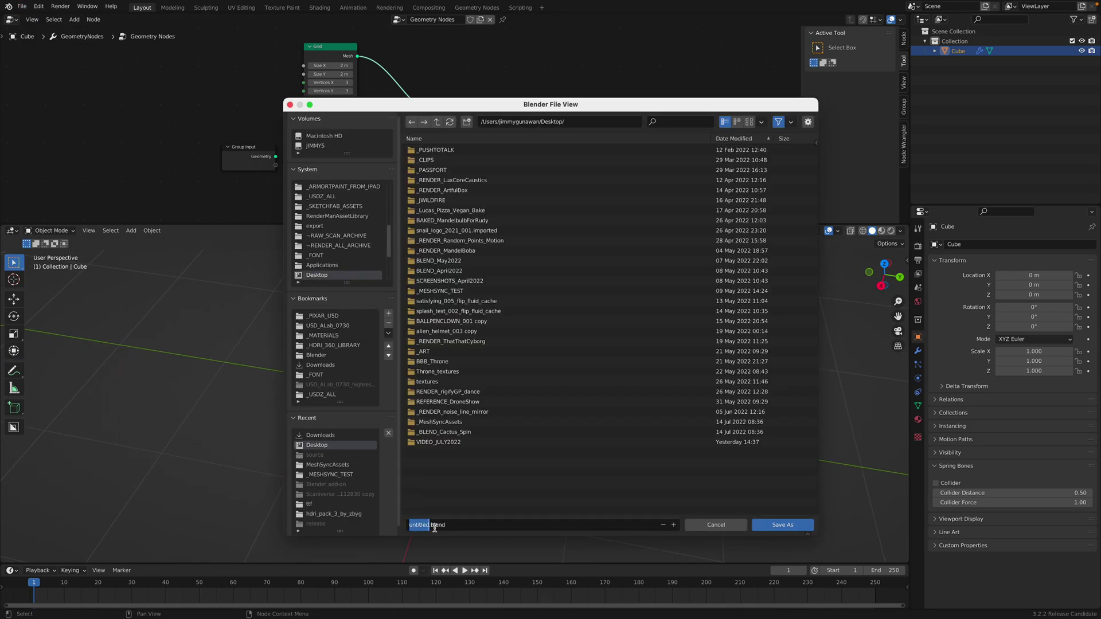
text(elfnor_maze)
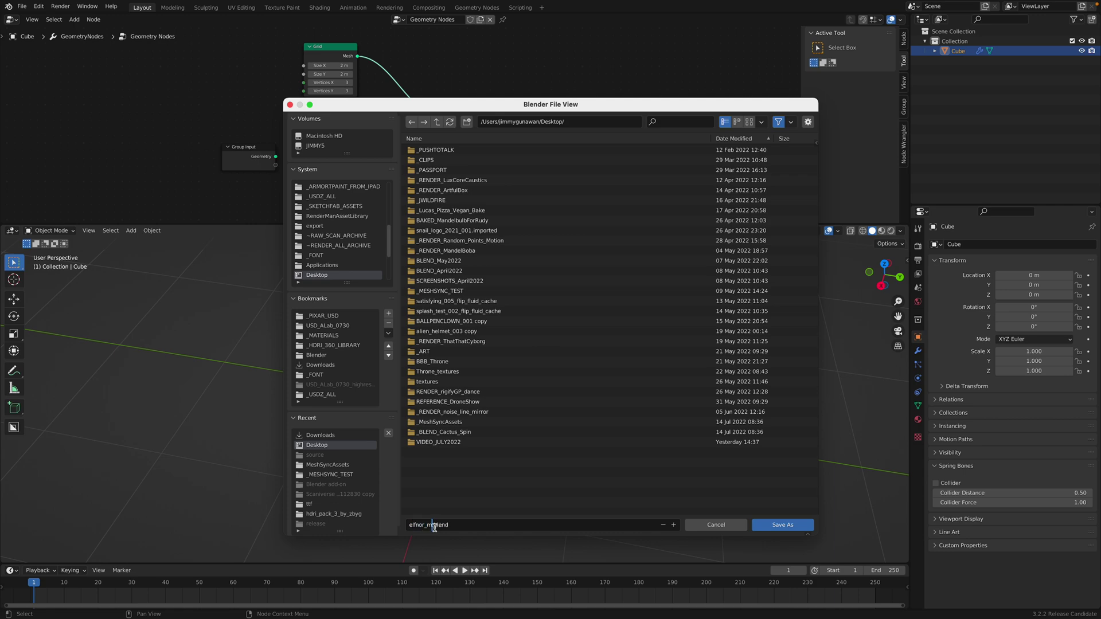
key(BackSpace)
key(BackSpace)
text(e)
key(Return)
click(556, 520)
click(431, 525)
text(a)
click(782, 524)
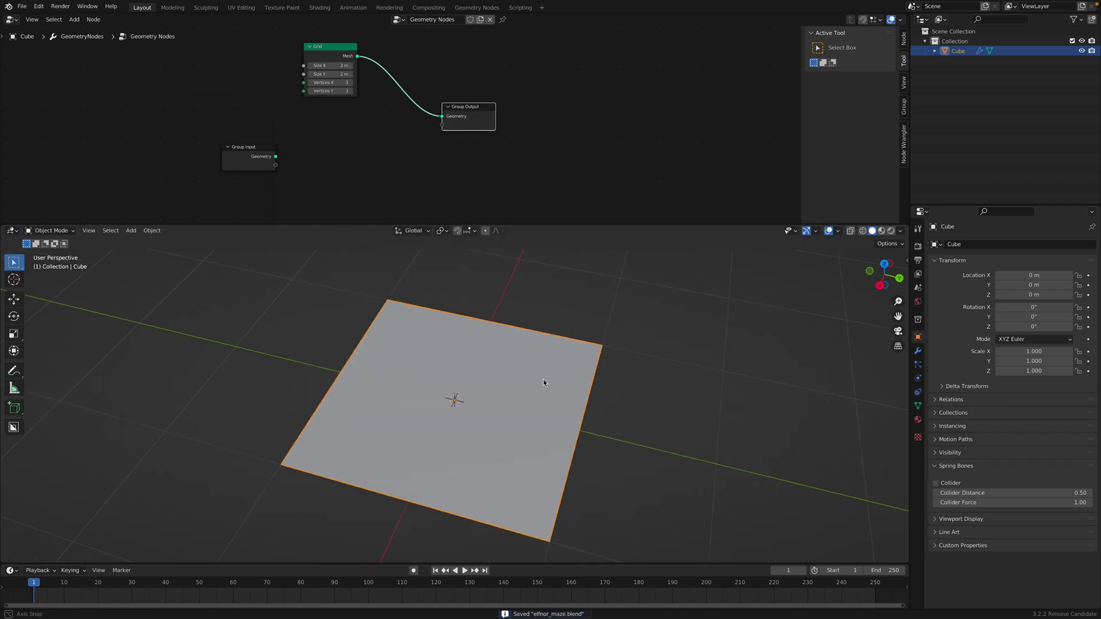
Step: Shrink the node editor to give the 3D viewport more height, and reframe the node tree and the plane
scroll(547, 380, down, 3)
middle_drag(546, 380, 548, 242)
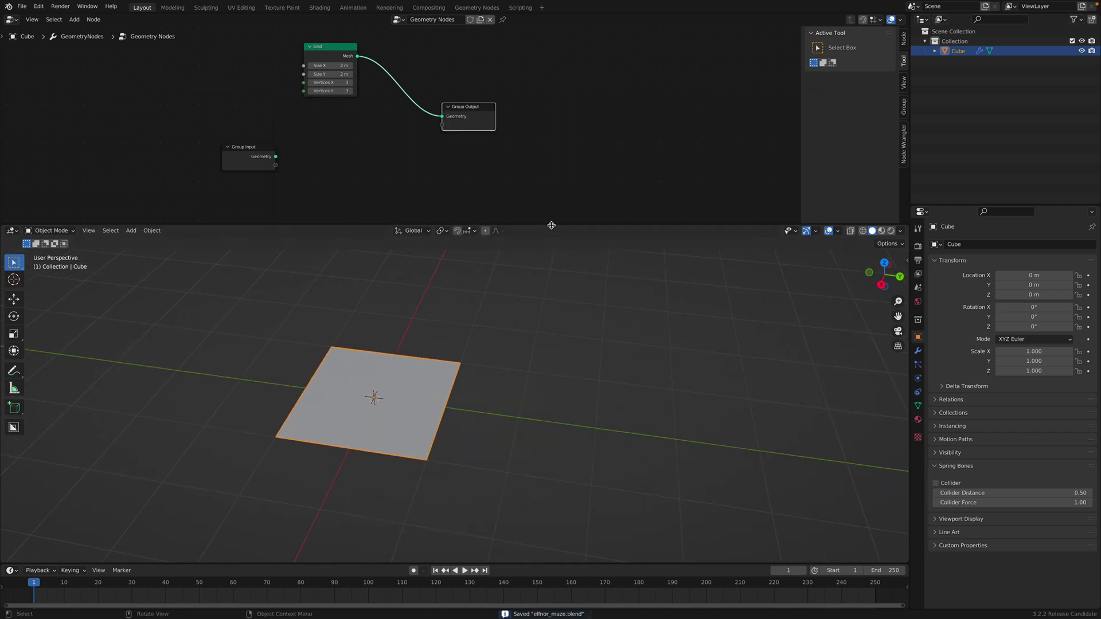
drag(551, 225, 535, 162)
scroll(482, 307, down, 1)
shift+middle_drag(483, 307, 412, 336)
scroll(476, 105, down, 3)
middle_drag(476, 105, 430, 122)
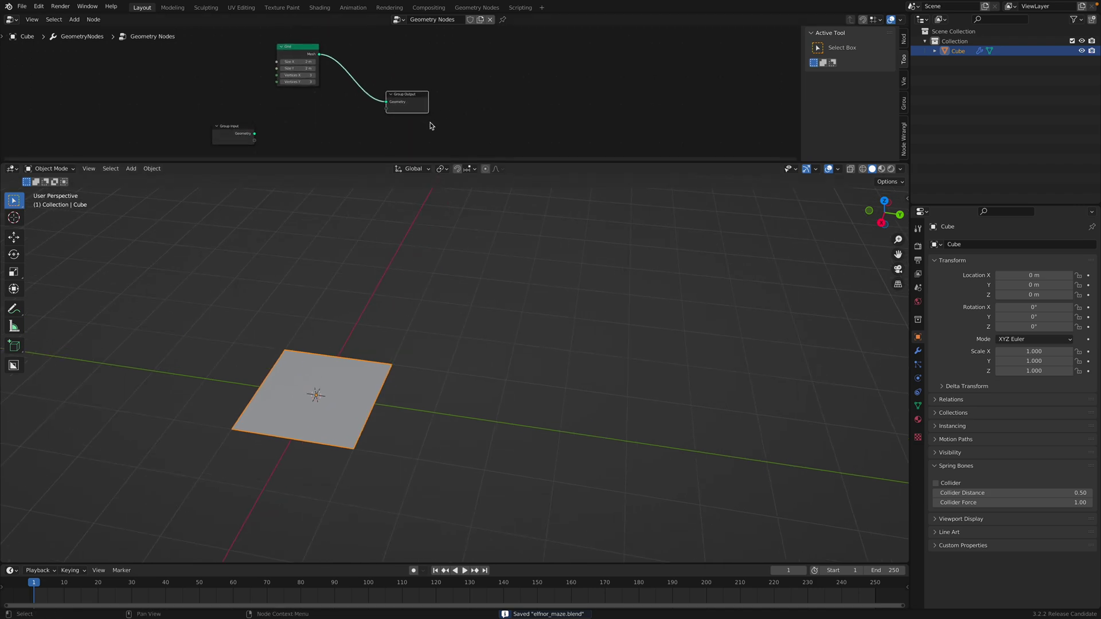
scroll(431, 126, up, 1)
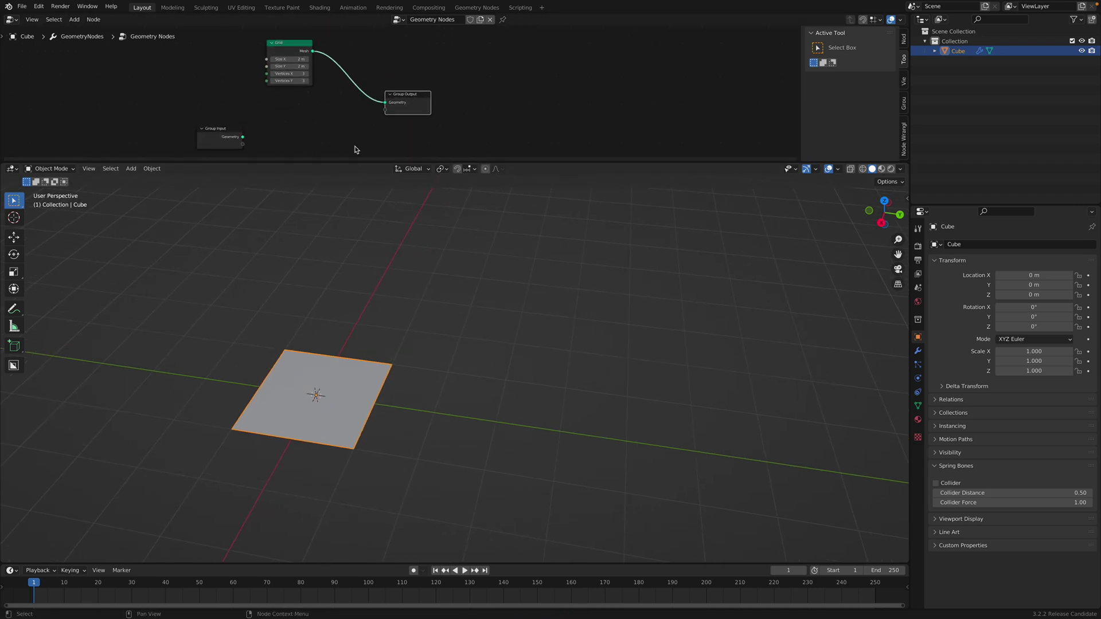
Step: Add a mesh Grid object and move it beside the geometry nodes plane, about 2.8 m along Y
scroll(424, 287, up, 2)
click(479, 312)
key(shift+a)
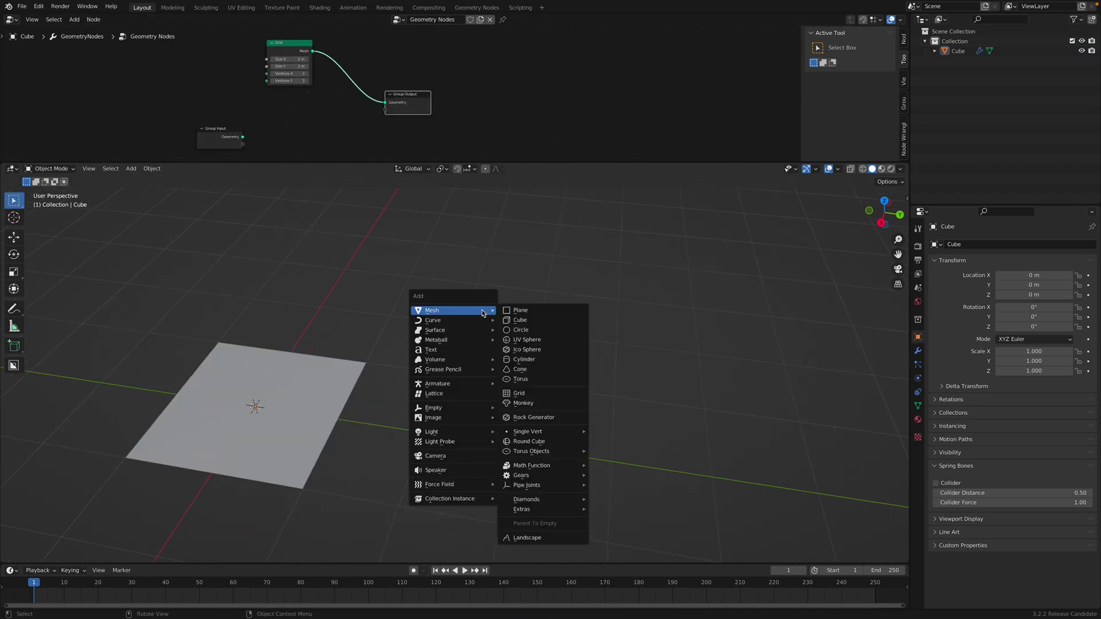
click(541, 394)
key(g)
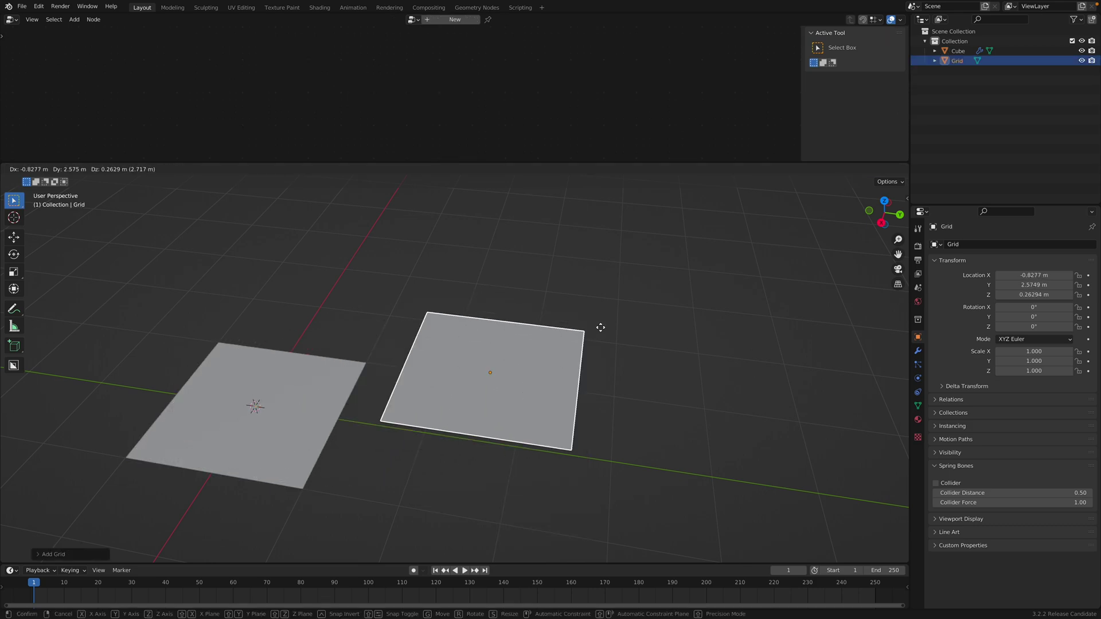
click(619, 324)
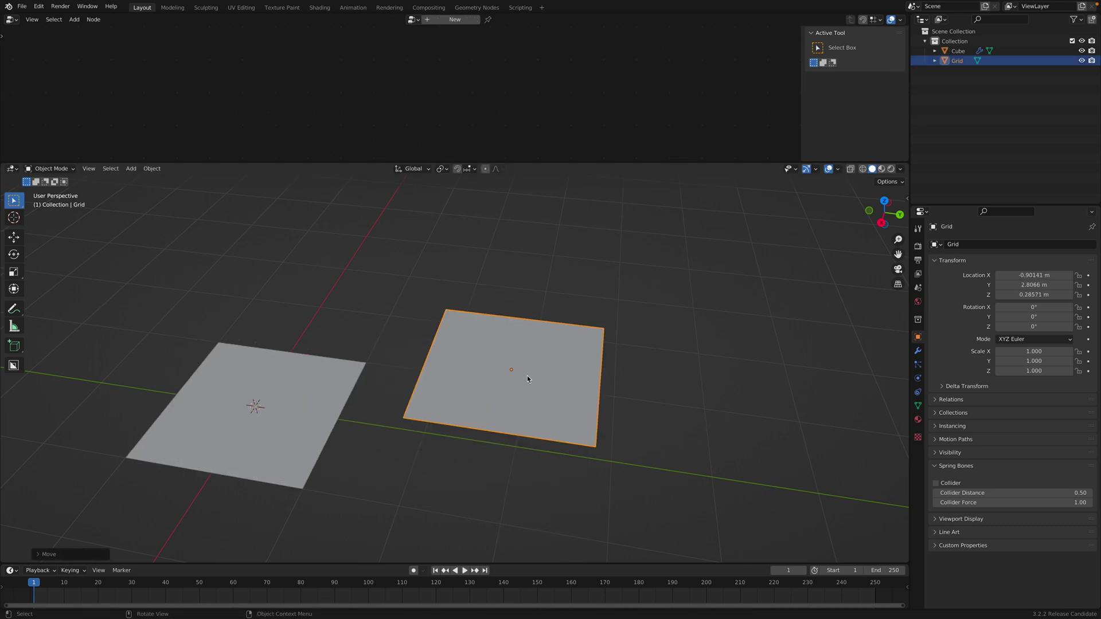
Step: Display the scene in wireframe and enlarge the 3D viewport further into the node editor's space
key(z)
click(504, 376)
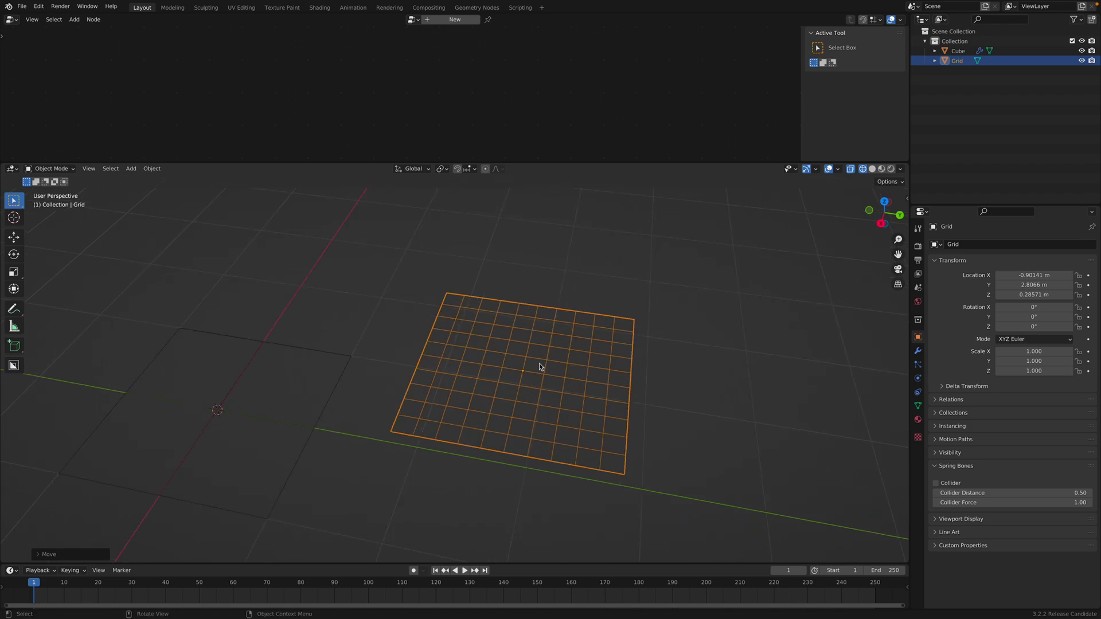
middle_drag(538, 367, 599, 193)
drag(619, 161, 620, 93)
middle_drag(621, 173, 611, 246)
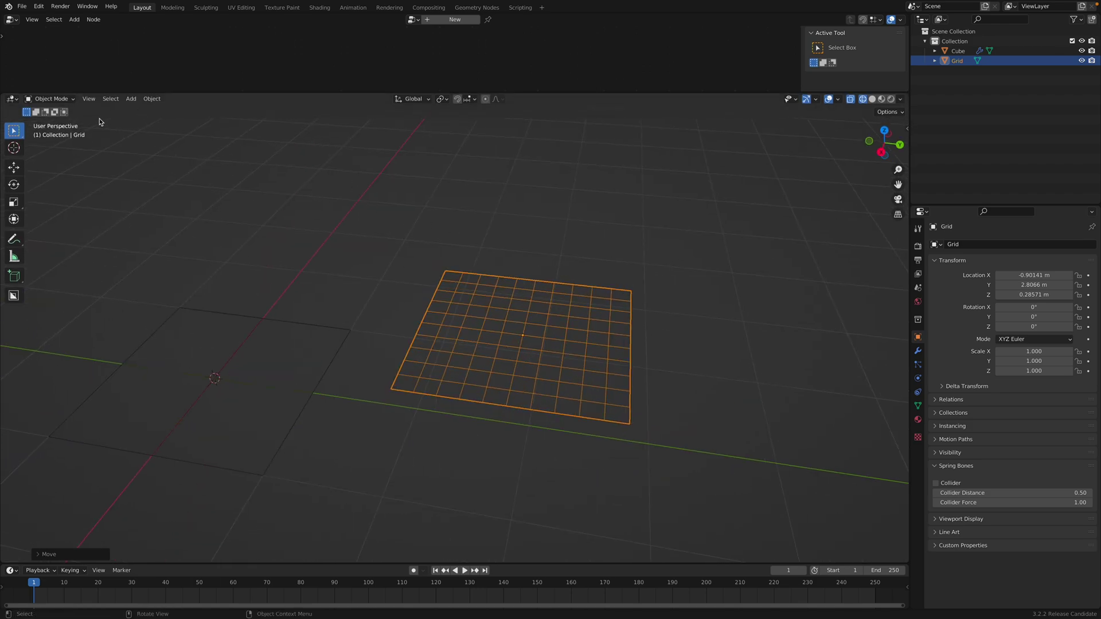
Step: Put the new grid into Edit Mode and try Maze mesh selection on it in vertex select mode
click(50, 98)
click(58, 115)
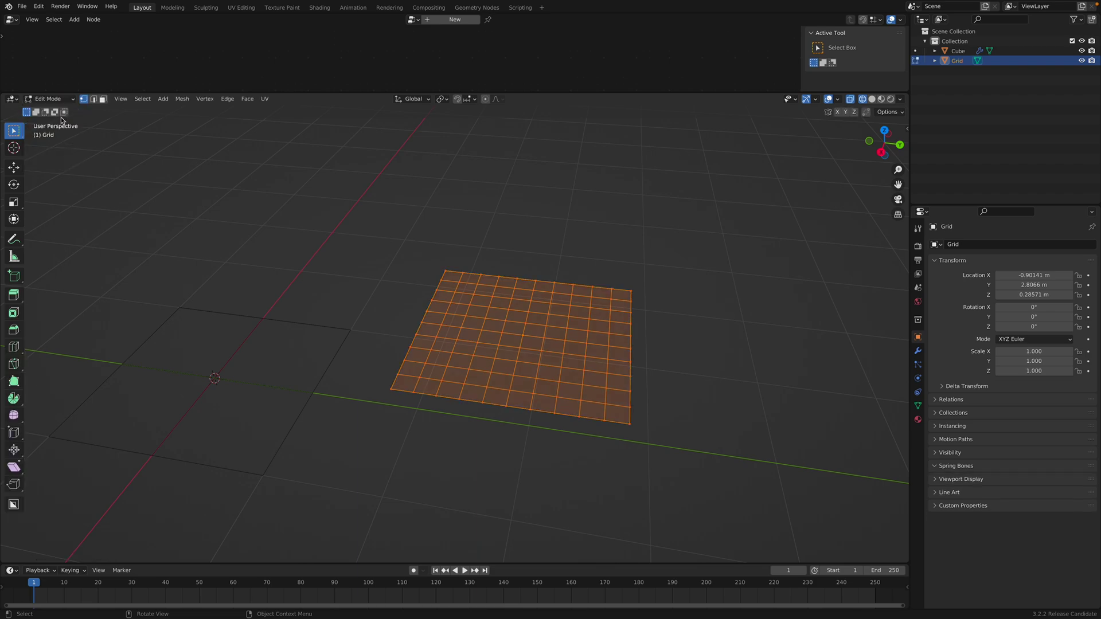
click(183, 102)
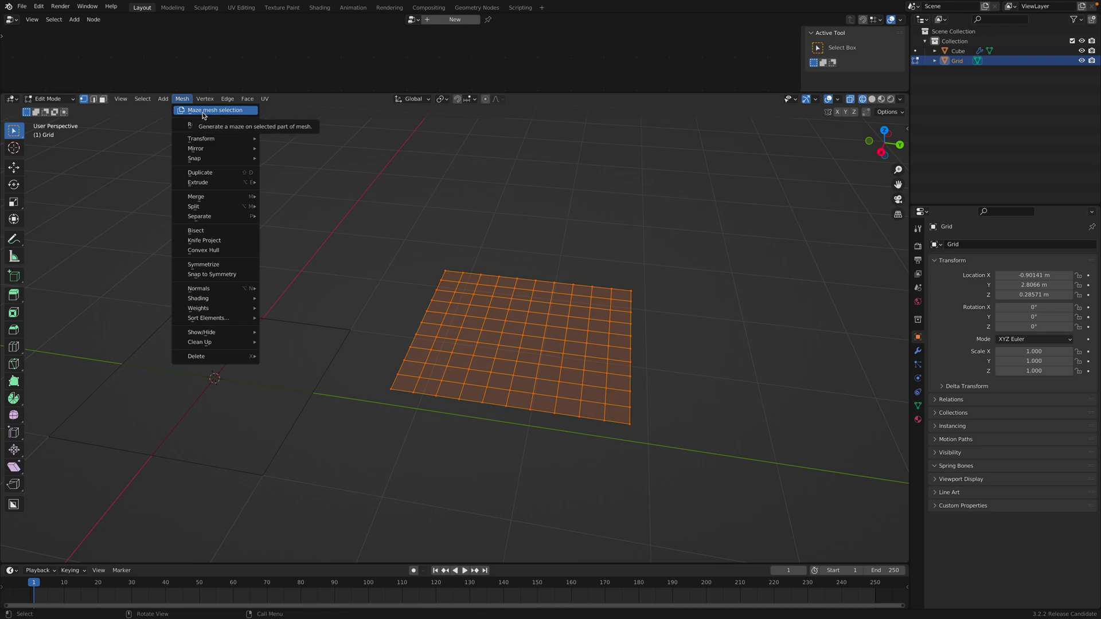
click(202, 111)
middle_drag(588, 298, 564, 318)
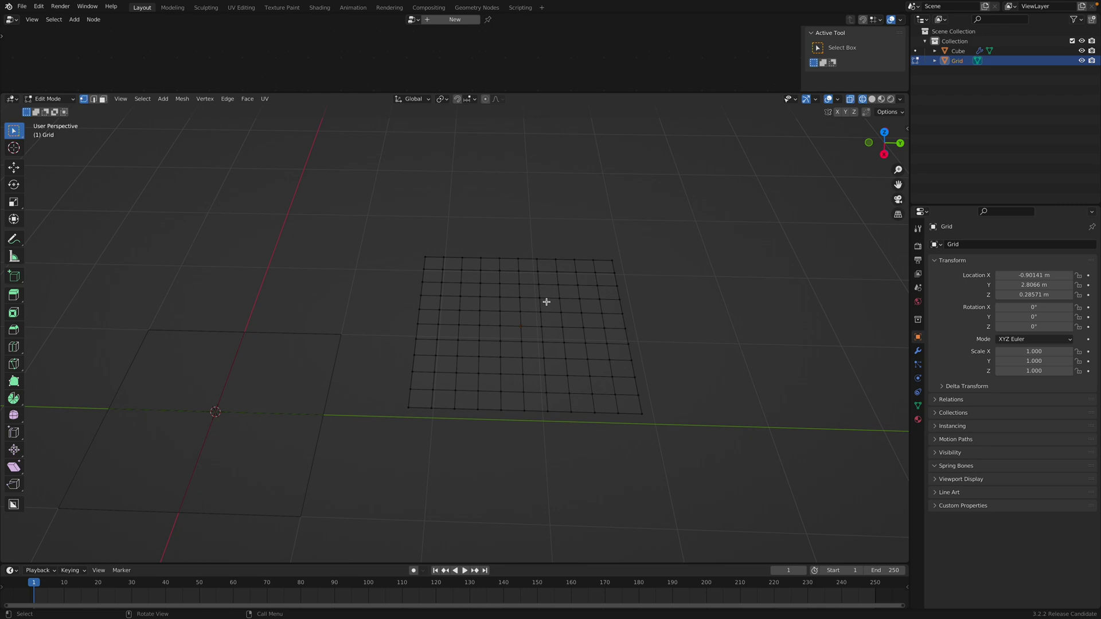
Step: Select all of the grid's faces in face select mode and generate a maze on them with Maze mesh selection
key(a)
middle_drag(551, 295, 564, 328)
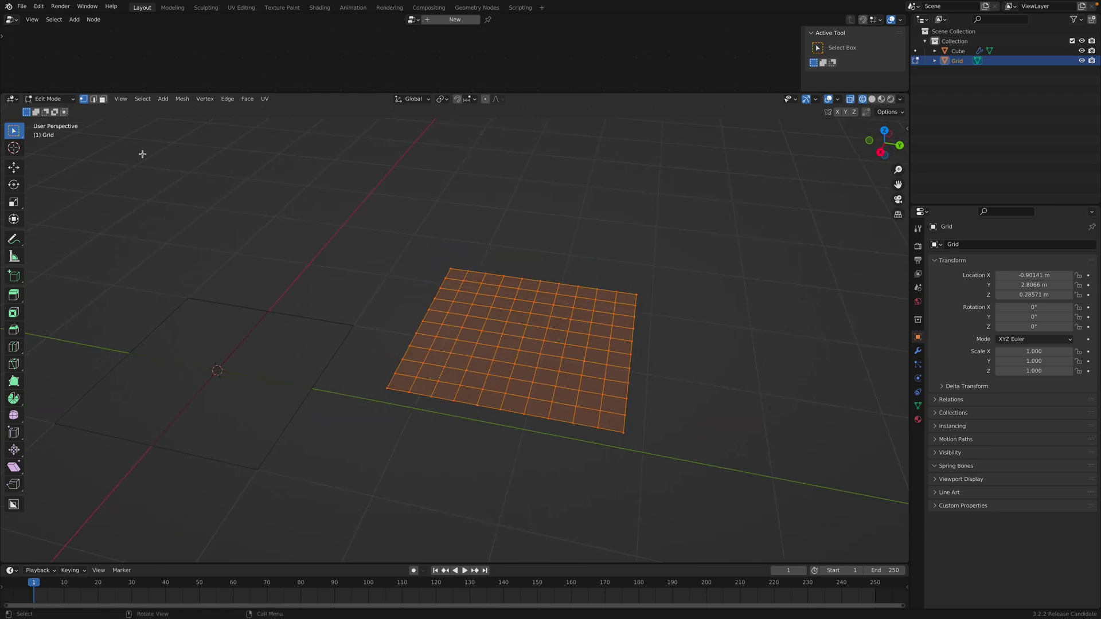
click(102, 100)
middle_drag(533, 295, 501, 304)
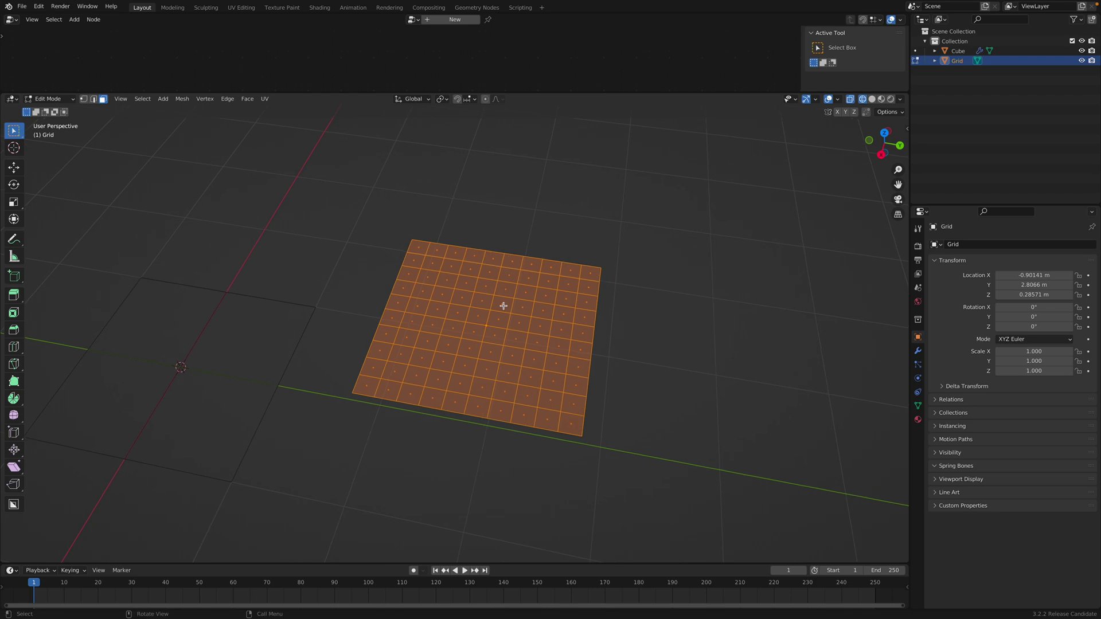
scroll(525, 304, up, 2)
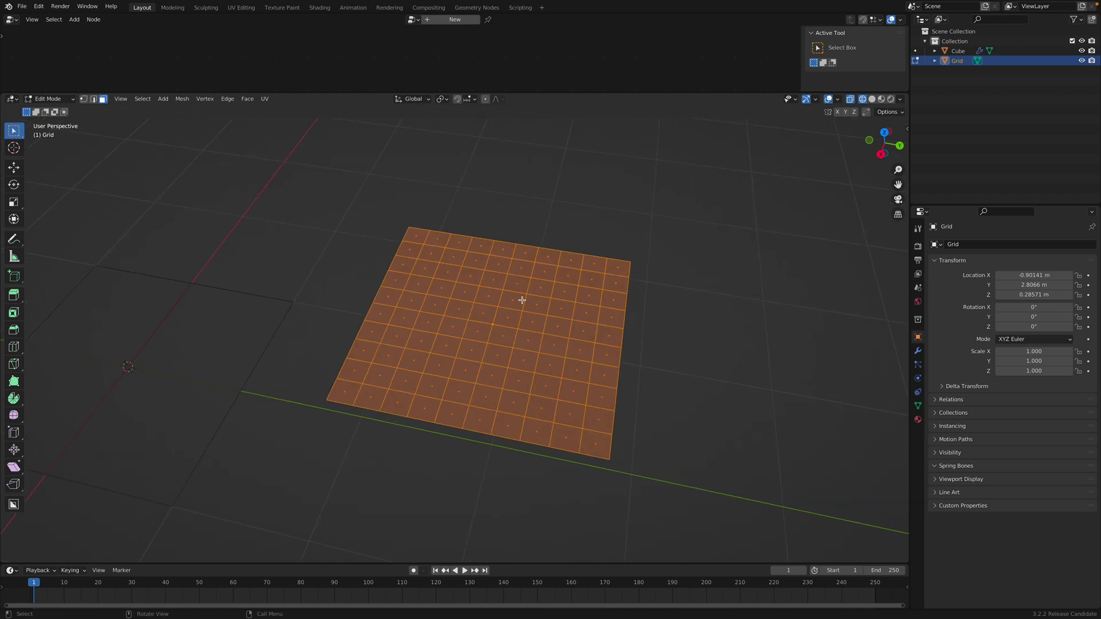
click(181, 100)
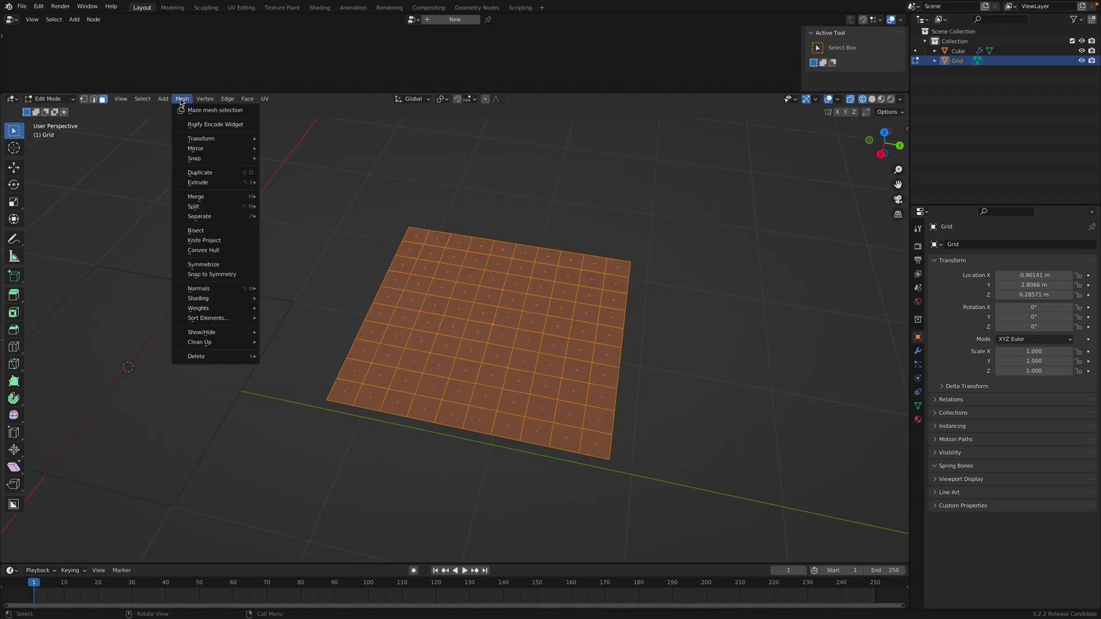
click(203, 110)
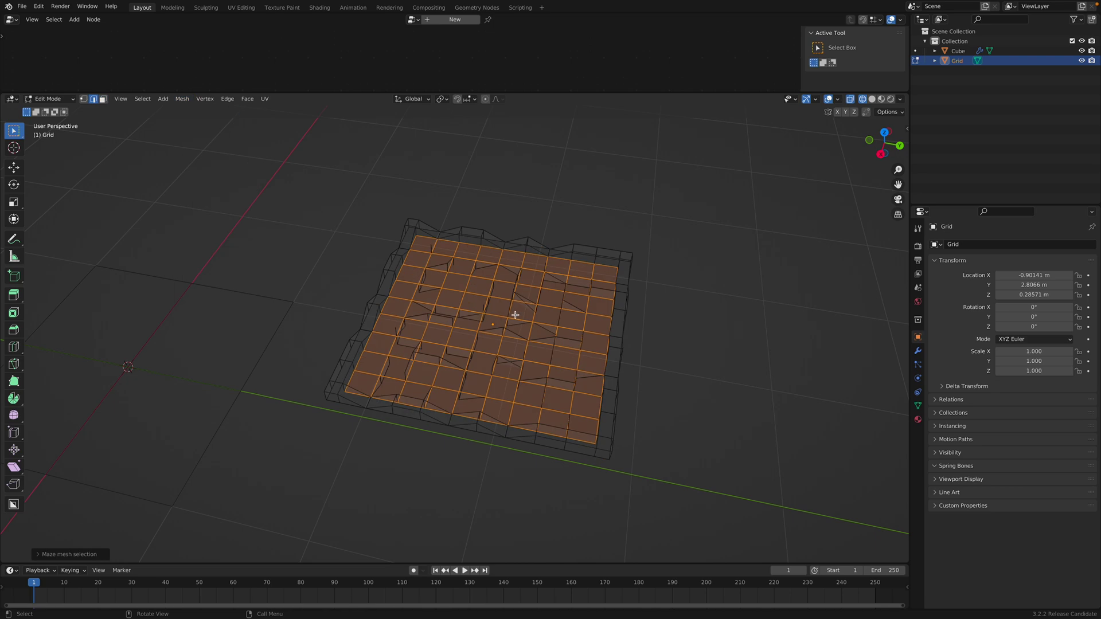
Step: Compare the generated maze in solid and wireframe shading and leave the viewport in solid shading
middle_drag(515, 315, 496, 319)
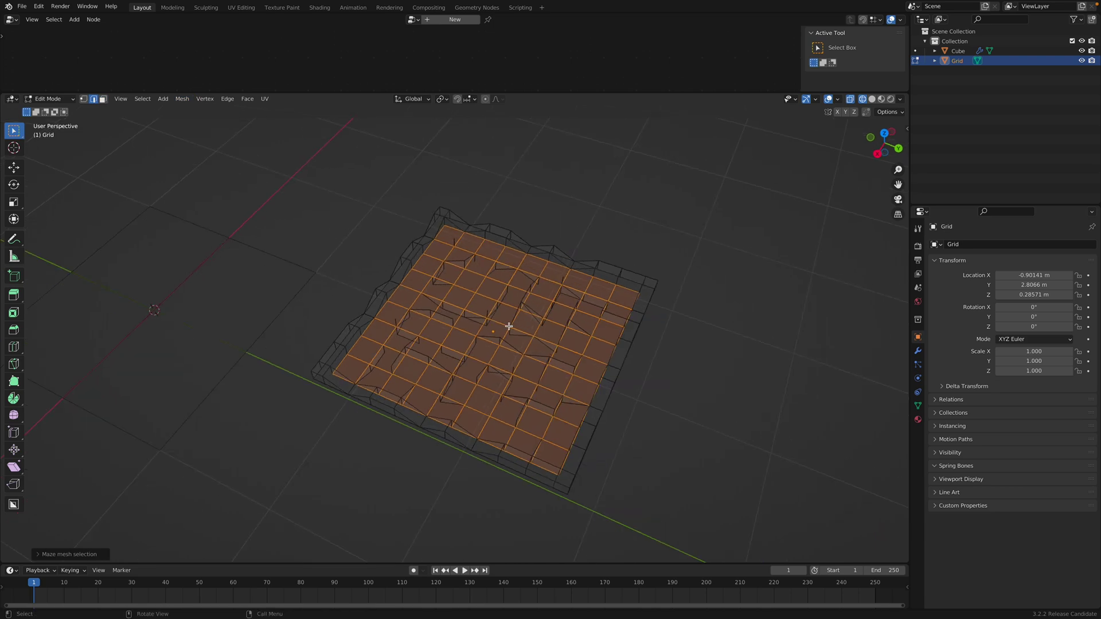
key(z)
click(576, 331)
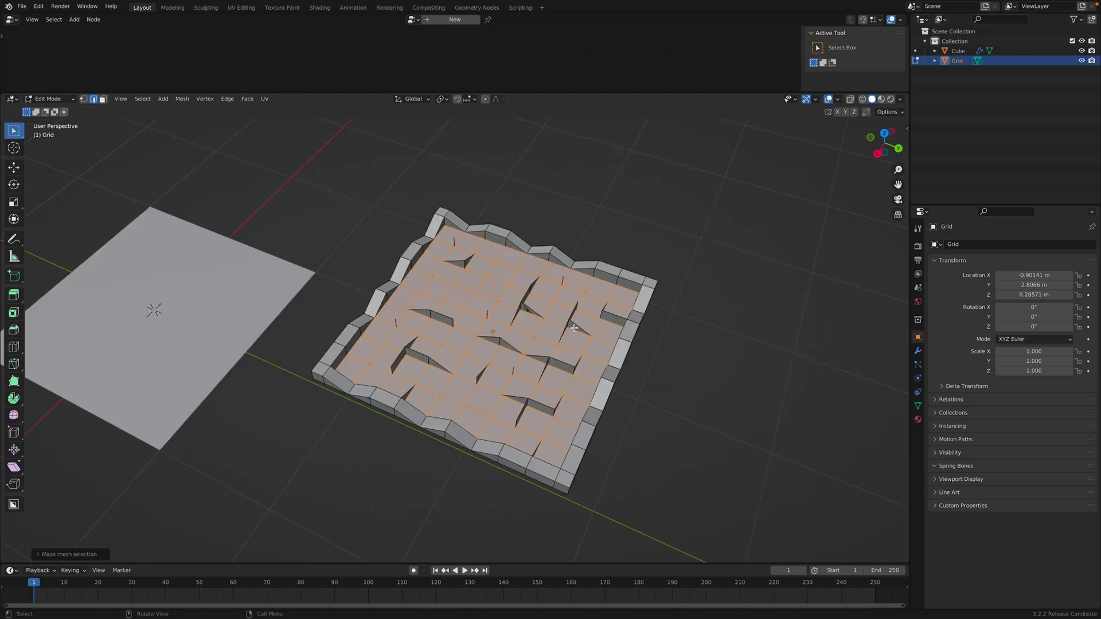
middle_drag(529, 341, 533, 338)
key(z)
click(463, 333)
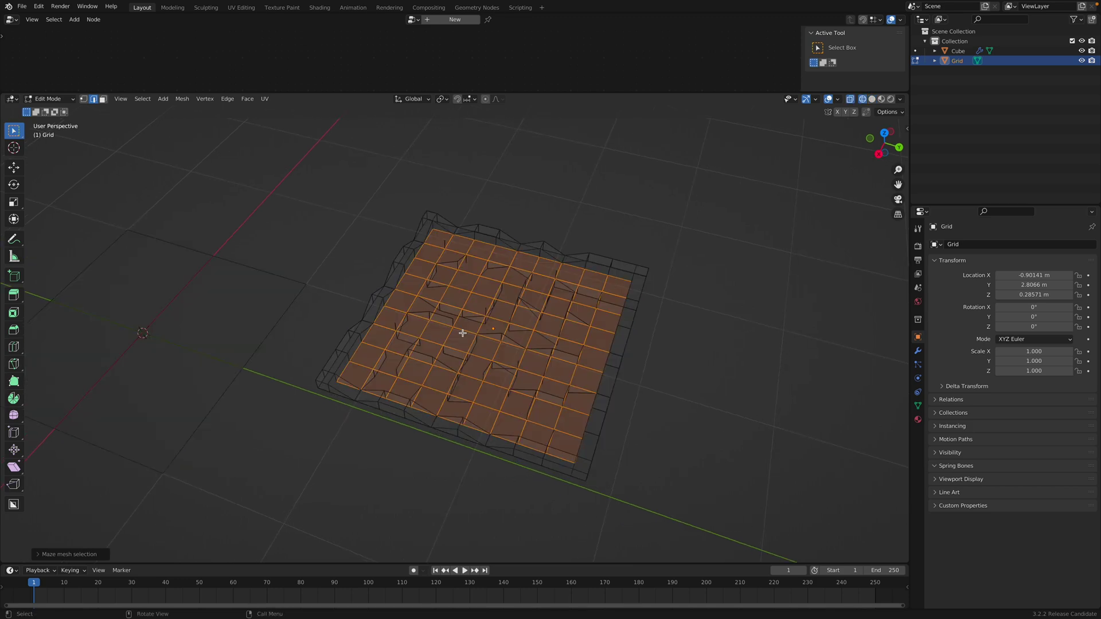
key(z)
click(519, 336)
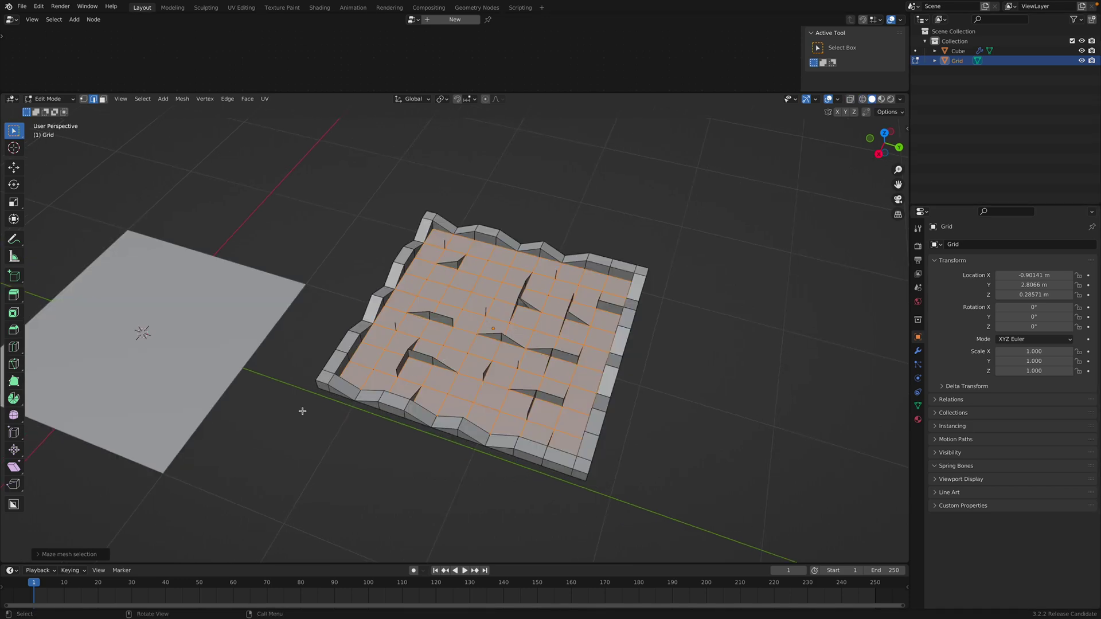
Step: Expand the Maze mesh selection settings, set the random seed to 28 and try adjusting Braiding
click(69, 554)
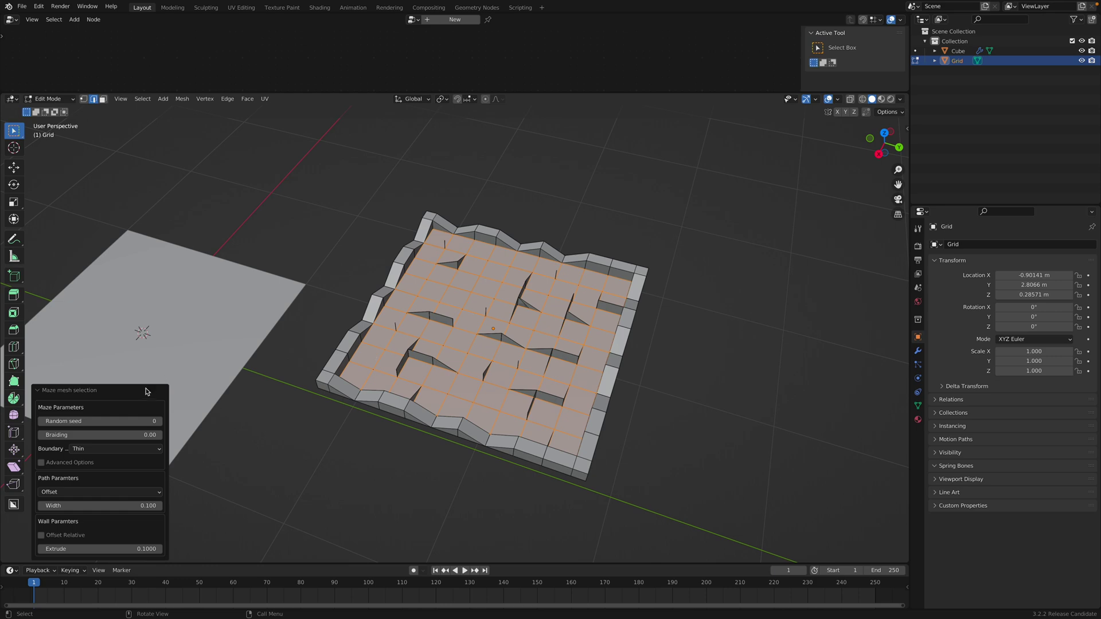
drag(123, 418, 161, 418)
middle_drag(356, 386, 330, 367)
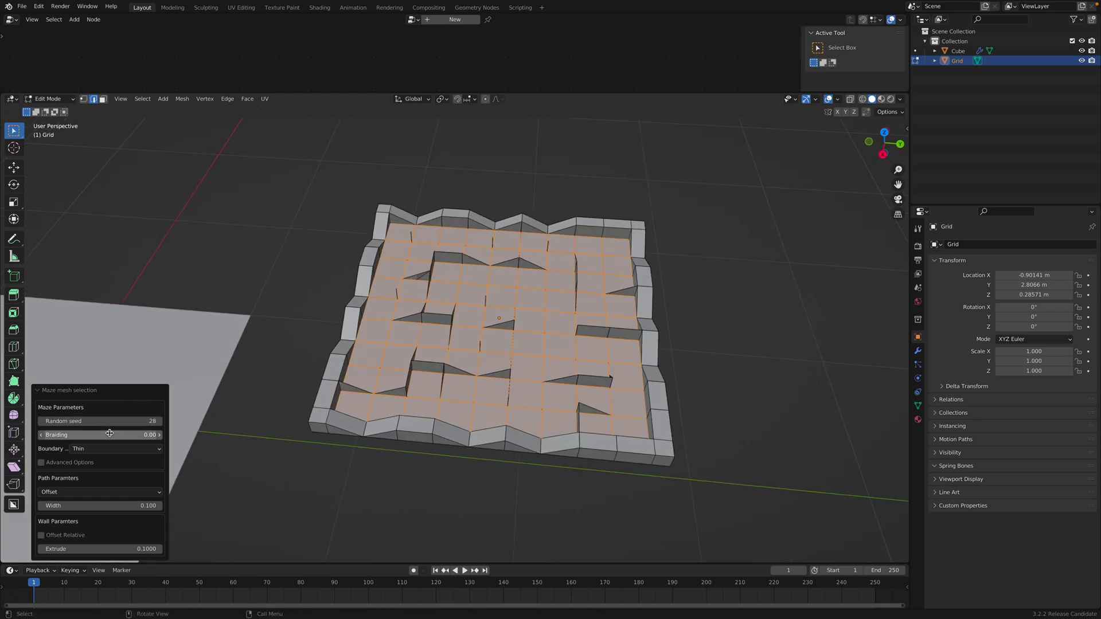
drag(109, 433, 74, 434)
Step: Try the maze's Thin and None boundary wall types, set the boundary to Thick, and briefly show the advanced options
click(117, 449)
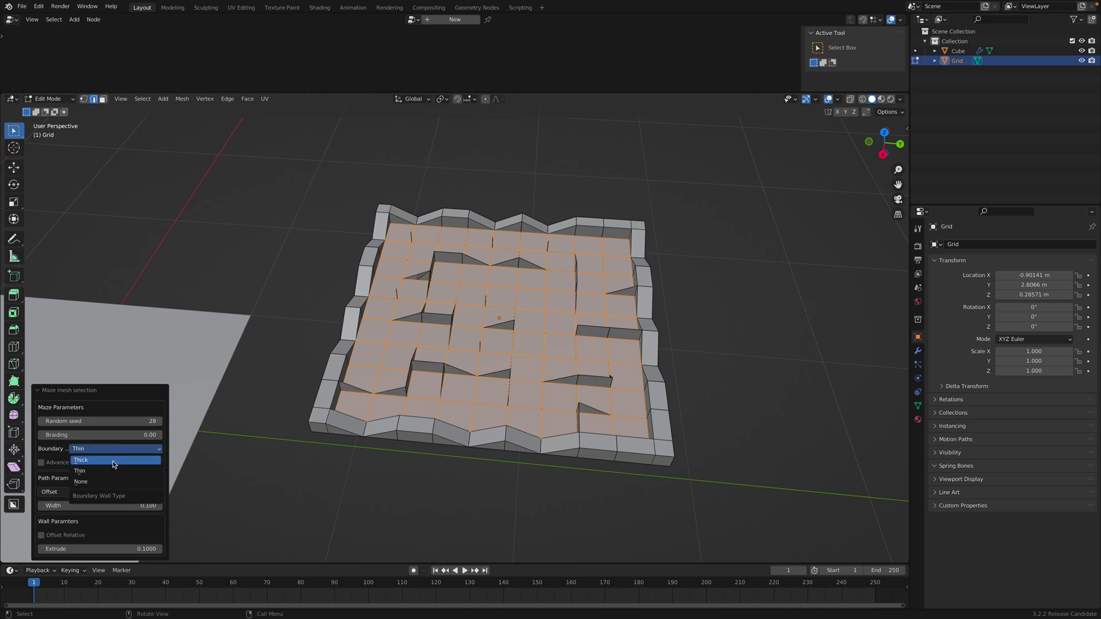
click(114, 463)
click(109, 451)
click(109, 462)
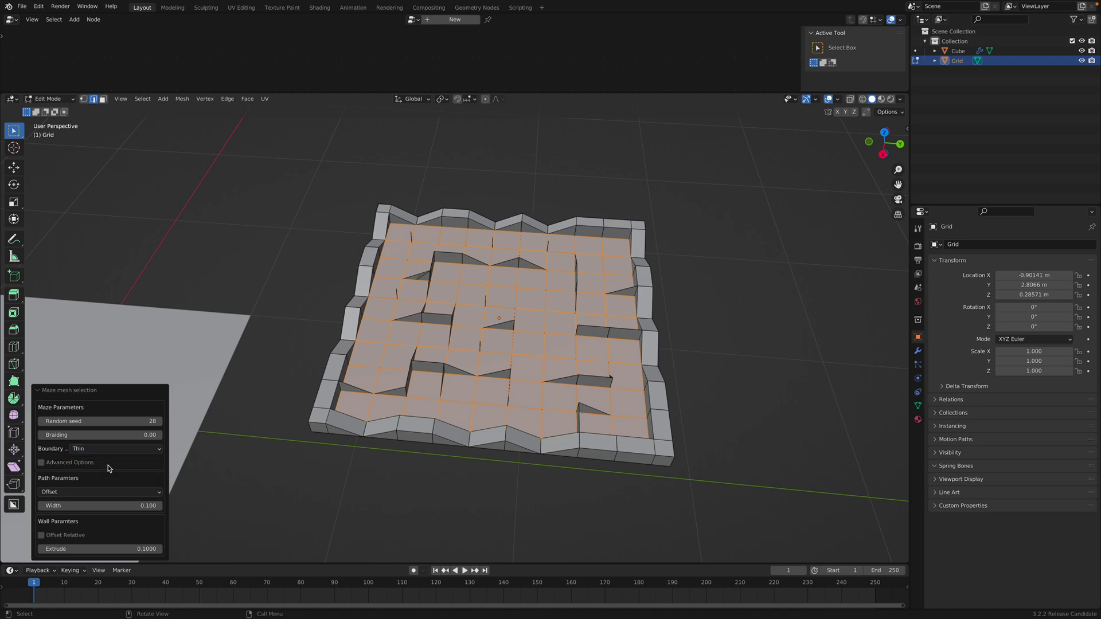
click(106, 450)
click(109, 482)
click(109, 449)
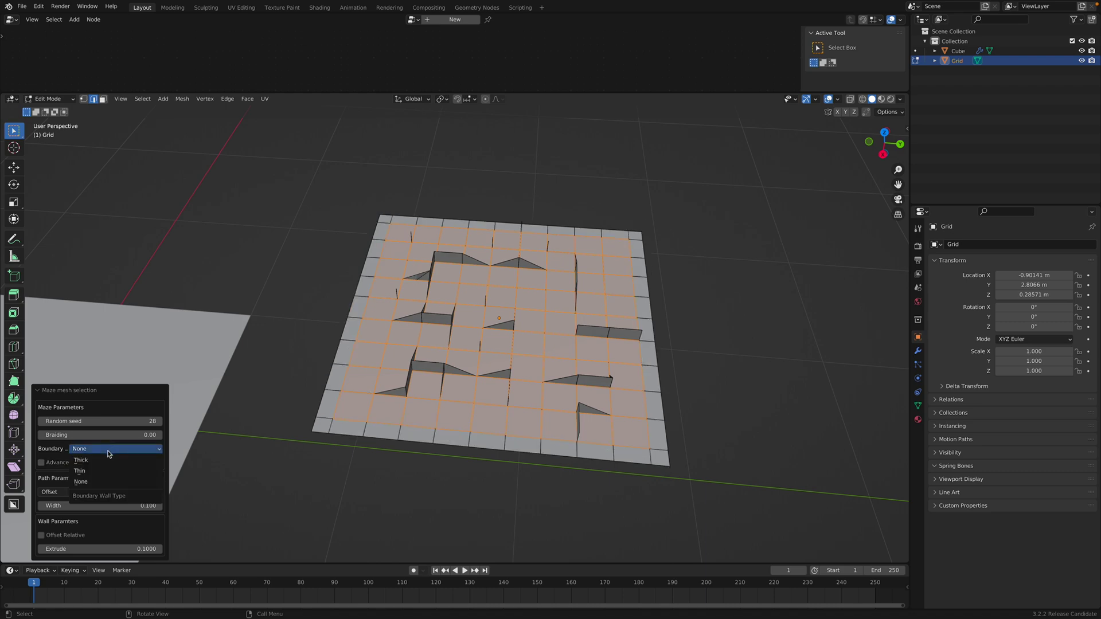
click(109, 460)
click(74, 462)
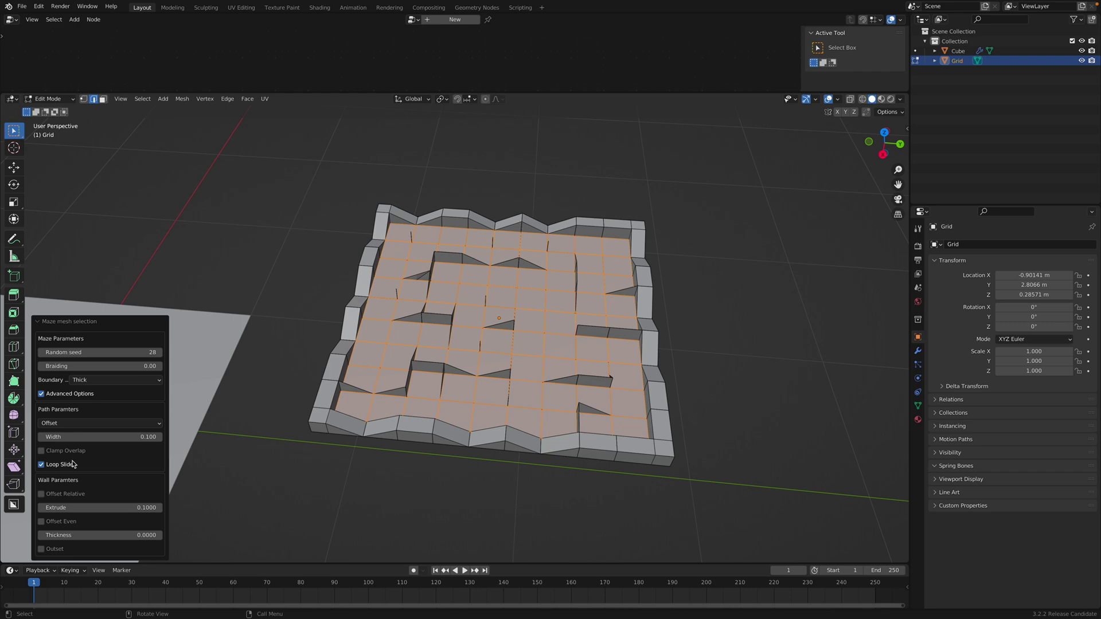
click(63, 398)
Step: Set the maze's wall Extrude to 0.16 and its path Width to 0.088, testing Offset Relative on and off
drag(92, 505, 112, 505)
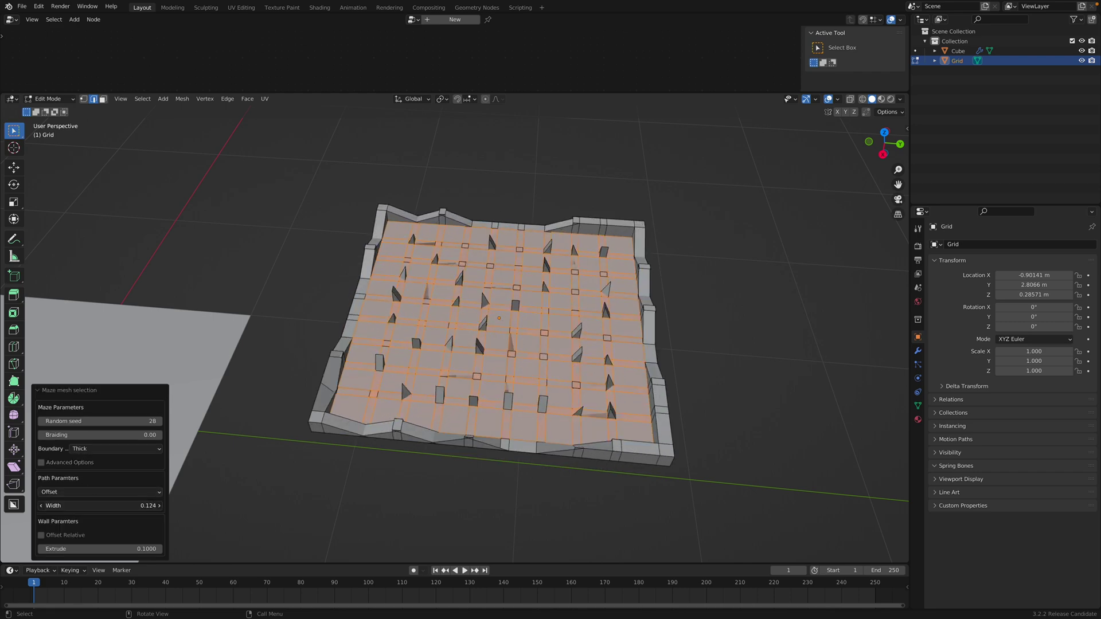
drag(100, 505, 134, 549)
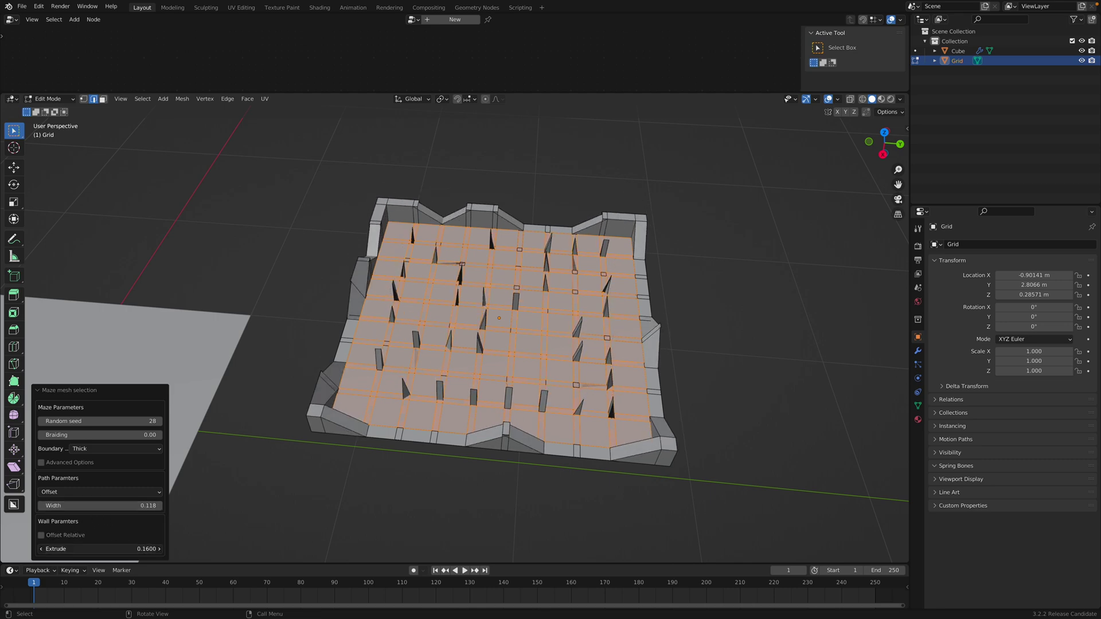
click(79, 534)
click(82, 534)
click(81, 534)
click(83, 533)
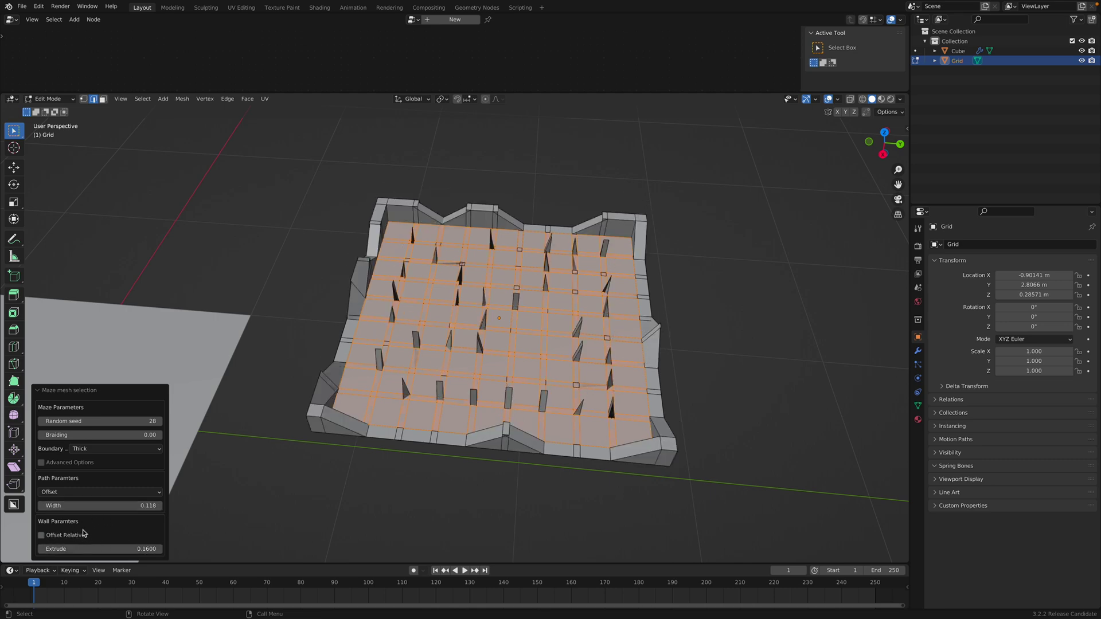
drag(122, 505, 87, 506)
middle_drag(485, 391, 361, 418)
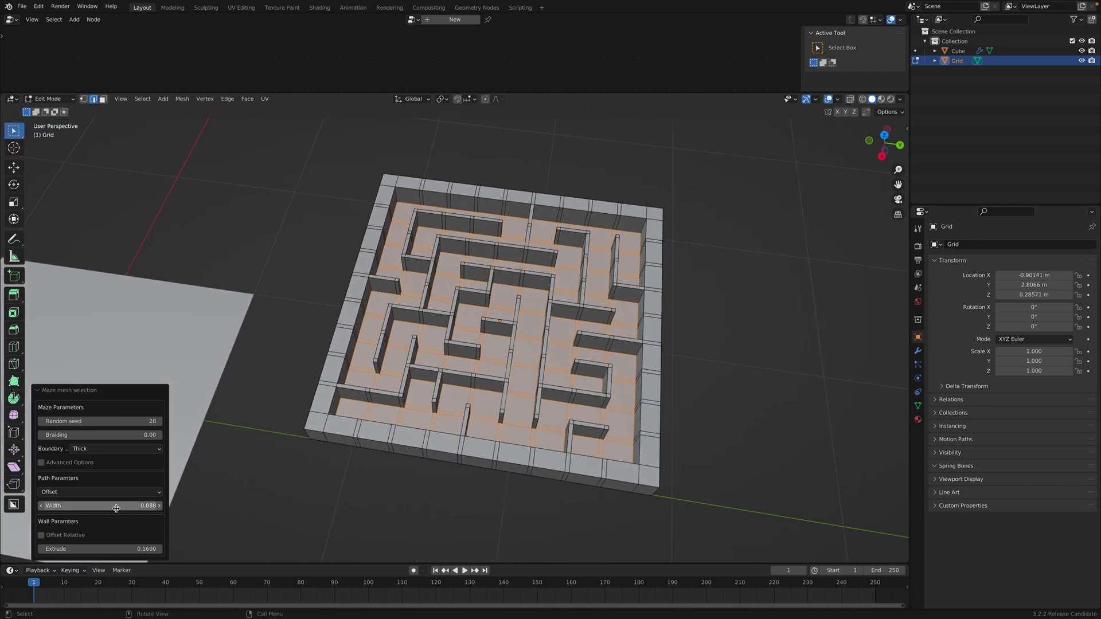
Step: Set the maze's wall Extrude to 0.184 and its path Width to 0.058
drag(98, 506, 102, 505)
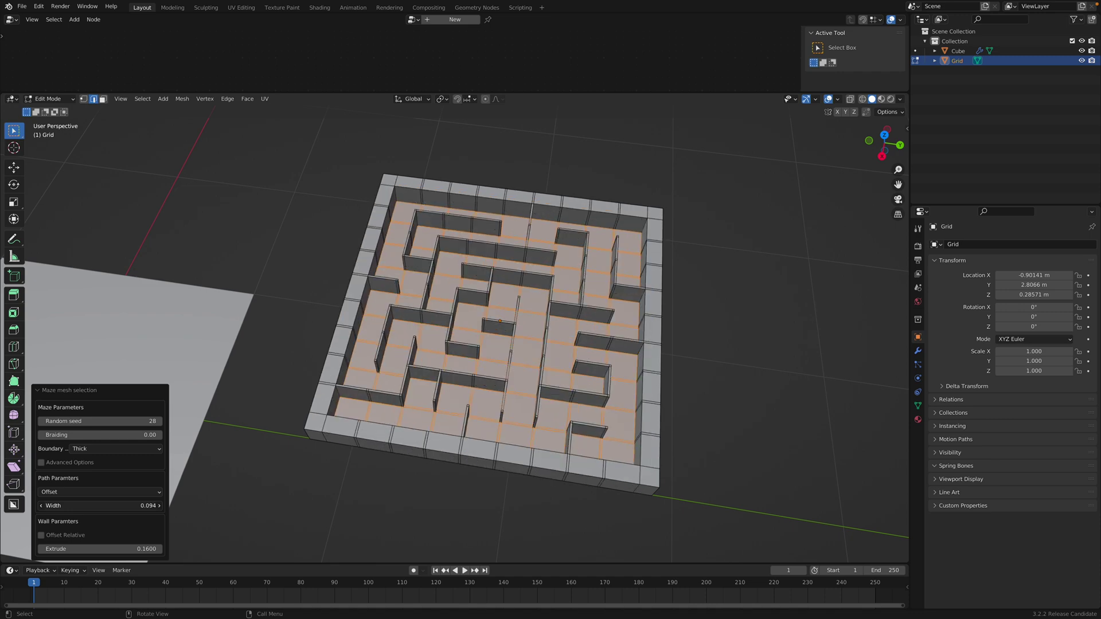
drag(113, 547, 127, 548)
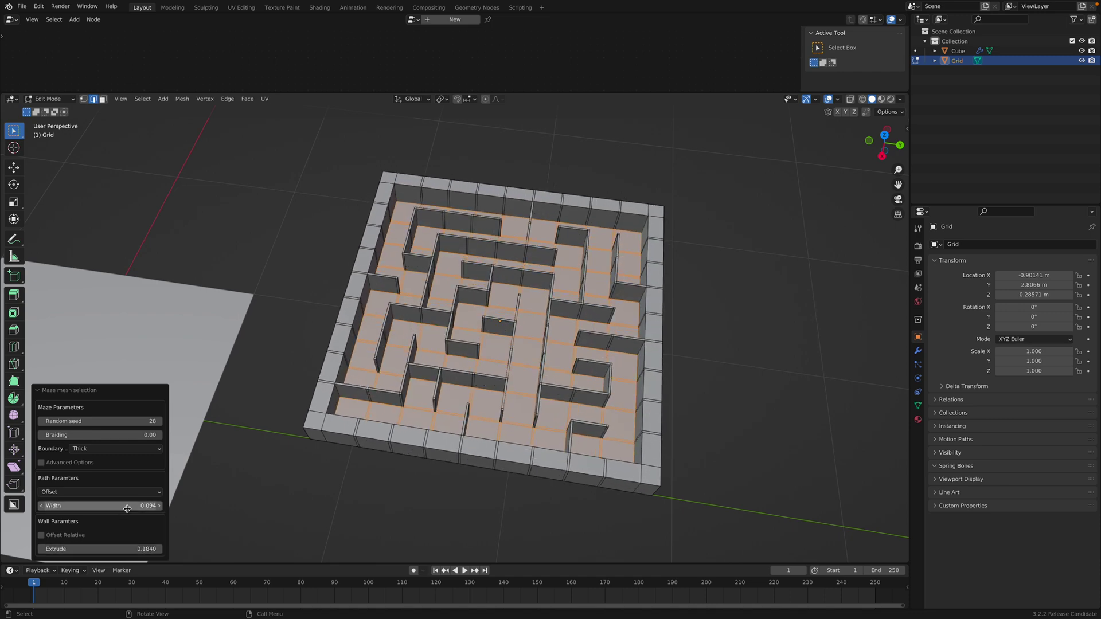
mouse_move(127, 508)
mouse_down()
mouse_move(94, 509)
mouse_move(109, 508)
mouse_up()
middle_drag(360, 424, 179, 456)
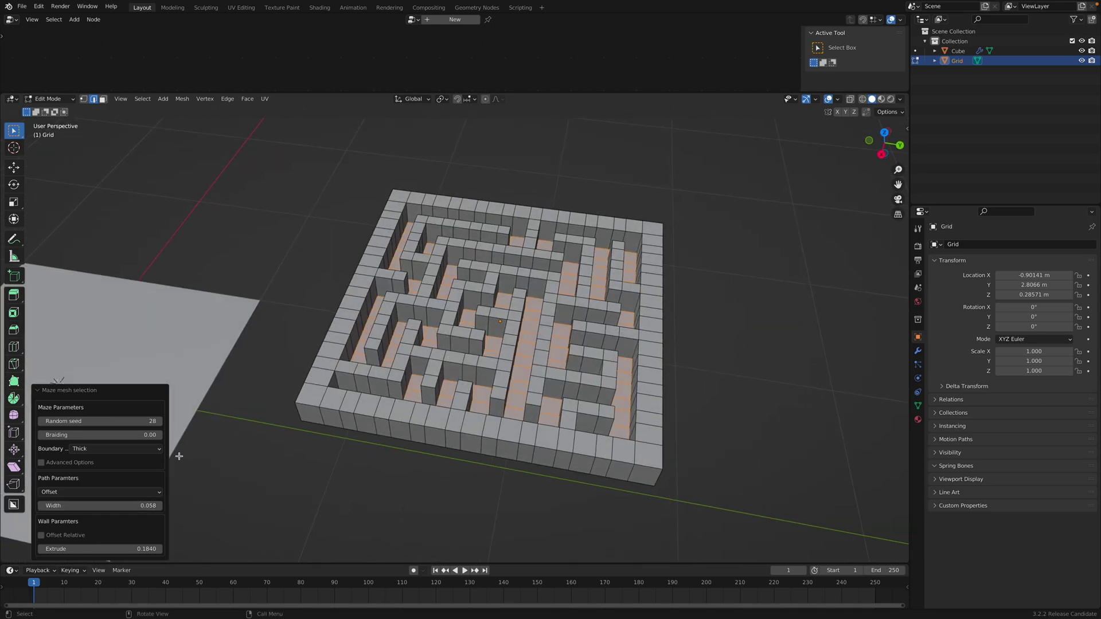
Step: Set the maze's Braiding to 0.60 and inspect the looped paths from above and at an angle
drag(113, 442, 57, 435)
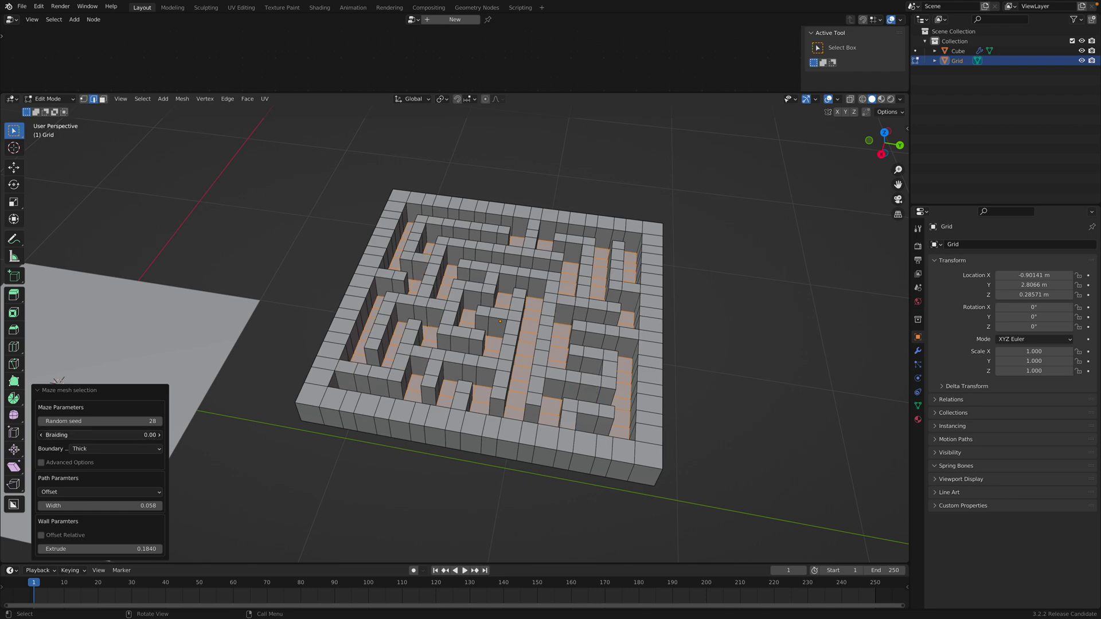
middle_drag(524, 309, 529, 347)
middle_drag(526, 237, 418, 222)
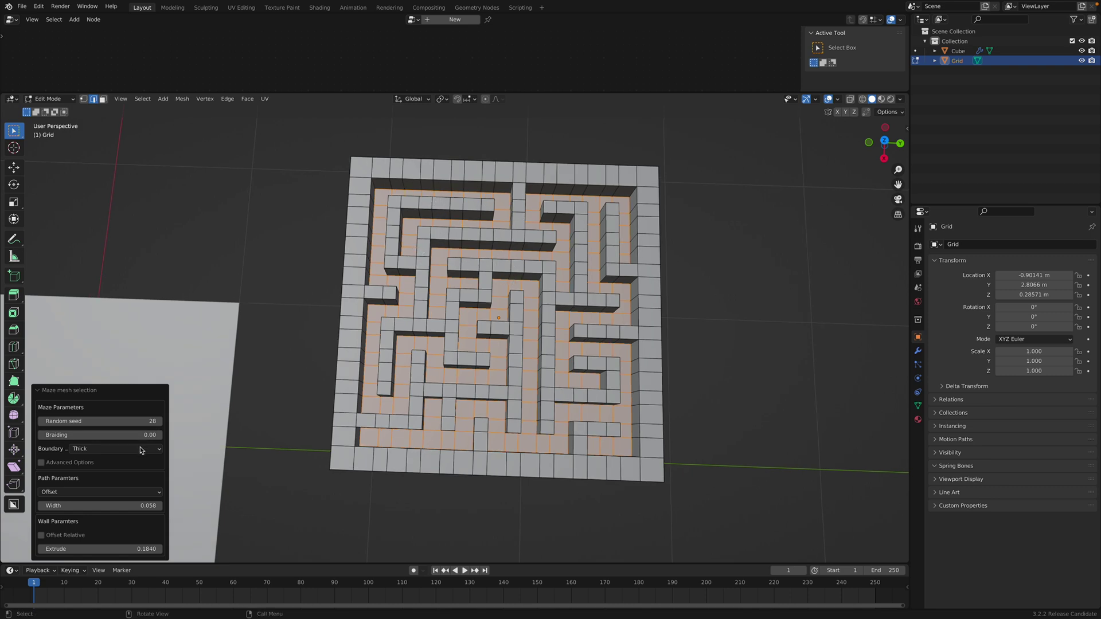
drag(98, 435, 132, 435)
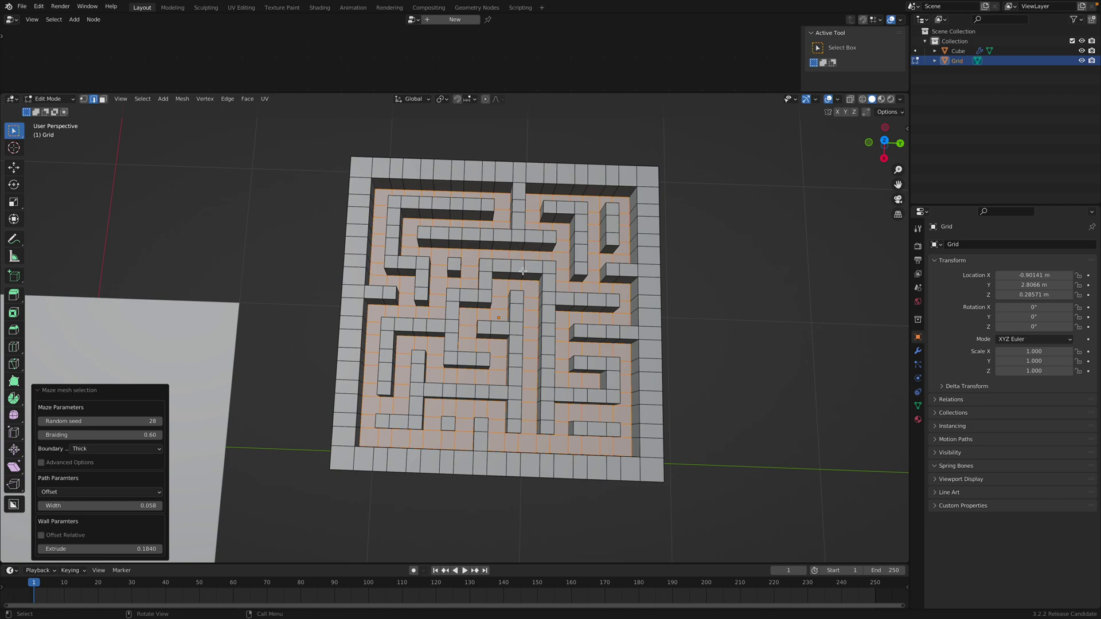
middle_drag(492, 279, 436, 270)
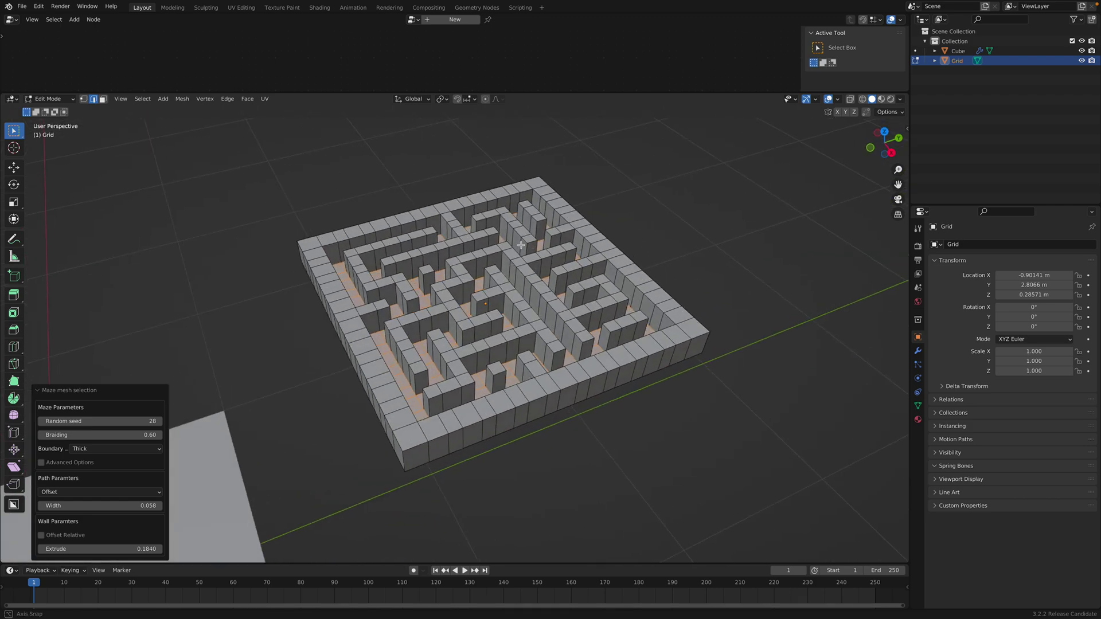
Step: Set the maze's boundary to Thin, enable the advanced options and set the path Width to 0.082
click(93, 448)
click(94, 470)
click(86, 462)
drag(100, 439, 89, 438)
scroll(365, 343, down, 2)
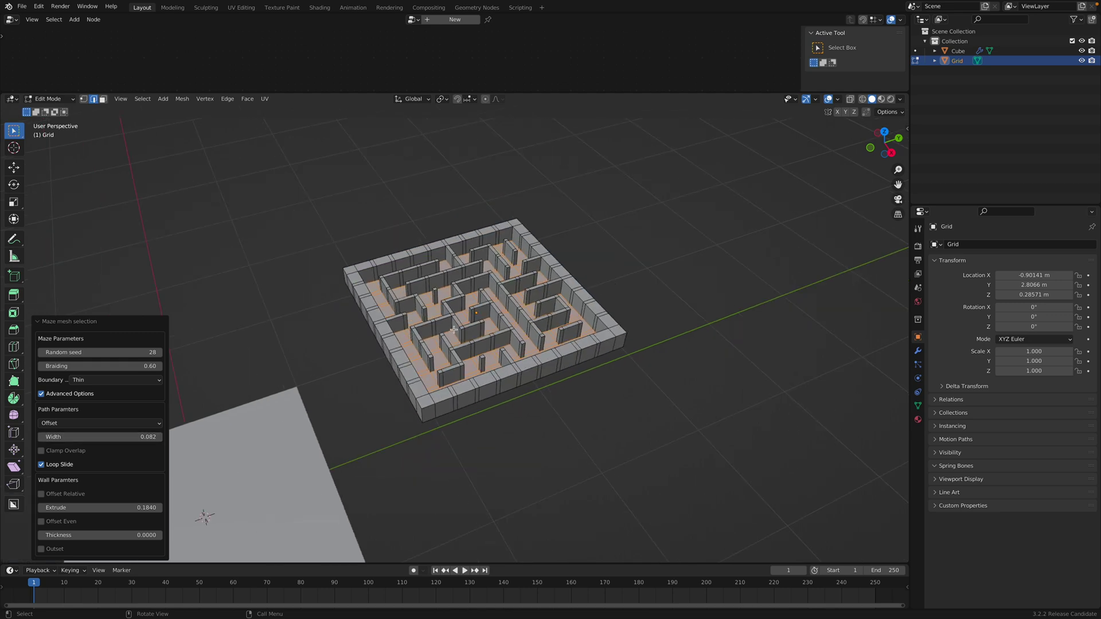
Step: Return to Object Mode and move the maze about -6.15 m along Y, past the flat geometry nodes plane
middle_drag(286, 209, 233, 233)
click(46, 103)
click(53, 111)
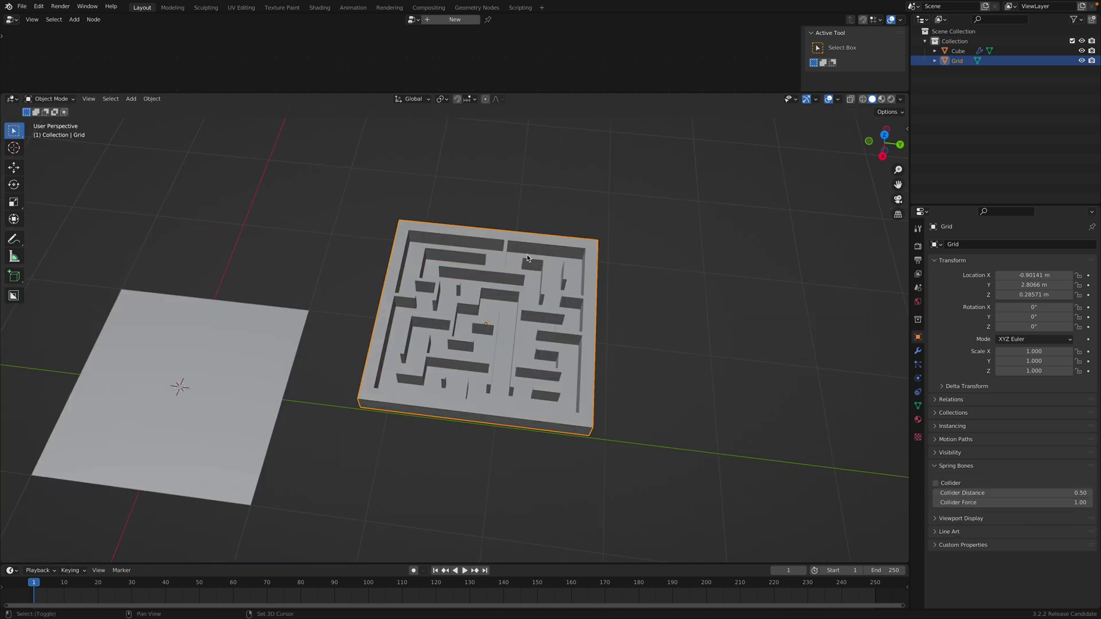
shift+middle_drag(196, 344, 319, 361)
click(344, 357)
scroll(360, 356, up, 2)
scroll(367, 349, down, 3)
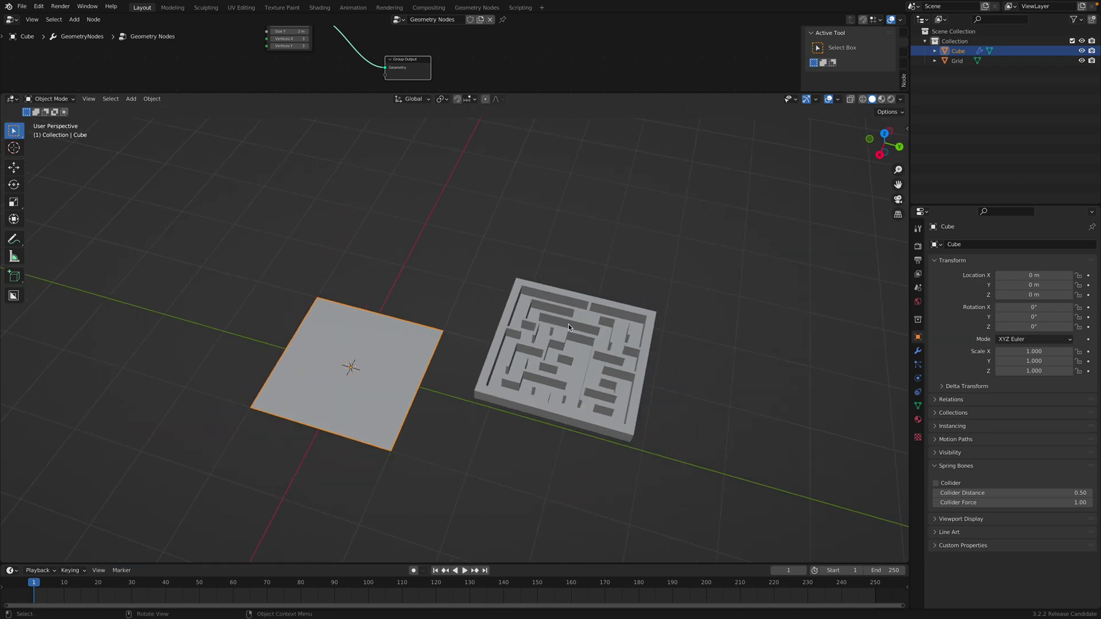
click(600, 337)
key(g)
key(y)
click(106, 240)
shift+middle_drag(396, 331, 487, 311)
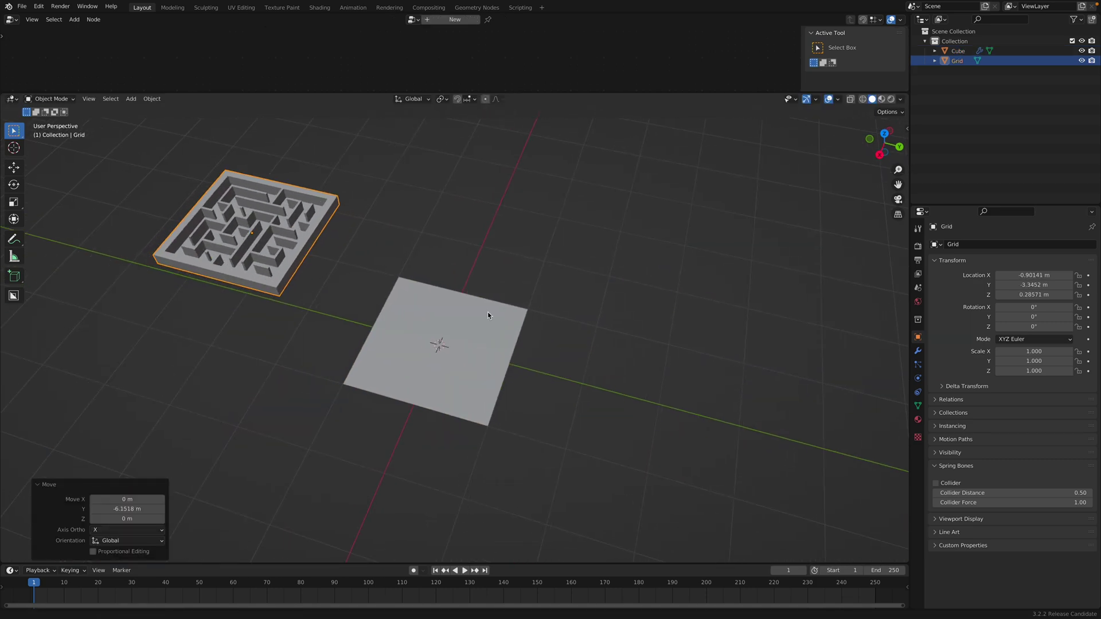
Step: Save the file and enlarge the node editor with the flat plane selected to show its node tree
scroll(487, 312, up, 2)
key(ctrl+s)
click(452, 344)
middle_drag(453, 347, 458, 106)
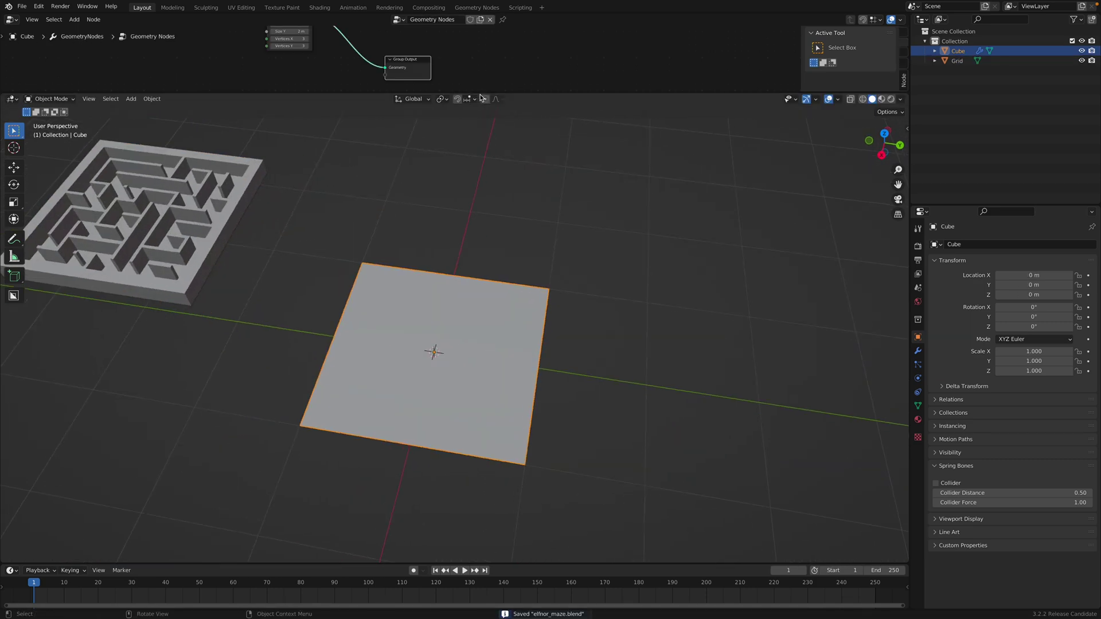
drag(490, 92, 492, 266)
scroll(398, 143, up, 4)
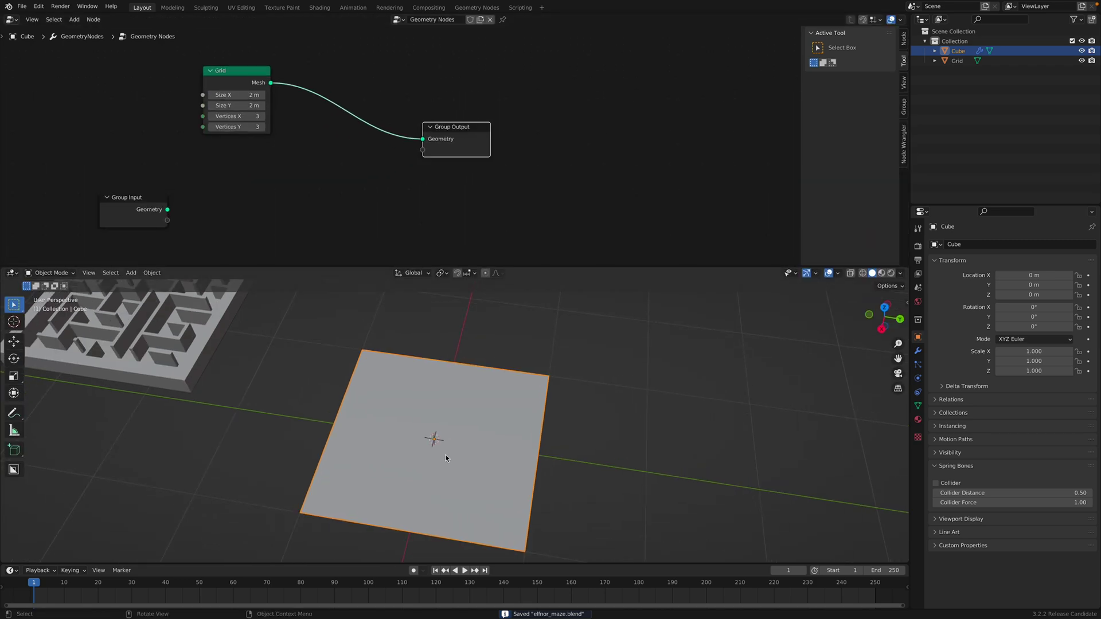
Step: Display the viewport in wireframe, raise the Grid node's Vertices X and Y to 19 and place the node closer to Group Output
key(z)
click(433, 387)
middle_drag(433, 386, 417, 404)
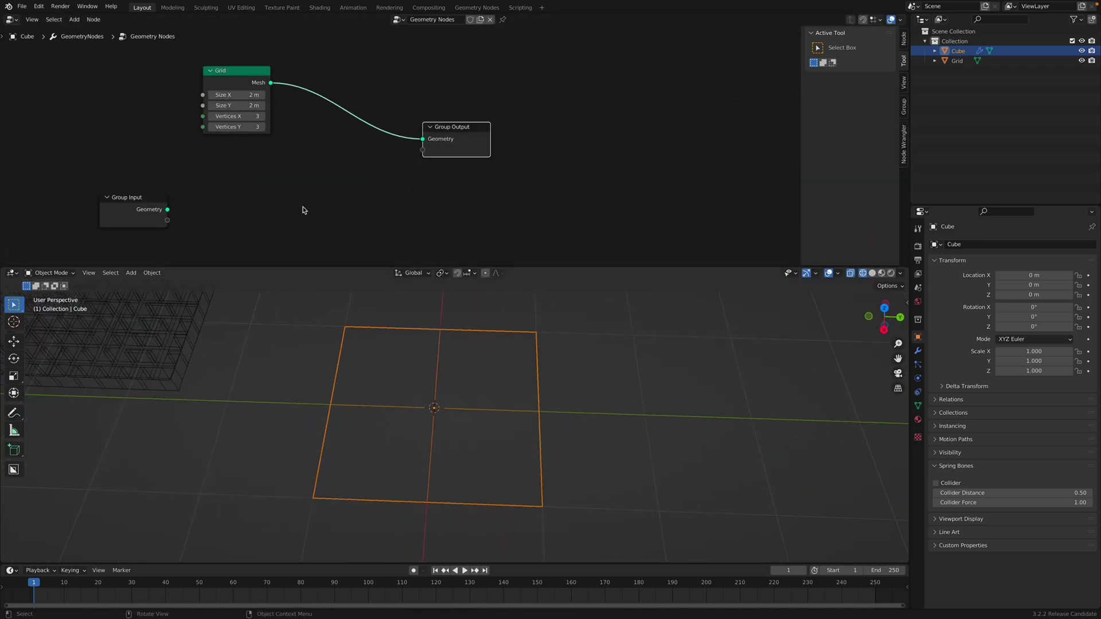
drag(238, 113, 298, 127)
drag(241, 77, 285, 106)
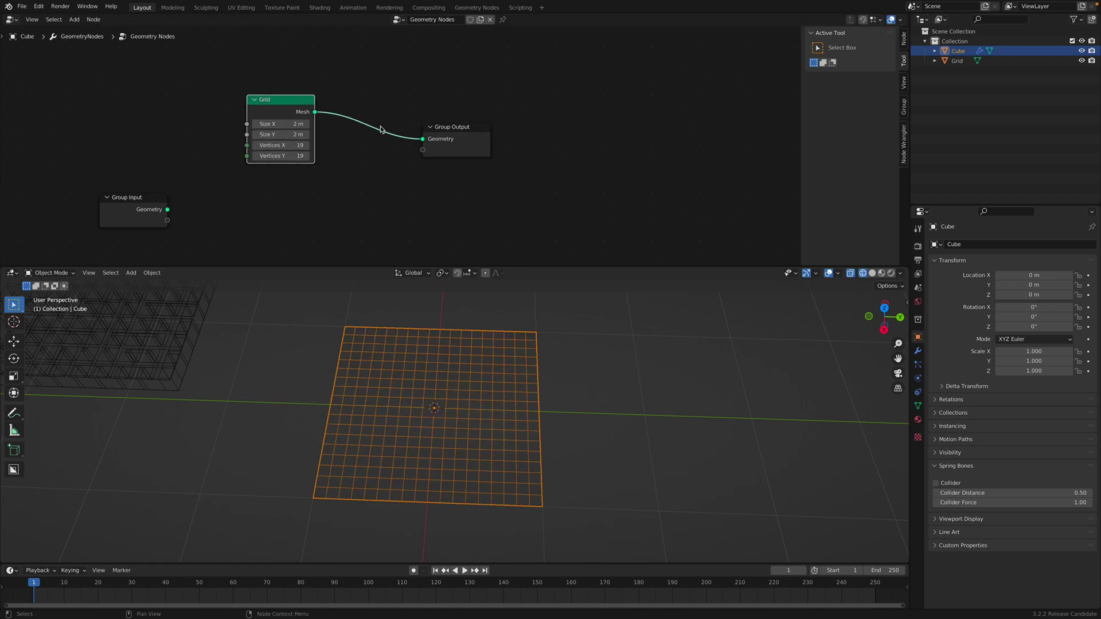
drag(444, 130, 450, 130)
Step: Set the Grid node's Vertices X and Vertices Y to 20
middle_drag(427, 304, 471, 355)
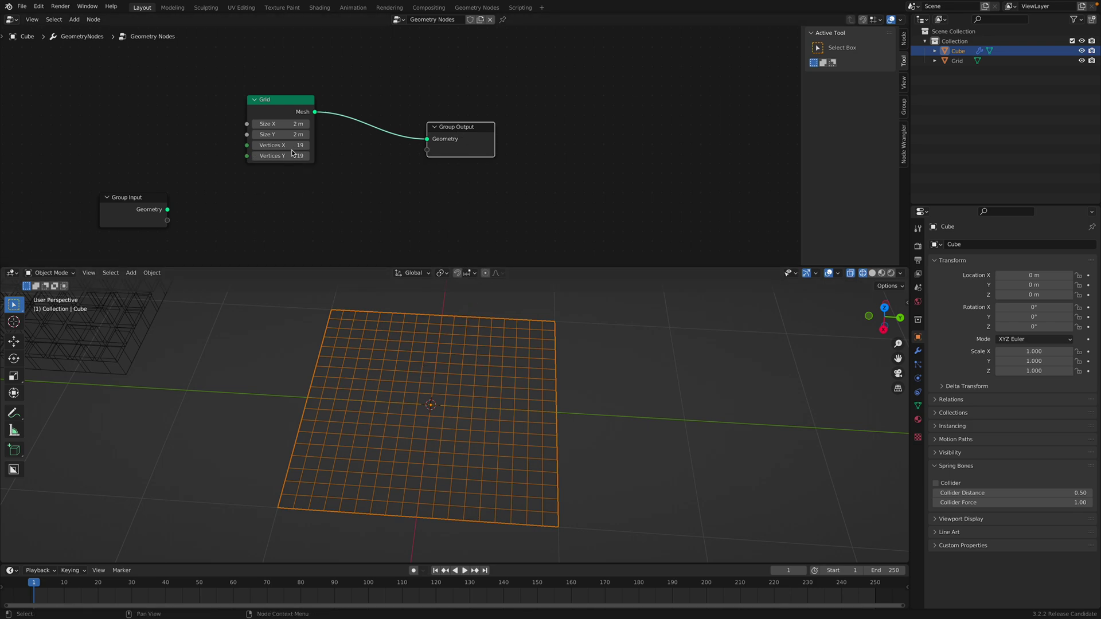
drag(292, 153, 292, 149)
text(20)
key(Return)
Step: Duplicate the geometry nodes grid object and place the copy about 2.10 m away along Y
key(alt+a)
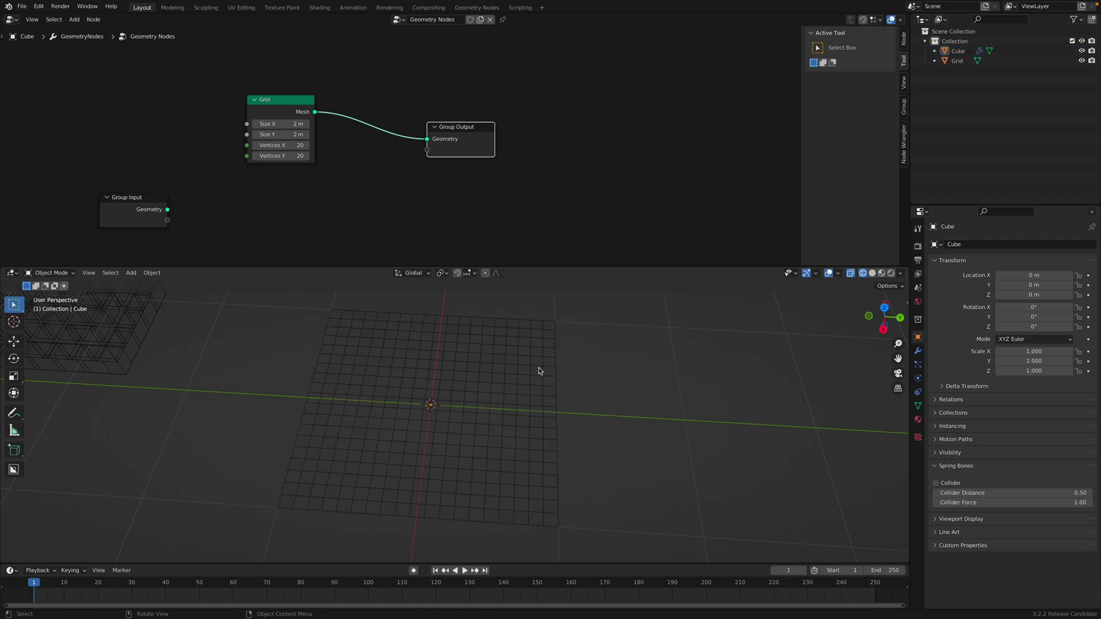
click(538, 371)
shift+middle_drag(503, 359, 410, 324)
key(shift+d)
key(y)
click(703, 370)
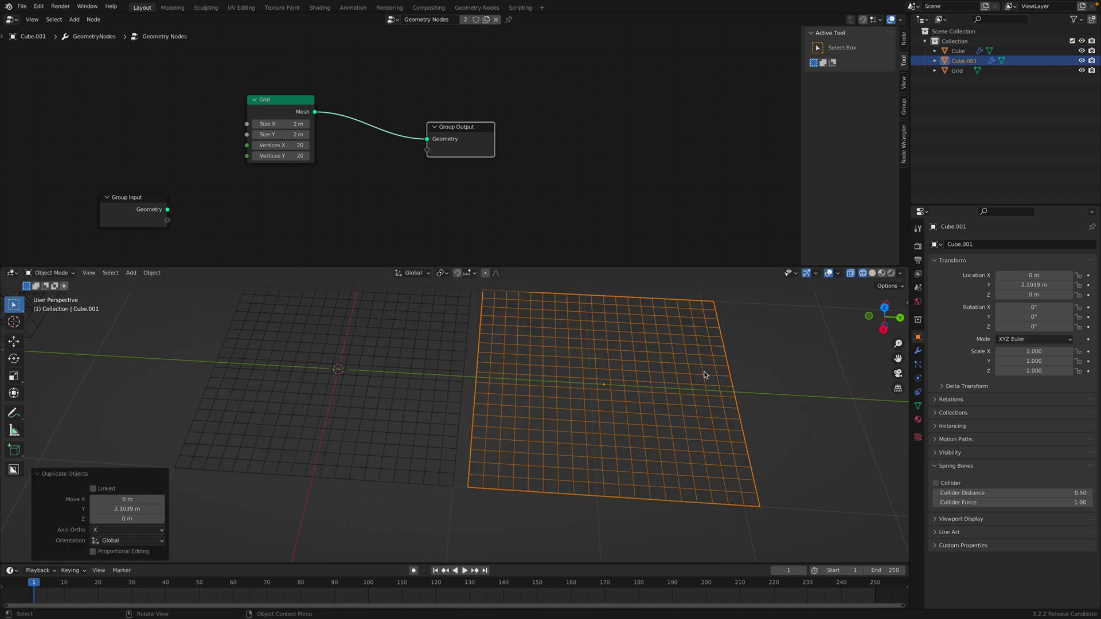
Step: Apply the GeometryNodes modifier on the duplicated grid and give the 3D viewport more room
click(918, 351)
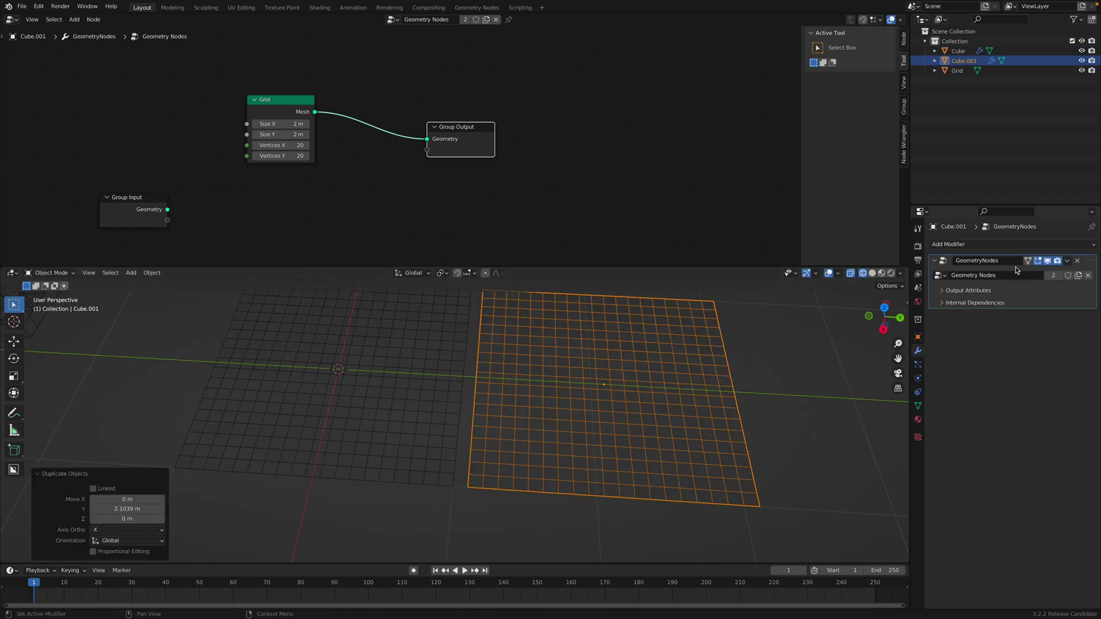
click(1067, 262)
click(1031, 271)
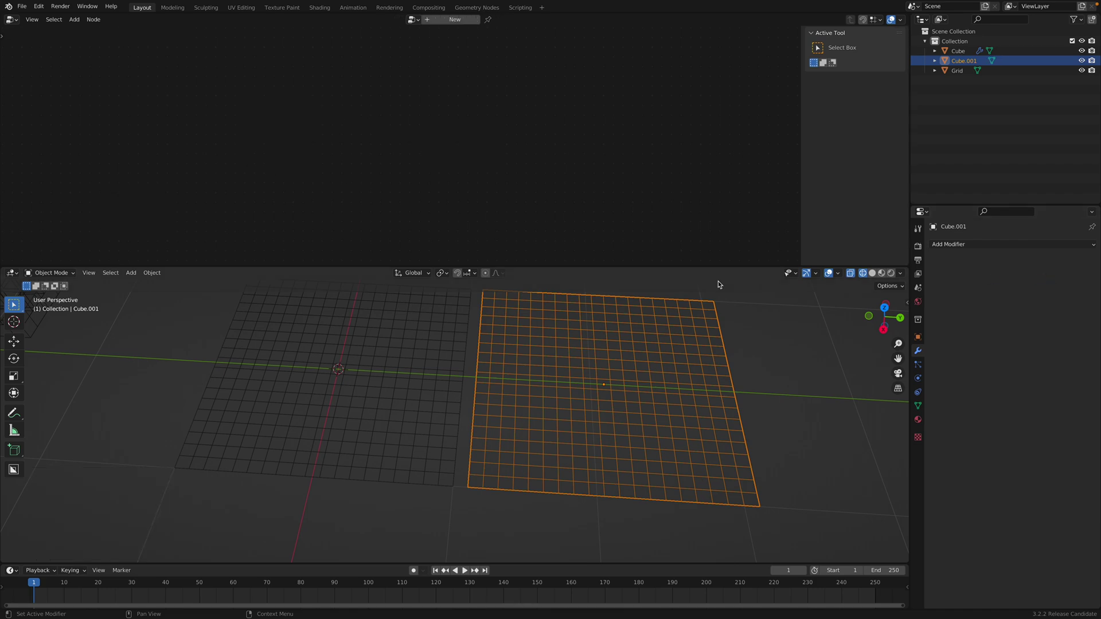
drag(719, 265, 716, 202)
middle_drag(736, 280, 558, 314)
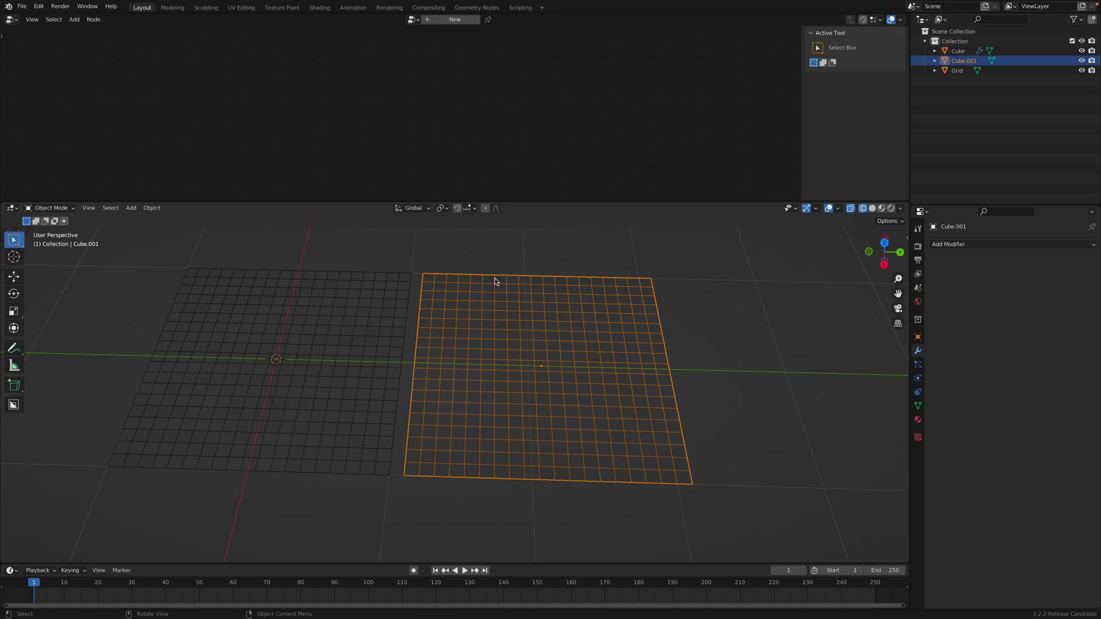
Step: Select the duplicated grid's entire mesh in Edit Mode and run Maze mesh selection on it
key(Tab)
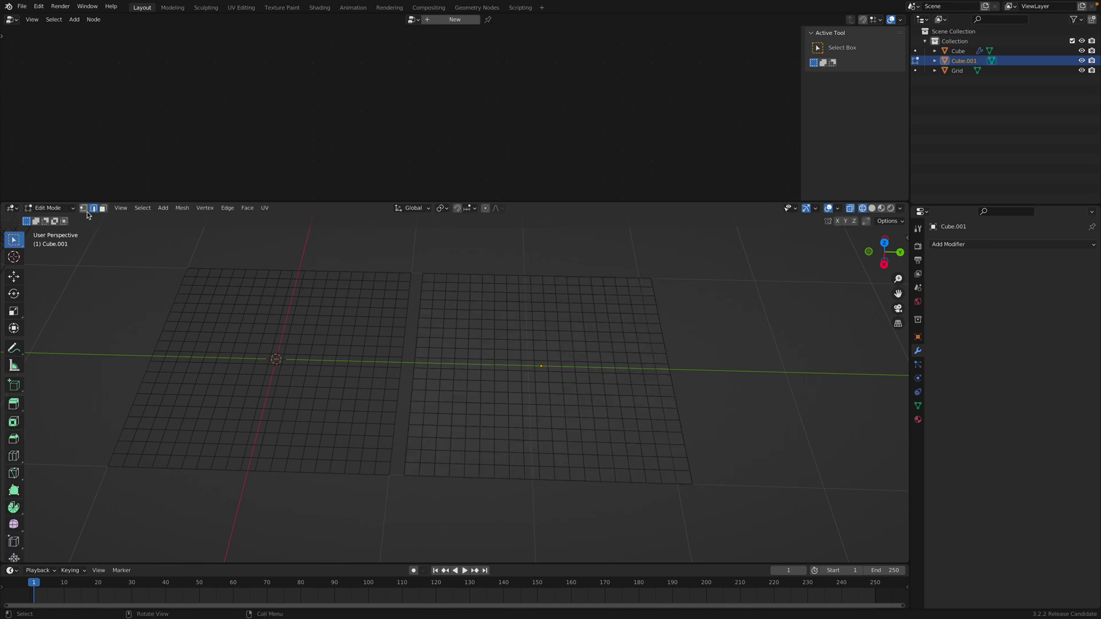
key(a)
middle_drag(565, 369, 469, 354)
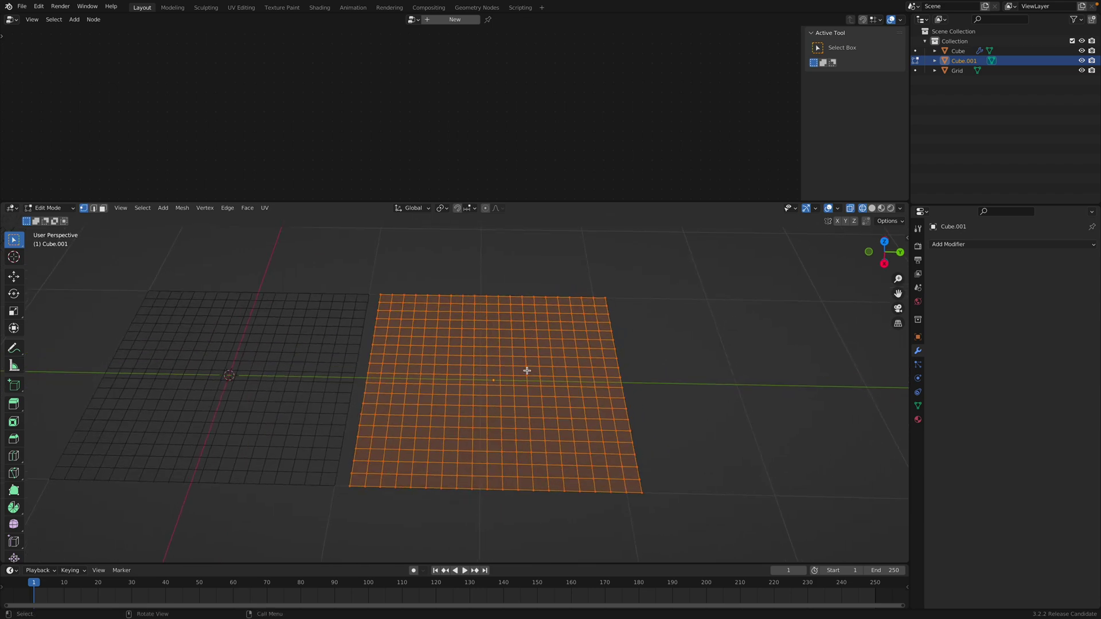
key(F3)
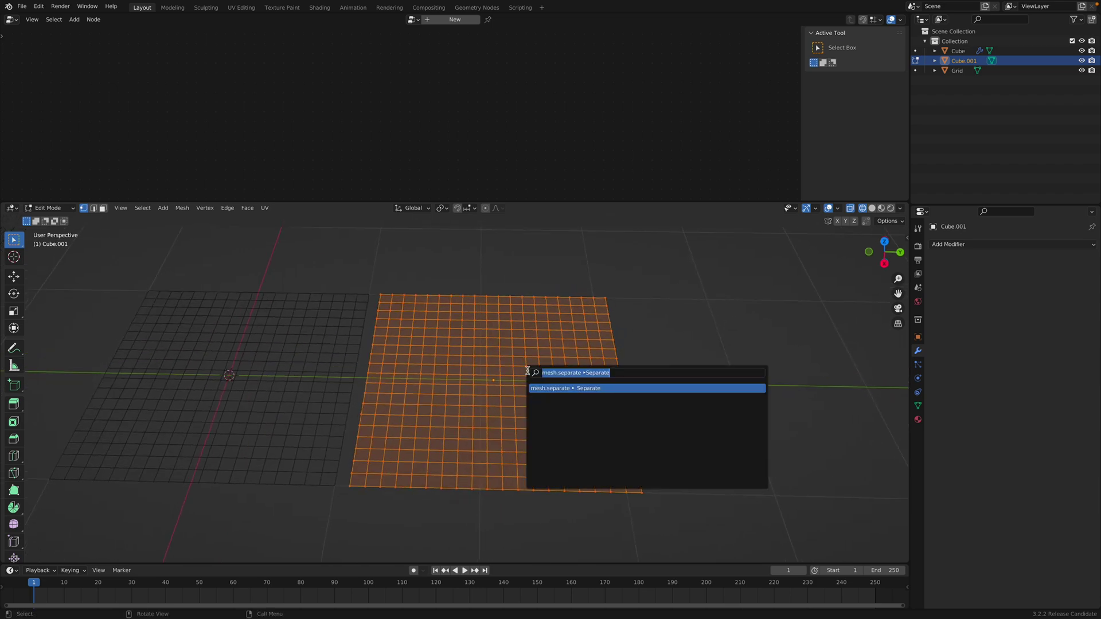
text(maze)
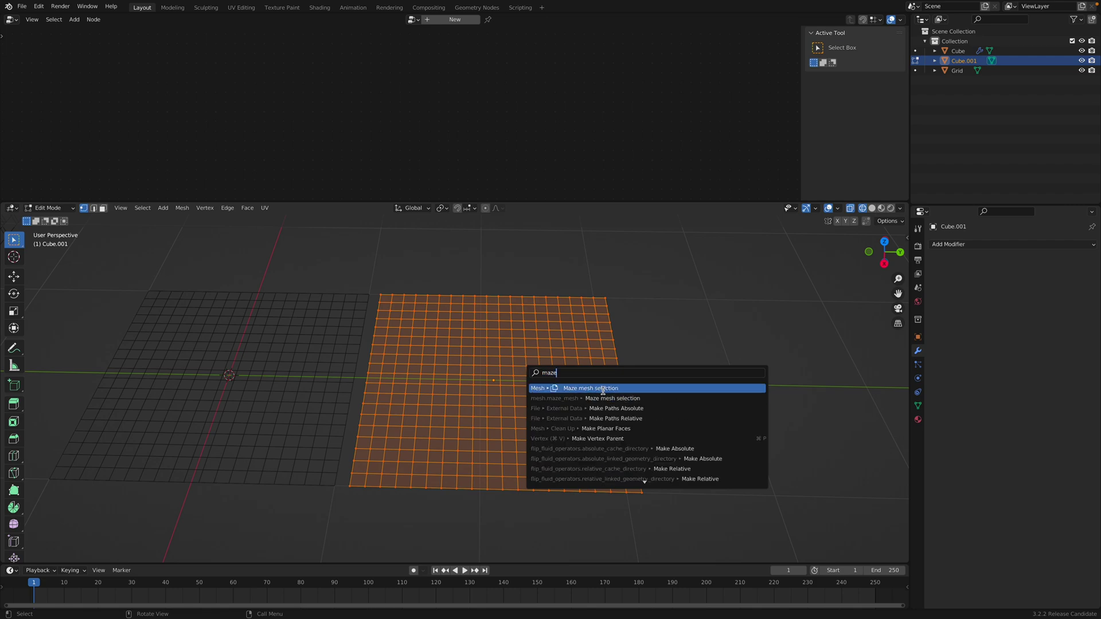
click(602, 396)
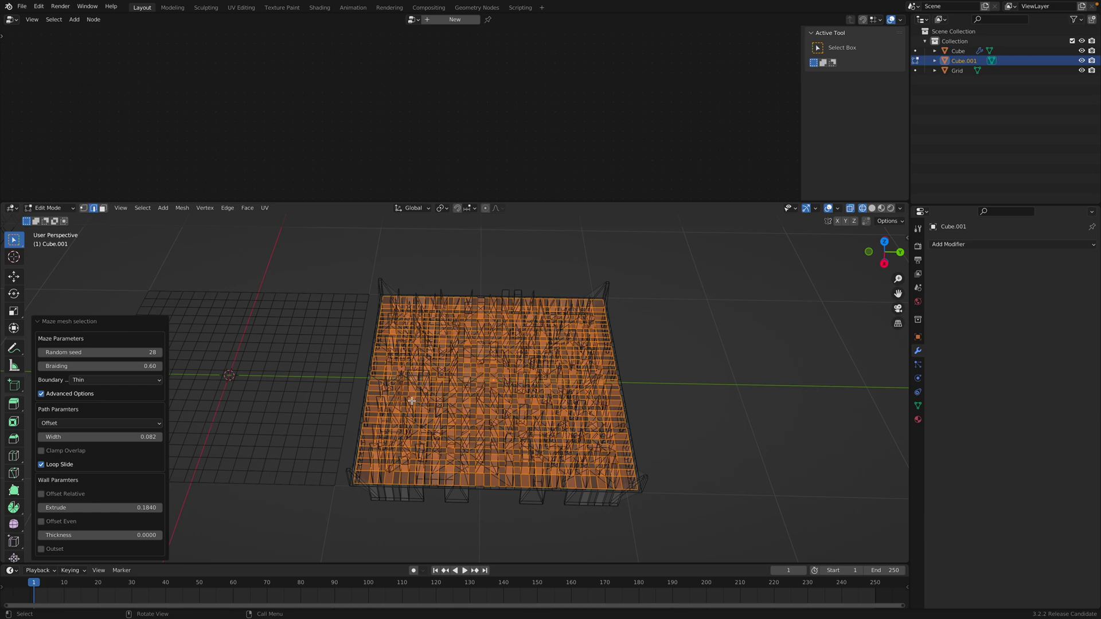
Step: Switch the viewport to solid shading and reduce the new maze's path Width to 0.046
key(z)
click(475, 398)
scroll(437, 421, up, 2)
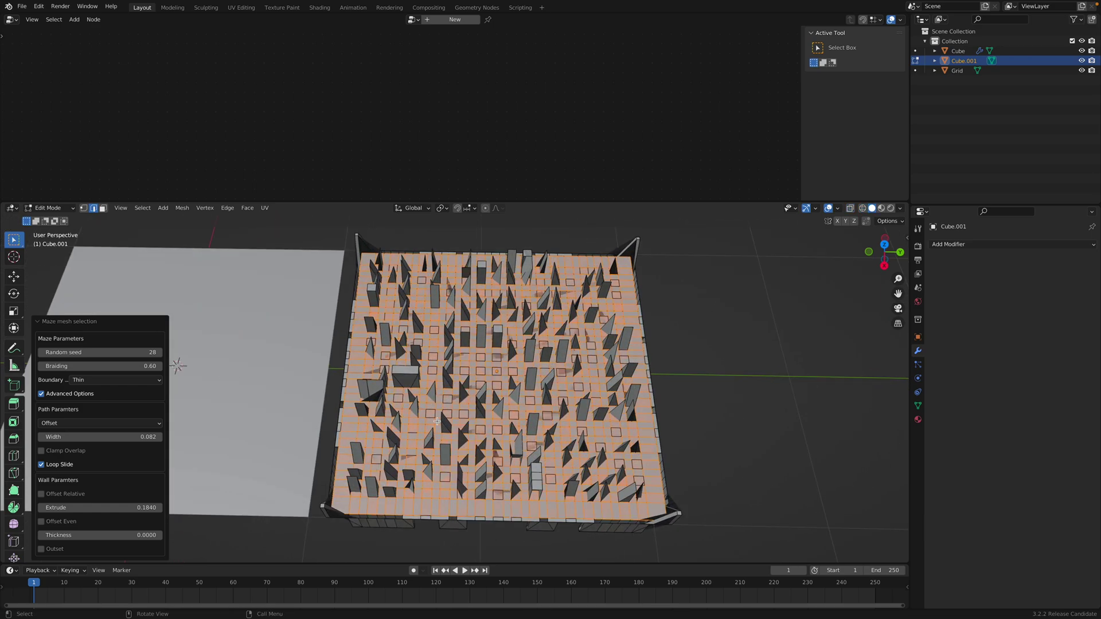
drag(131, 435, 107, 436)
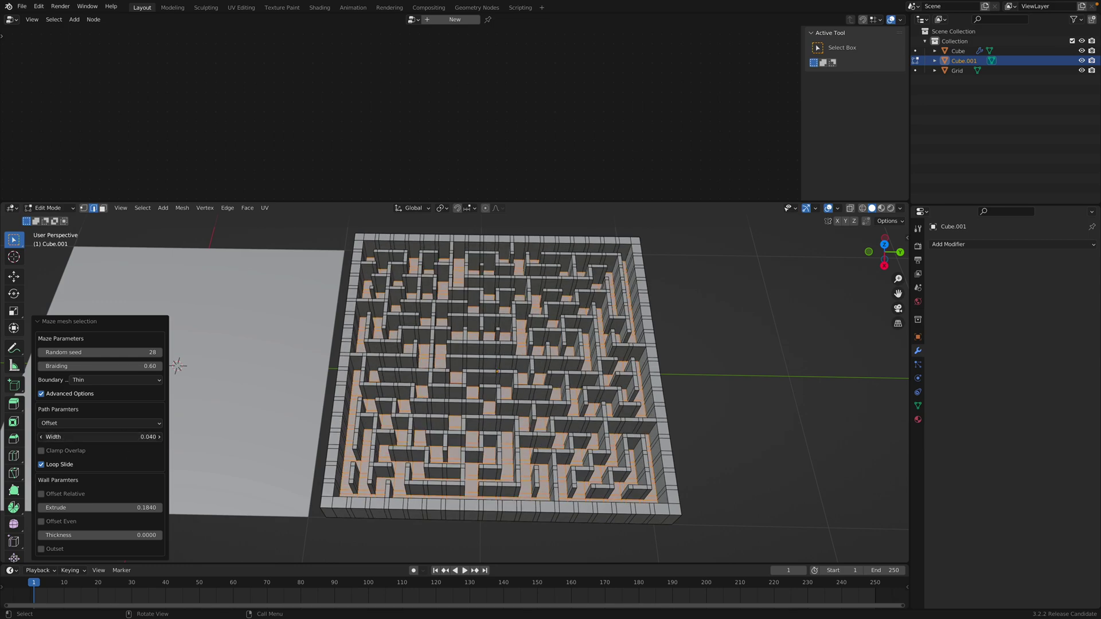
drag(120, 437, 125, 437)
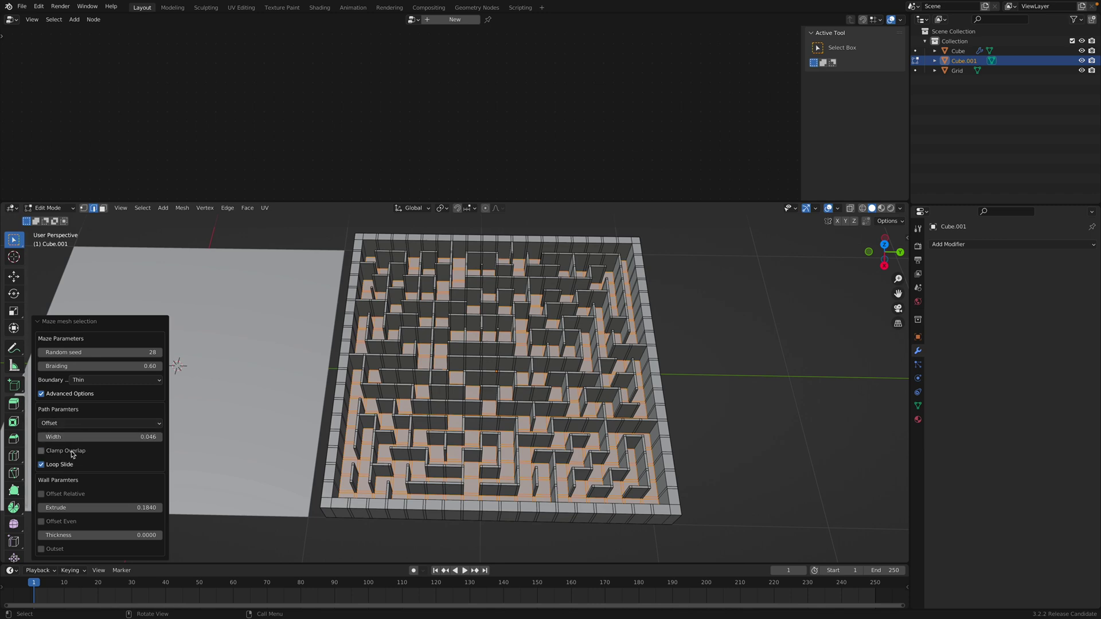
Step: Try the Clamp Overlap option, set the path Width to 0.040 and view the available bevel amount types
click(41, 451)
mouse_move(74, 436)
mouse_down()
mouse_move(109, 437)
mouse_move(80, 437)
mouse_up()
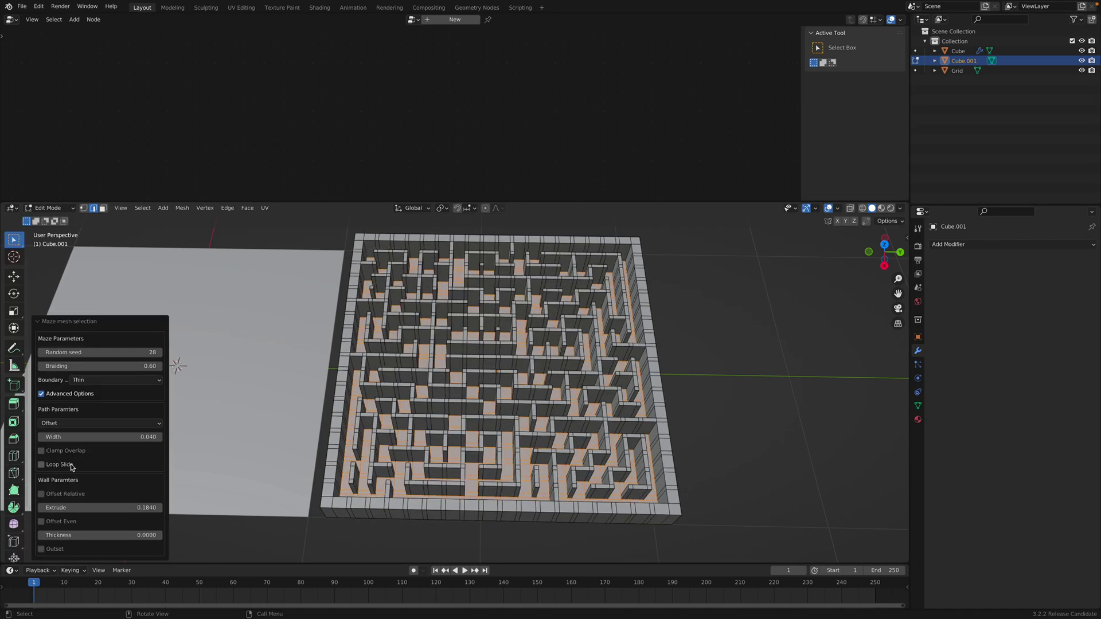
click(92, 423)
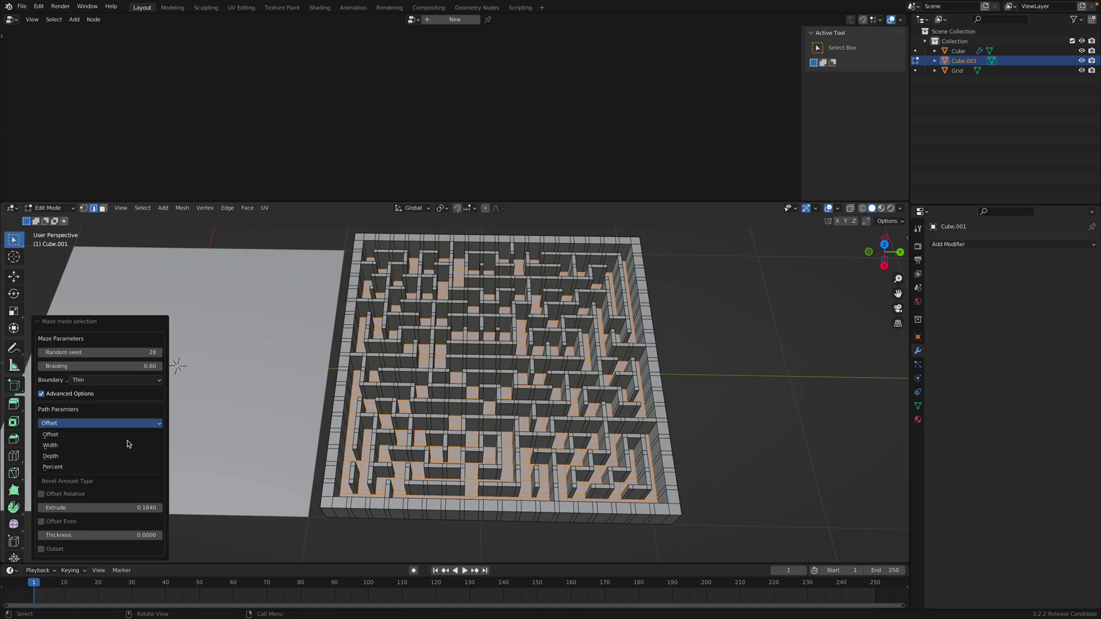
Step: Set the new maze's random seed to 100 and hide the advanced options
drag(100, 366, 149, 352)
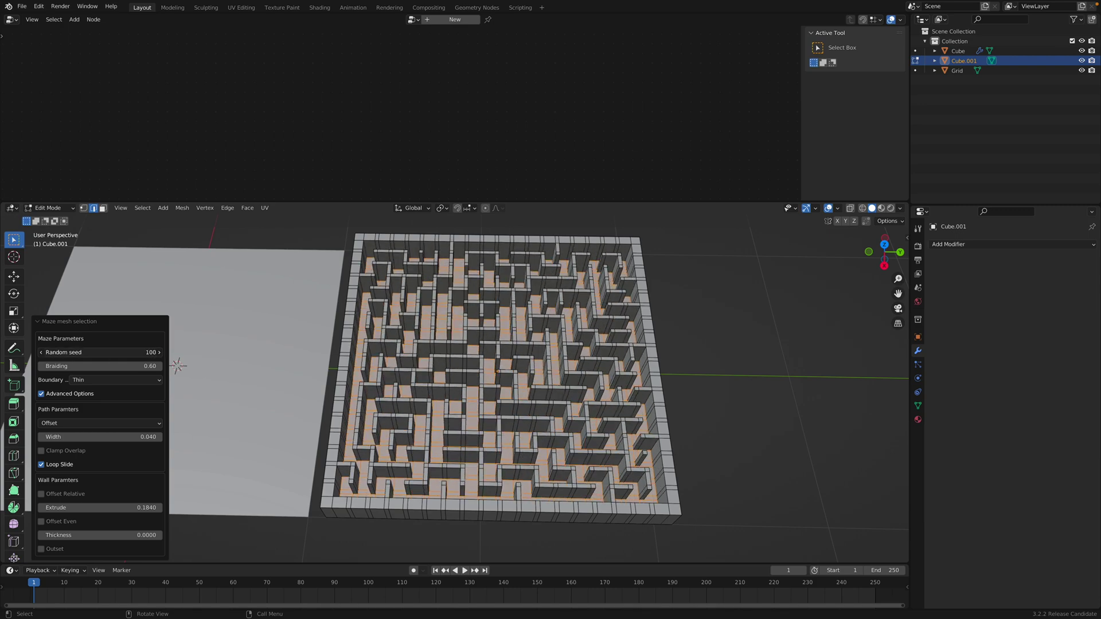
click(82, 393)
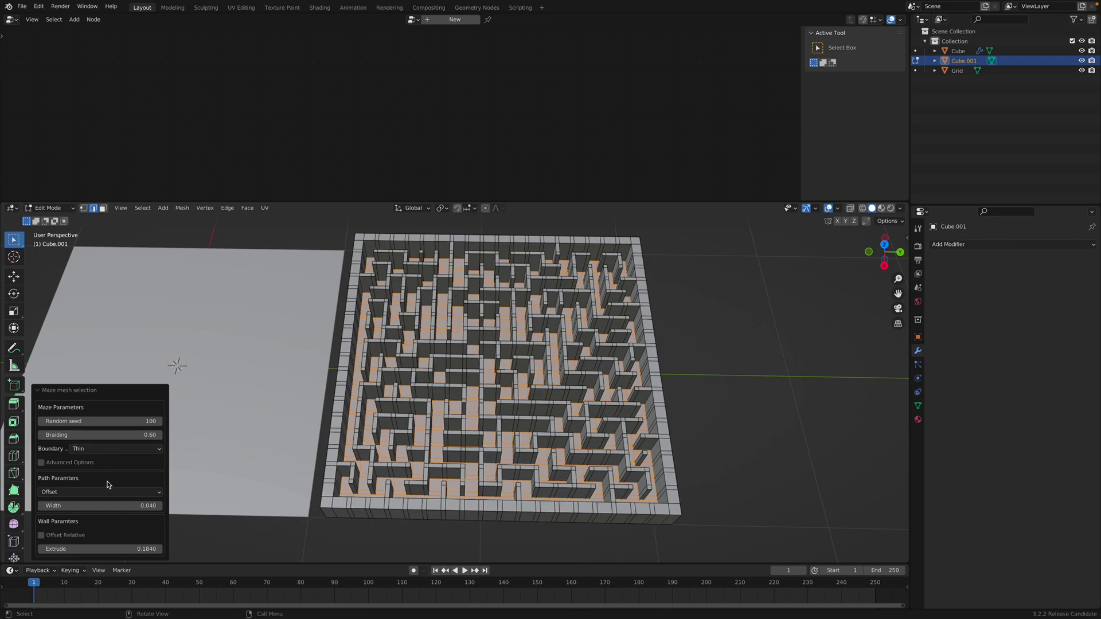
Step: Set the maze's wall Extrude to 0.166, test Offset Relative on and off, and keep the path Width at 0.040
drag(107, 545, 92, 545)
click(68, 536)
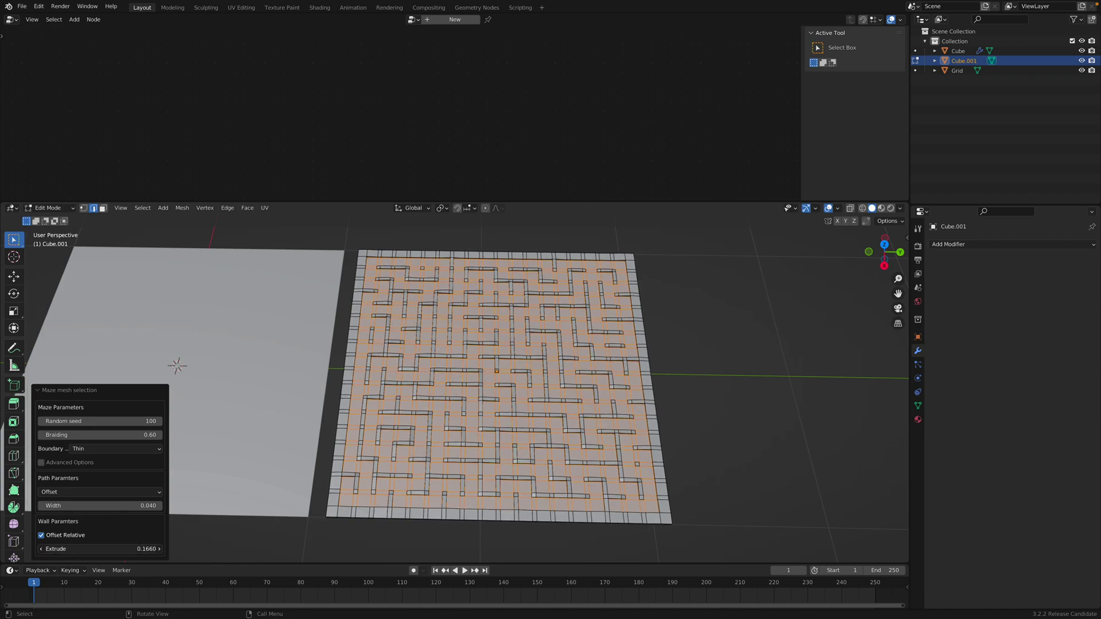
click(84, 537)
drag(101, 506, 101, 506)
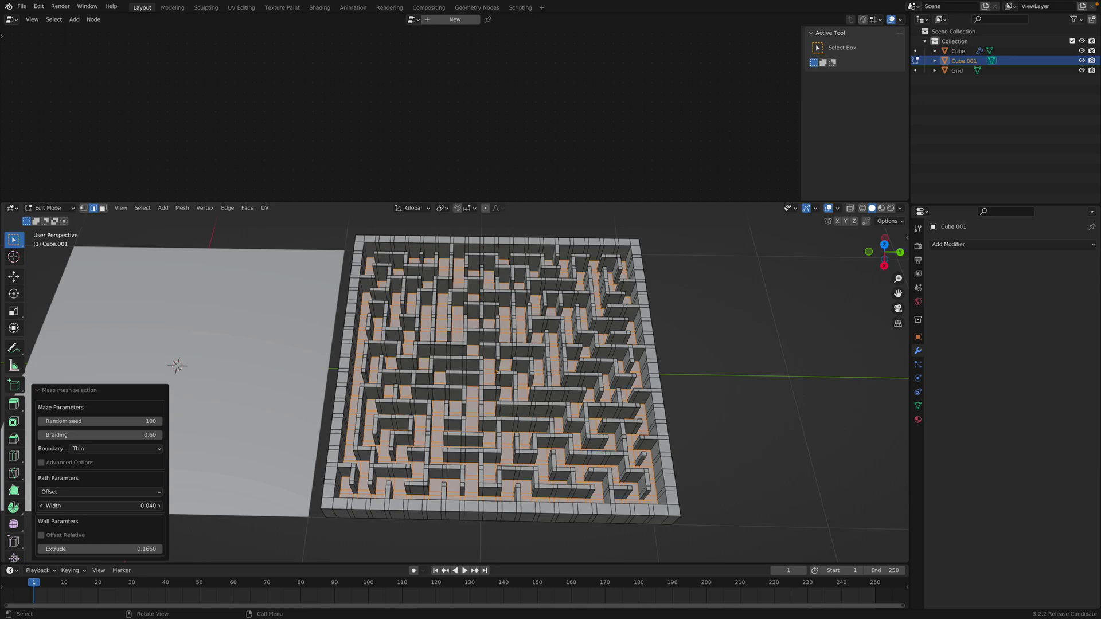
Step: Return the finished maze to Object Mode, deselect it and save the file
scroll(234, 286, down, 2)
click(53, 209)
click(53, 209)
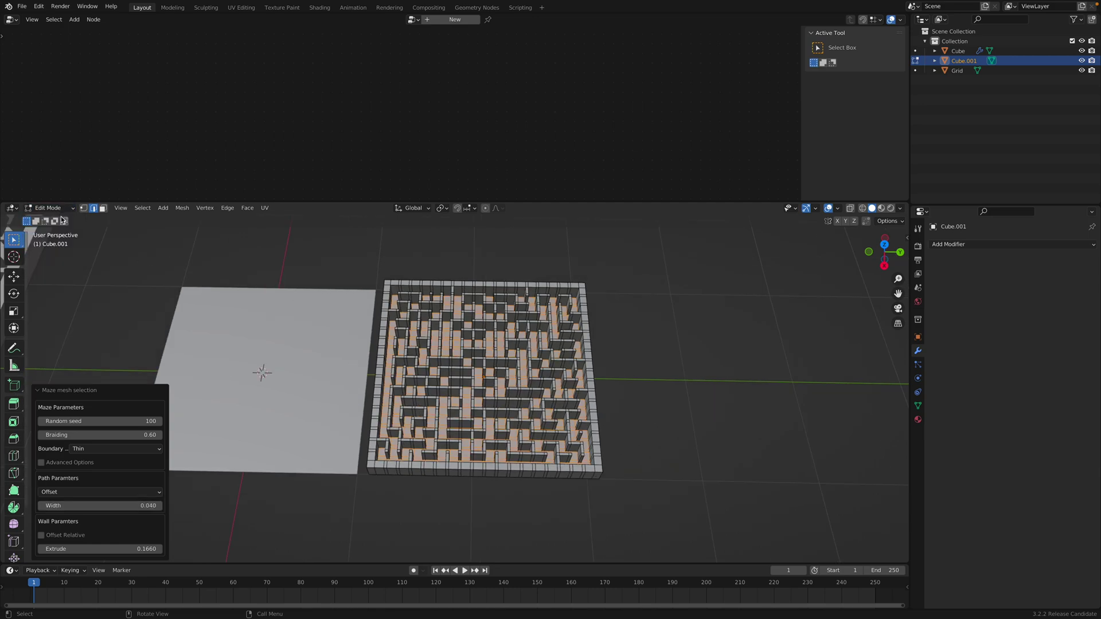
click(53, 209)
click(54, 219)
click(508, 248)
shift+middle_drag(508, 249, 607, 252)
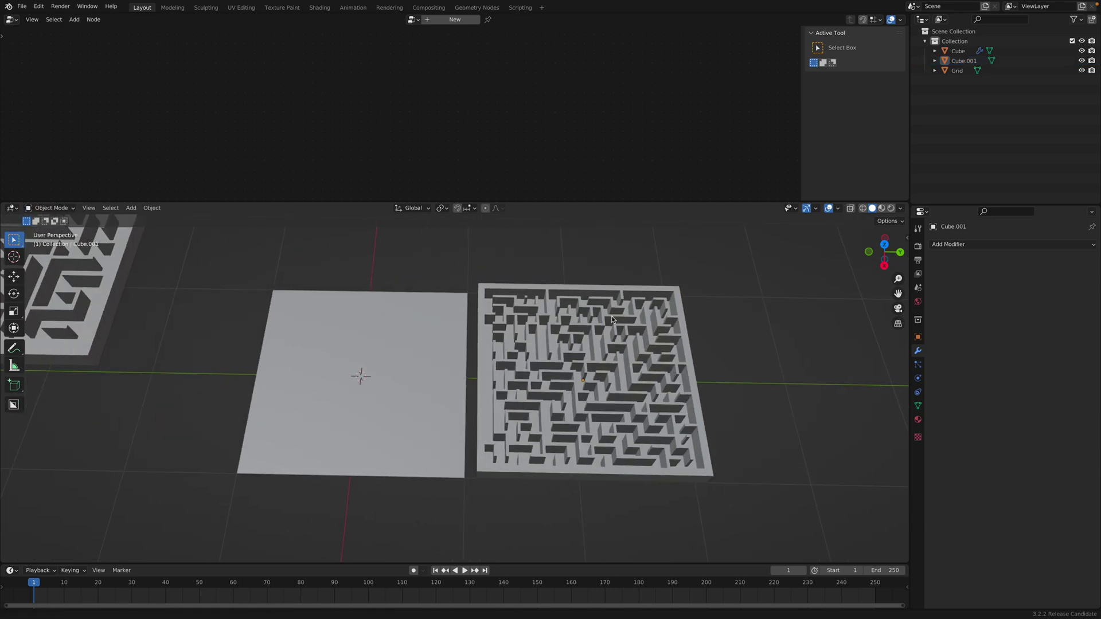
scroll(563, 380, down, 3)
key(ctrl+s)
Step: Reset the coarse maze's location to the origin and move it about 4.5 m along negative Y
click(255, 325)
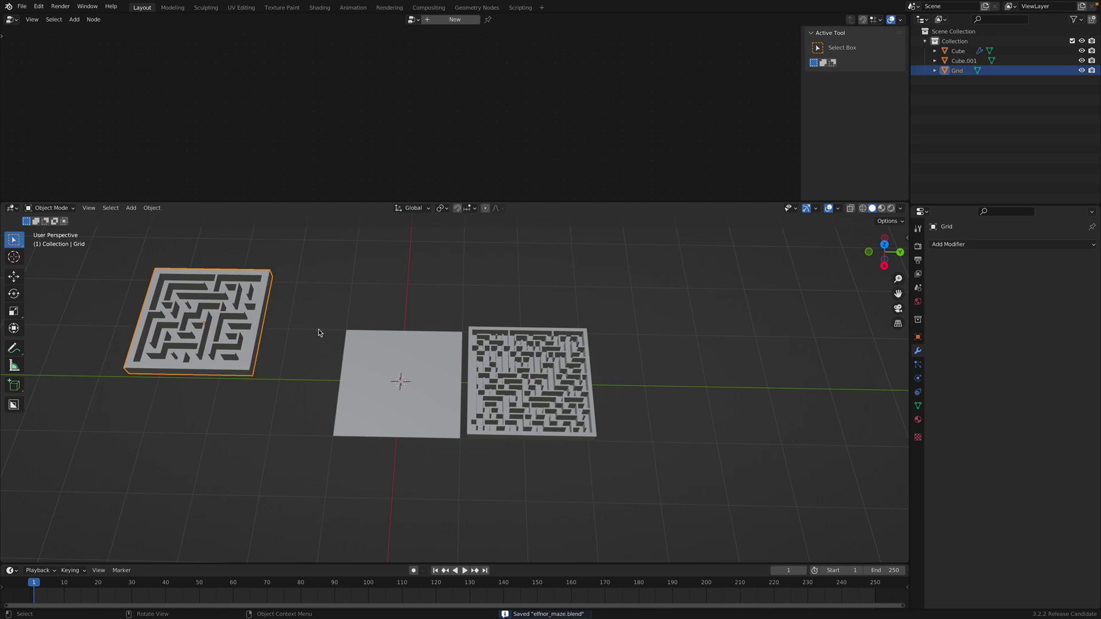
key(alt+g)
key(g)
key(y)
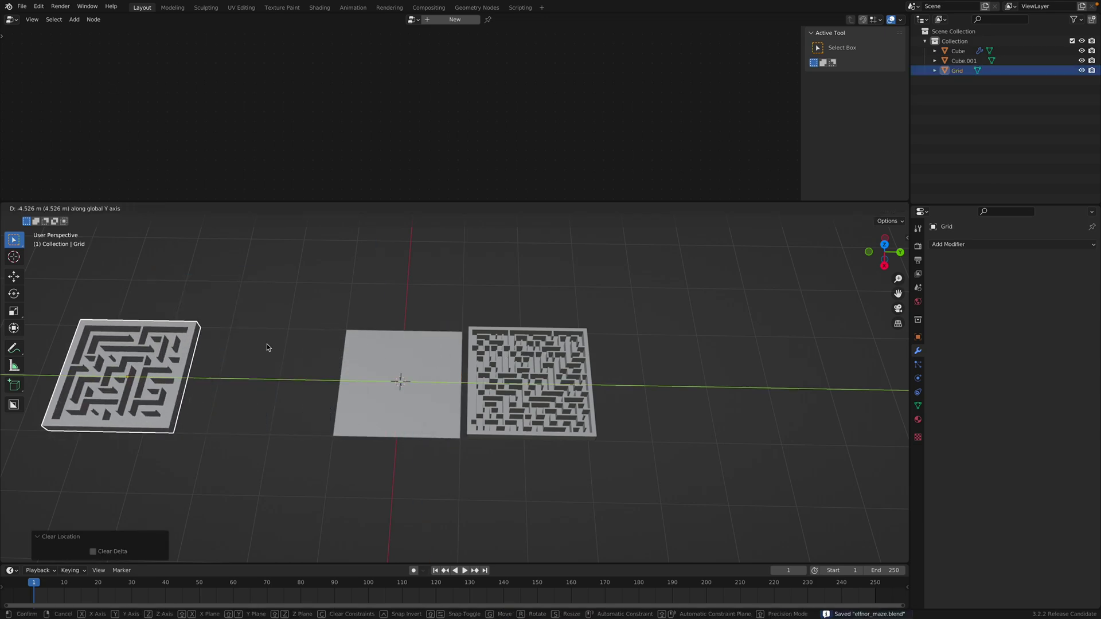
click(267, 344)
Step: Move the finer maze into the gap between the coarse maze and the flat grid
click(517, 368)
key(g)
click(256, 367)
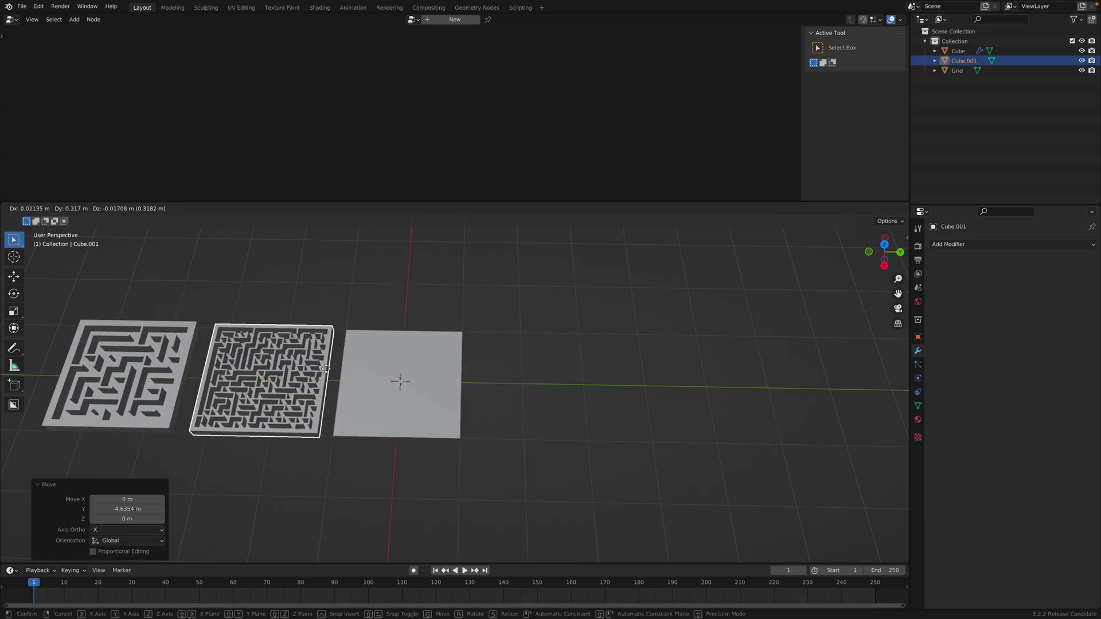
scroll(438, 344, up, 2)
Step: Select the flat grid to show its node tree and turn on the wireframe overlay for all objects
click(503, 348)
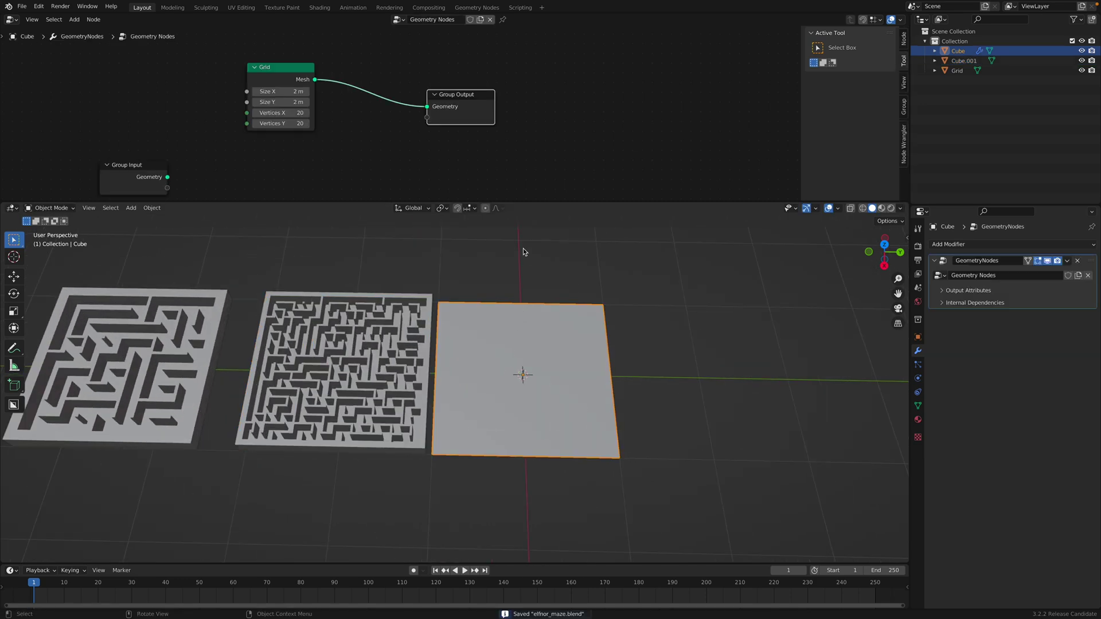
drag(541, 201, 544, 189)
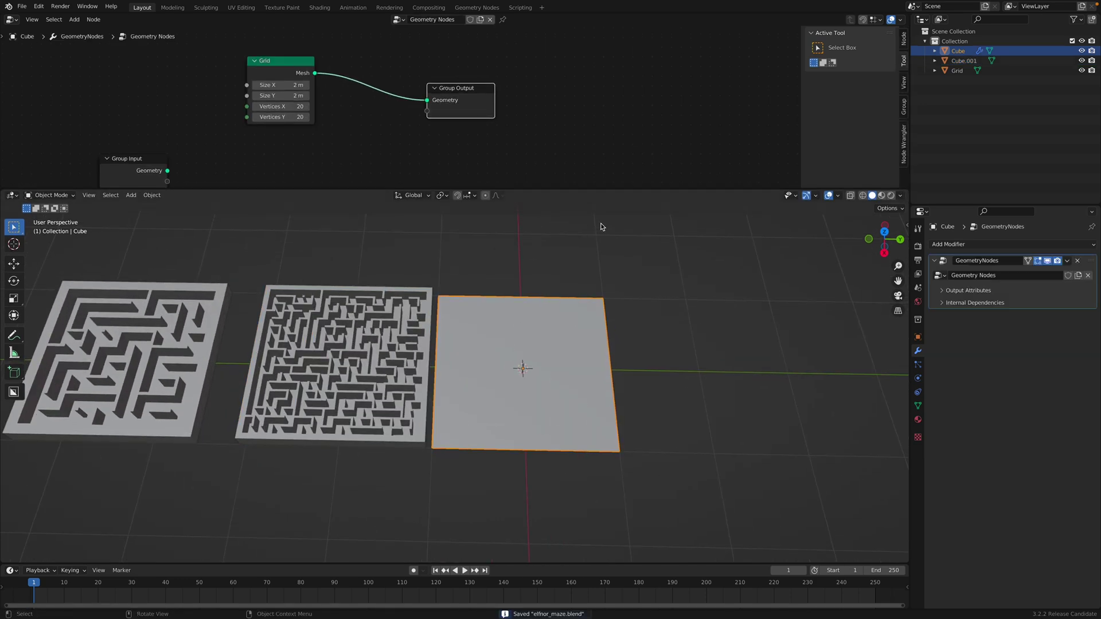
click(839, 196)
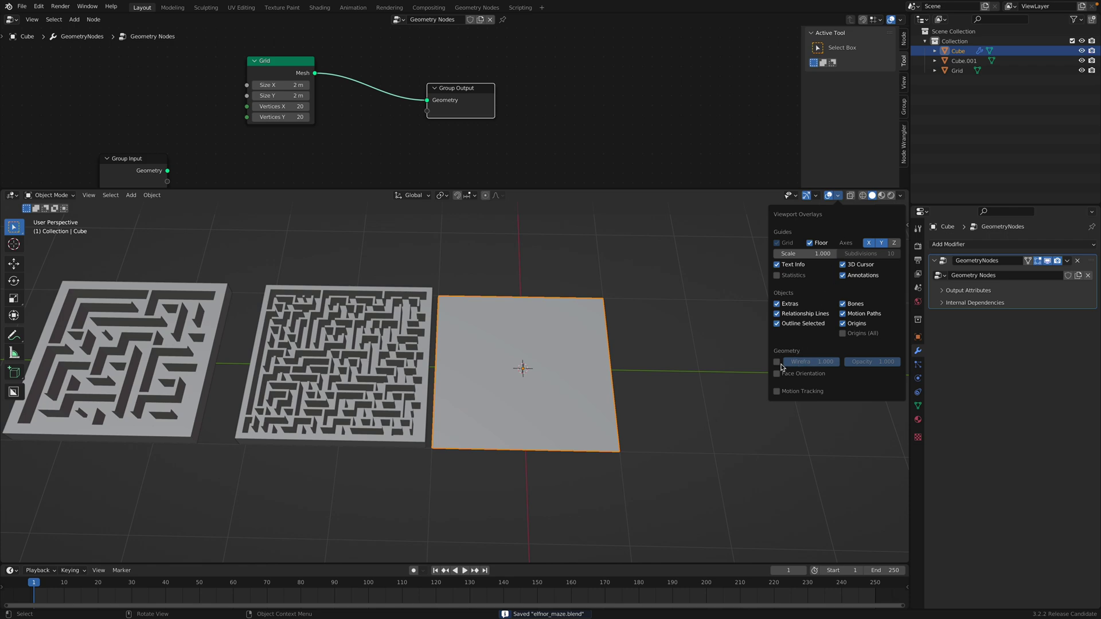
click(776, 362)
click(680, 283)
scroll(660, 298, up, 1)
shift+middle_drag(647, 295, 469, 357)
scroll(670, 314, down, 1)
click(839, 197)
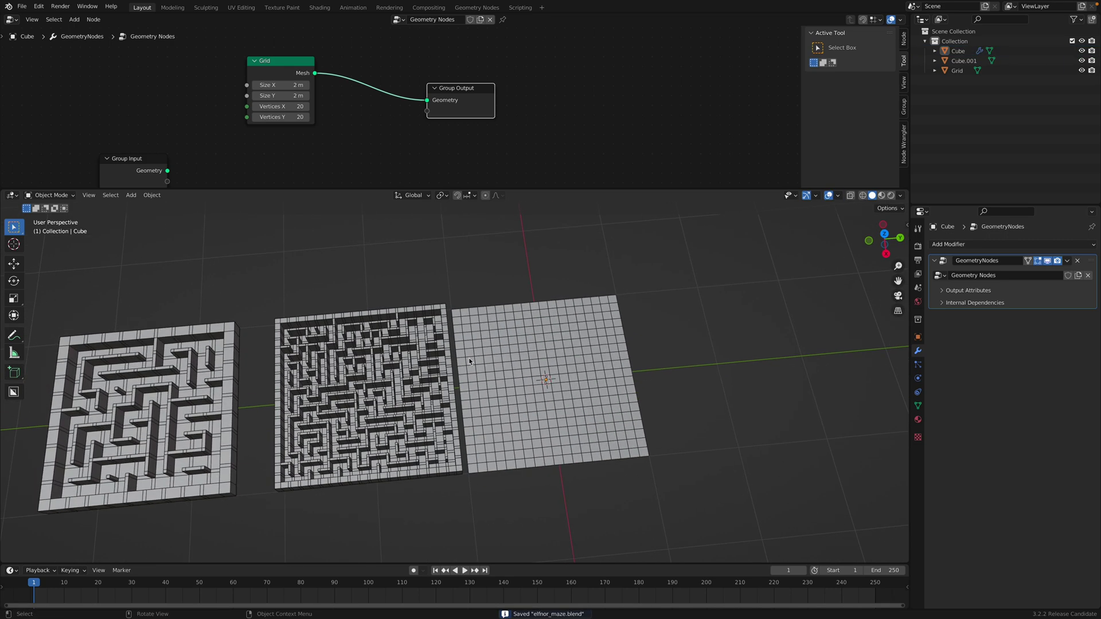
Step: Shift the finer maze slightly along negative Y, closer to the coarse maze
click(415, 361)
key(g)
key(y)
click(393, 363)
Step: Insert a Merge by Distance node between the flat grid's Grid and Group Output nodes and set its distance to 0.141 m
click(532, 355)
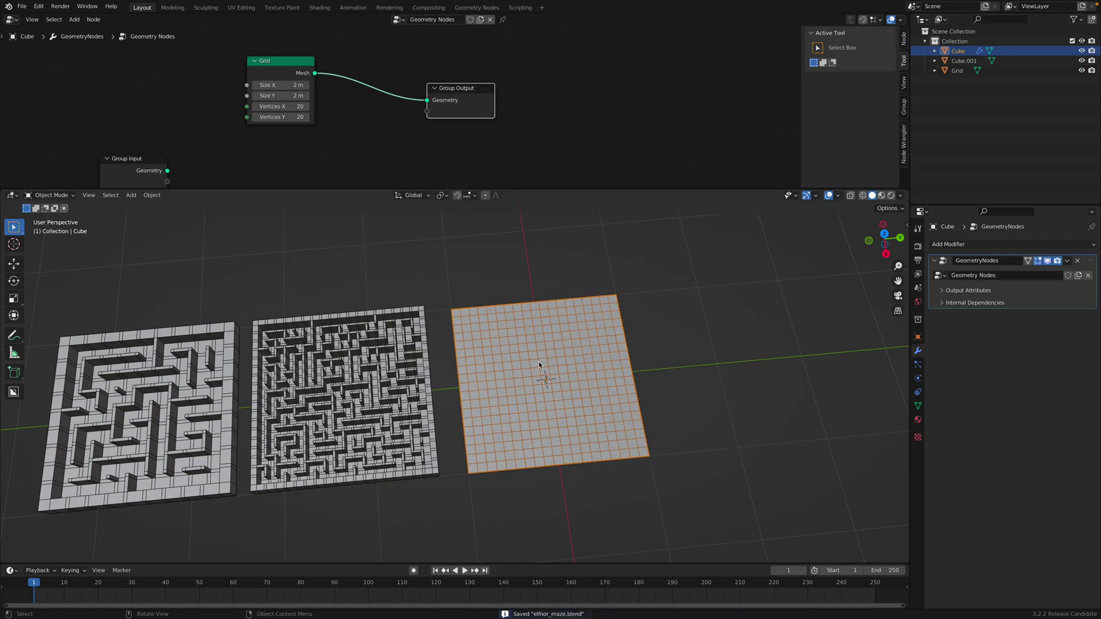
drag(462, 91, 522, 96)
scroll(411, 118, up, 1)
middle_drag(411, 118, 413, 130)
key(shift+a)
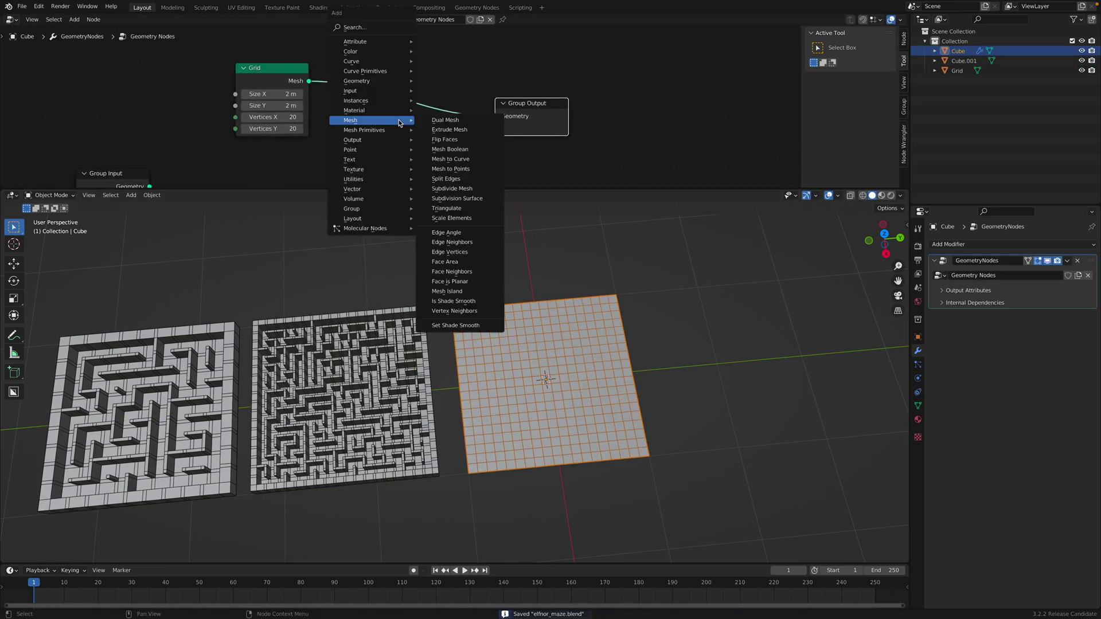
click(378, 33)
text(merge)
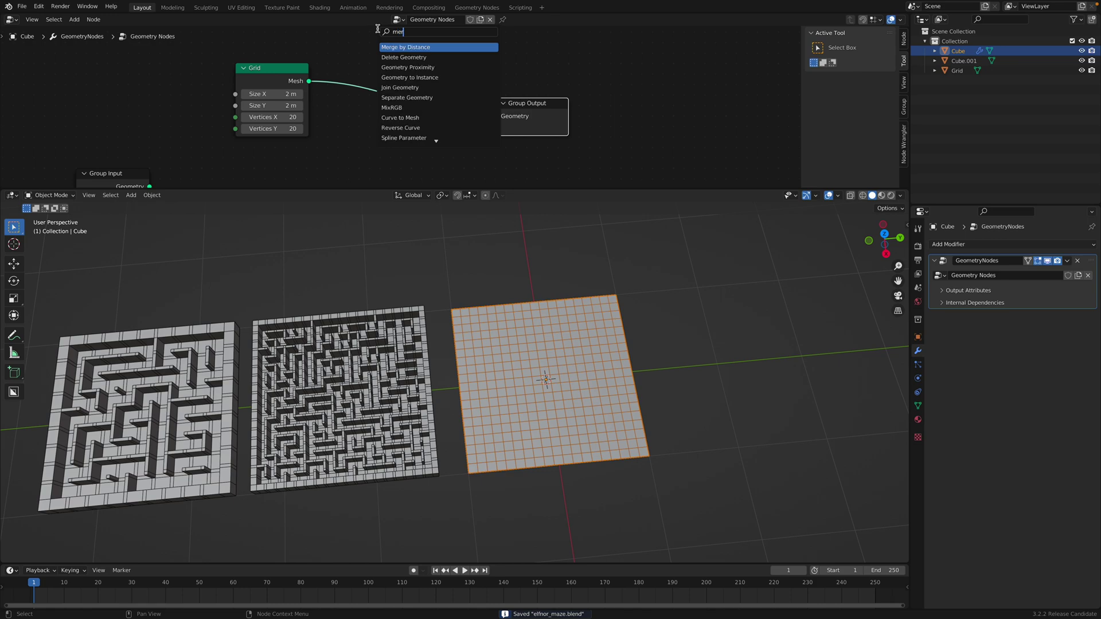
key(Return)
click(394, 126)
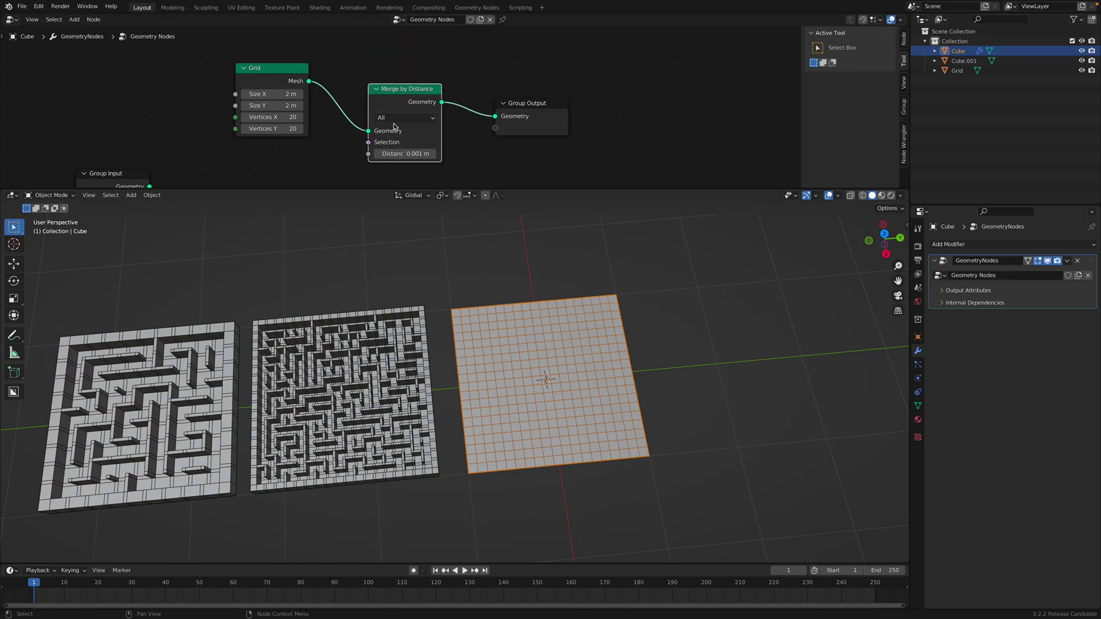
shift+click(401, 159)
shift+drag(403, 153, 422, 154)
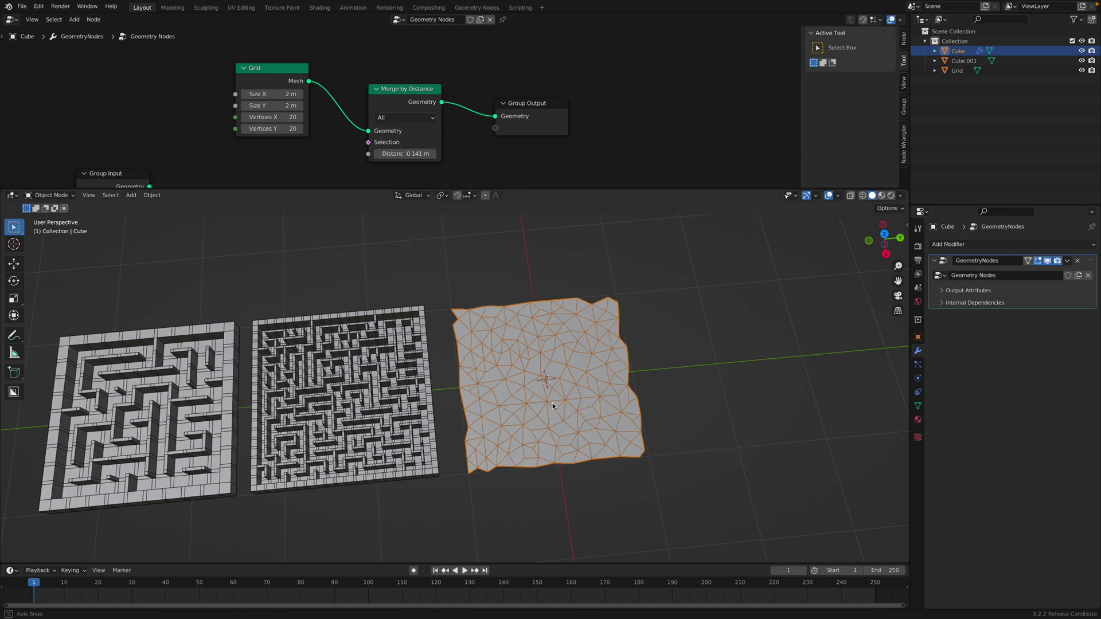
scroll(461, 220, up, 1)
Step: Insert a Dual Mesh node between Merge by Distance and Group Output and save the file
drag(415, 89, 411, 81)
drag(545, 105, 605, 113)
key(shift+a)
click(521, 95)
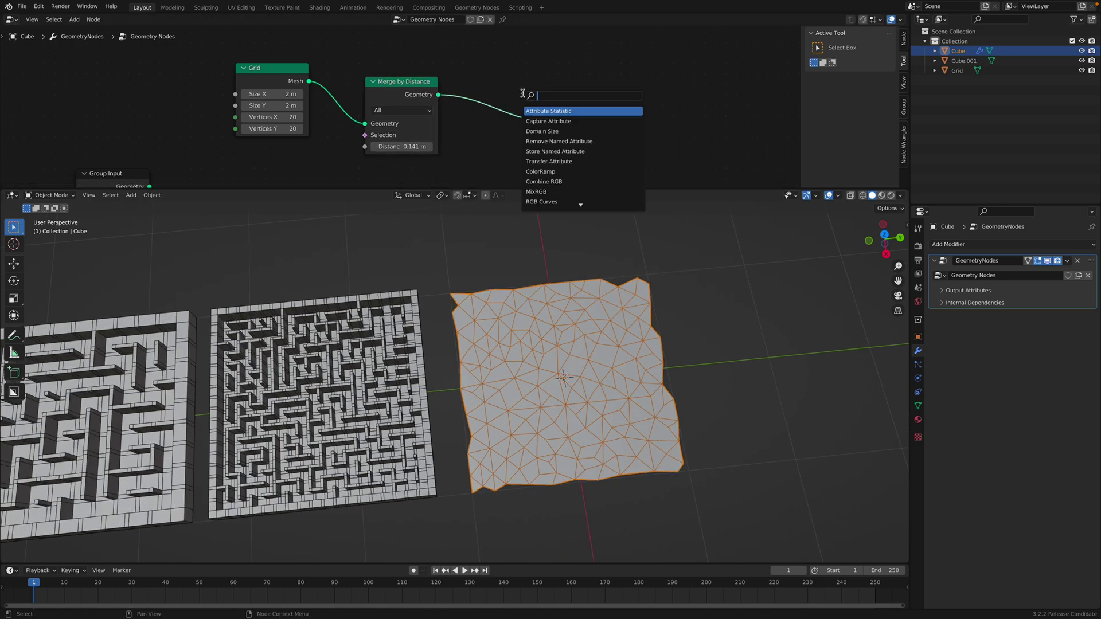
text(dual)
key(Return)
click(489, 98)
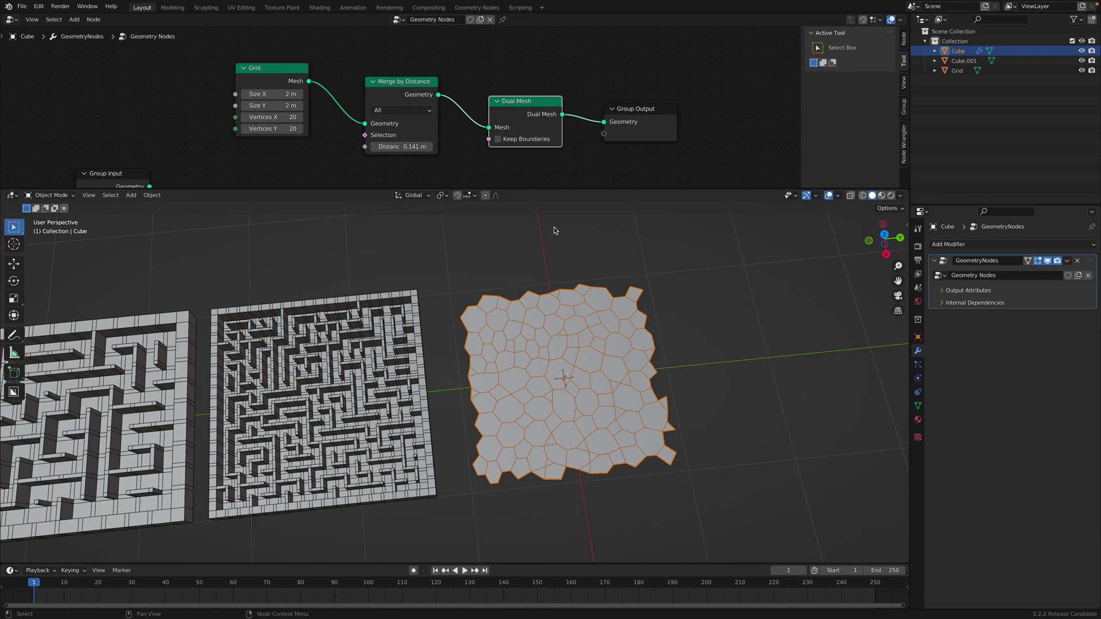
key(ctrl+s)
Step: Duplicate the cell-patterned mesh about 2.11 m along Y and apply the copy's GeometryNodes modifier
click(568, 281)
middle_drag(585, 399, 640, 367)
click(560, 393)
scroll(603, 371, down, 3)
key(shift+d)
key(y)
click(707, 423)
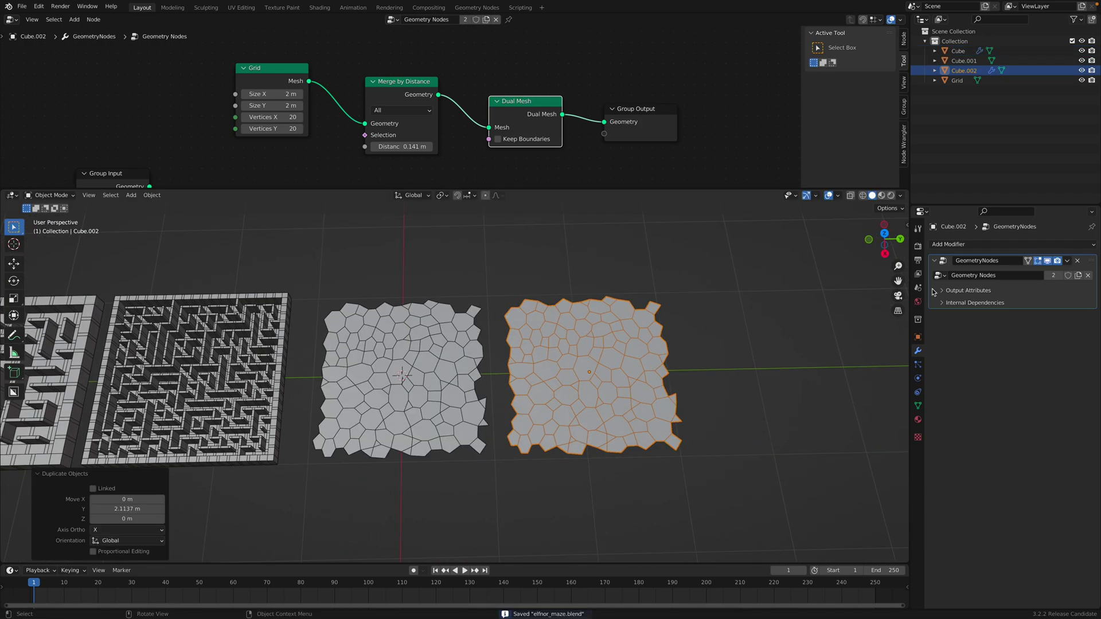
click(1065, 262)
click(1048, 277)
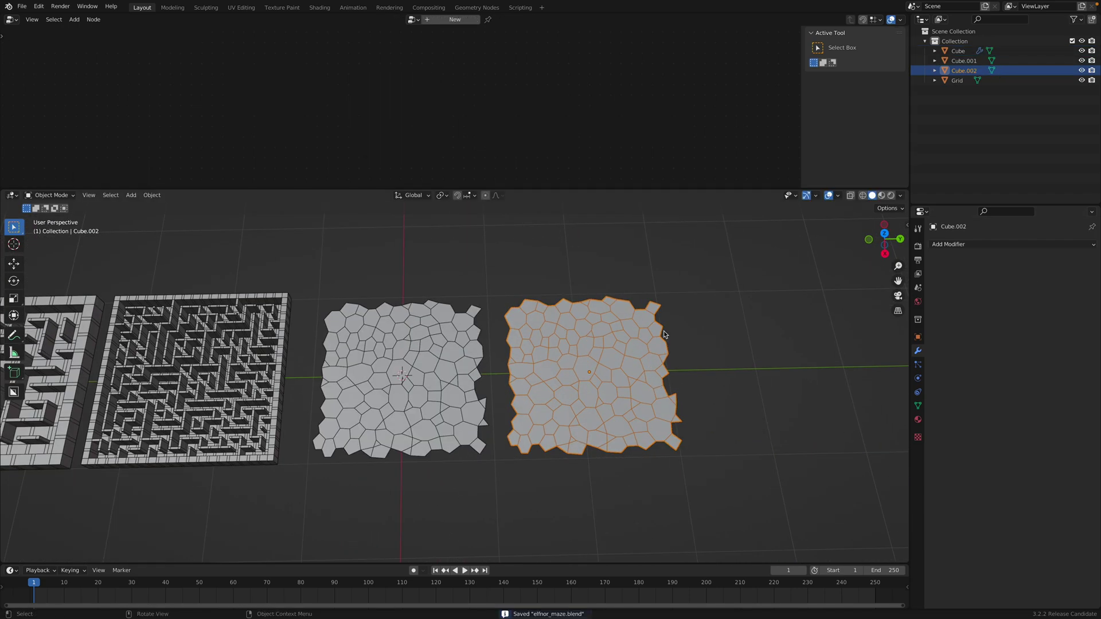
Step: Try to generate a maze from the whole duplicated cell mesh with Maze mesh selection
click(687, 318)
click(603, 352)
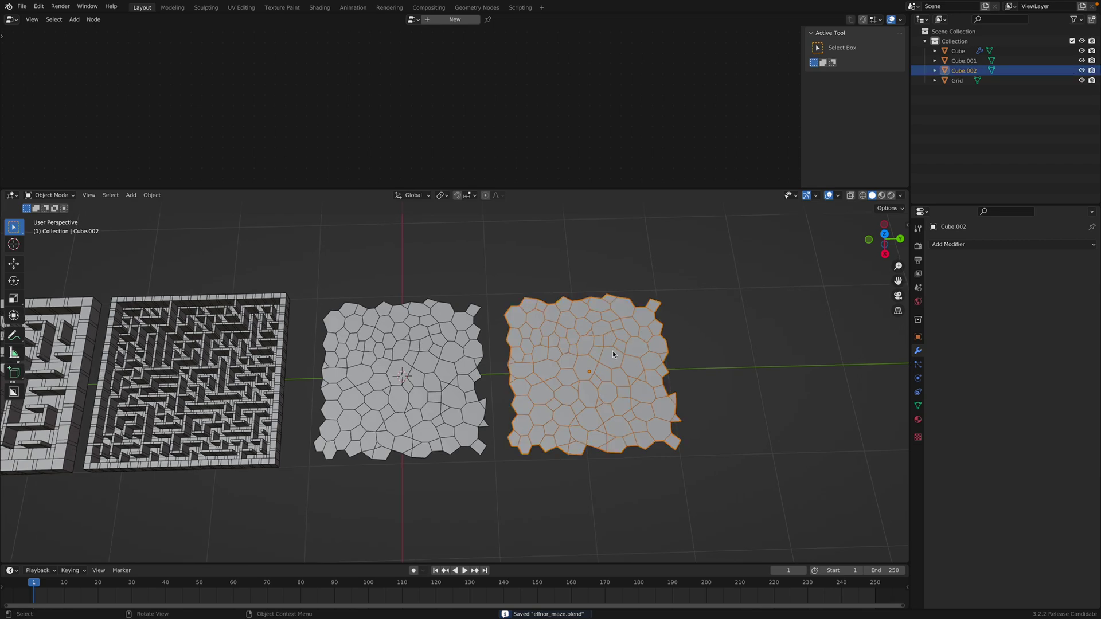
key(Tab)
key(a)
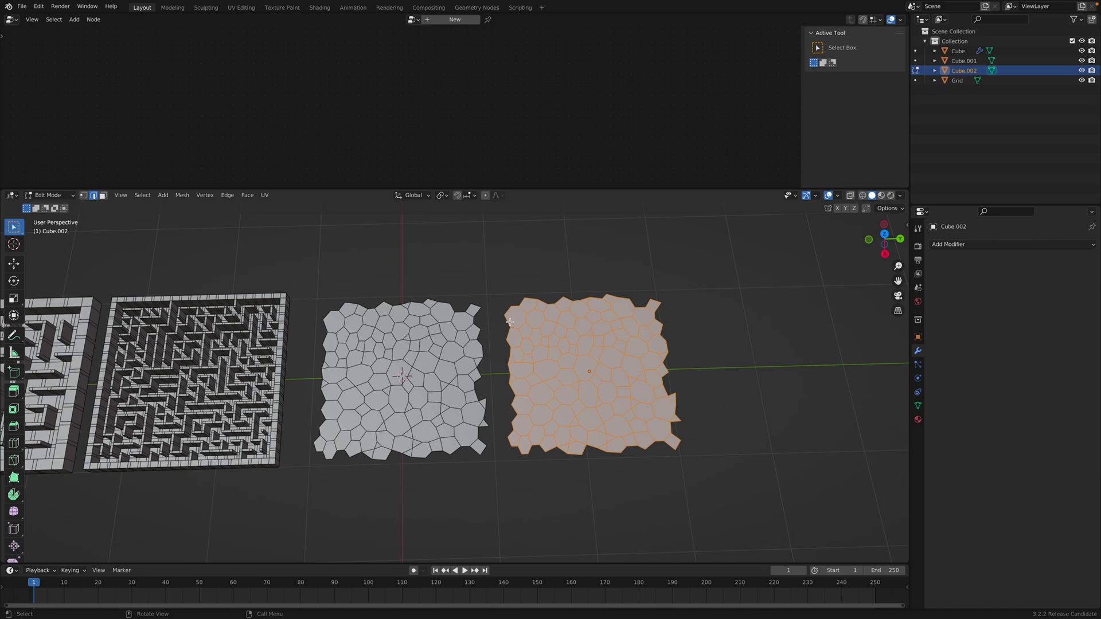
key(F3)
click(569, 340)
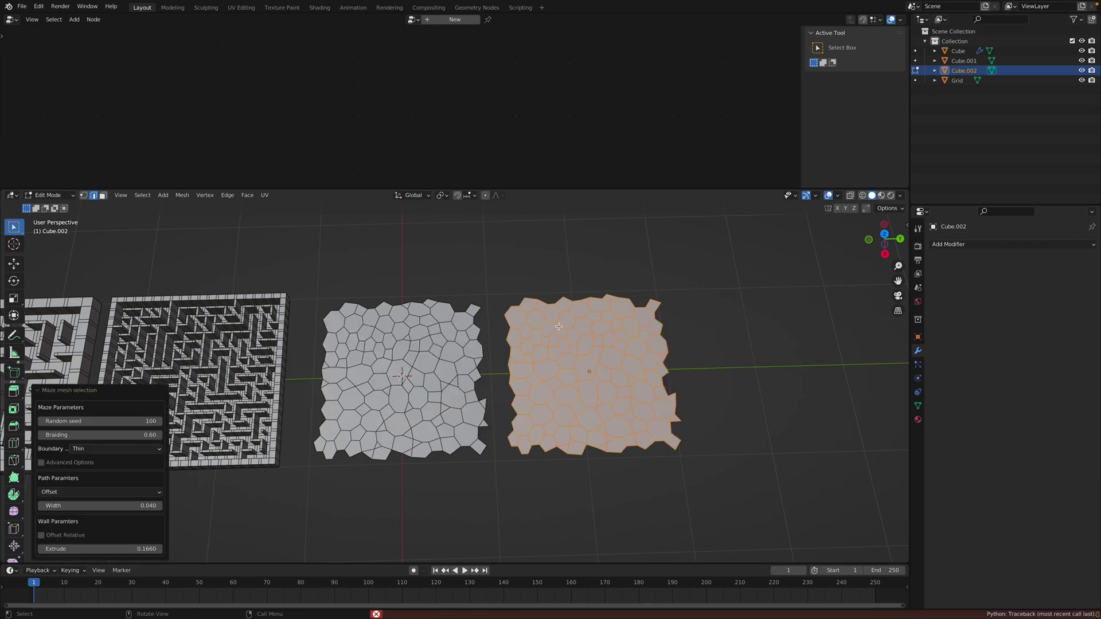
scroll(558, 326, up, 1)
key(Tab)
key(a)
click(580, 334)
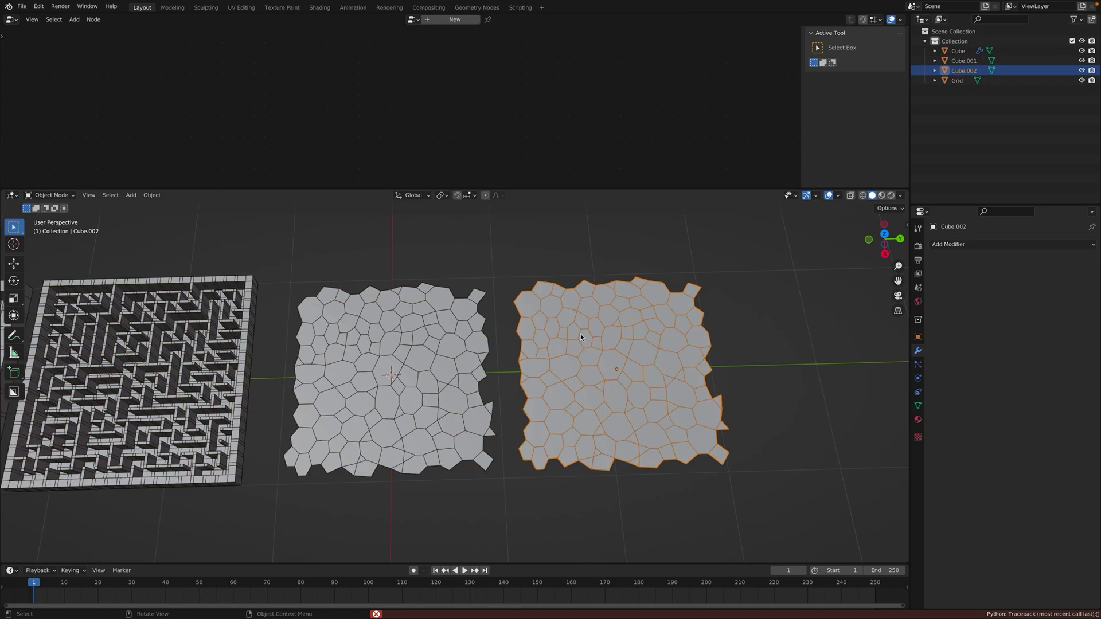
key(Tab)
key(alt+a)
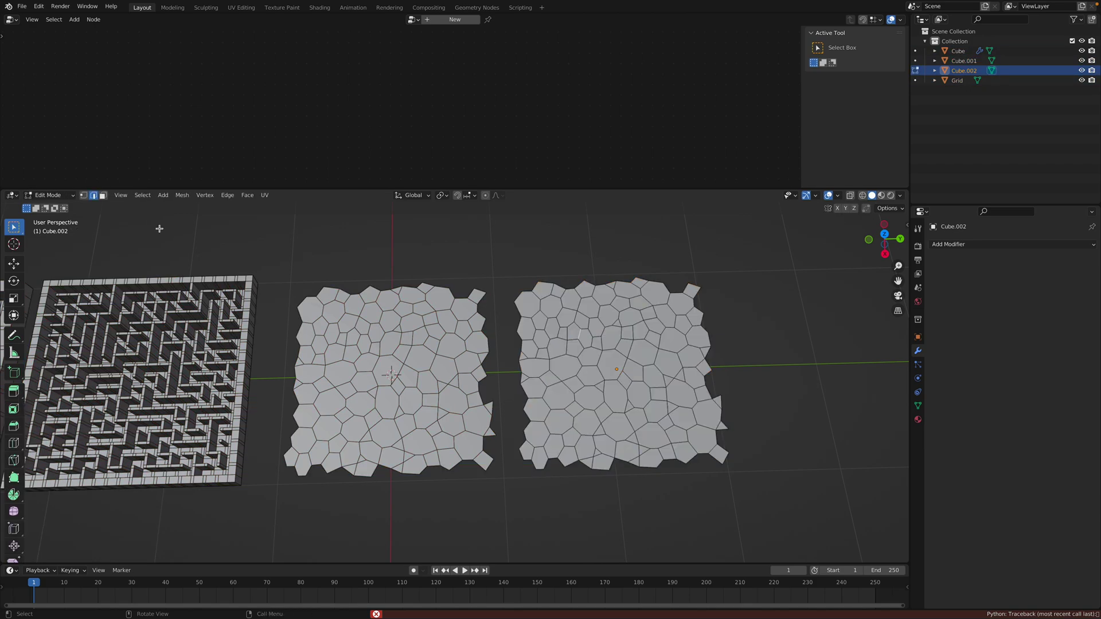
key(a)
key(Tab)
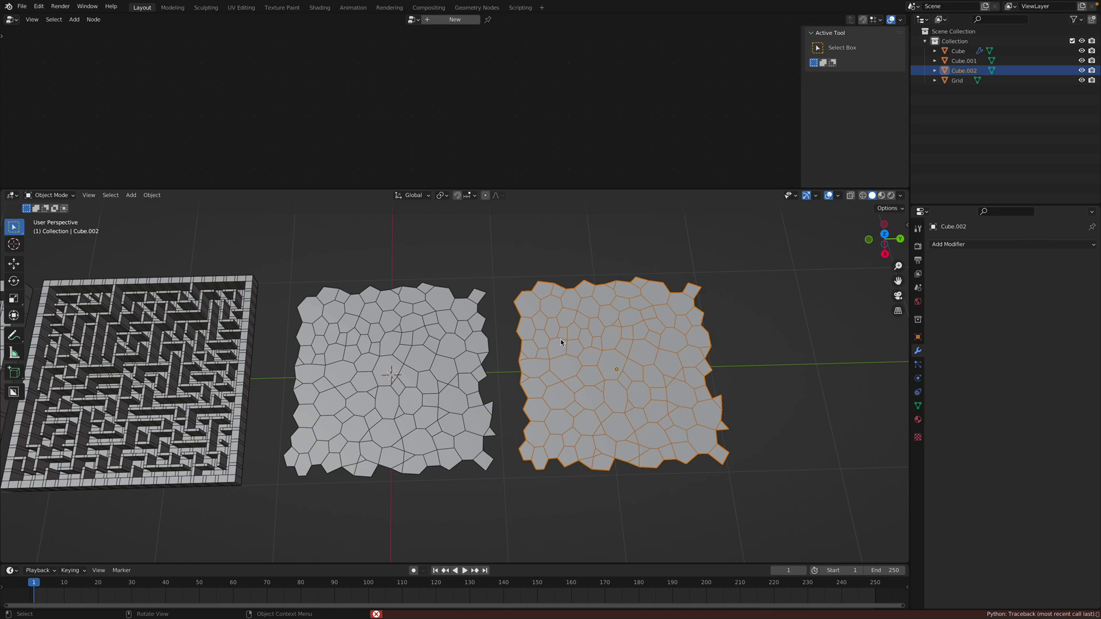
Step: Delete the loose vertices around the duplicated cell mesh by inverting a selection of its linked geometry
key(Tab)
click(548, 321)
key(ctrl+l)
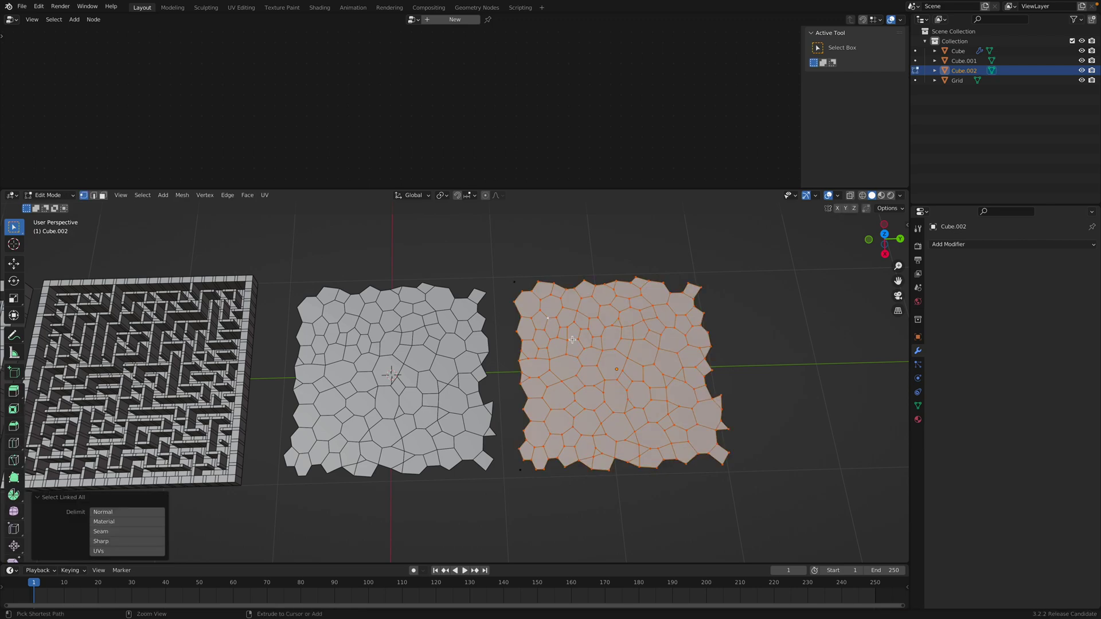
key(ctrl+i)
key(x)
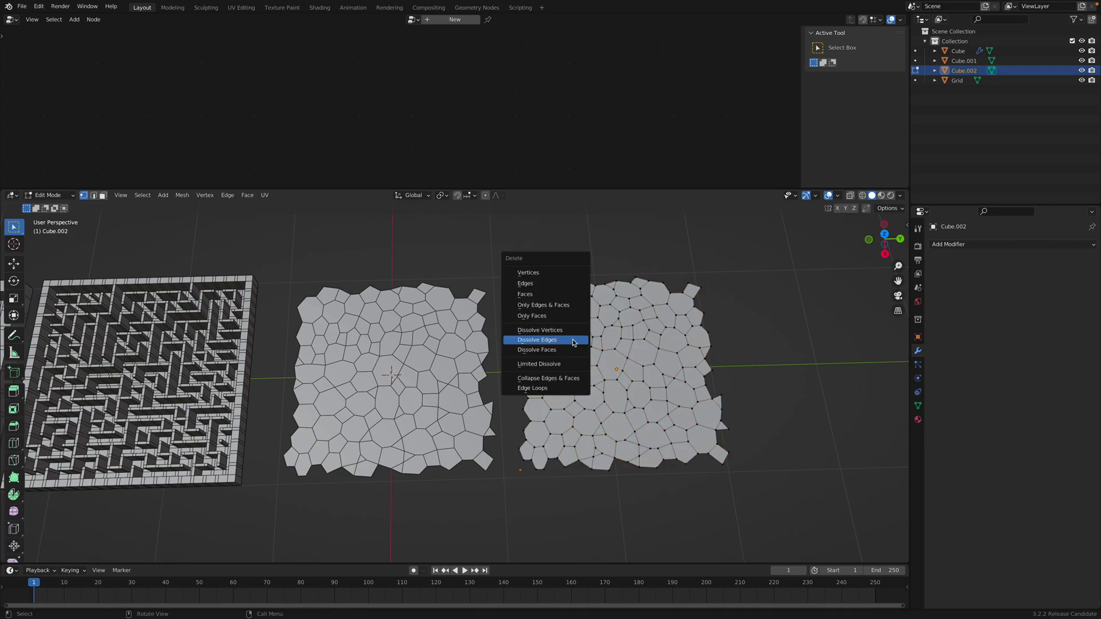
click(573, 340)
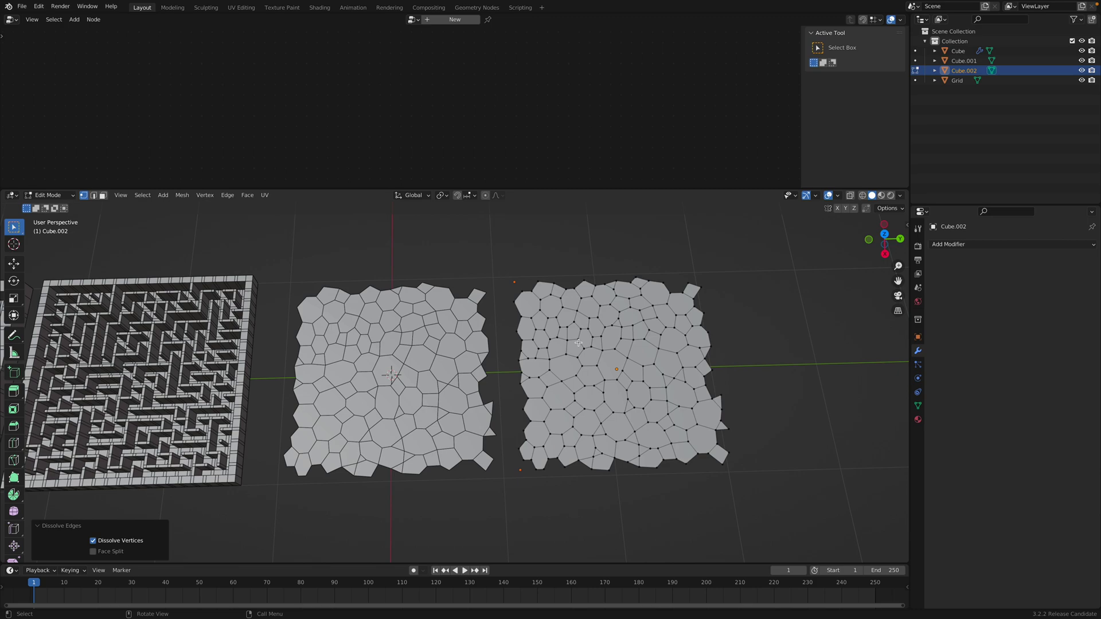
key(x)
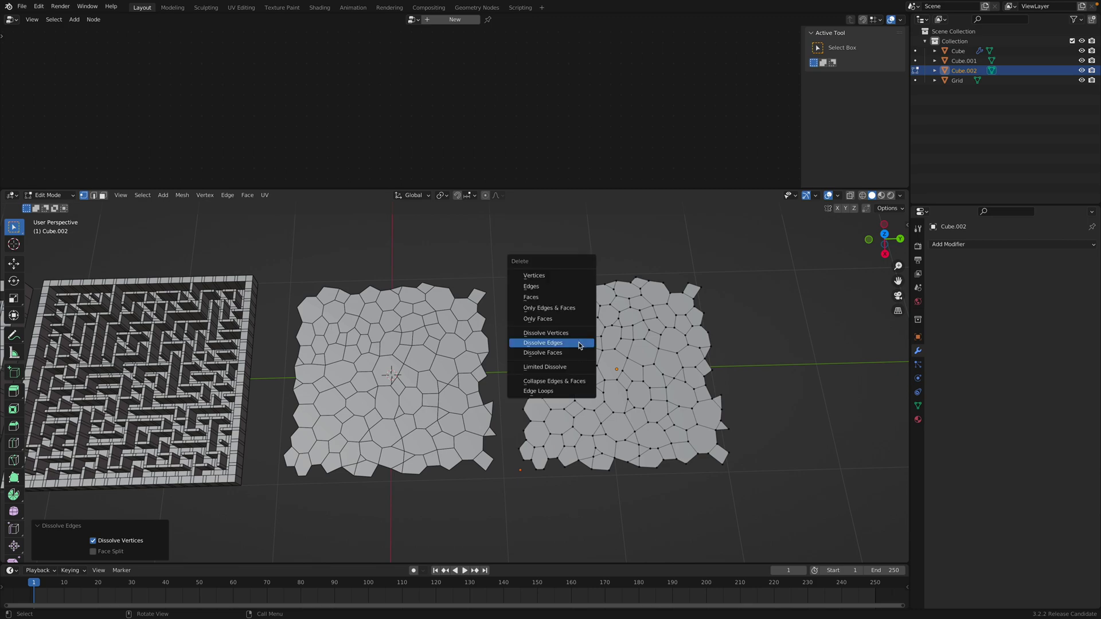
click(534, 275)
shift+middle_drag(603, 338, 561, 327)
Step: Retry Maze mesh selection on the entire duplicate after the loose vertex cleanup
key(Tab)
key(Tab)
key(a)
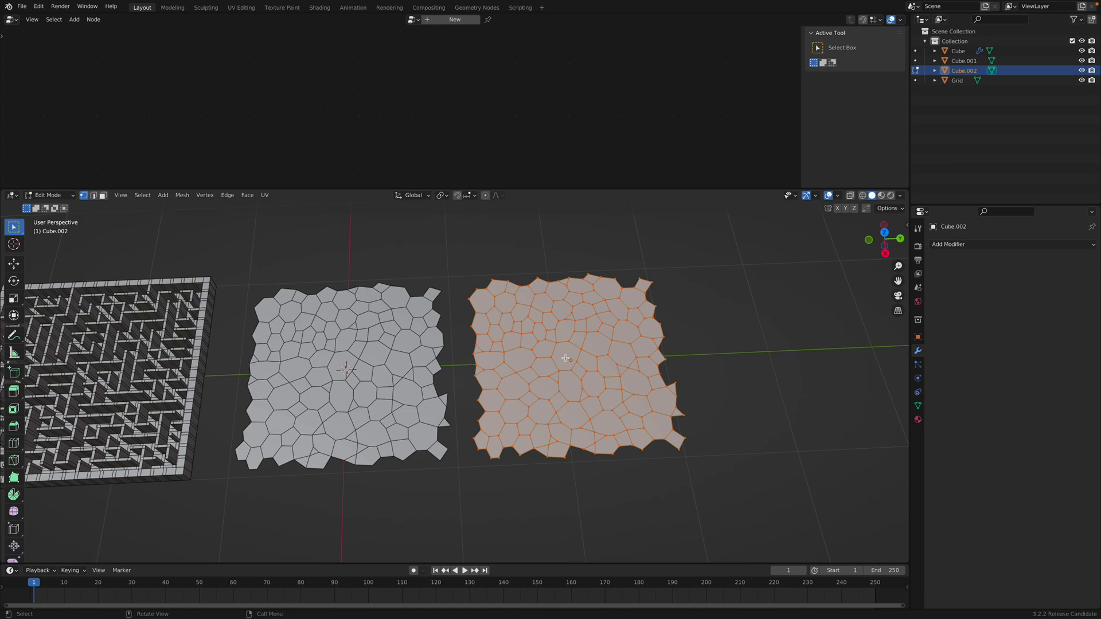
key(F3)
click(600, 376)
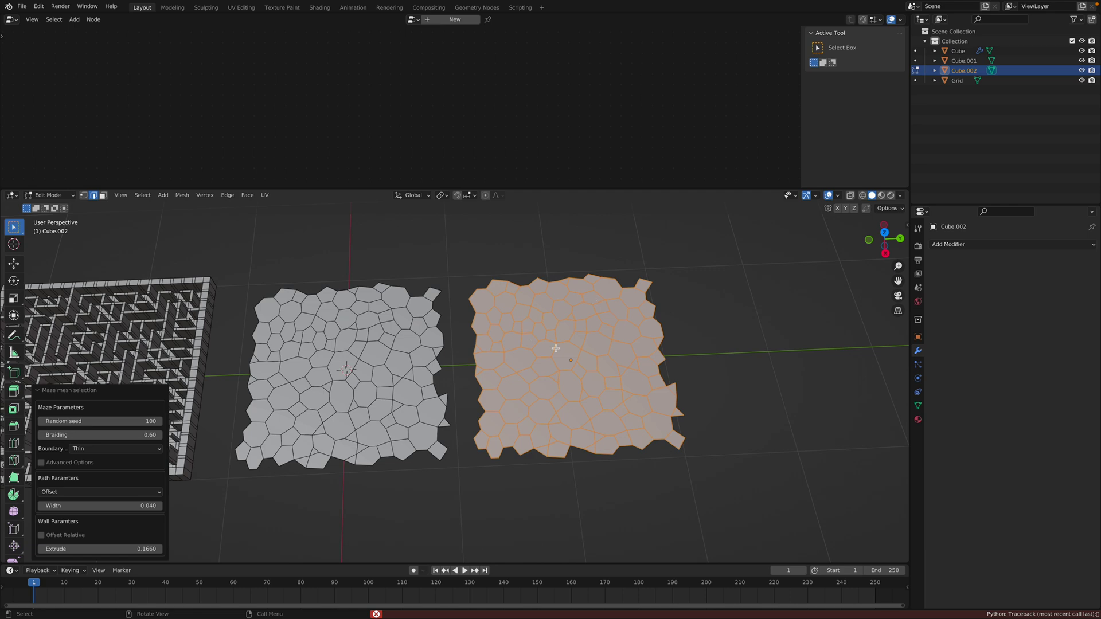
Step: Reselect the whole duplicate in face select mode and try Maze mesh selection once more
key(alt+a)
key(a)
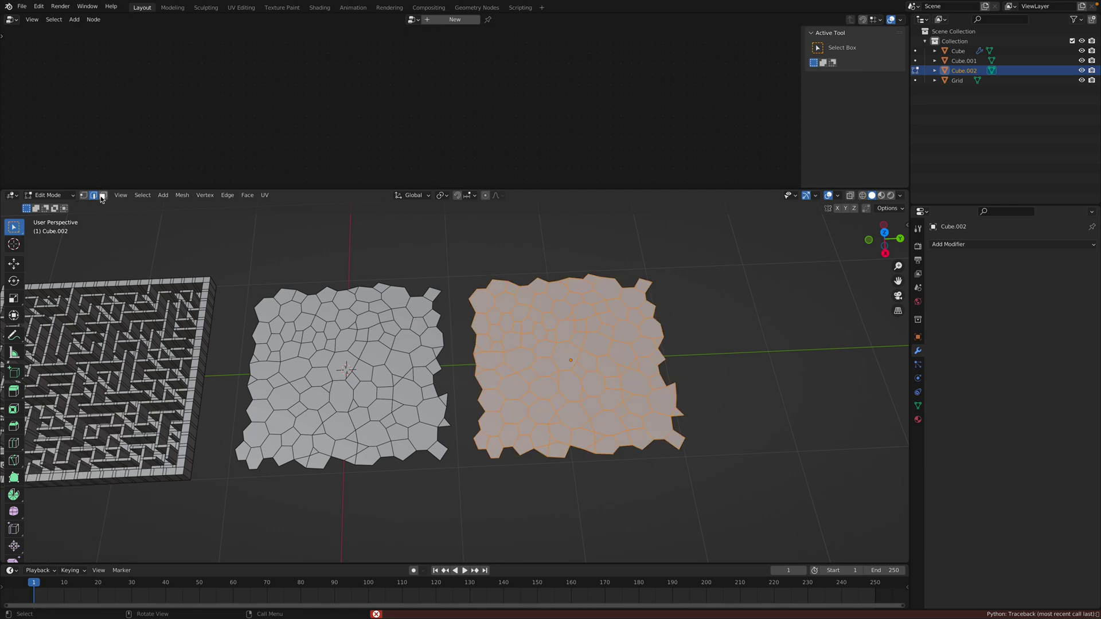
middle_drag(543, 356, 544, 352)
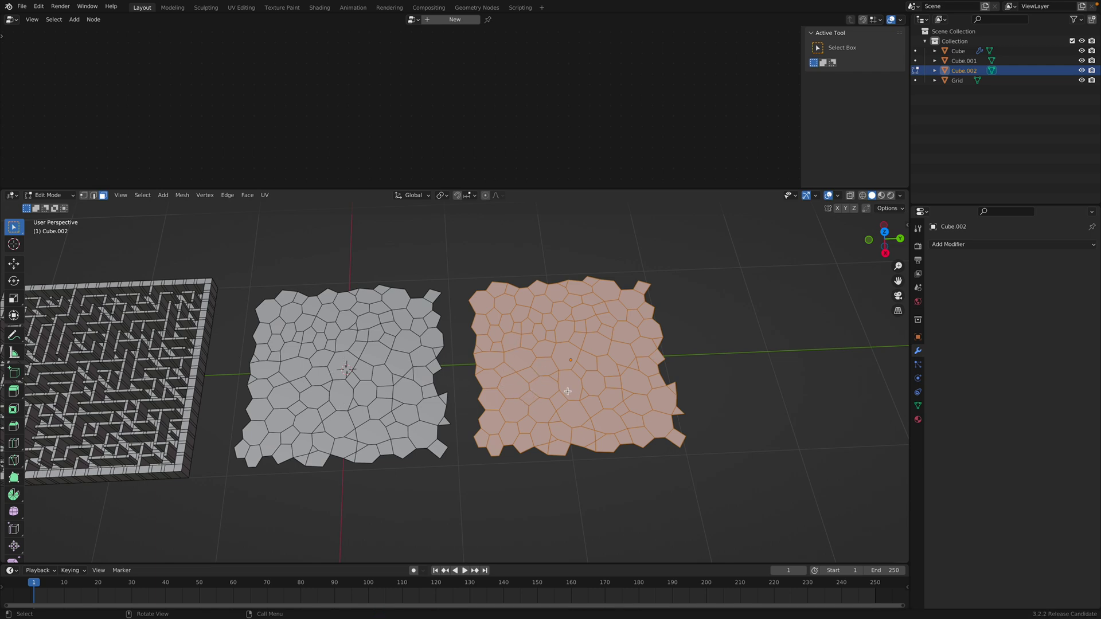
click(168, 200)
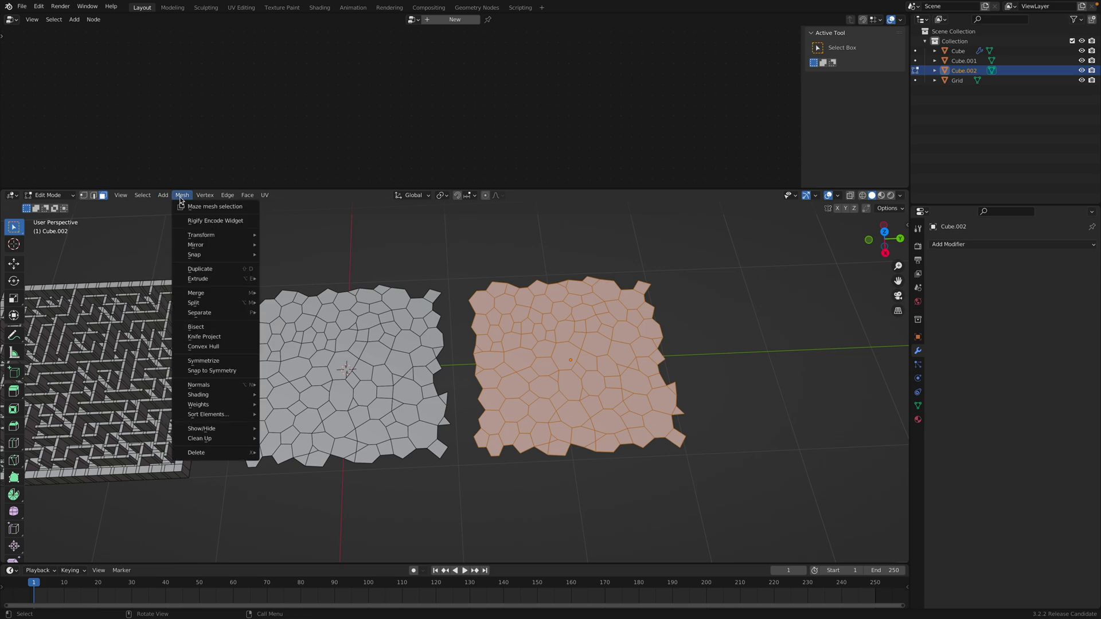
click(184, 212)
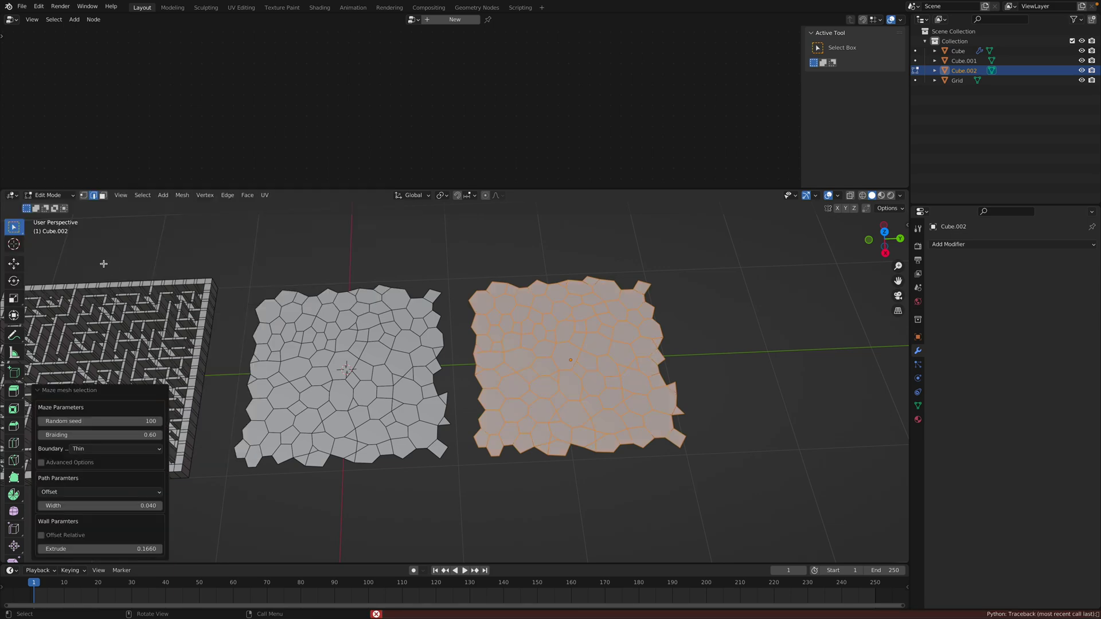
Step: Return the duplicated cell mesh to Object Mode and deselect everything
click(49, 195)
click(45, 204)
key(alt+a)
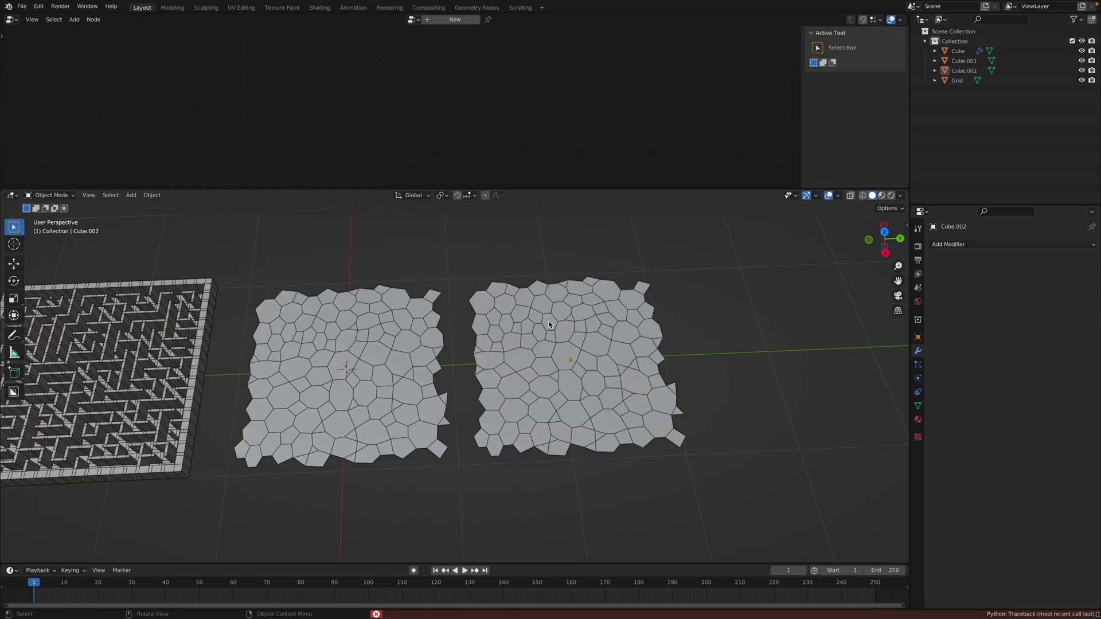
Step: Add a Triangulate modifier to the duplicated cell mesh and apply it
click(666, 336)
click(954, 244)
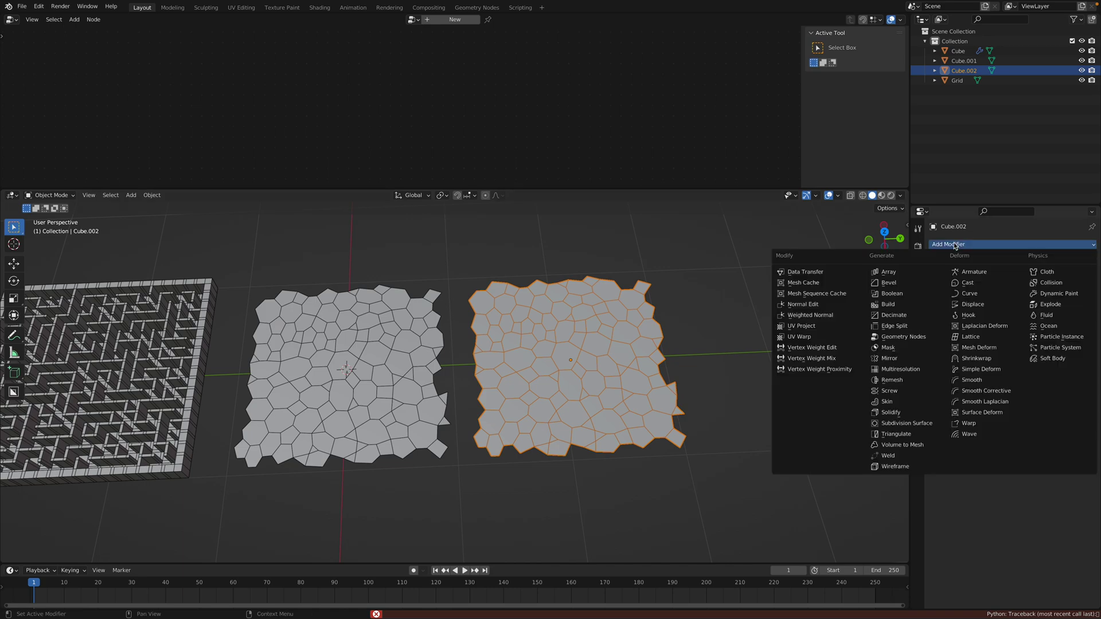
click(908, 437)
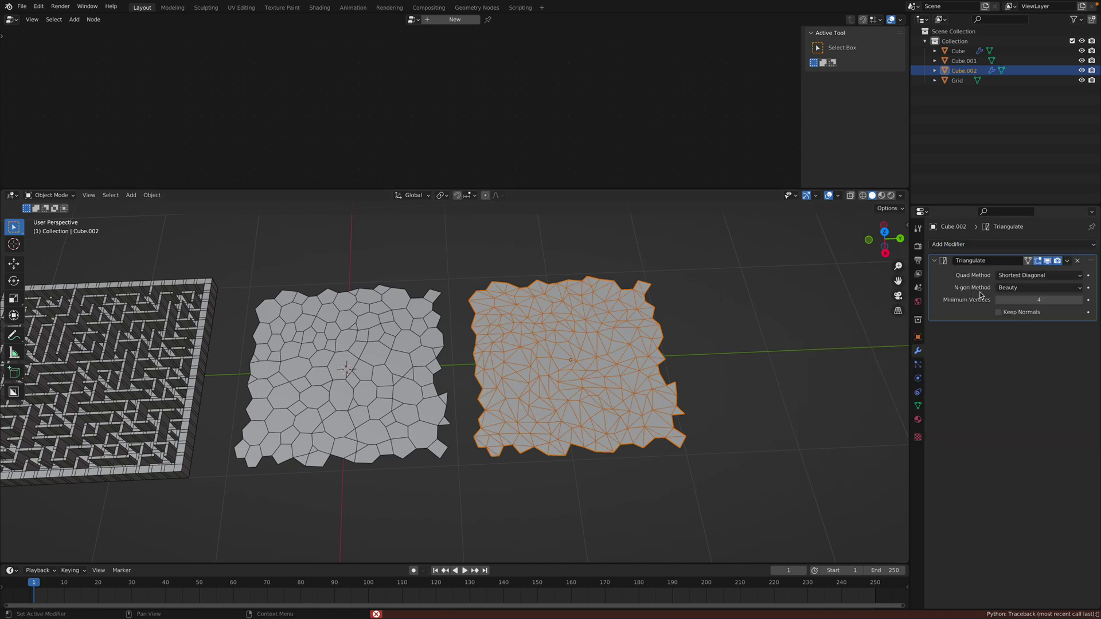
key(ctrl+a)
middle_drag(608, 351, 564, 360)
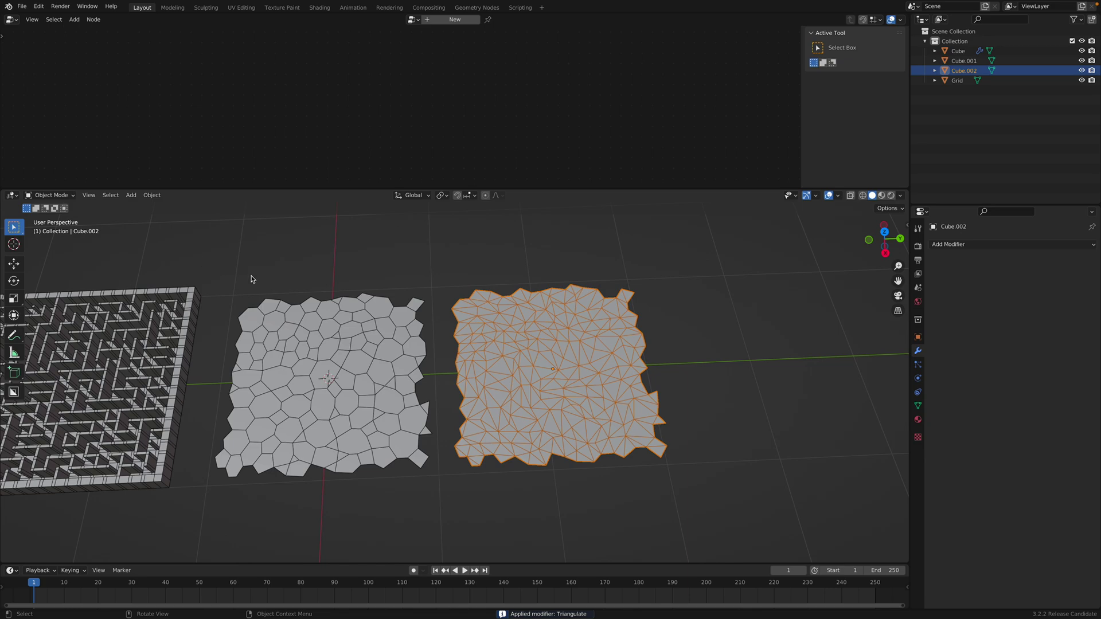
Step: Try Maze mesh selection on the entire triangulated cell mesh
key(Tab)
key(a)
key(alt+a)
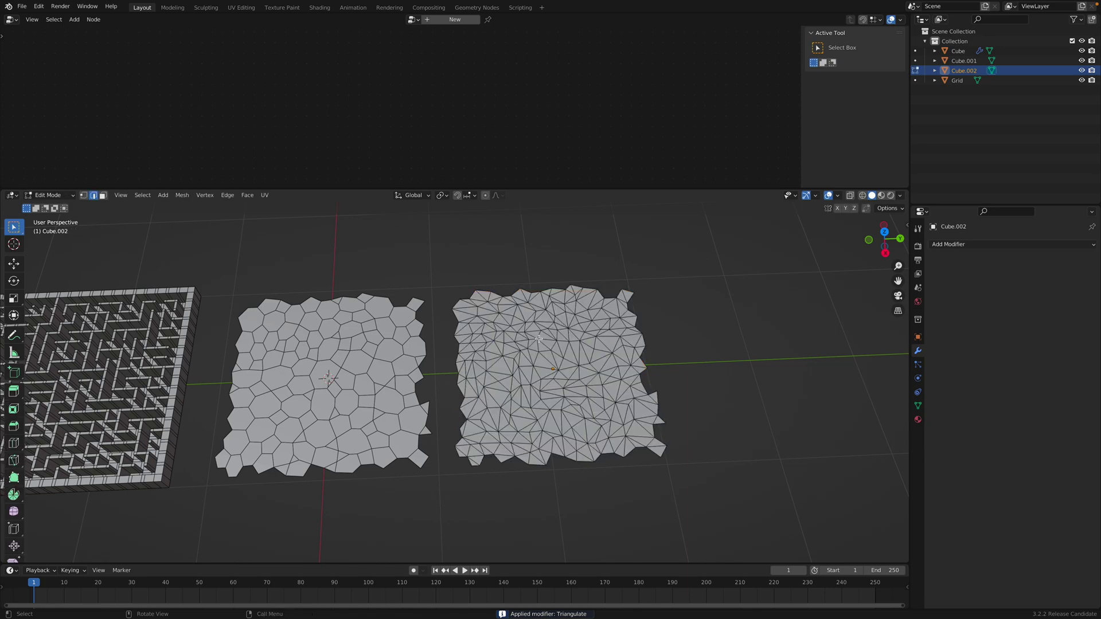
key(a)
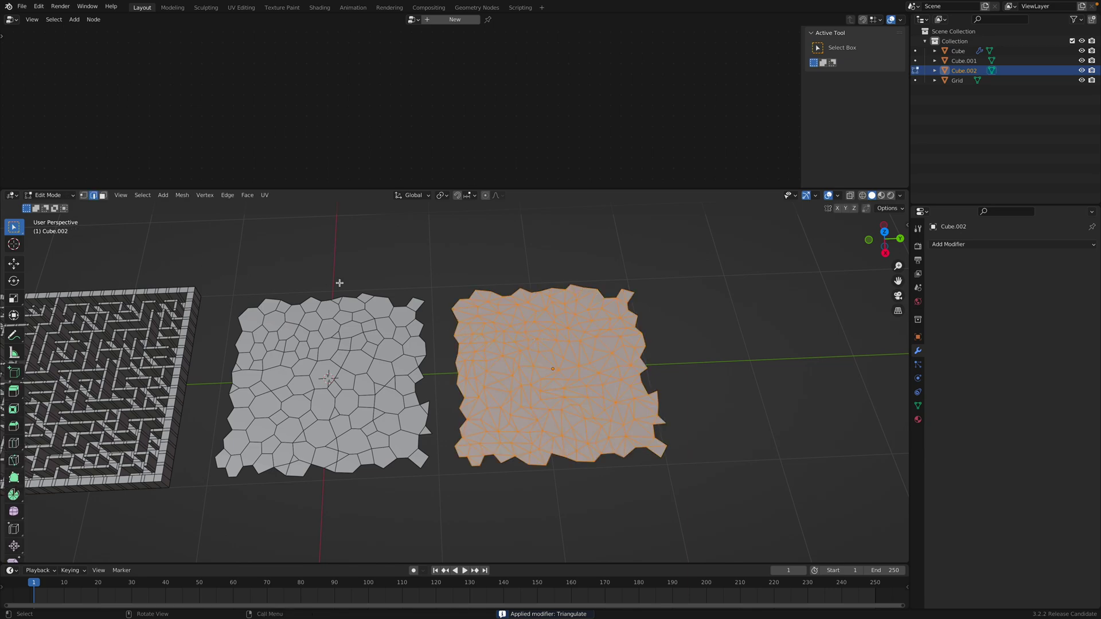
click(182, 195)
click(191, 208)
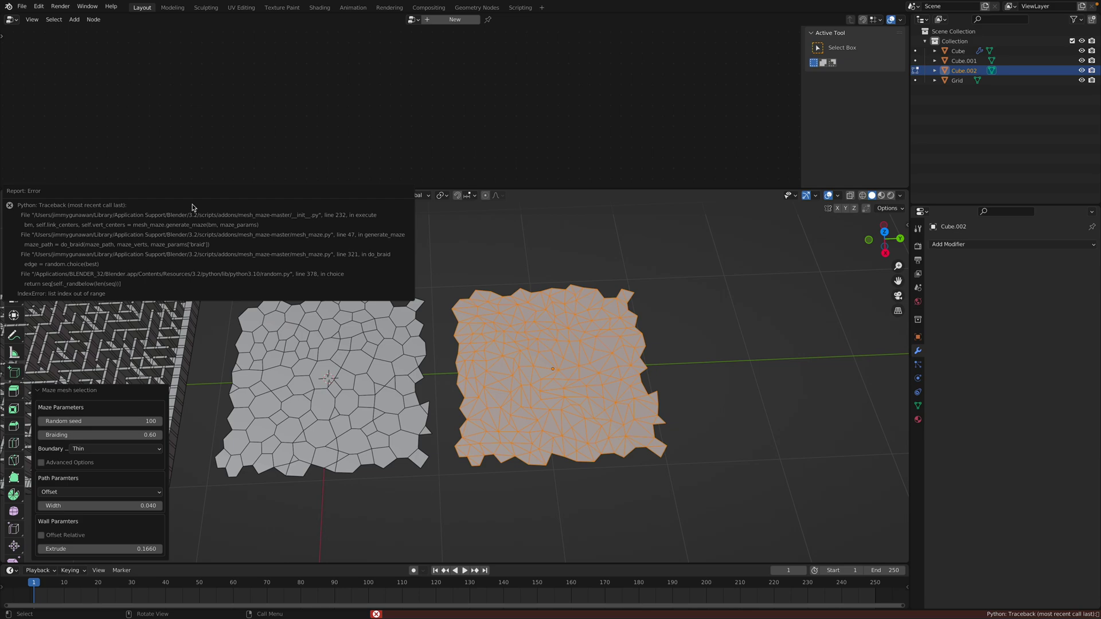
scroll(456, 392, down, 1)
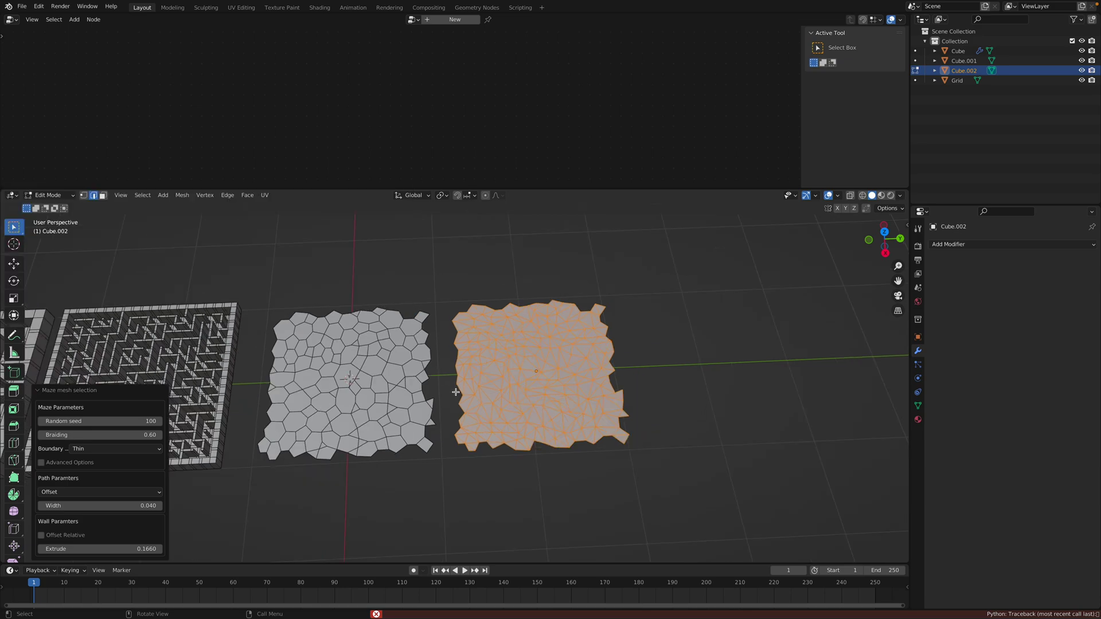
Step: Return the triangulated mesh to Object Mode and save the file
click(48, 195)
click(50, 201)
shift+middle_drag(409, 355, 536, 367)
click(515, 369)
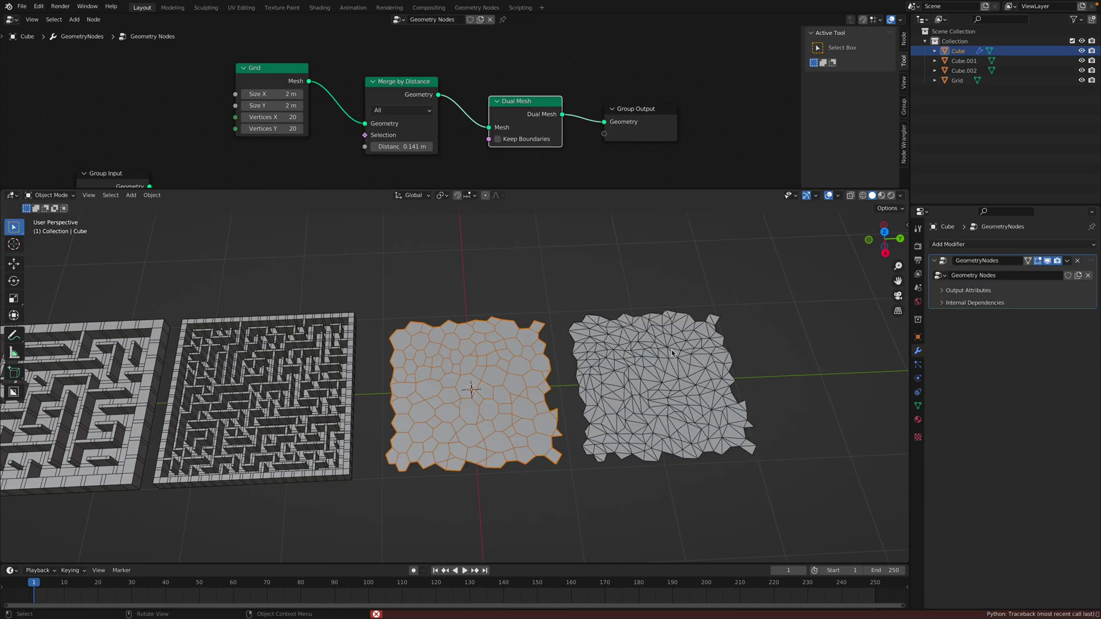
click(591, 364)
click(512, 371)
key(ctrl+s)
click(586, 365)
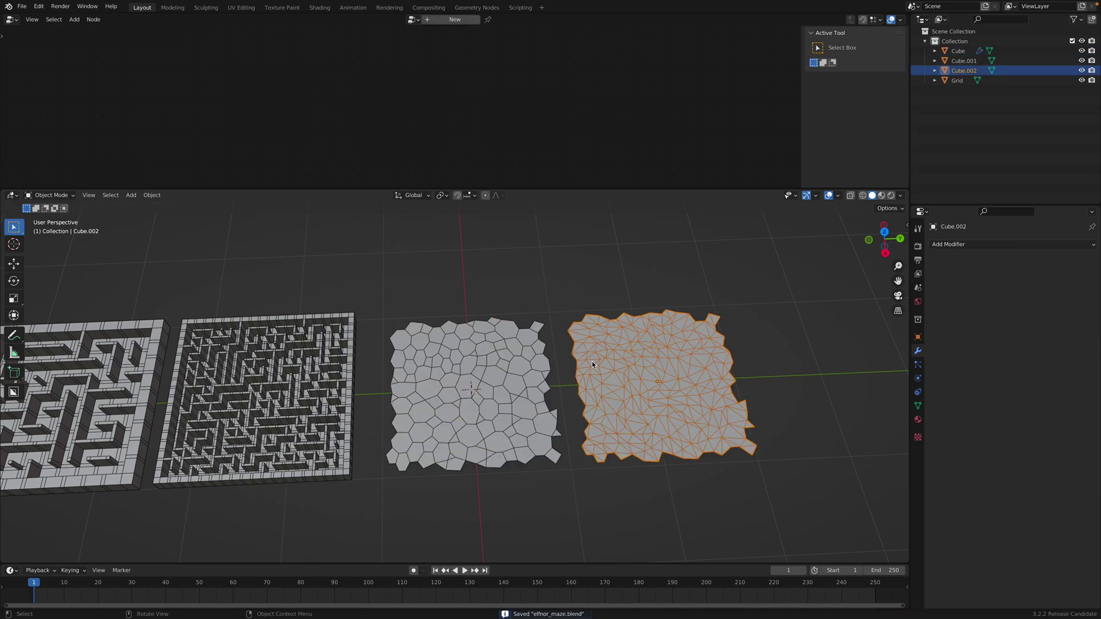
Step: Select the original cell mesh with the node setup and save the file under the incremented name elfnor_maze1.blend
key(Home)
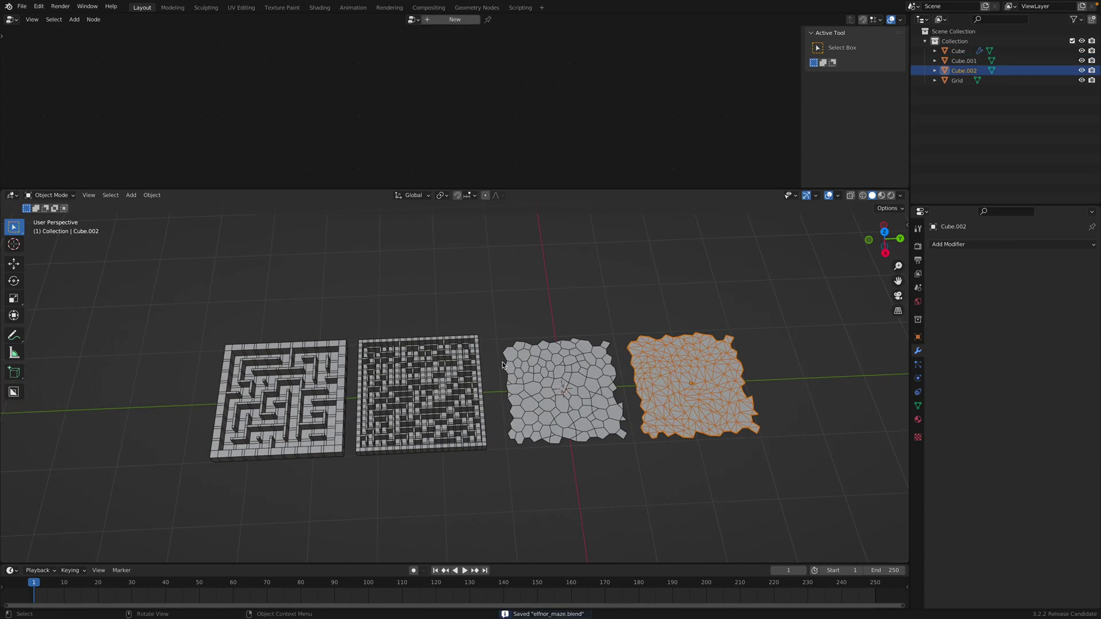
click(445, 345)
click(541, 369)
scroll(334, 84, down, 1)
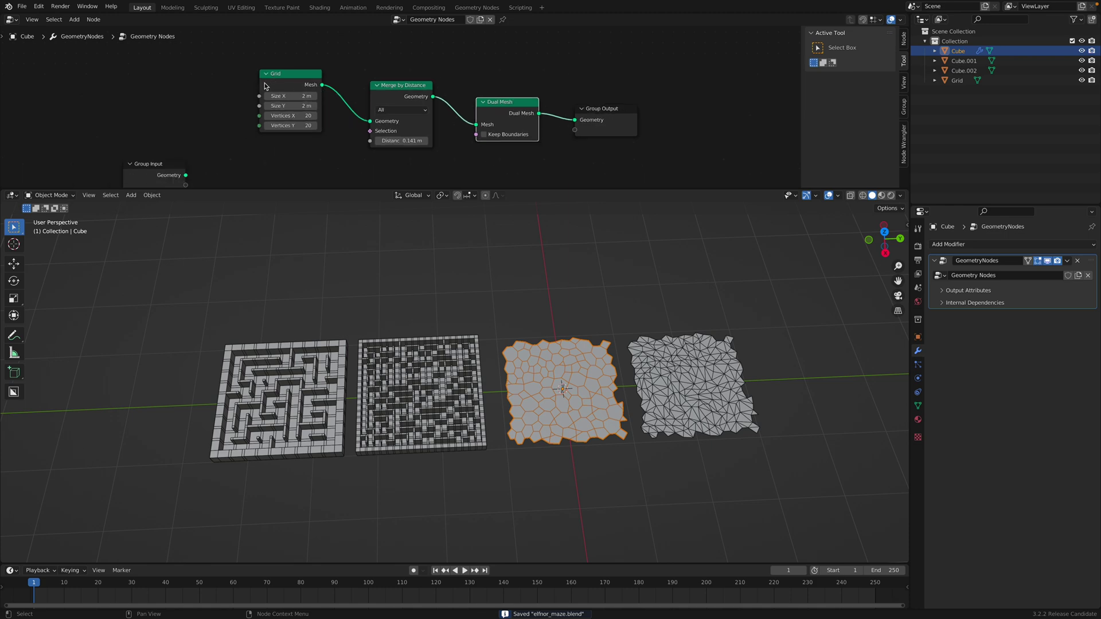
click(22, 7)
click(40, 79)
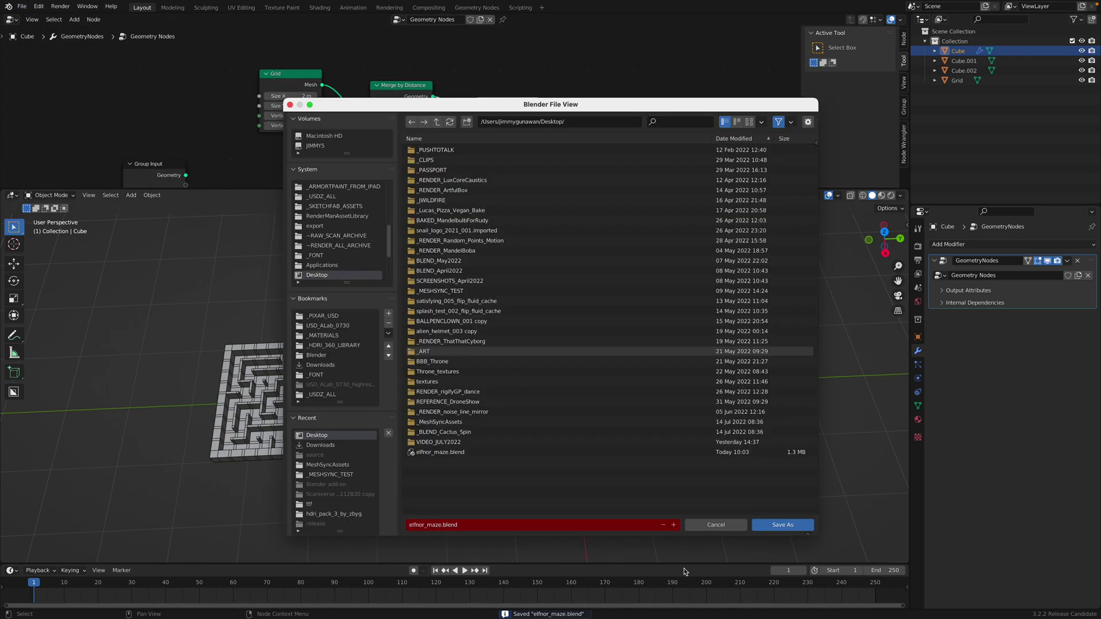
click(673, 524)
click(782, 525)
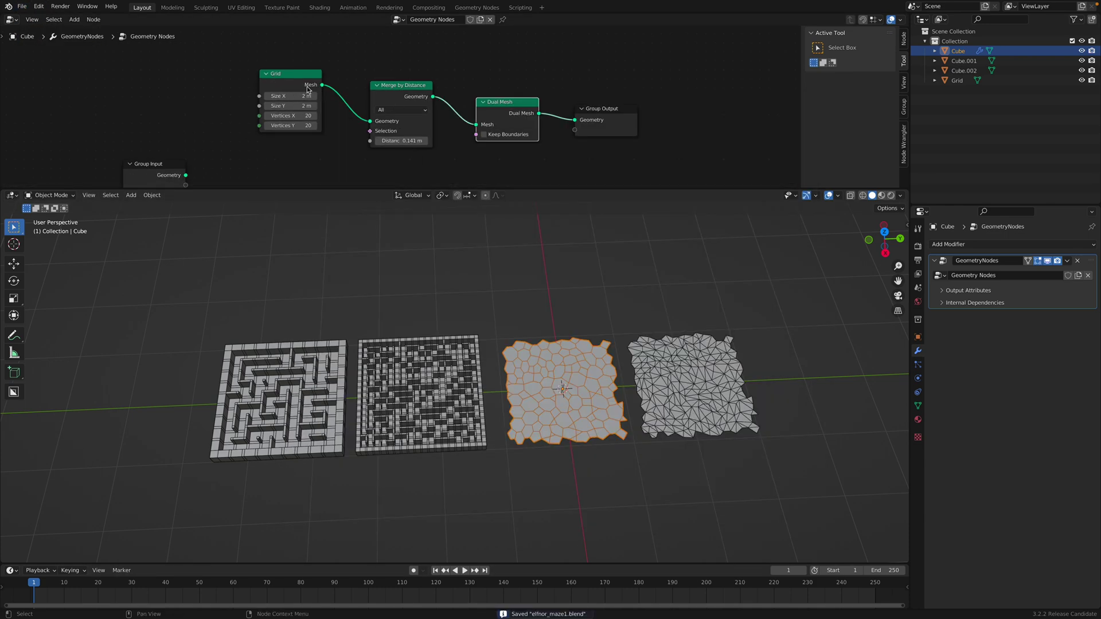
Step: Move the Grid, Merge by Distance and Dual Mesh nodes up to free space below them in the node tree
drag(299, 82, 291, 63)
drag(410, 94, 397, 59)
drag(496, 112, 468, 71)
middle_drag(421, 152, 405, 147)
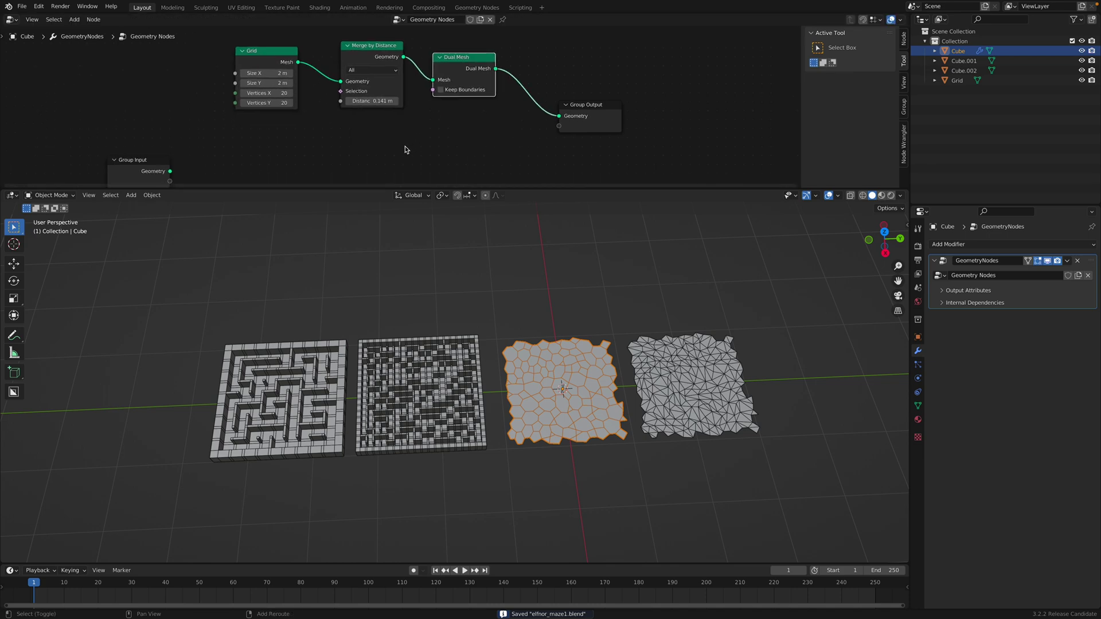
Step: Add an Ico Sphere node with 3 subdivisions and connect its Mesh output to the Group Output geometry
key(shift+a)
text(sico)
key(Return)
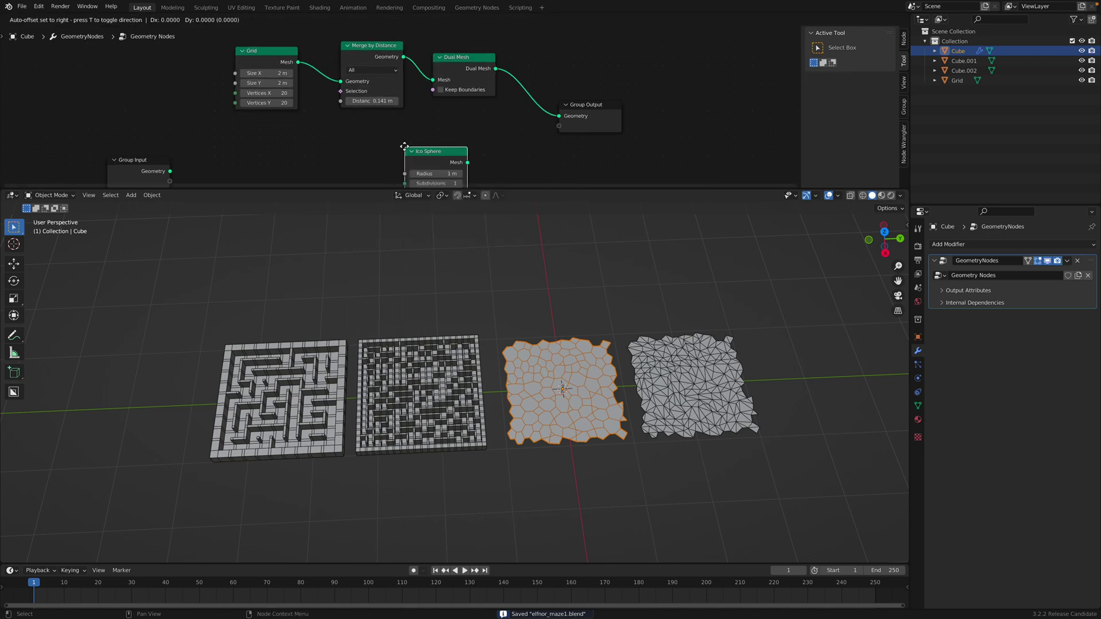
click(404, 146)
drag(467, 162, 468, 135)
shift+middle_drag(568, 258, 484, 258)
scroll(483, 258, up, 1)
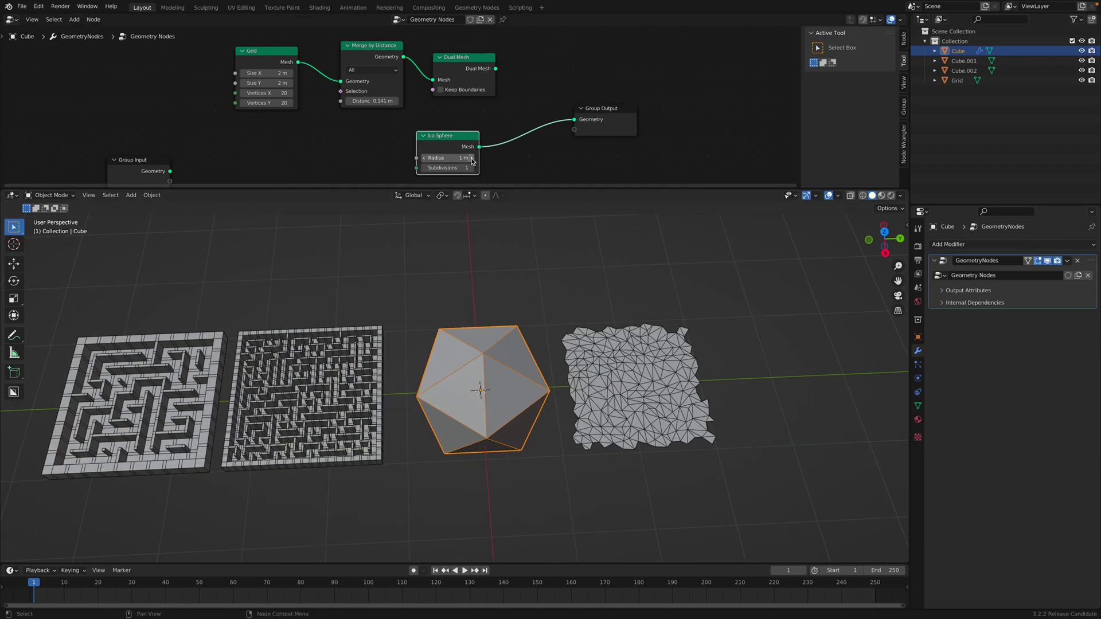
click(471, 167)
click(472, 168)
Step: Duplicate the ico sphere about 4.26 m along Y and apply the copy's Geometry Nodes modifier
middle_drag(504, 350, 431, 368)
key(shift+d)
key(y)
click(666, 366)
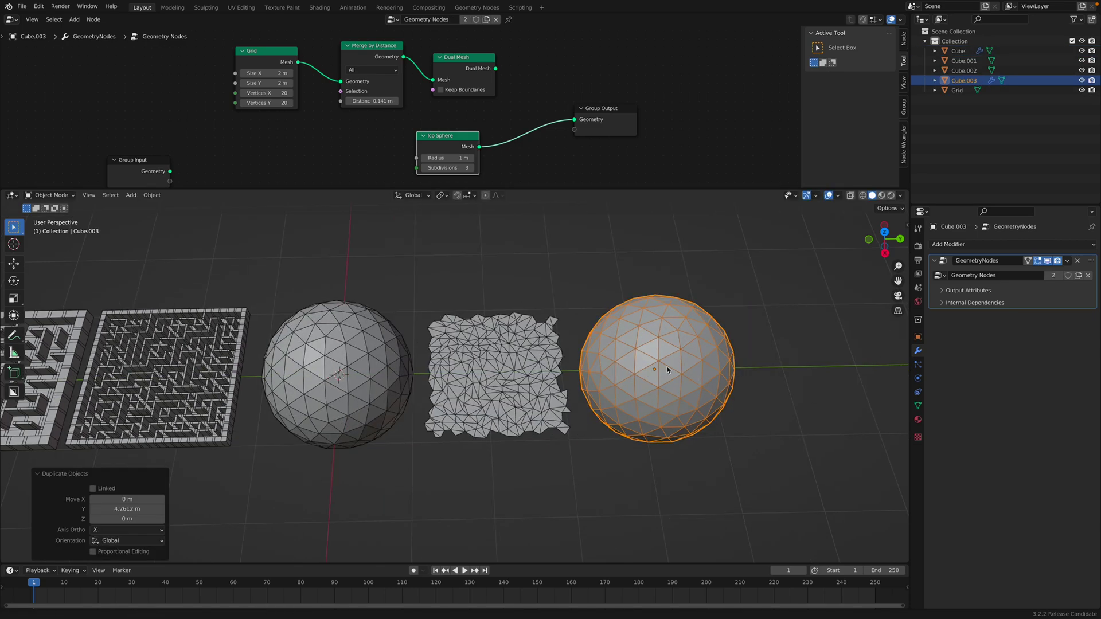
shift+middle_drag(666, 370, 646, 366)
key(ctrl+a)
Step: Generate a maze on the whole duplicated ico sphere with Maze mesh selection in Edit Mode
shift+middle_drag(718, 350, 593, 367)
scroll(593, 368, up, 2)
key(Tab)
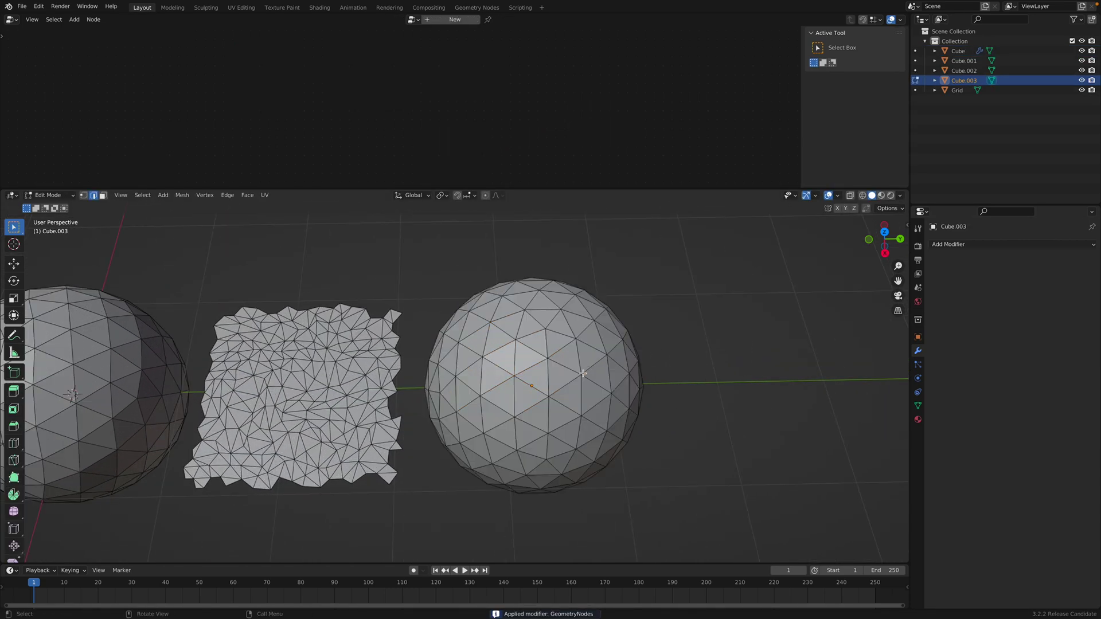
key(a)
click(182, 195)
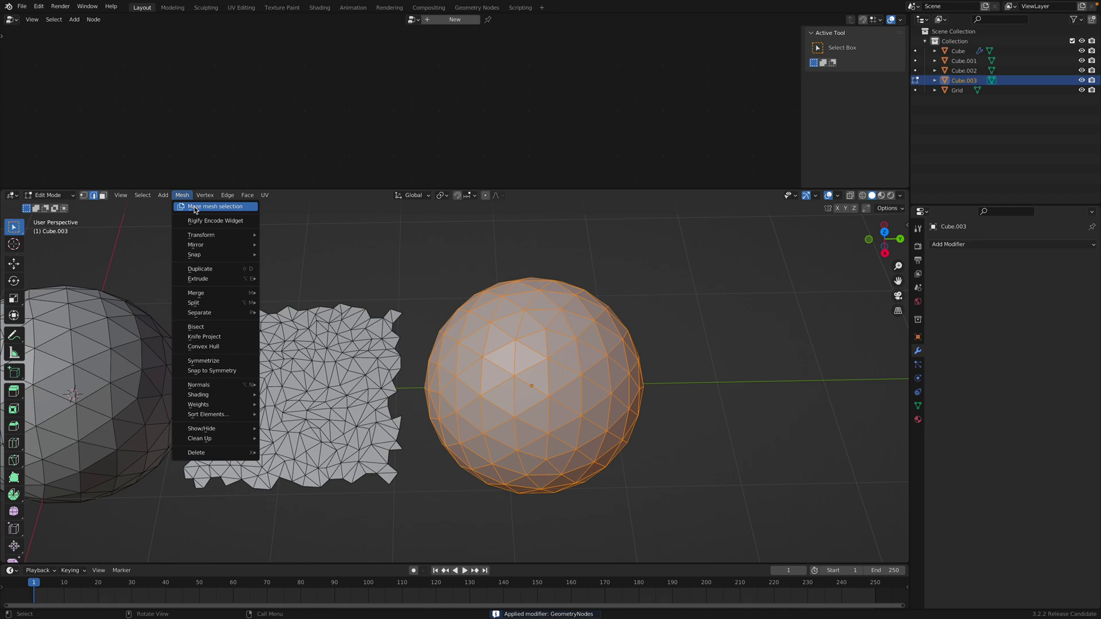
click(195, 208)
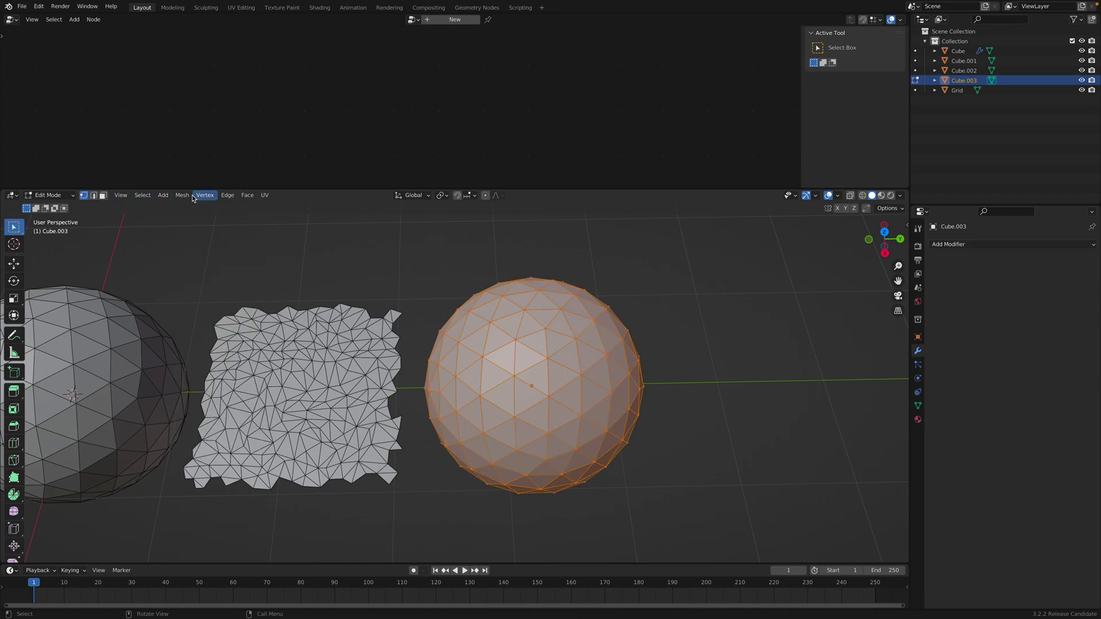
click(187, 195)
click(190, 208)
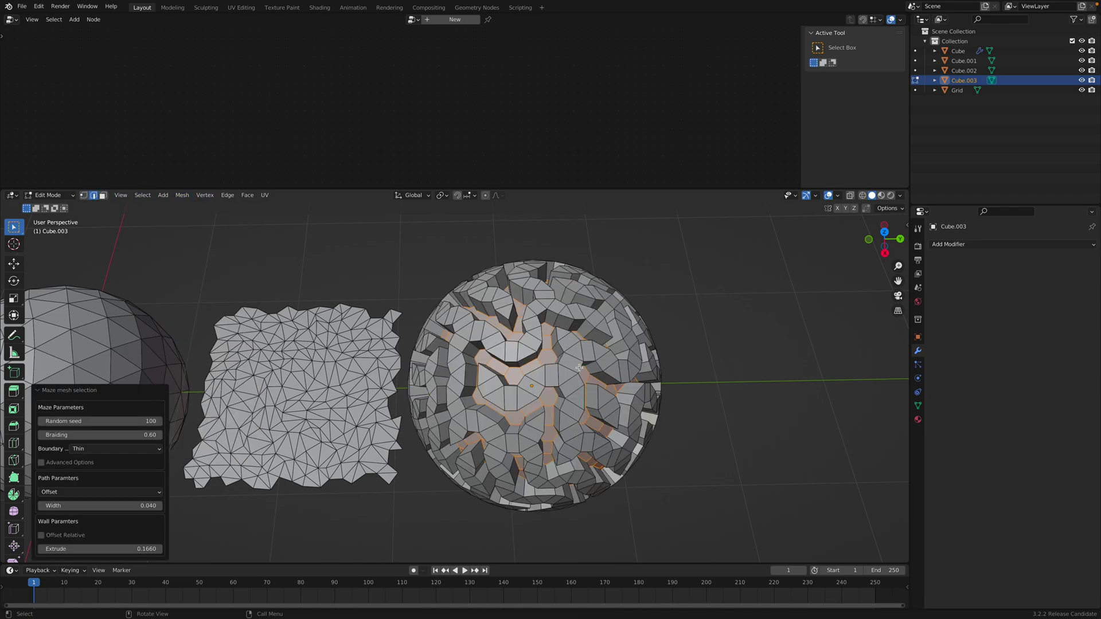
Step: Set the sphere maze's random seed to 92, braiding to 0.52 and path width to 0.058
mouse_move(579, 367)
middle_down()
mouse_move(565, 338)
mouse_move(559, 371)
middle_up()
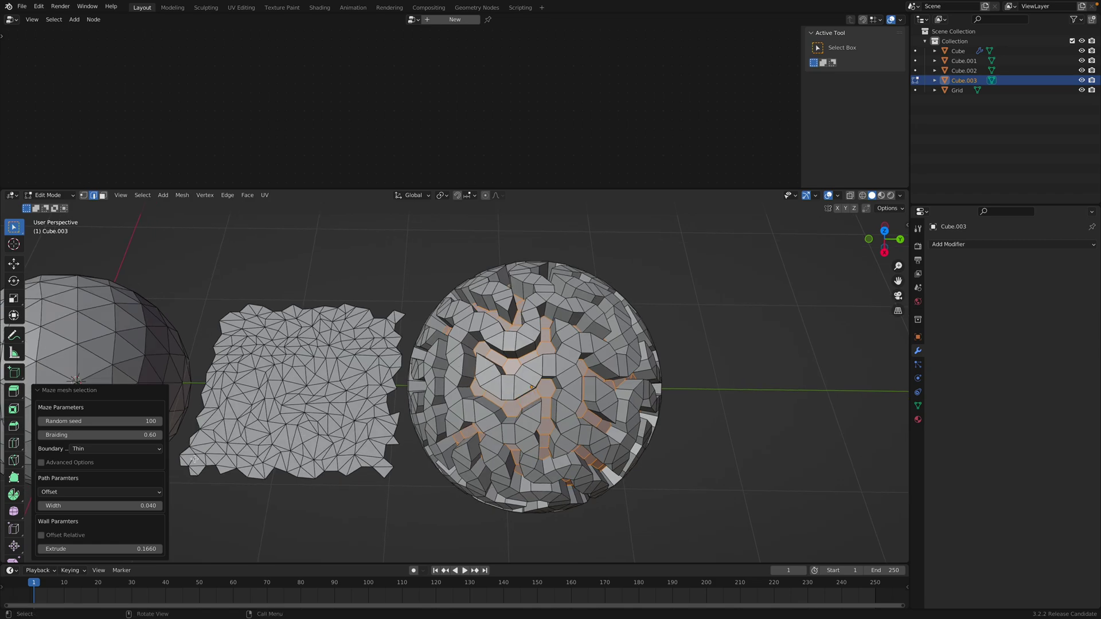
mouse_move(128, 423)
mouse_down()
mouse_move(59, 421)
mouse_move(128, 421)
mouse_move(63, 420)
mouse_move(147, 434)
mouse_up()
middle_drag(402, 417, 419, 418)
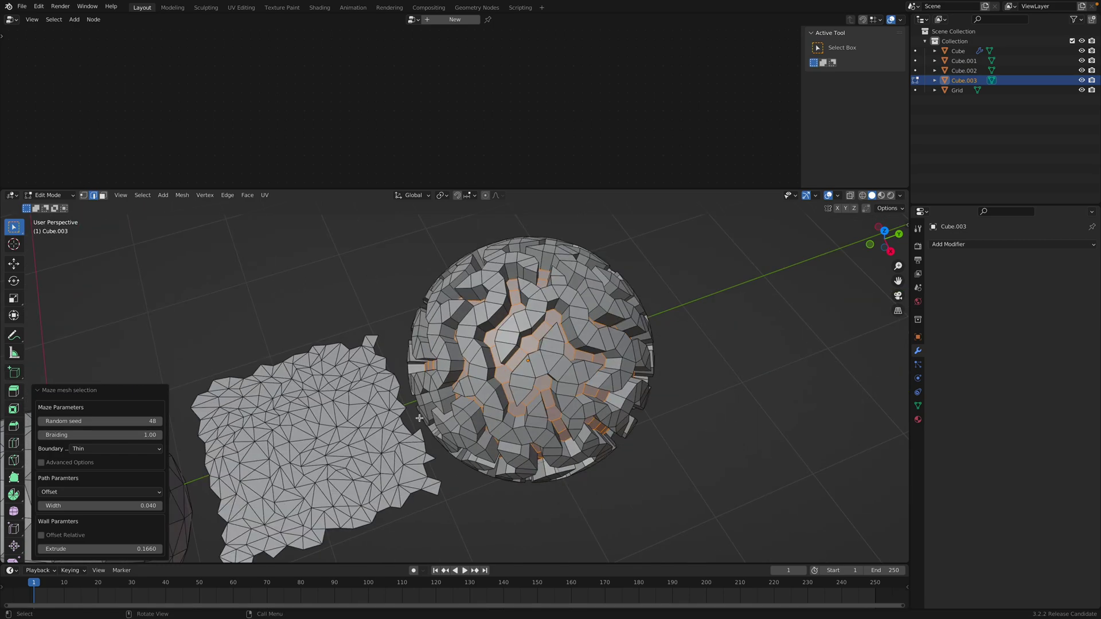
drag(149, 436, 90, 435)
middle_drag(185, 470, 182, 425)
drag(113, 422, 137, 423)
middle_drag(212, 464, 187, 481)
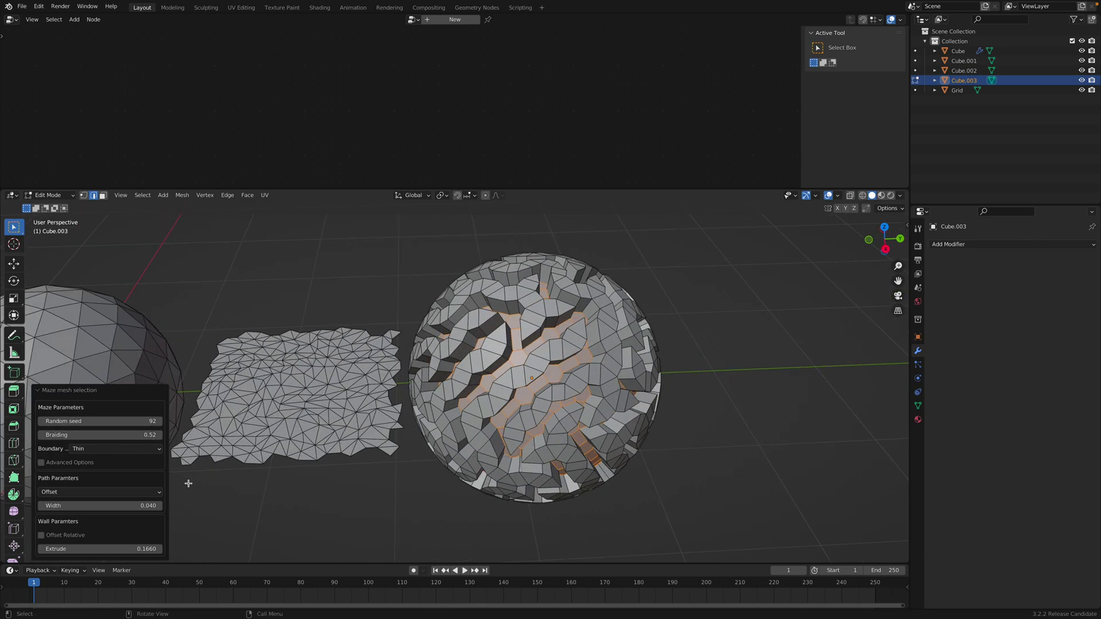
drag(132, 505, 150, 505)
mouse_move(476, 367)
middle_down()
mouse_move(481, 378)
mouse_move(467, 355)
middle_up()
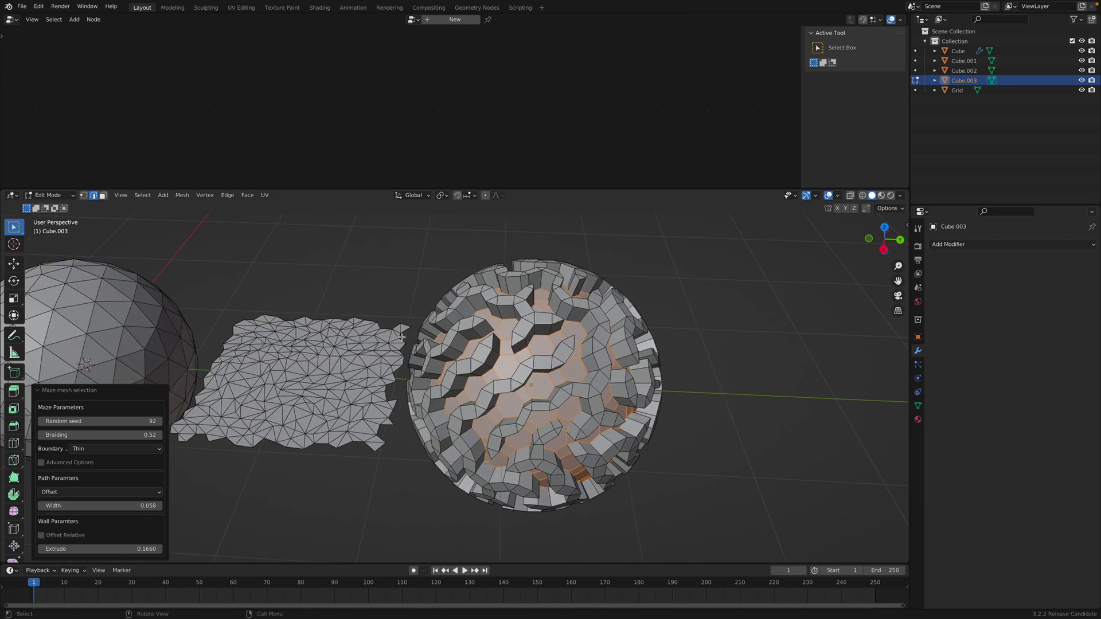
Step: Return the sphere maze to Object Mode, deselect everything and save the file
click(47, 196)
click(46, 208)
key(alt+a)
scroll(416, 324, down, 2)
mouse_move(416, 324)
middle_down()
mouse_move(446, 355)
mouse_move(422, 346)
mouse_move(415, 325)
middle_up()
key(ctrl+s)
Step: Move the sphere maze about -11.31 m along Y, past the square mazes, and save the file
click(496, 365)
middle_drag(497, 365, 651, 369)
key(g)
key(y)
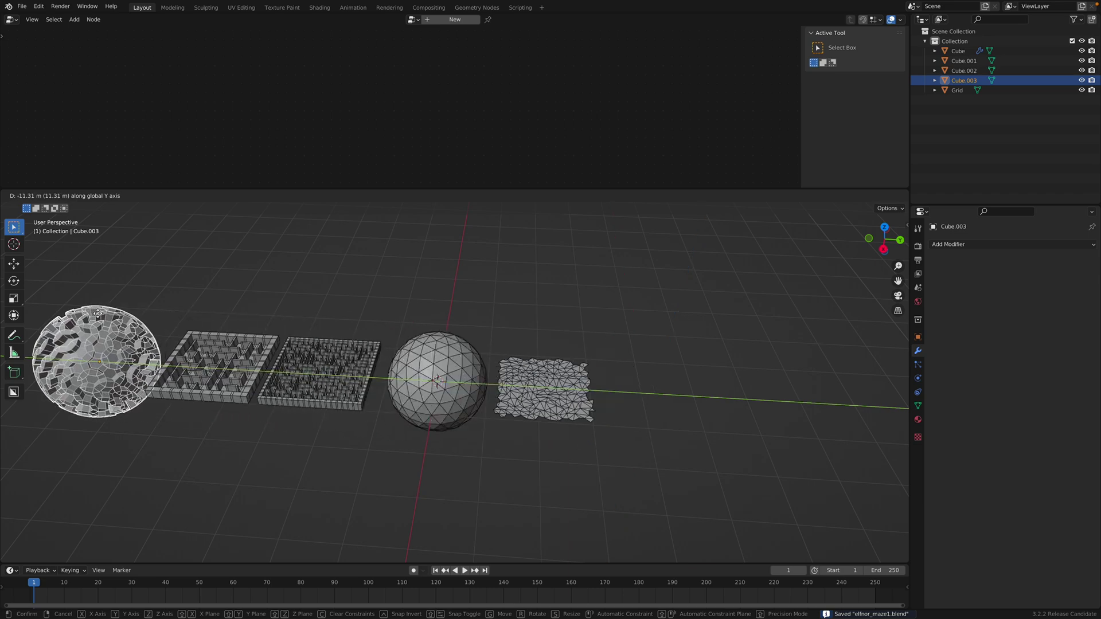
click(92, 328)
shift+middle_drag(248, 326, 470, 294)
scroll(364, 329, up, 2)
key(ctrl+s)
middle_drag(342, 227, 359, 268)
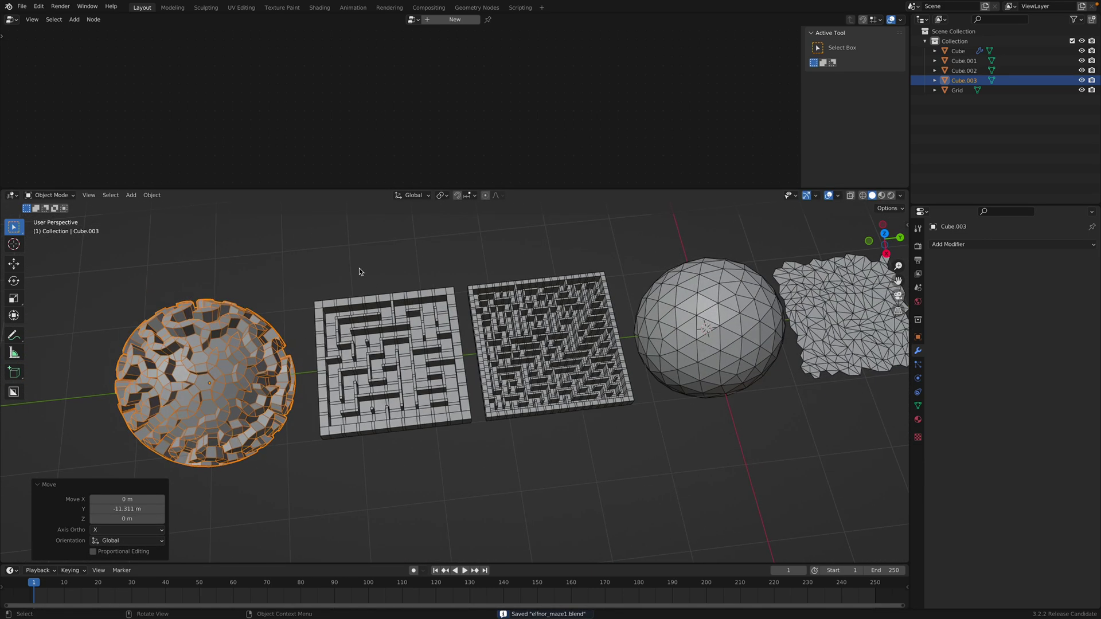
Step: Duplicate the sphere maze about -2.56 m along Y
key(alt+a)
shift+middle_drag(296, 333, 388, 342)
click(374, 382)
scroll(375, 384, up, 2)
scroll(384, 384, down, 1)
shift+middle_drag(331, 382, 437, 378)
key(shift+d)
key(y)
click(218, 373)
shift+middle_drag(246, 368, 343, 348)
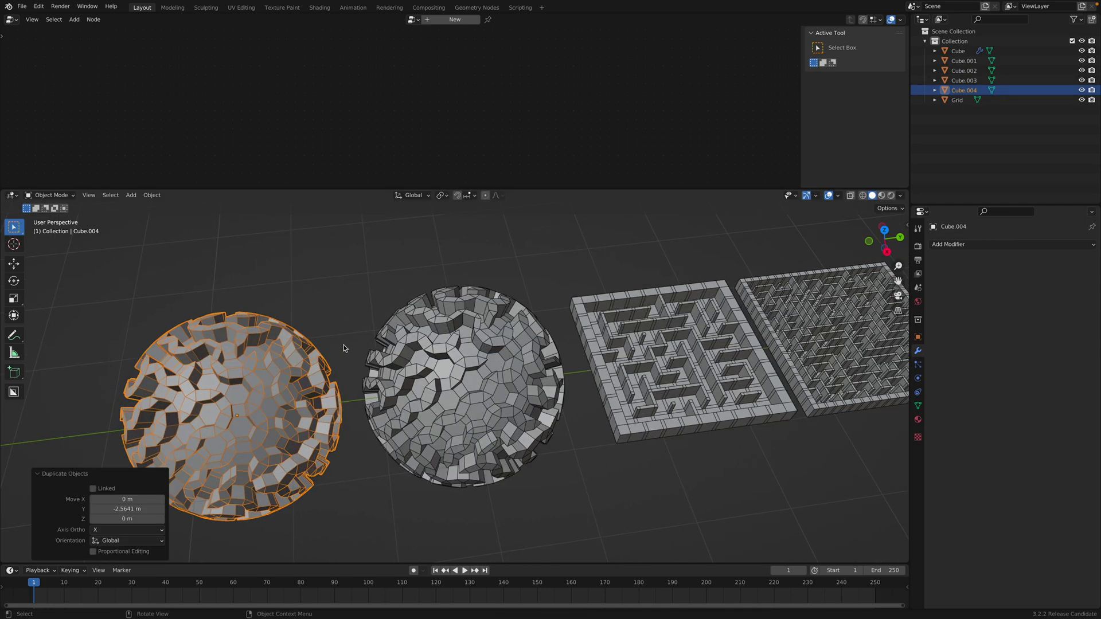
Step: Smooth the duplicated sphere maze with a level 2 subdivision surface and smooth shading, and save the file
key(ctrl+2)
right_click(313, 351)
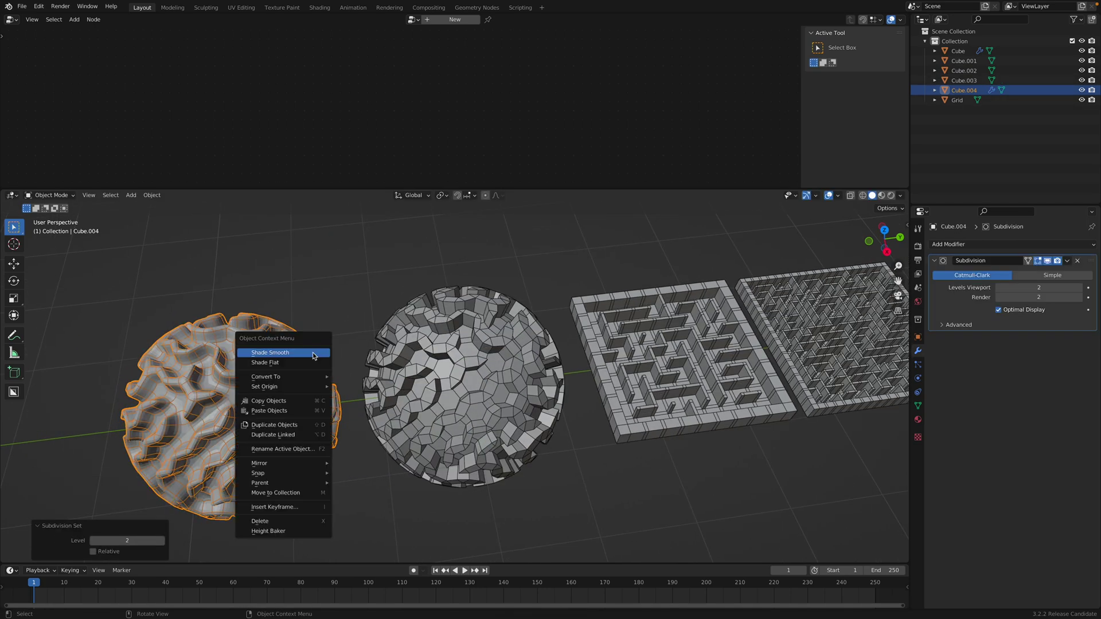
click(312, 352)
key(alt+a)
middle_drag(344, 367, 577, 384)
key(ctrl+s)
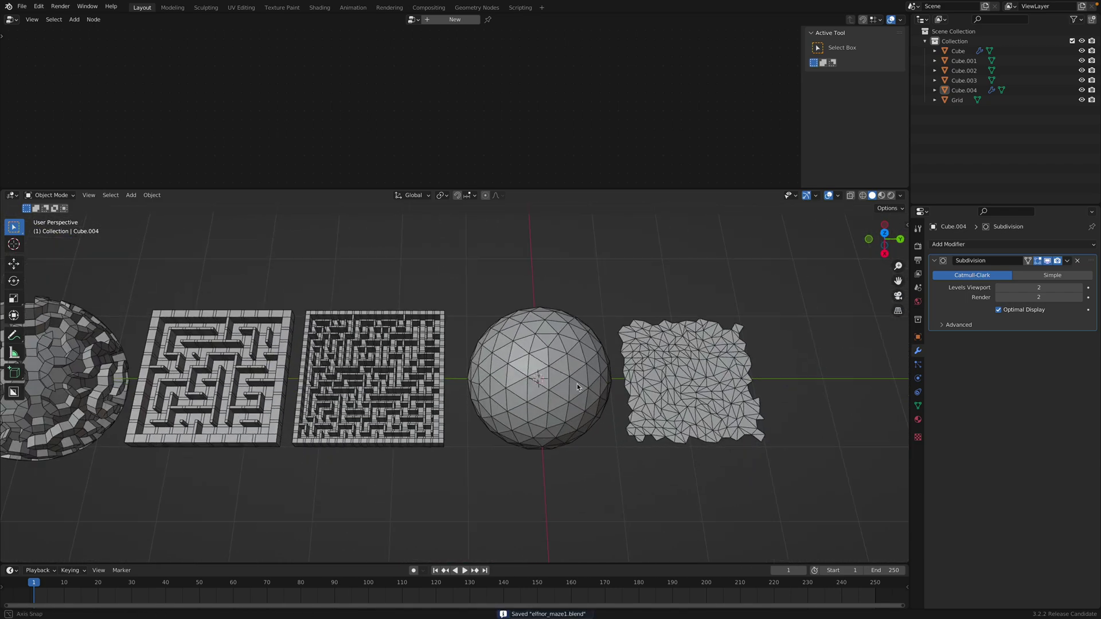
Step: Reconnect the Dual Mesh output to the Group Output geometry in the original ico sphere object's node tree
click(699, 381)
click(557, 347)
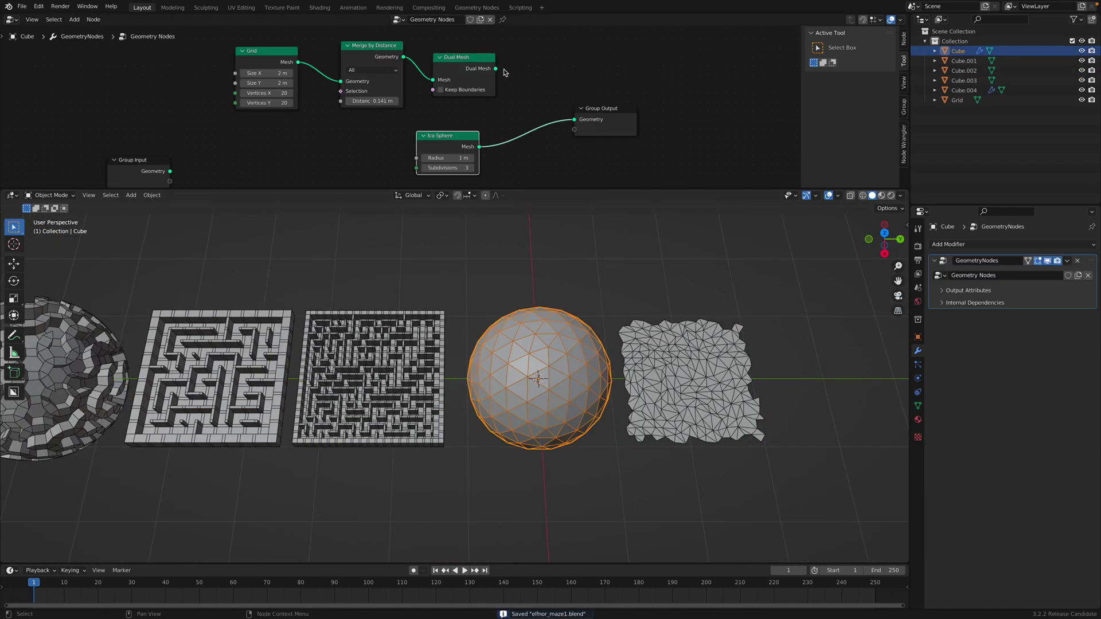
drag(495, 68, 585, 98)
Step: Enable Keep Boundaries on the Dual Mesh node and set the Merge by Distance distance to 0.161 m
click(465, 90)
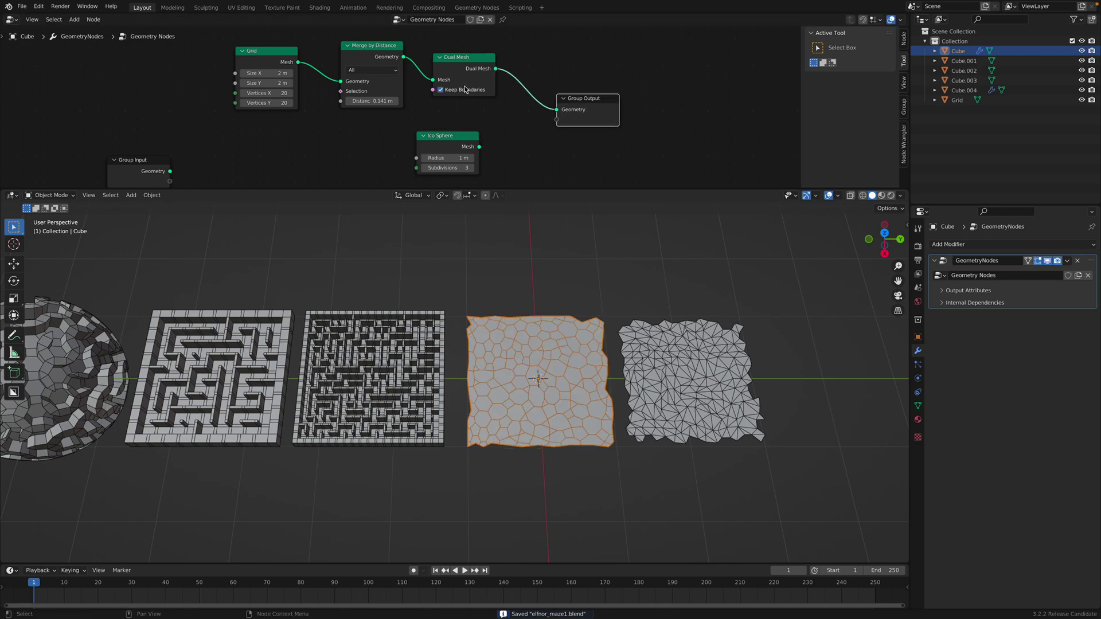
click(466, 90)
click(466, 90)
click(454, 91)
click(453, 92)
key(ctrl+s)
mouse_move(378, 100)
shift+mouse_down()
mouse_move(424, 101)
mouse_move(395, 101)
shift+mouse_up()
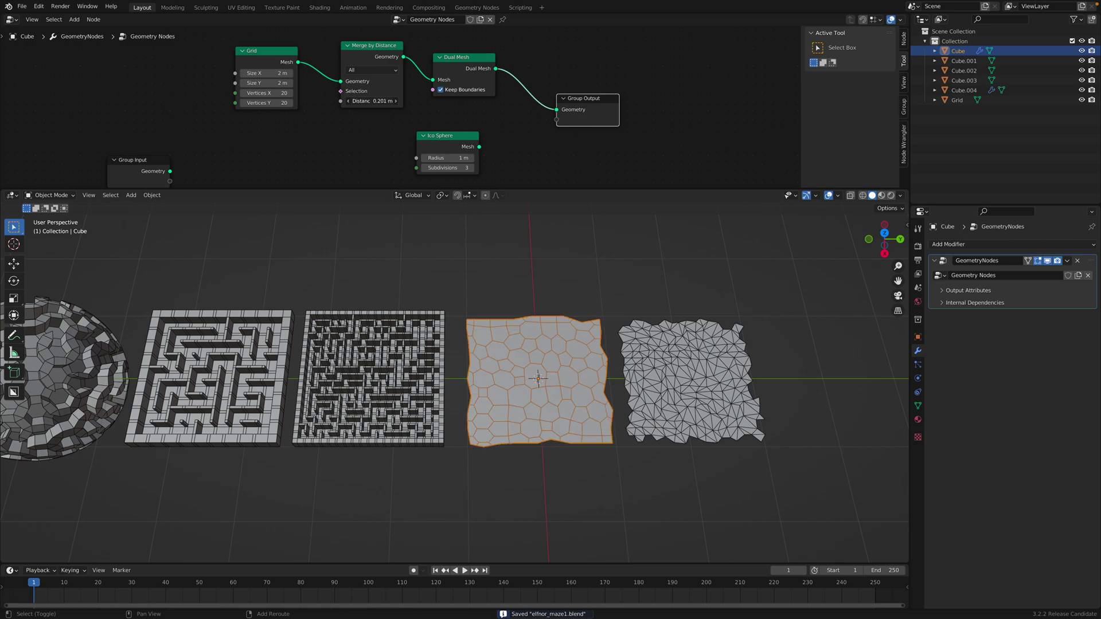
Step: Duplicate the bounded cell mesh along Y beyond the triangulated mesh and apply the copy's Geometry Nodes modifier
shift+middle_drag(570, 349, 375, 315)
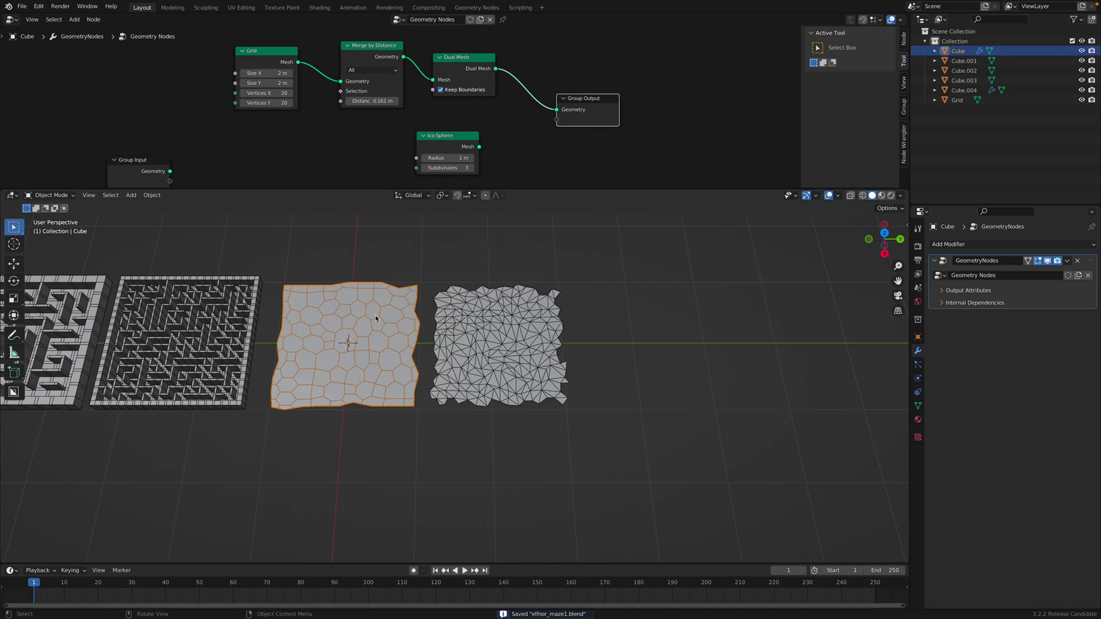
key(shift+d)
key(y)
click(716, 317)
key(ctrl+a)
shift+middle_drag(818, 300, 666, 349)
scroll(665, 350, up, 3)
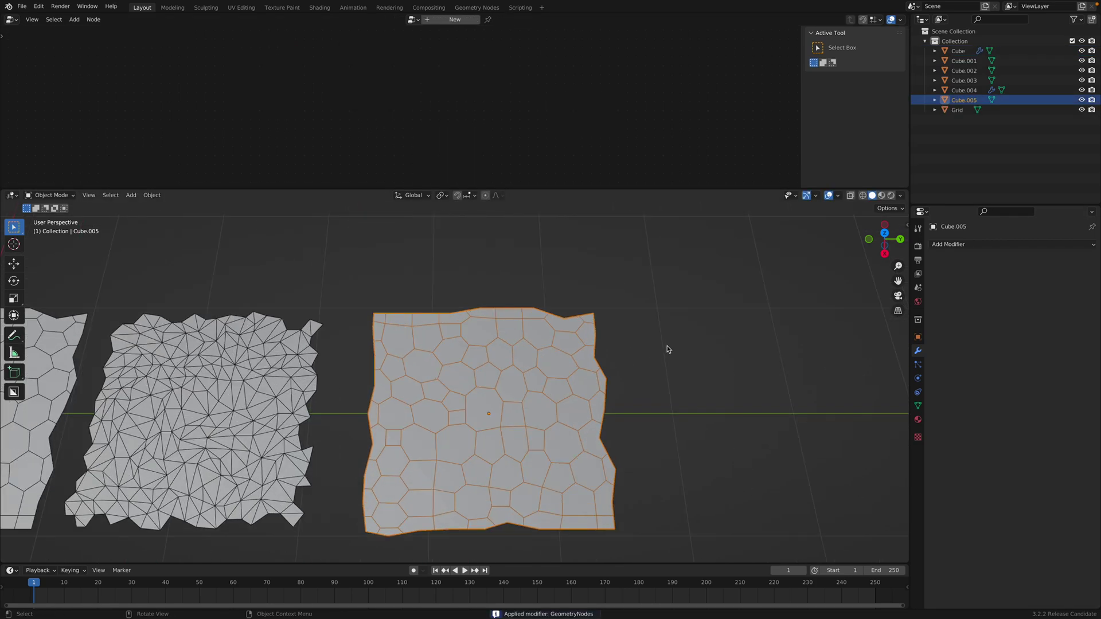
Step: Save the file, then select all of the copied cell mesh in Edit Mode and run Maze mesh selection
key(ctrl+s)
key(Tab)
key(a)
shift+middle_drag(608, 387, 583, 367)
key(alt+a)
key(a)
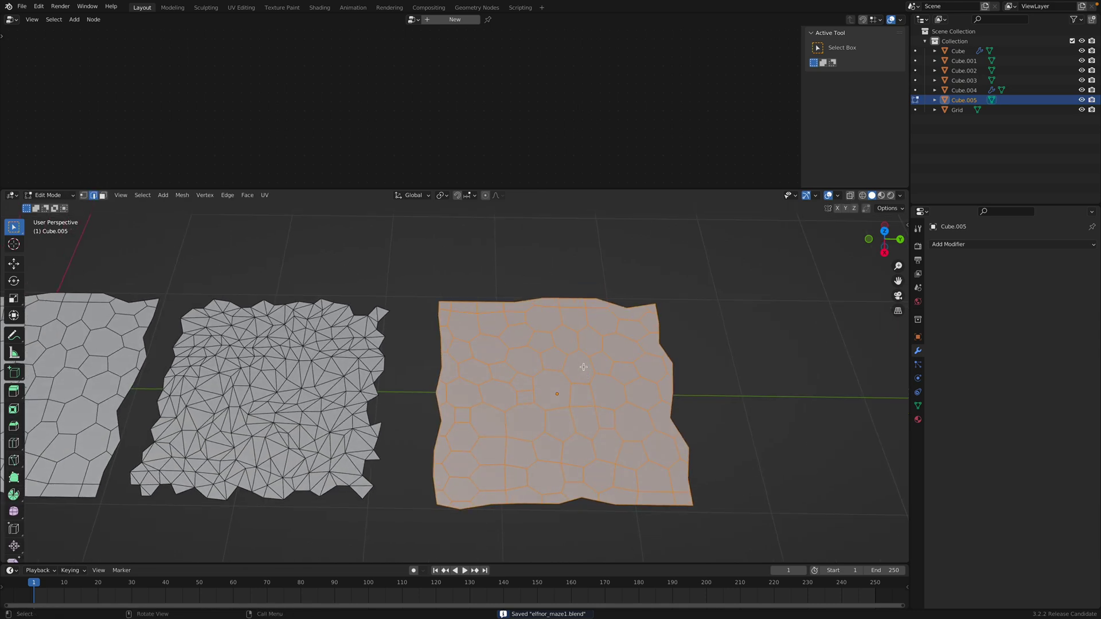
key(F3)
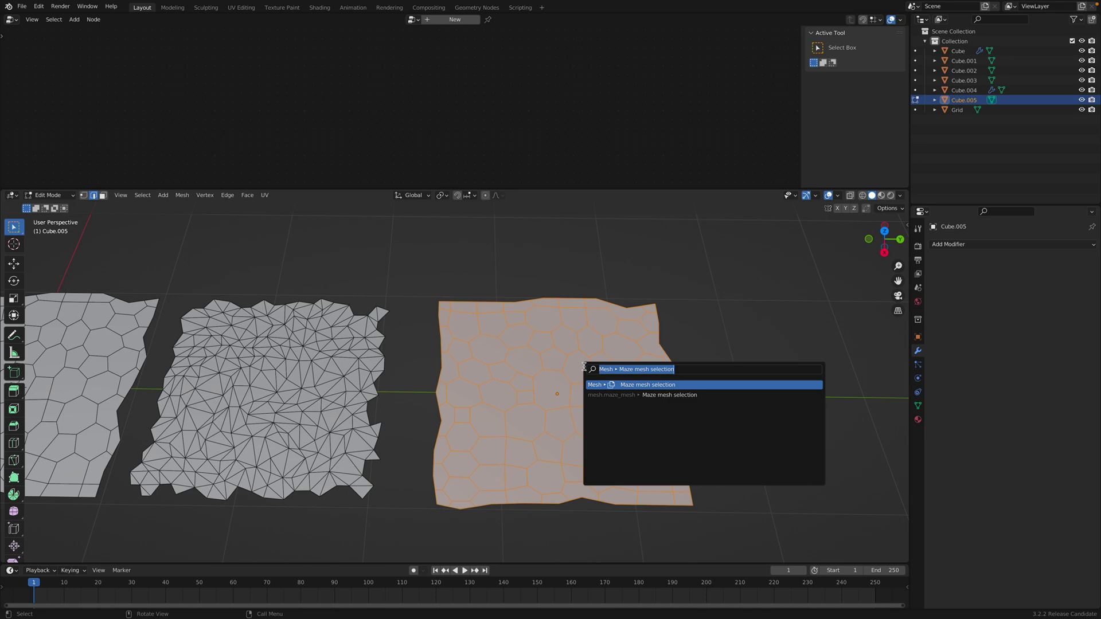
click(617, 386)
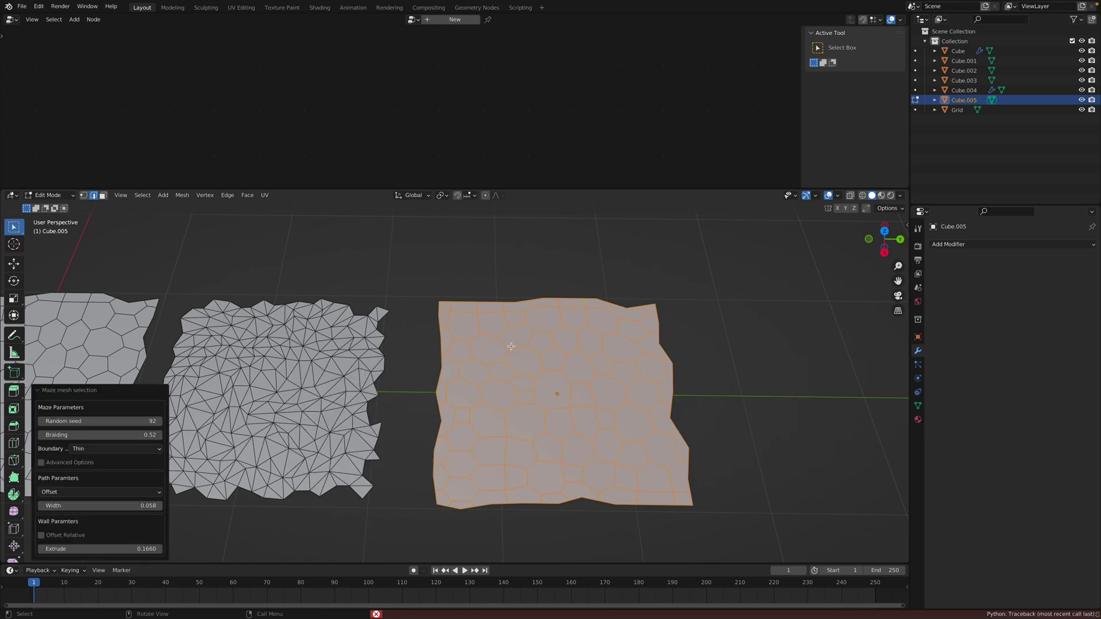
Step: Set the maze's random seed to 0, braiding to 0.76 and path width to 0.046, with Advanced Options disabled
click(151, 422)
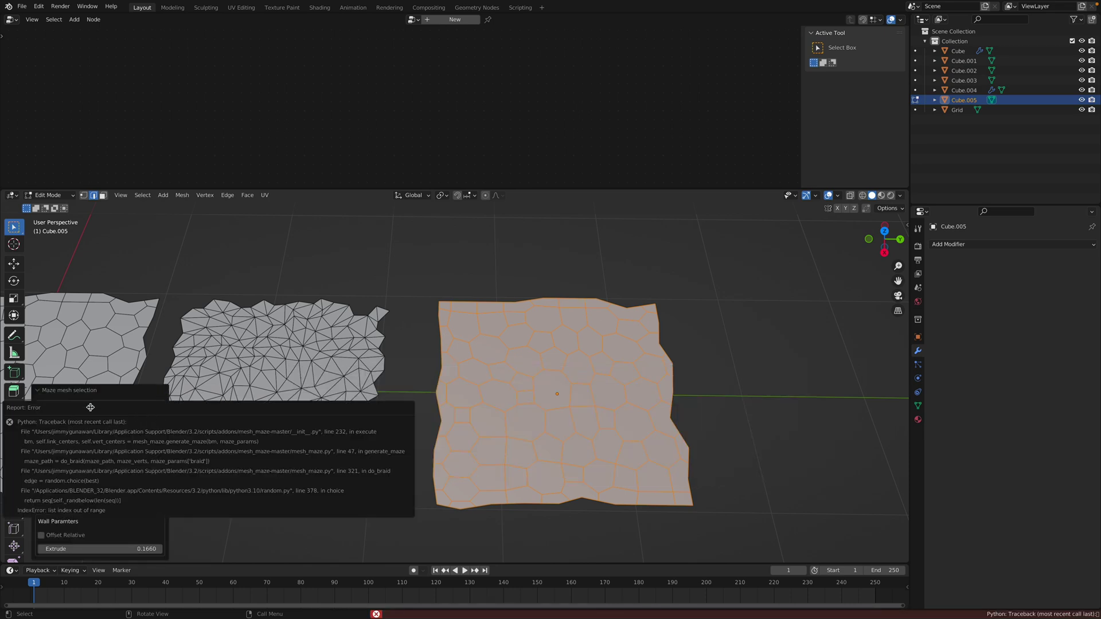
click(79, 463)
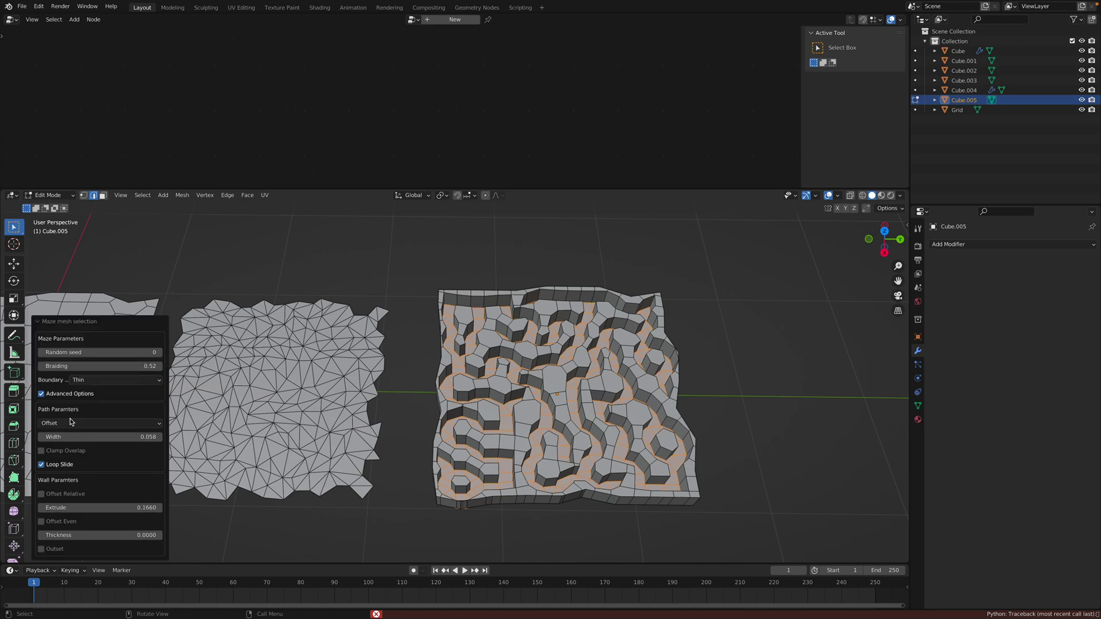
click(71, 394)
drag(100, 435, 85, 457)
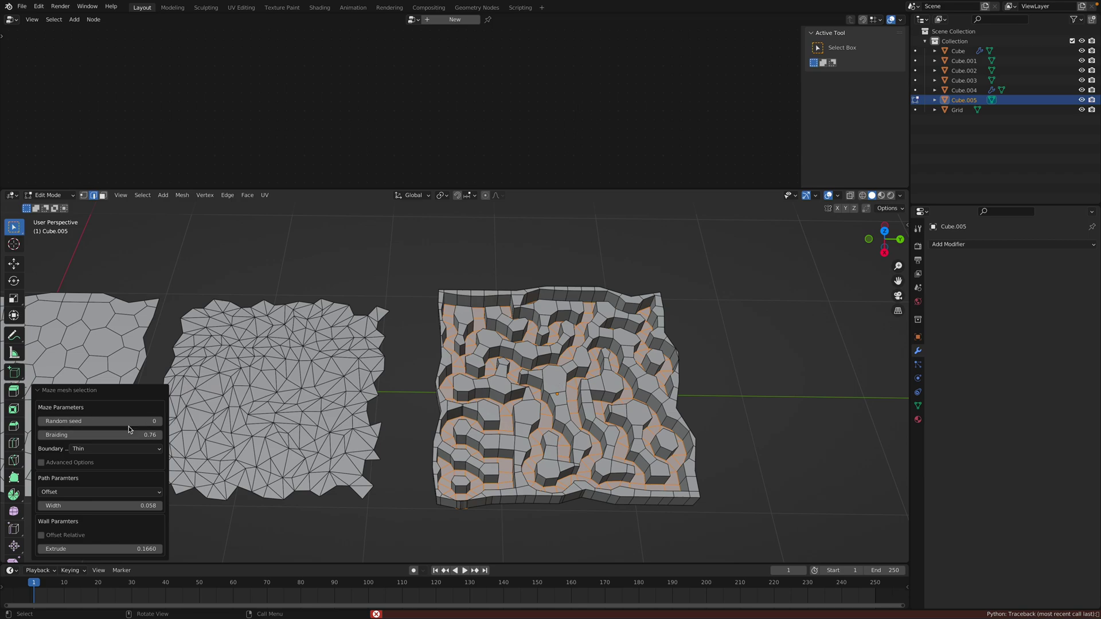
drag(126, 419, 132, 420)
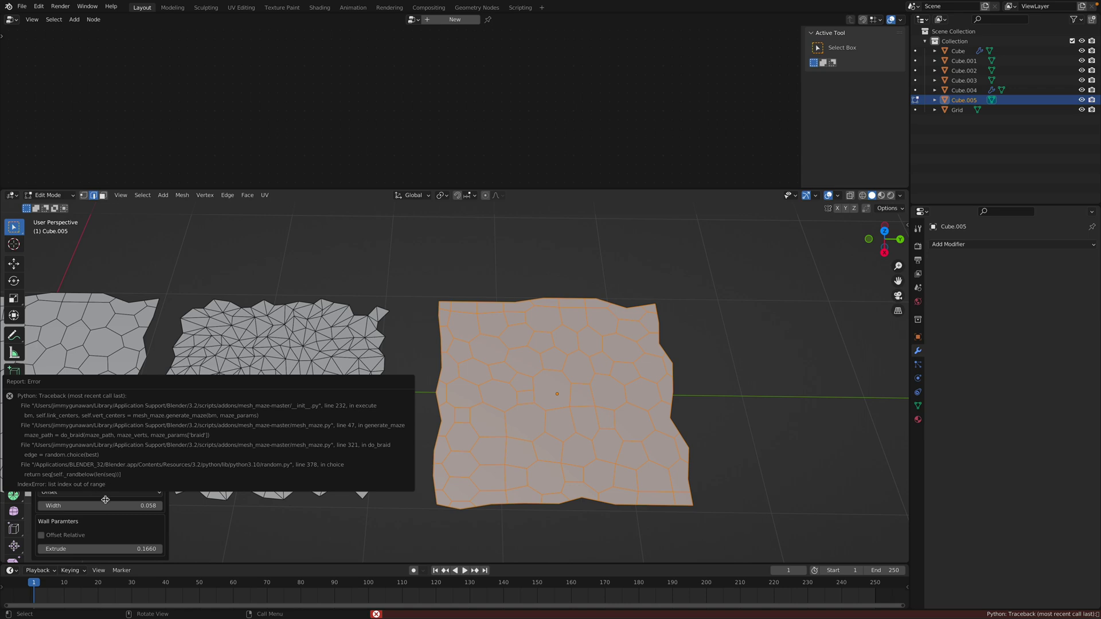
drag(105, 499, 126, 423)
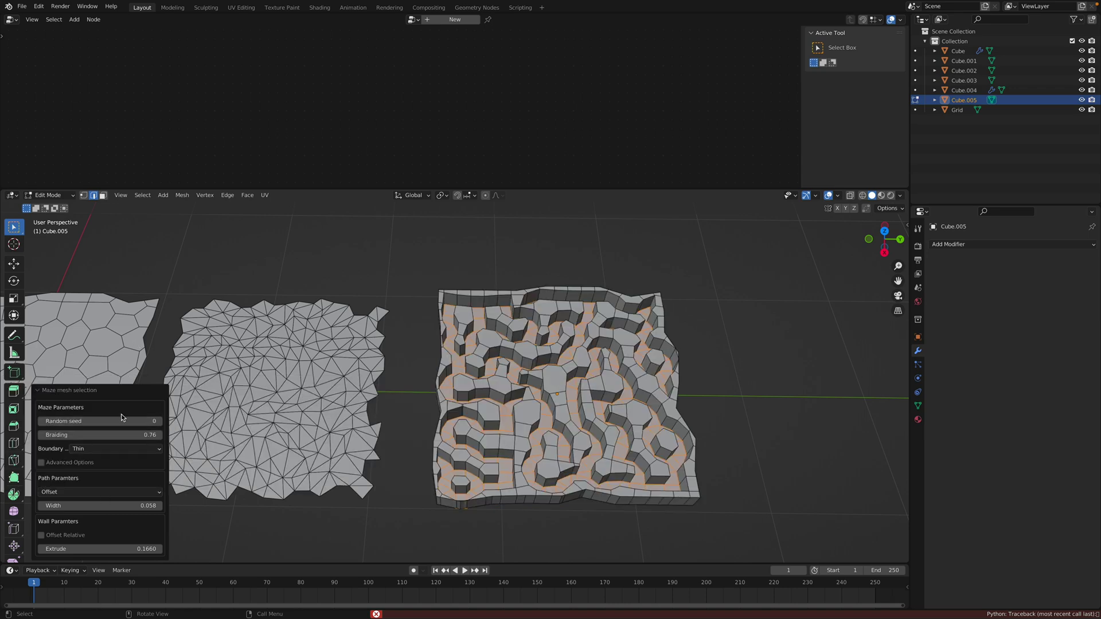
drag(117, 501, 104, 500)
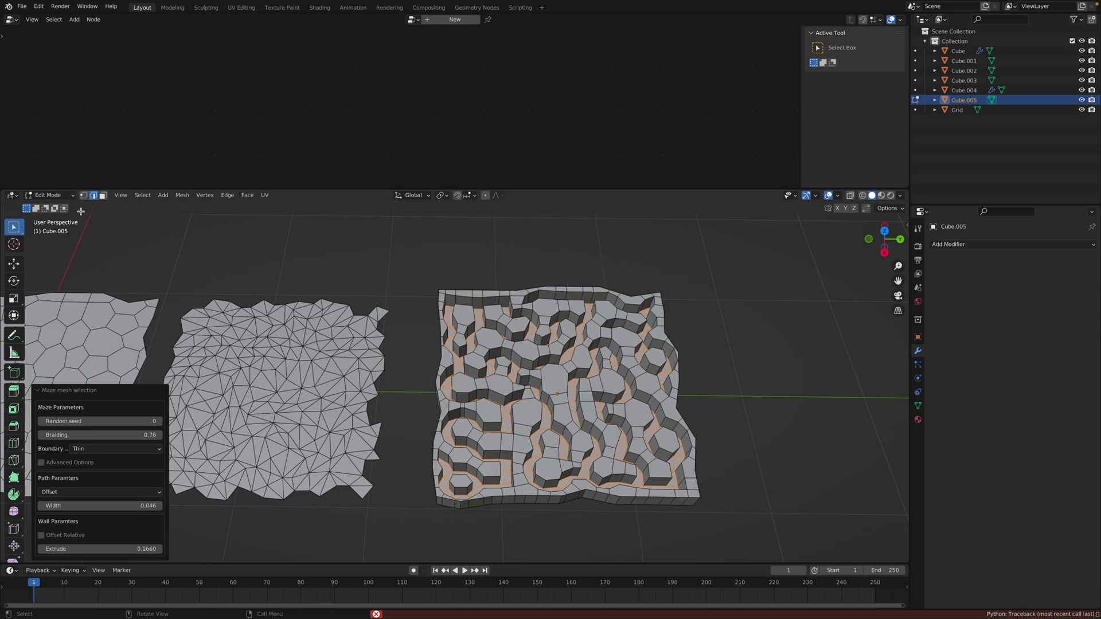
Step: Return to Object Mode, deselect the finished cell maze and save the file
click(62, 196)
click(61, 206)
click(383, 283)
middle_drag(524, 387, 662, 378)
key(ctrl+s)
scroll(522, 375, down, 1)
scroll(401, 395, down, 2)
middle_drag(401, 383, 610, 400)
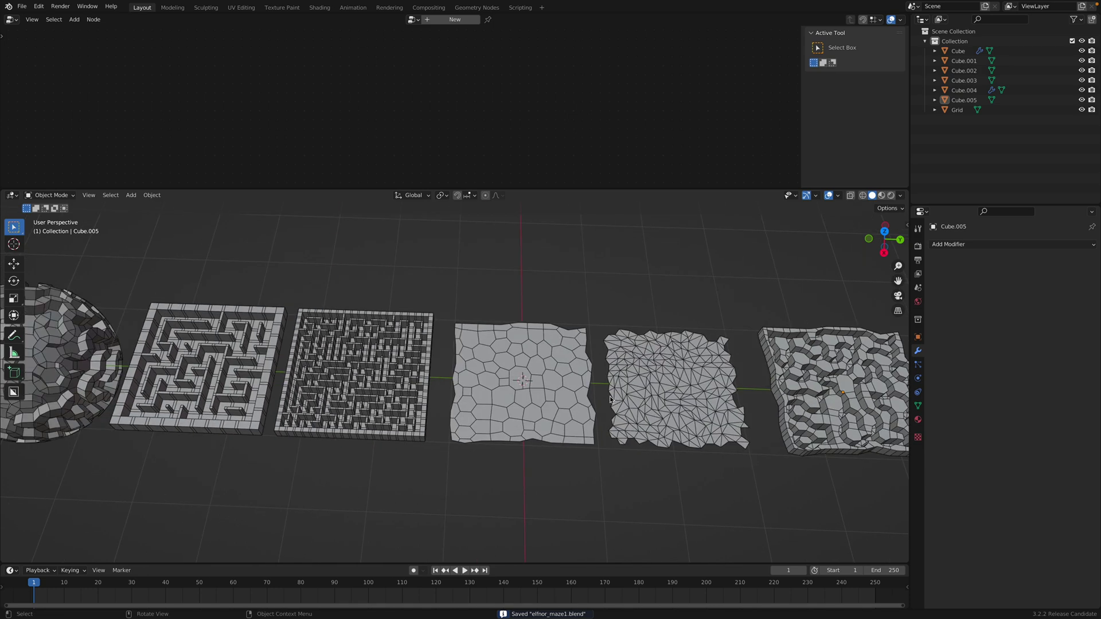
scroll(299, 355, down, 2)
click(88, 346)
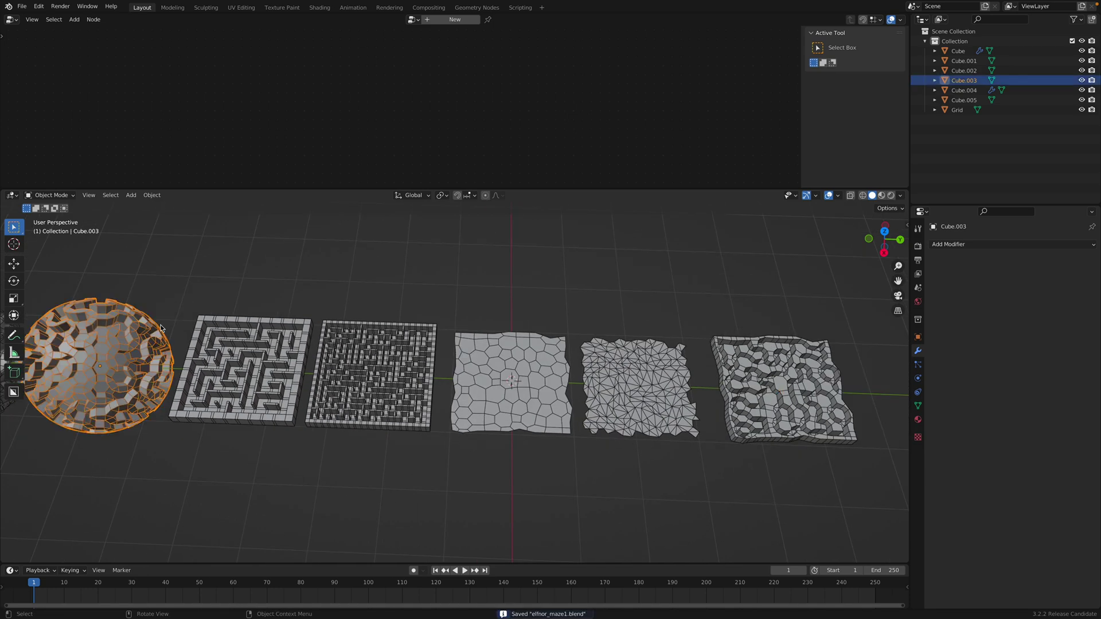
click(635, 308)
shift+middle_drag(641, 332, 505, 325)
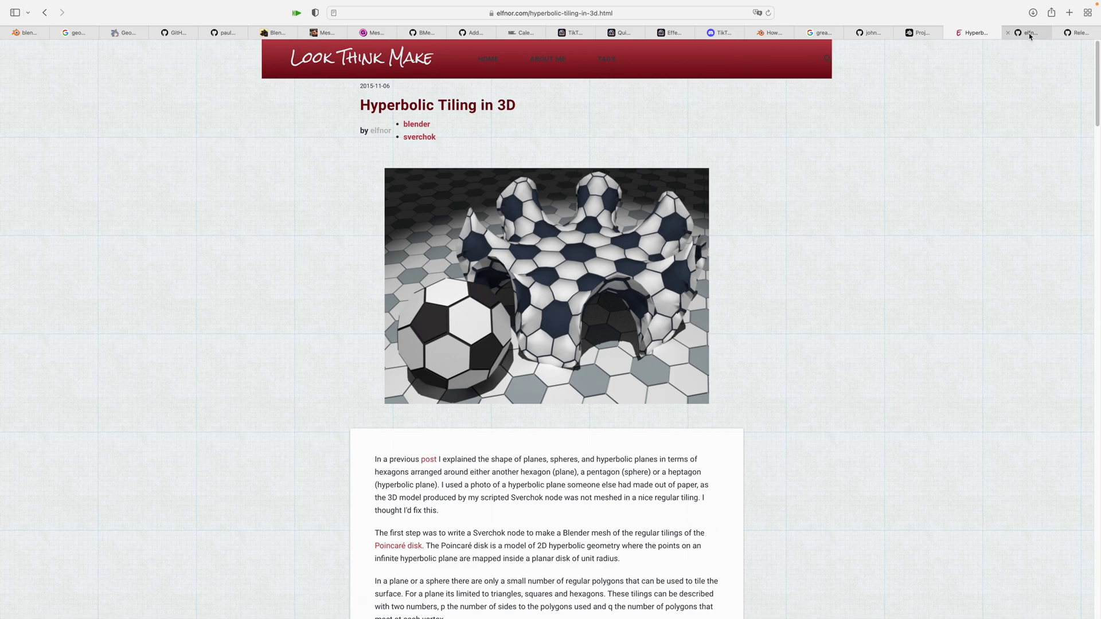
Step: Examine the 3D maze instructions in the mesh_maze README on GitHub, from the 5 x 5 grid to the subdivision surface
click(1029, 36)
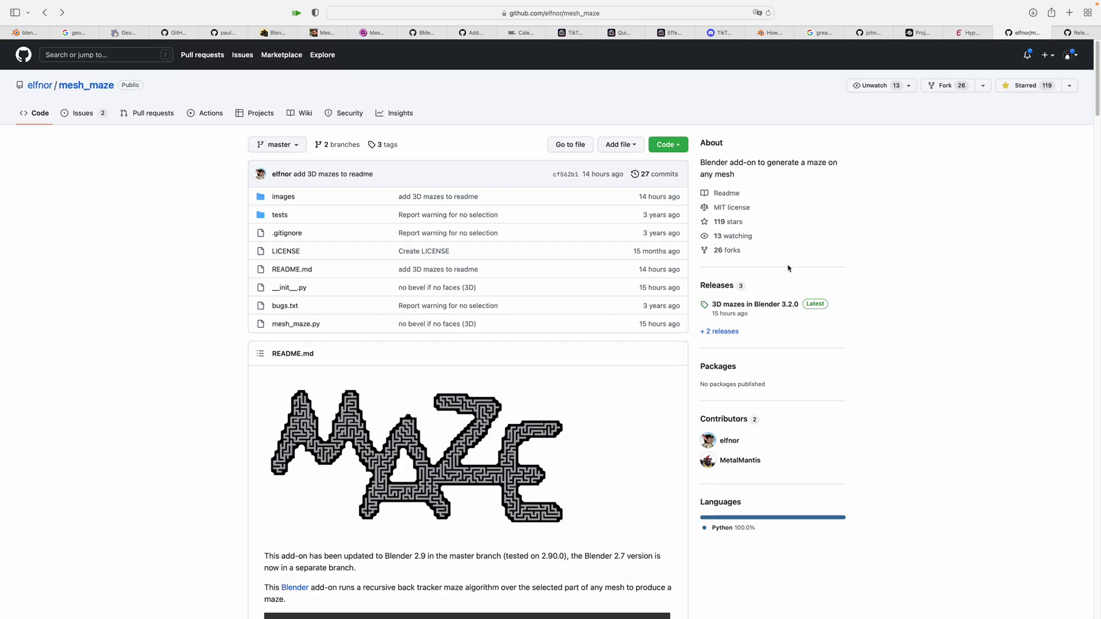
scroll(516, 377, down, 20)
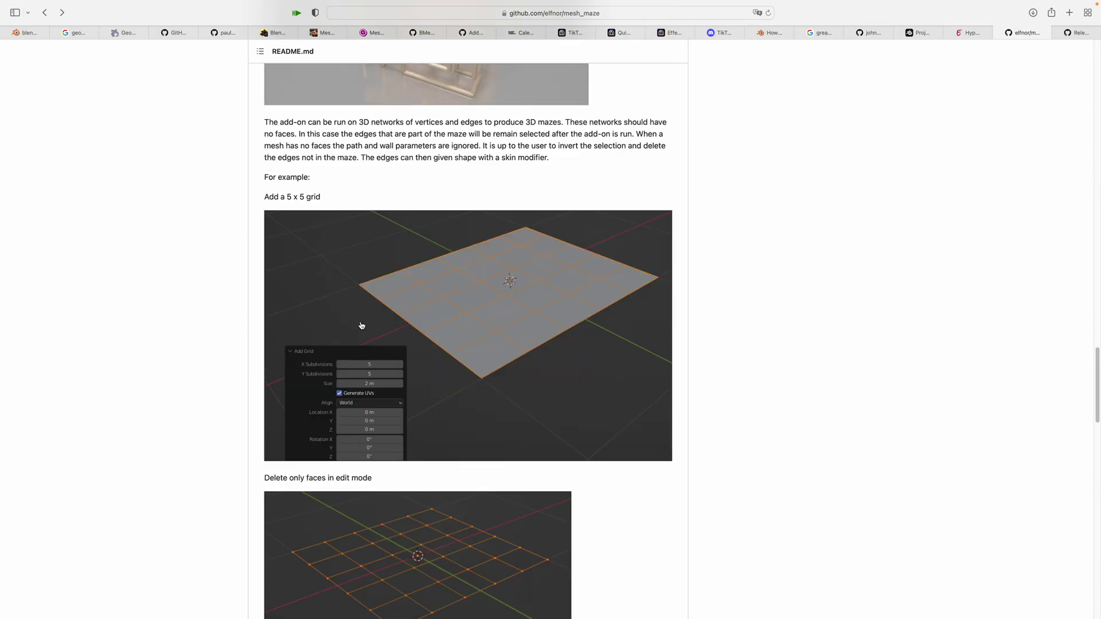
scroll(353, 243, down, 6)
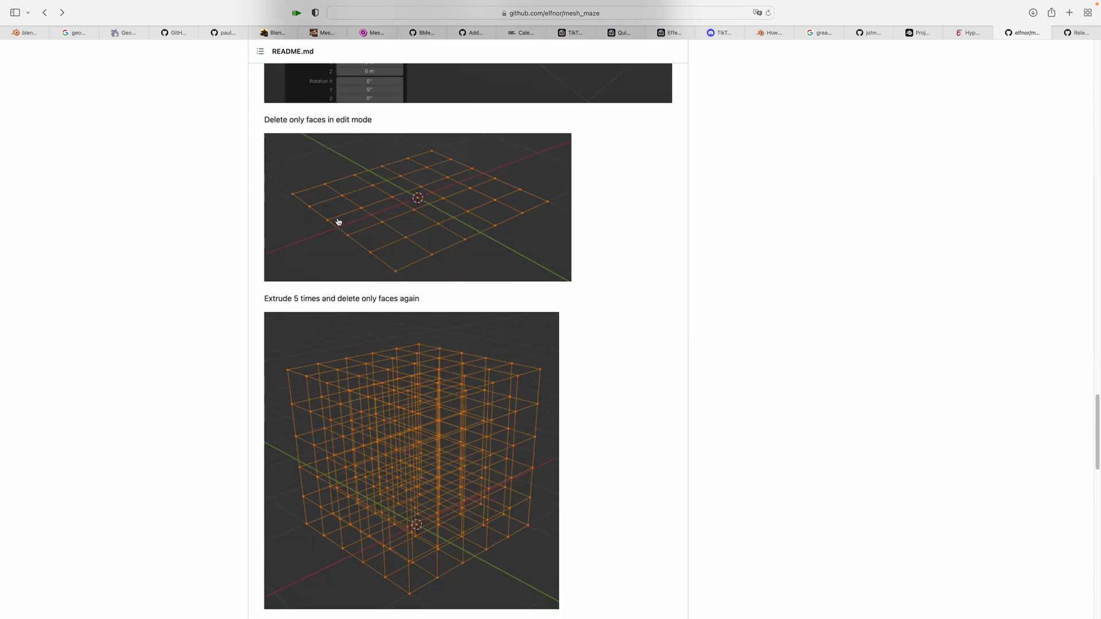
scroll(360, 298, down, 2)
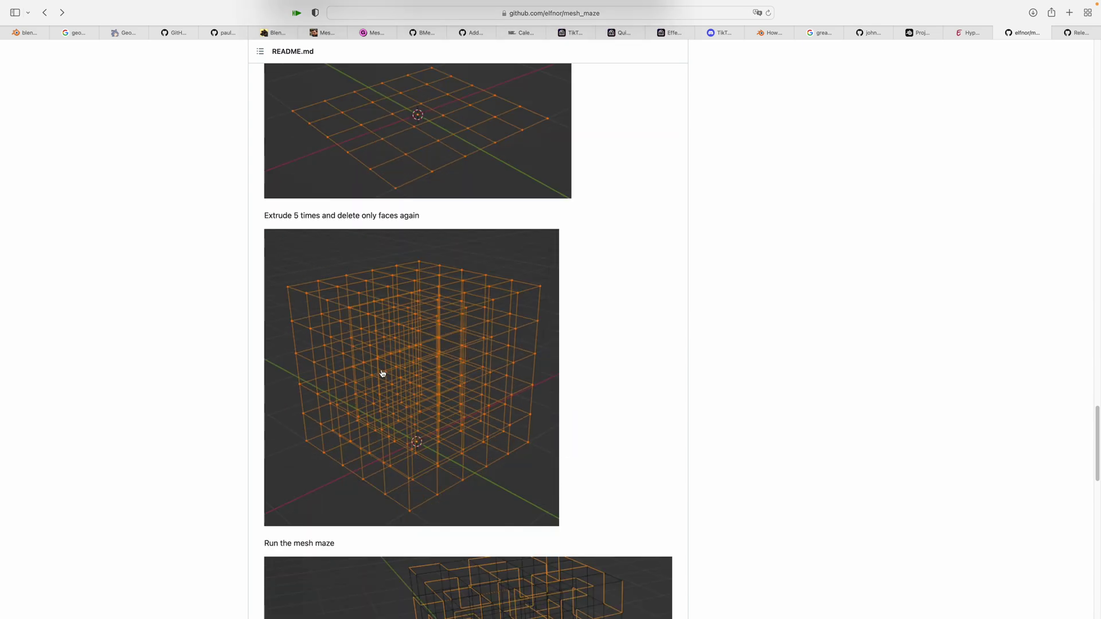
scroll(382, 373, down, 2)
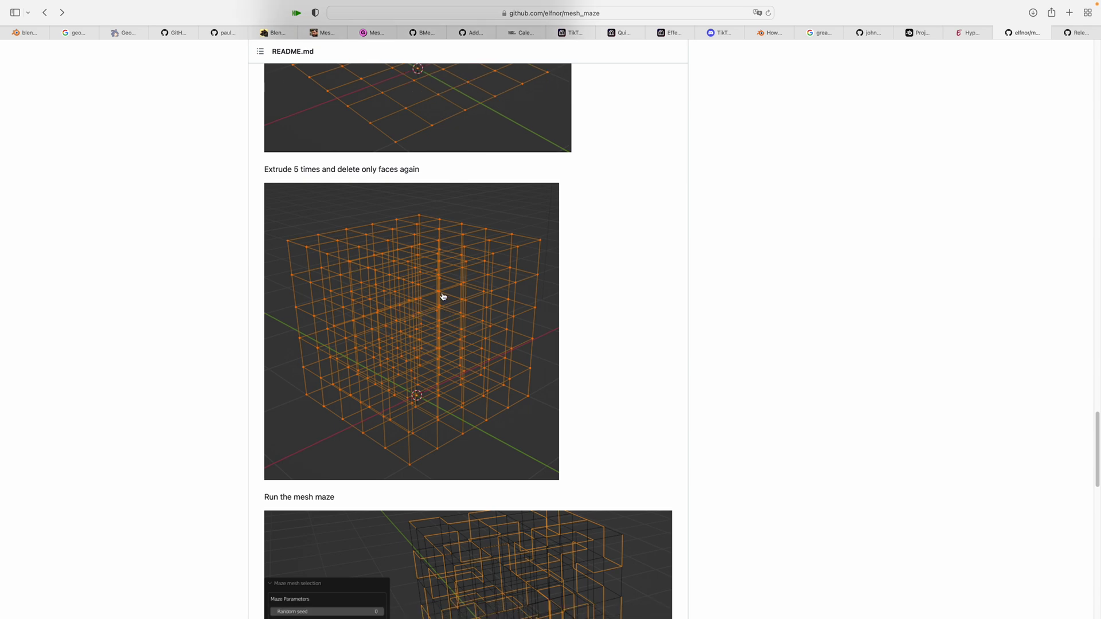
scroll(442, 296, down, 1)
scroll(482, 310, down, 2)
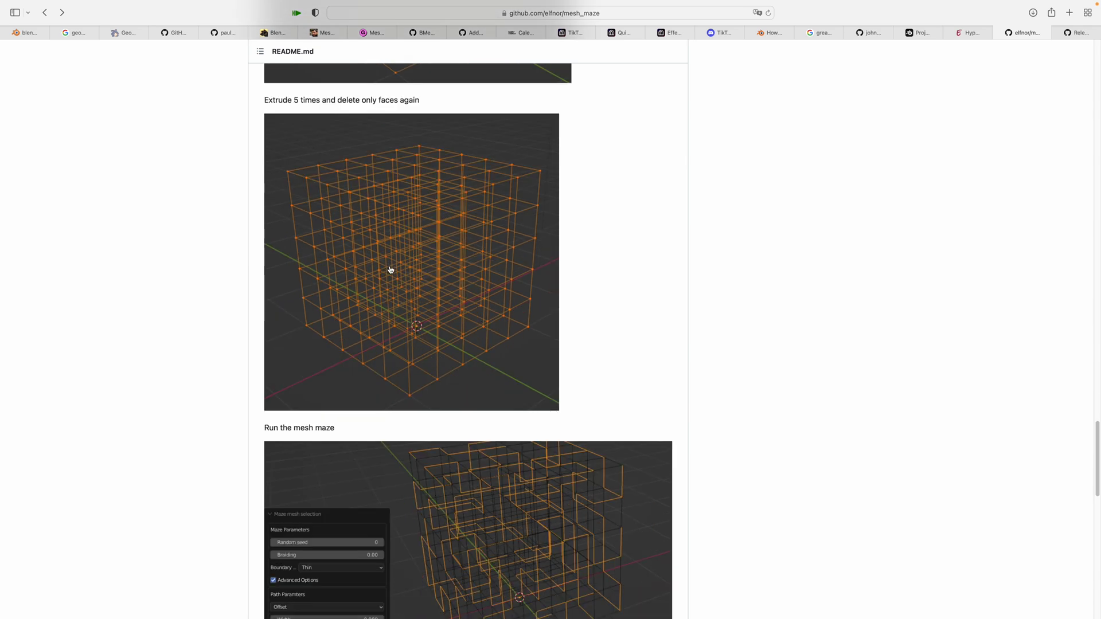
scroll(404, 218, down, 1)
scroll(361, 275, down, 4)
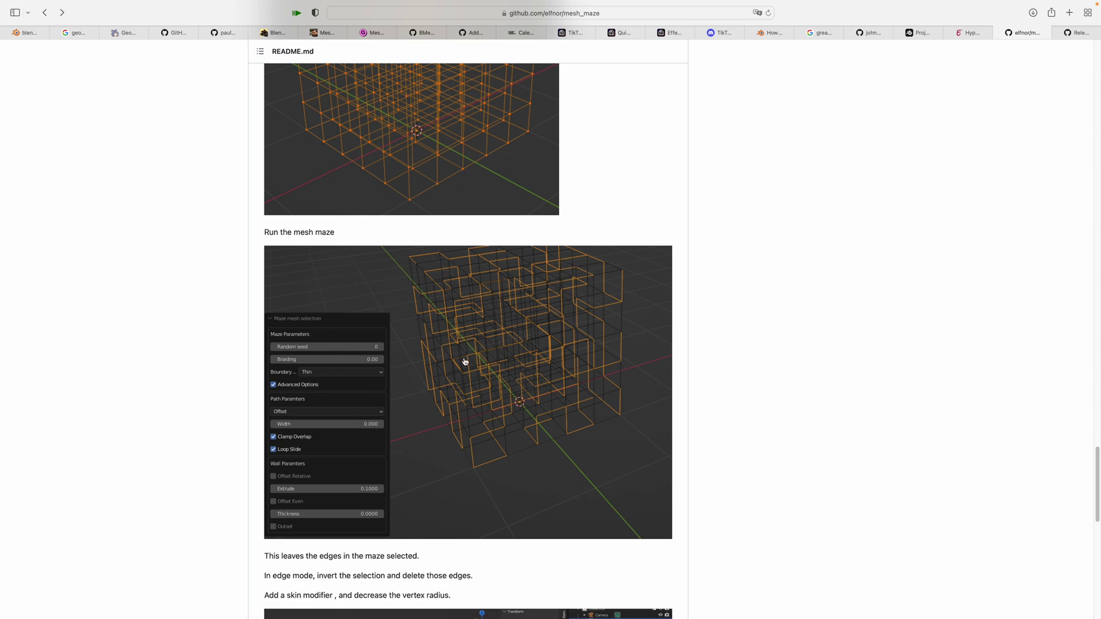
scroll(465, 361, down, 10)
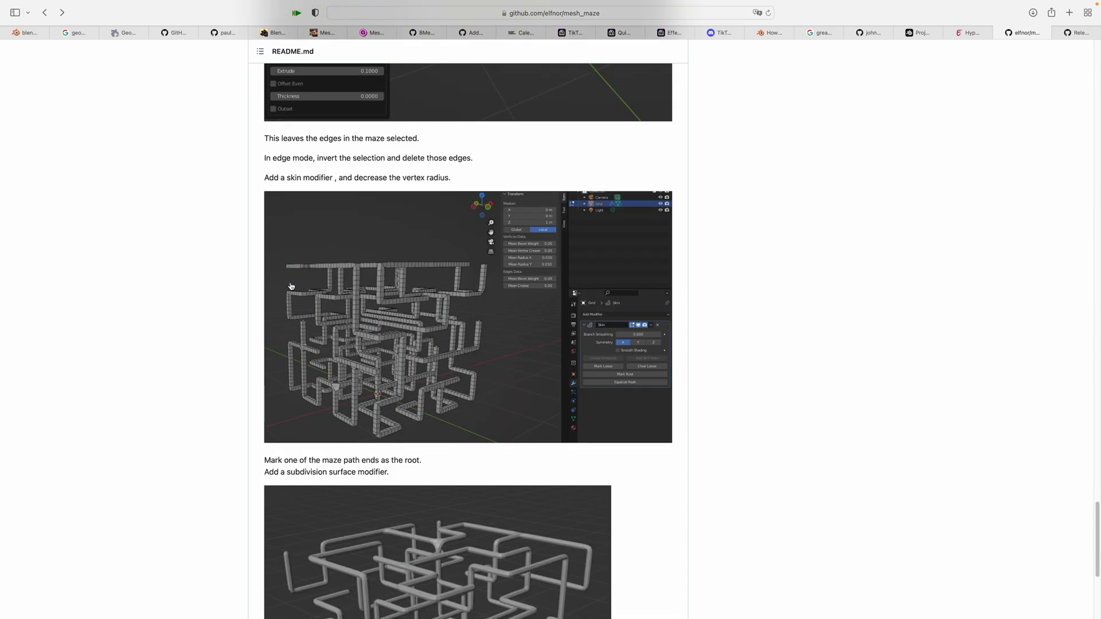
scroll(291, 285, down, 7)
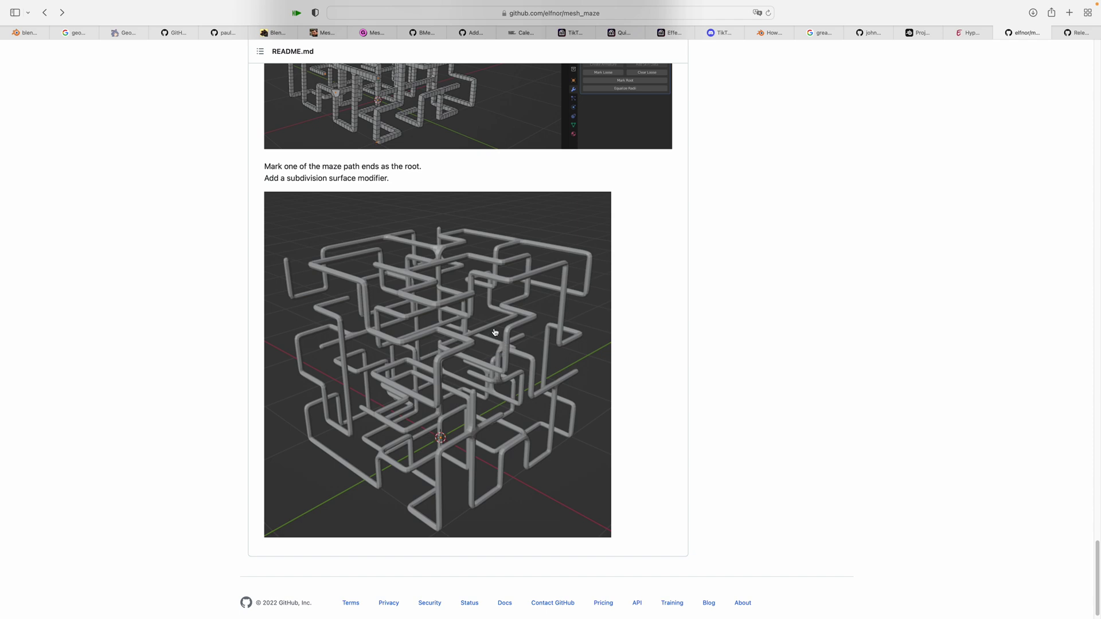
scroll(503, 329, up, 4)
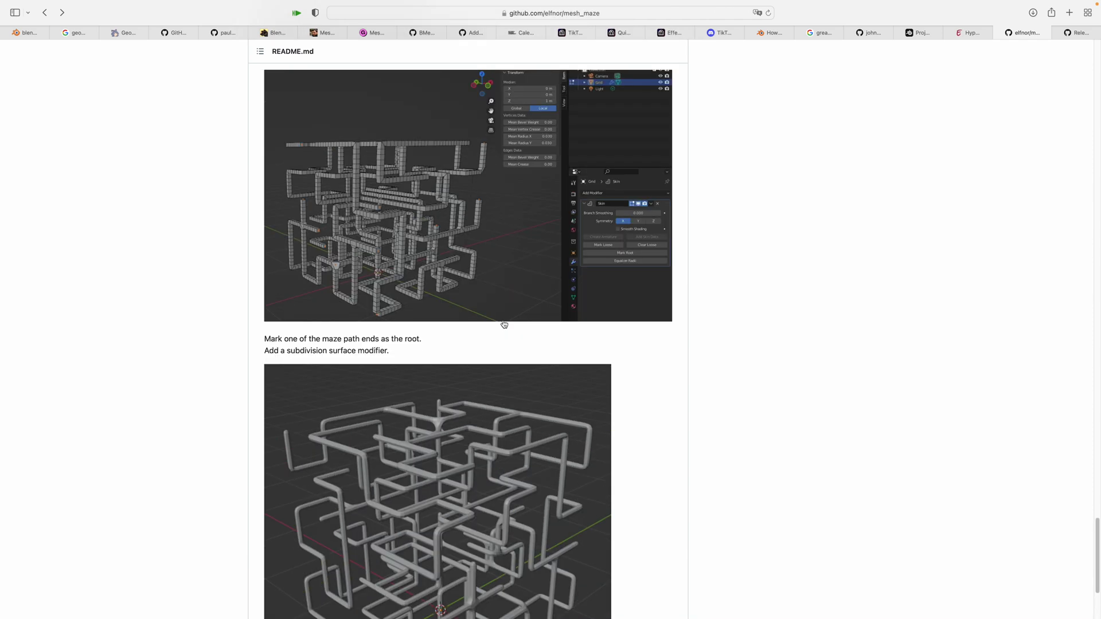
Step: Switch back to Blender and save the file with nothing selected
key(ctrl+Left)
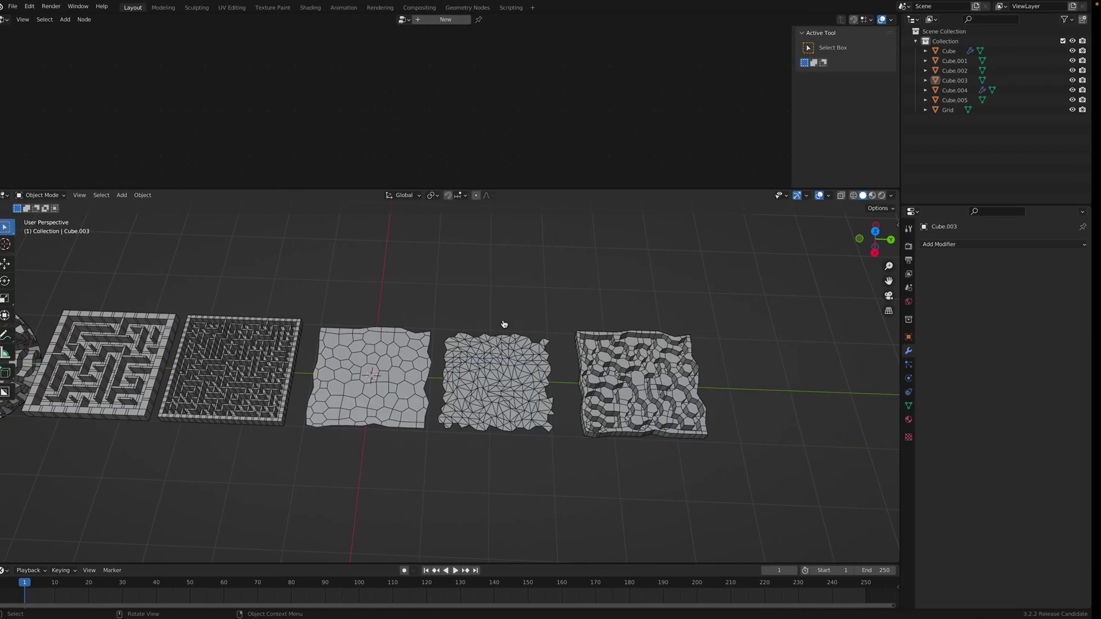
key(super+s)
scroll(434, 329, down, 2)
shift+middle_drag(434, 329, 513, 330)
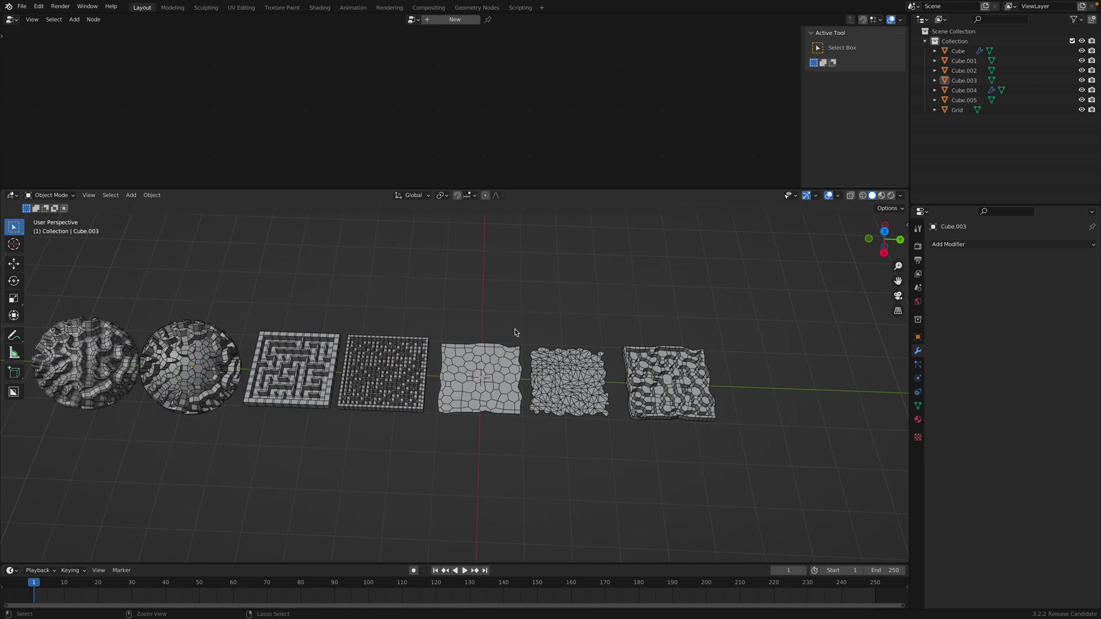
click(189, 342)
click(193, 345)
click(193, 345)
key(alt+a)
Step: Show the flat cell mesh's node tree and enlarge the node editor
click(480, 375)
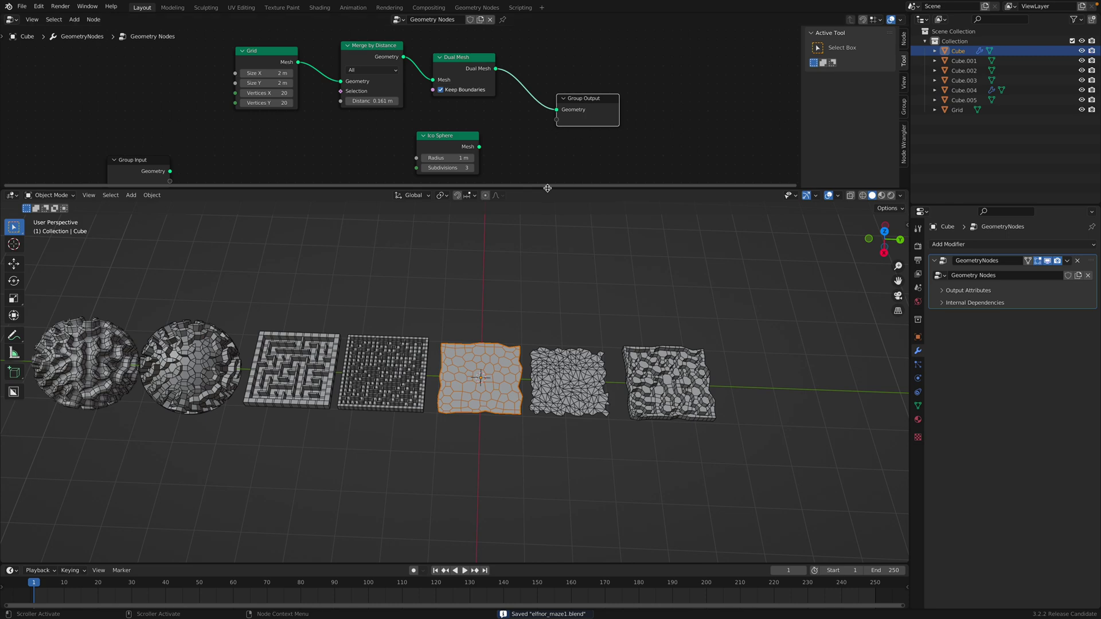
drag(547, 188, 544, 262)
middle_drag(510, 222, 511, 119)
Step: Search the available geometry nodes for point, value and volume nodes without adding any
key(shift+a)
click(406, 171)
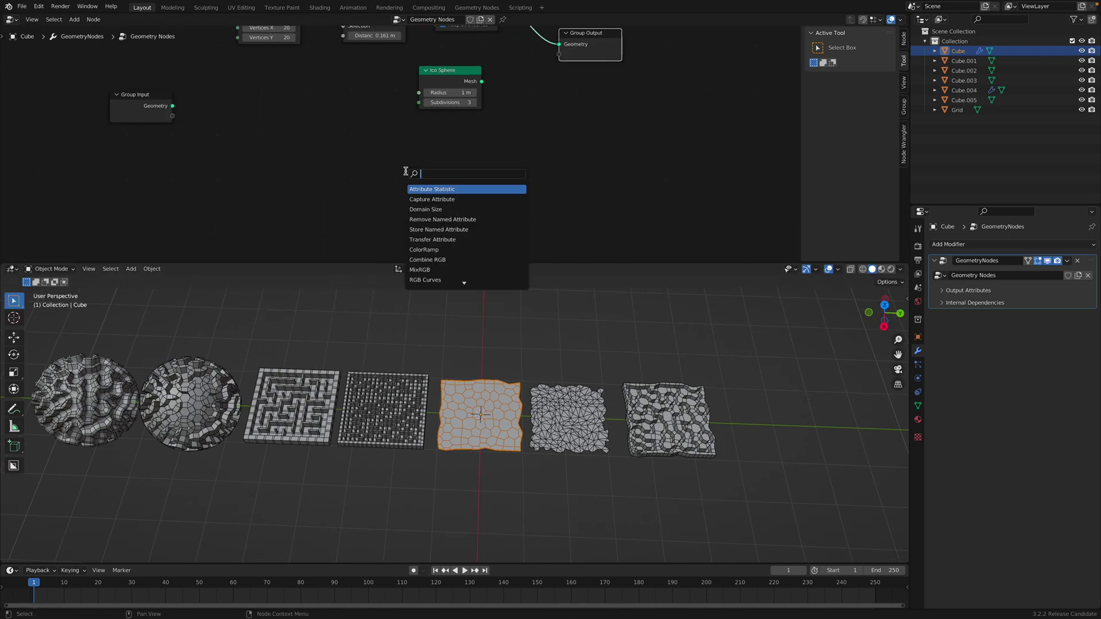
text(poin)
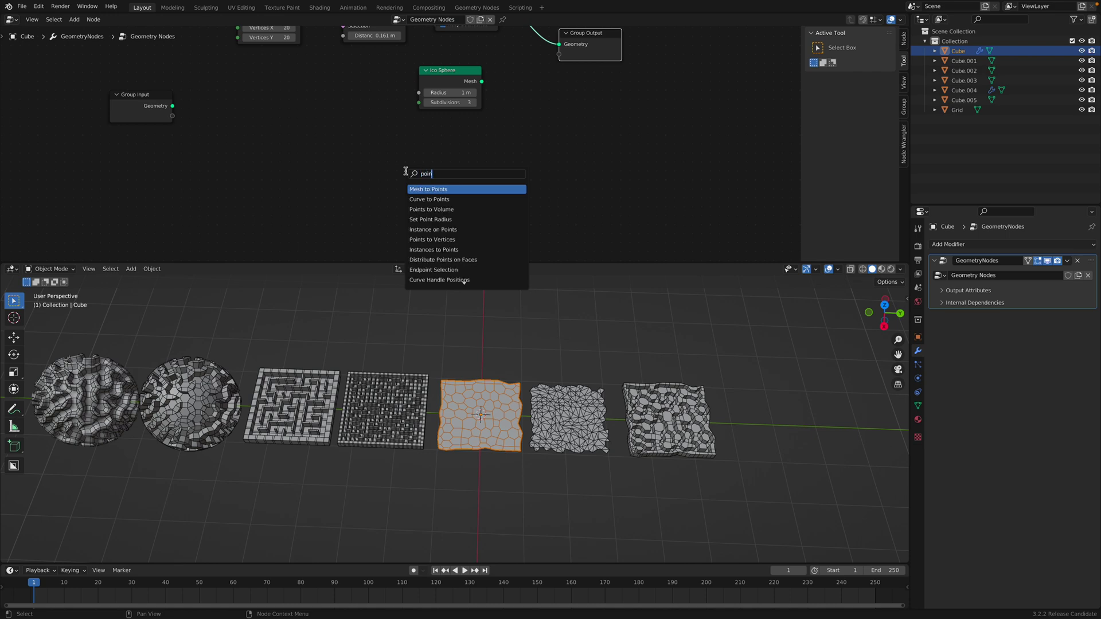
text(t)
key(ctrl+BackSpace)
text(value)
key(ctrl+BackSpace)
text(volu)
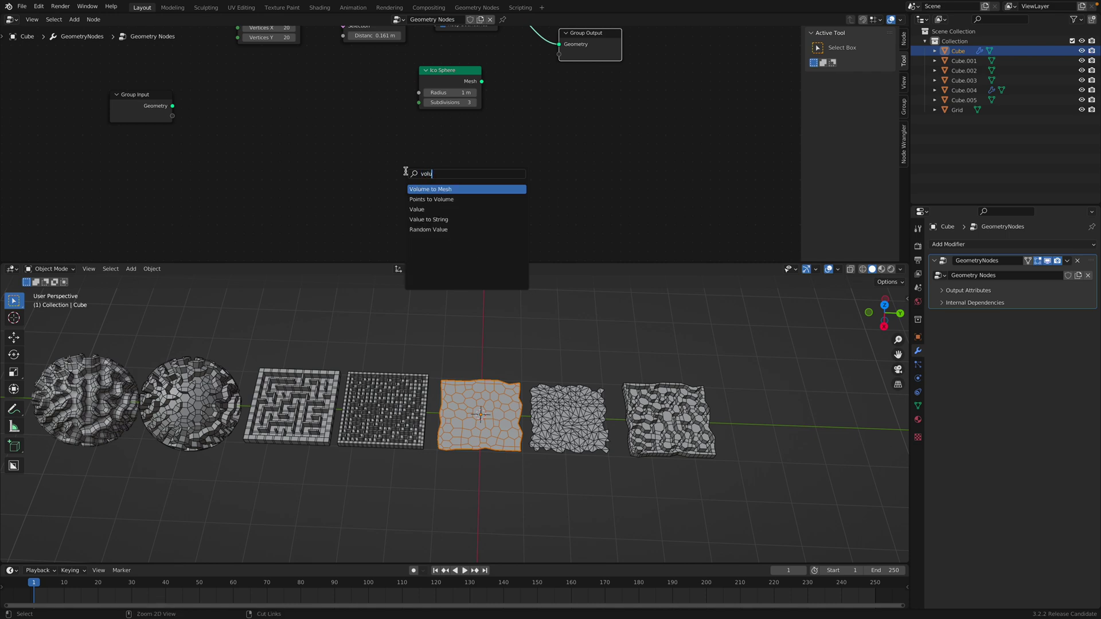
key(Escape)
Step: Save the file and add a monkey mesh to the scene with nothing else selected
key(ctrl+s)
scroll(526, 354, down, 2)
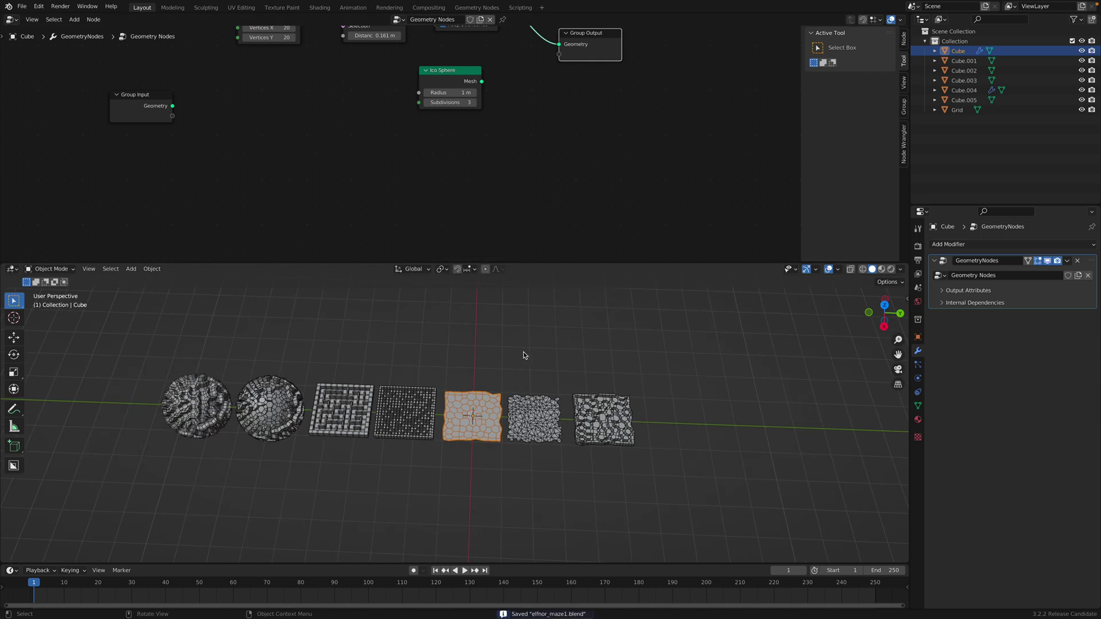
key(alt+a)
key(shift+a)
mouse_move(523, 353)
click(564, 444)
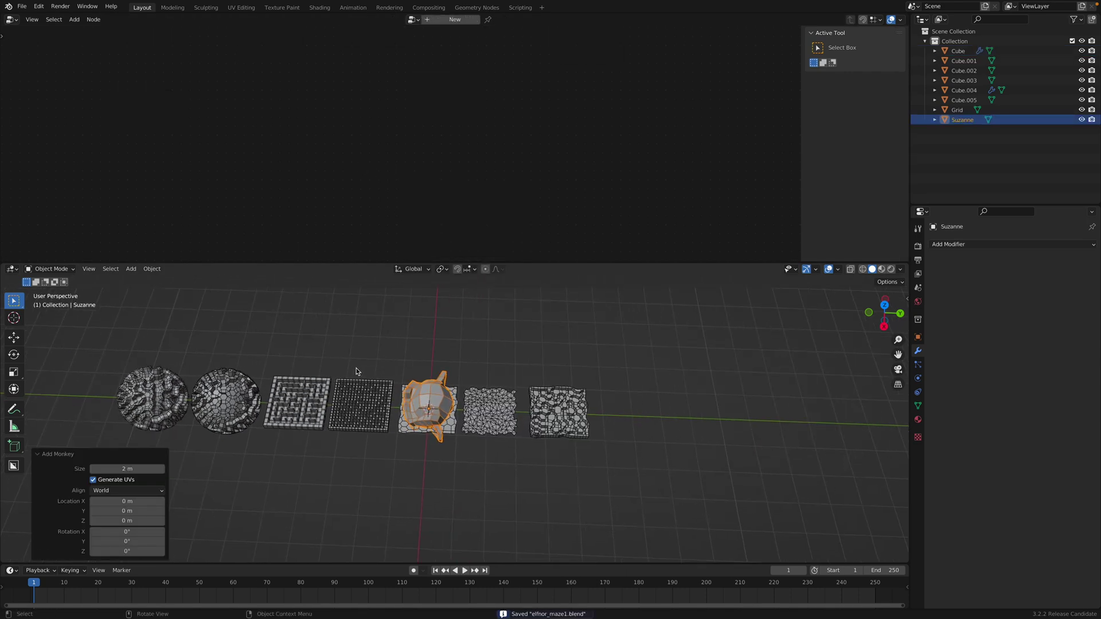
key(g)
key(y)
click(578, 390)
middle_drag(578, 390, 475, 384)
scroll(515, 361, up, 1)
scroll(516, 360, down, 2)
key(alt+g)
Step: Move the monkey about 3.13 m along X, clear of the row of maze meshes
scroll(479, 394, up, 1)
key(g)
key(x)
click(582, 432)
shift+middle_drag(582, 432, 522, 417)
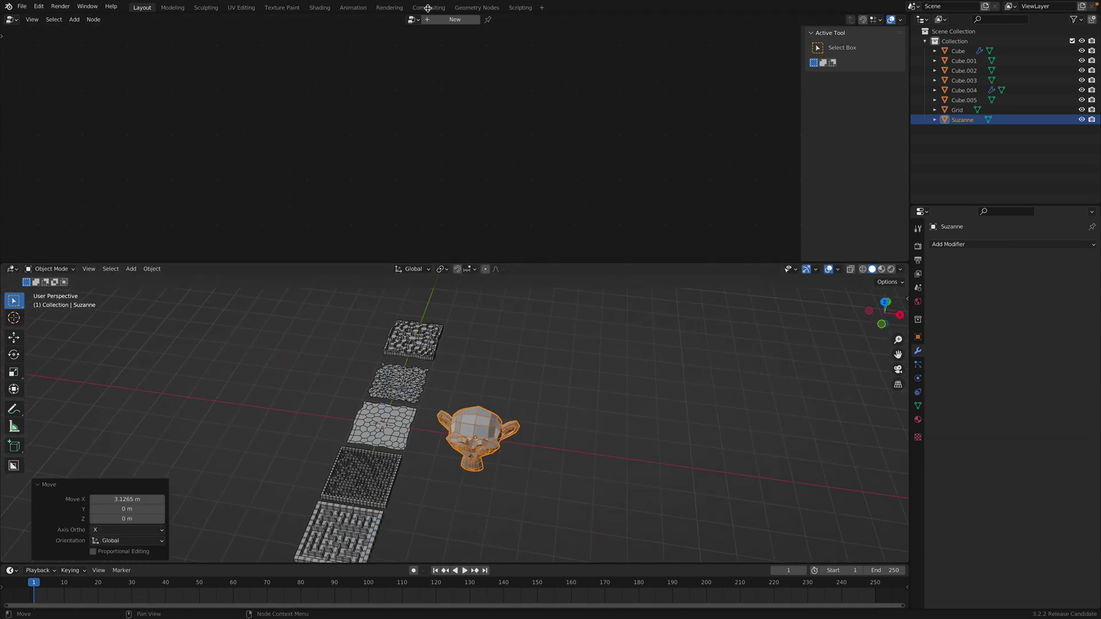
Step: Create a new Geometry Nodes tree on the monkey and search for a Mesh to Volume node
click(432, 21)
key(shift+a)
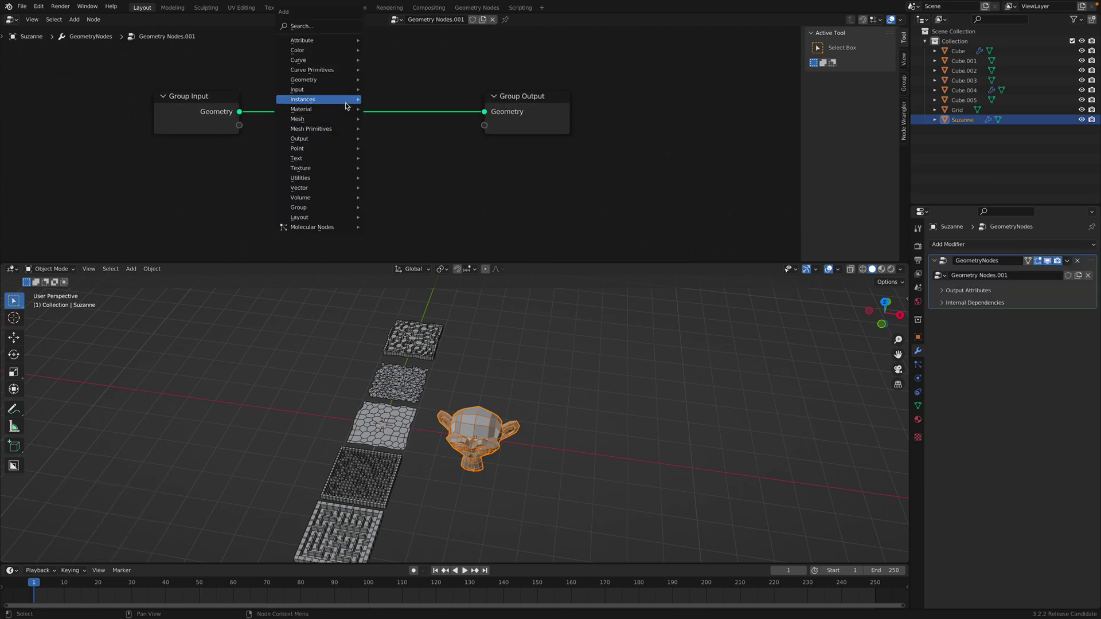
click(348, 24)
text(mesh to vo)
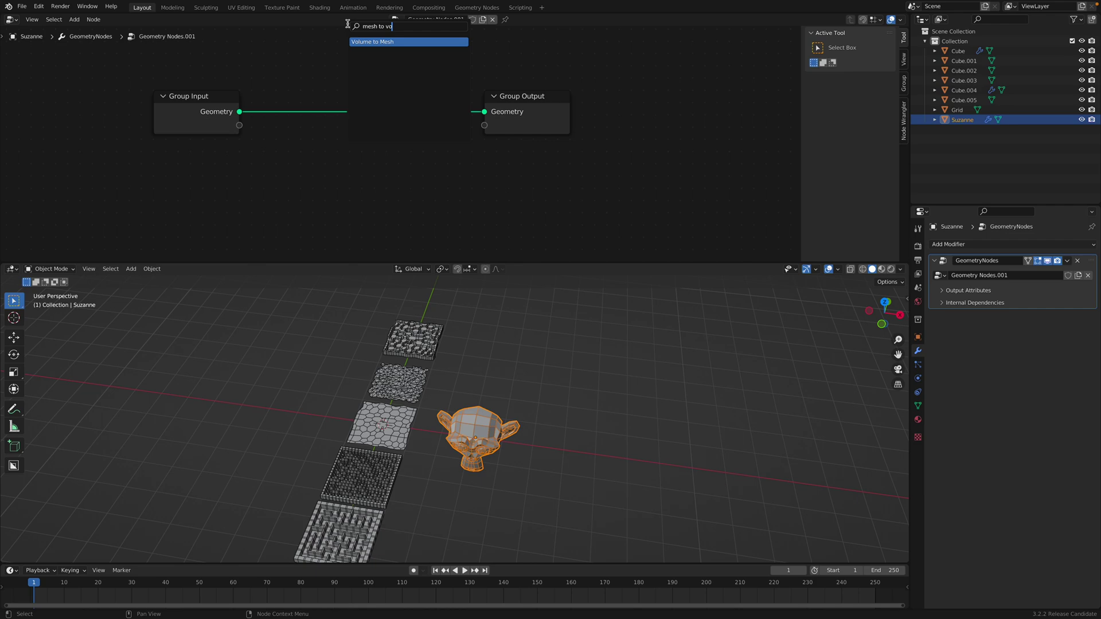
key(ctrl+a)
key(Escape)
Step: Save the file and show the splash screen with the Blender version
key(ctrl+s)
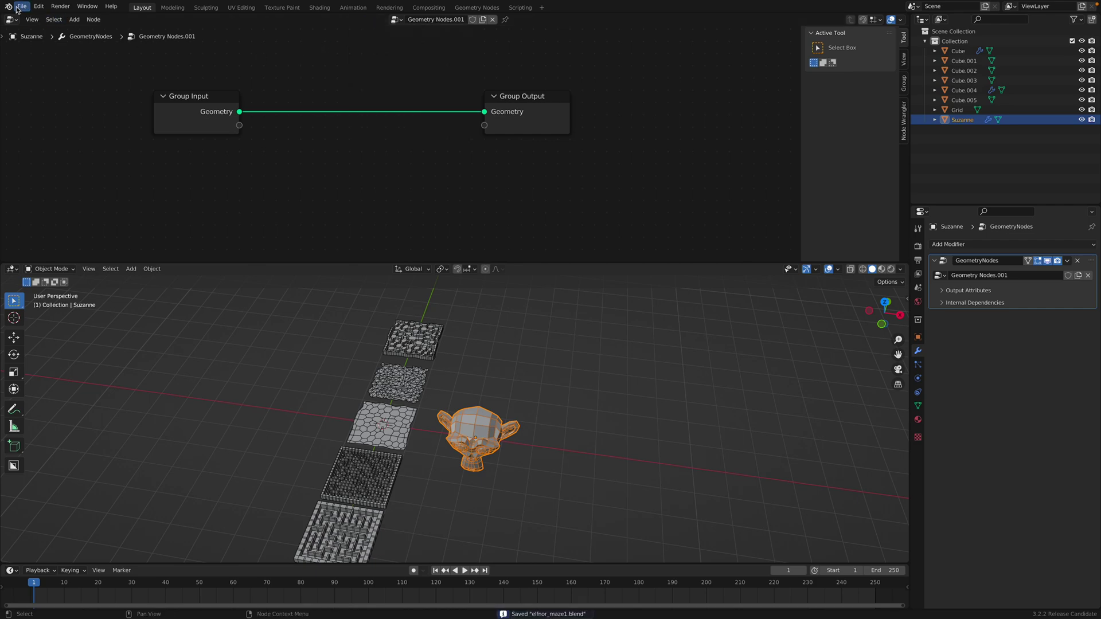
click(9, 7)
click(46, 18)
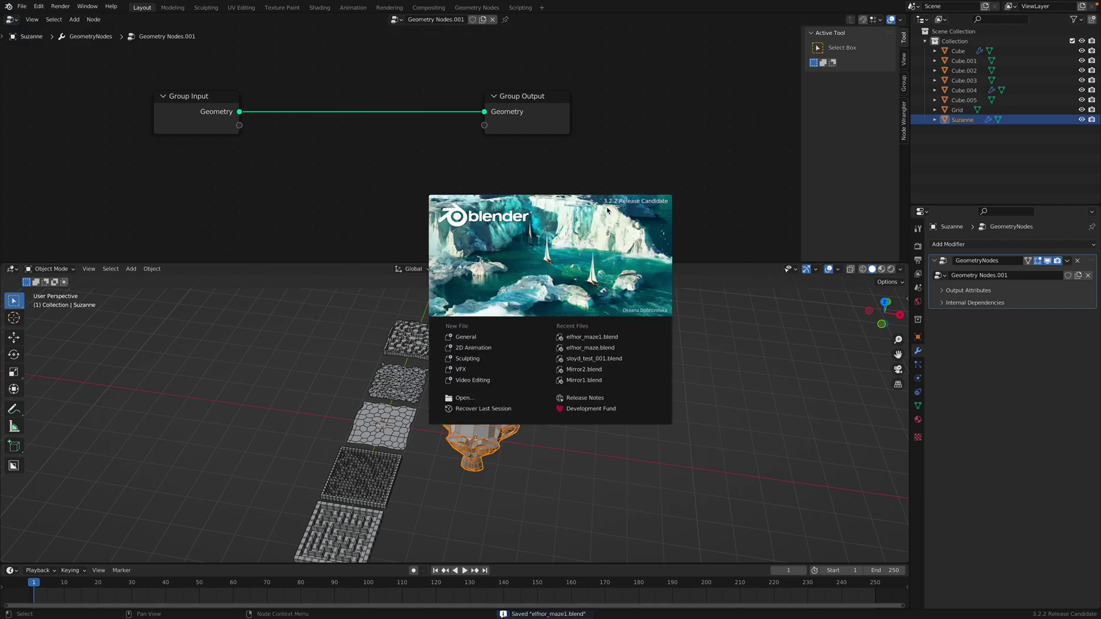
Step: Enter Edit Mode on the monkey and select all of its geometry
click(611, 153)
middle_drag(507, 425, 501, 411)
scroll(502, 411, up, 3)
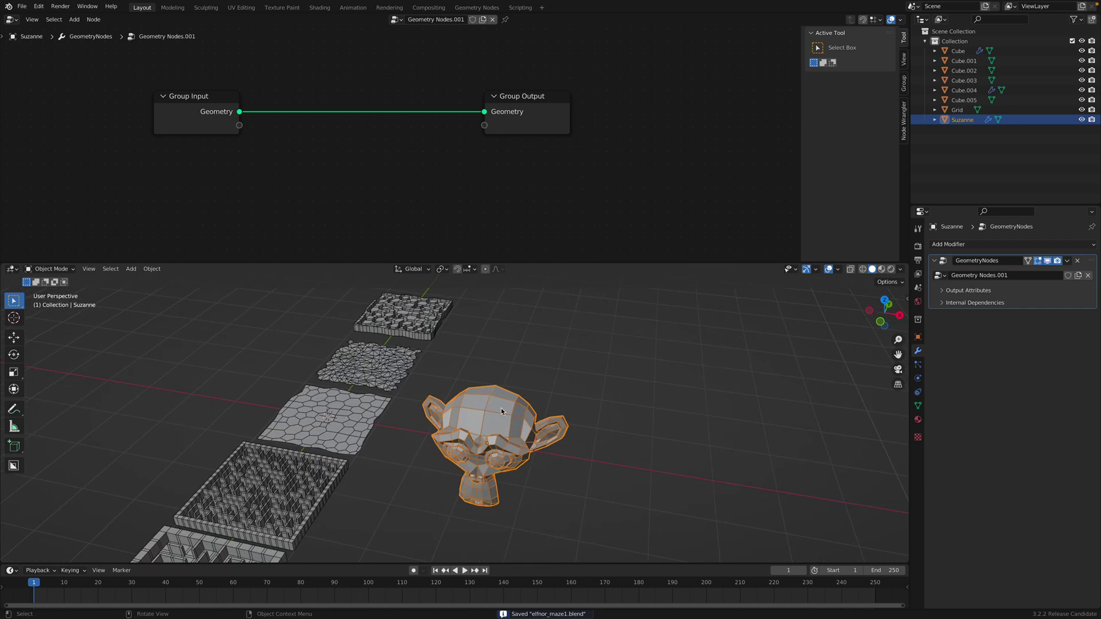
scroll(502, 411, up, 2)
key(Tab)
scroll(527, 406, up, 1)
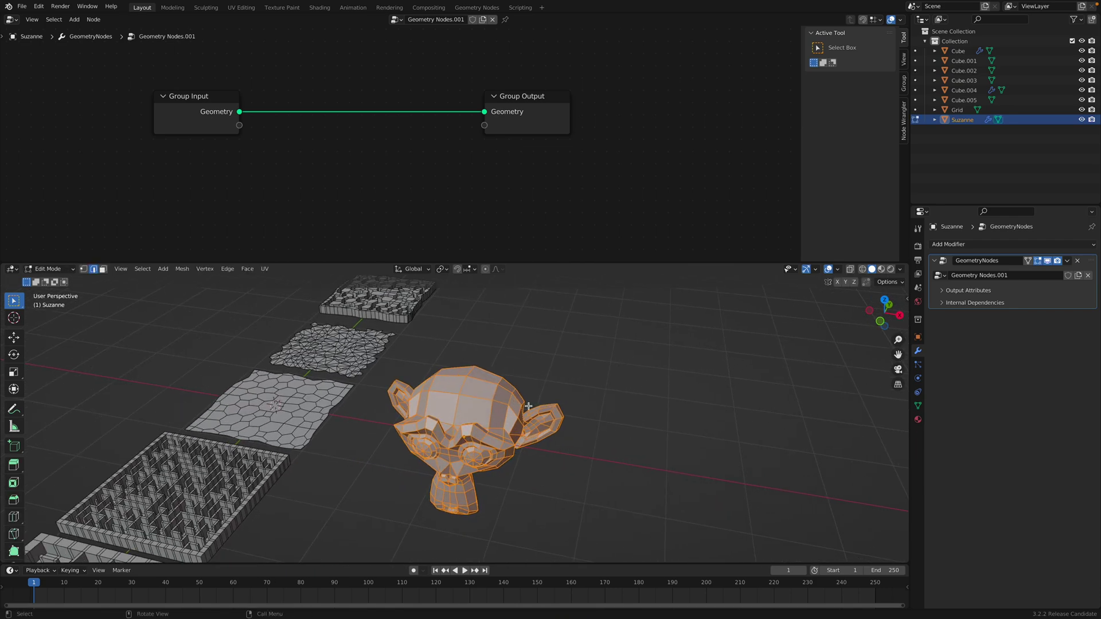
key(alt+a)
key(a)
middle_drag(532, 418, 534, 411)
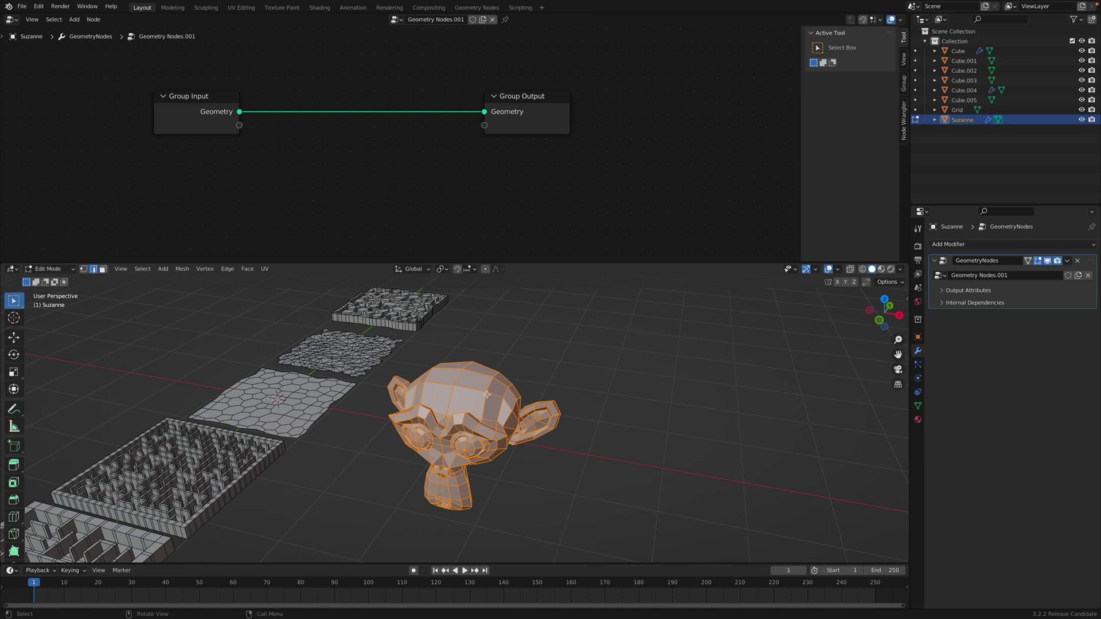
Step: Generate a maze on the selected monkey mesh with a path width of 0.007 and return to Object Mode
click(183, 269)
click(200, 285)
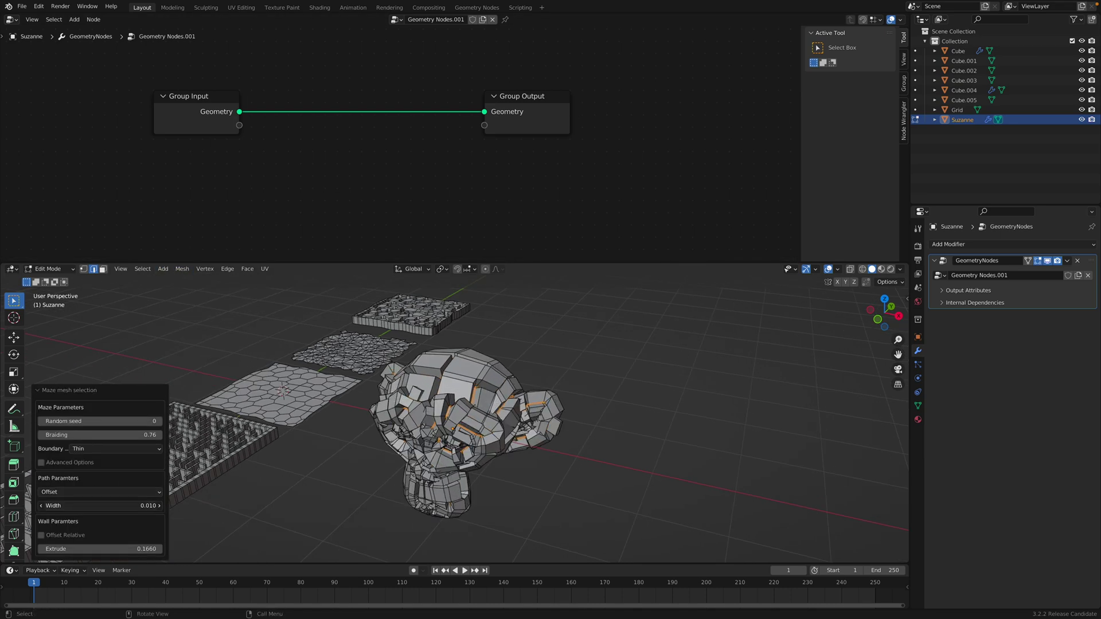
mouse_move(100, 505)
mouse_down()
mouse_move(132, 505)
mouse_move(100, 505)
mouse_up()
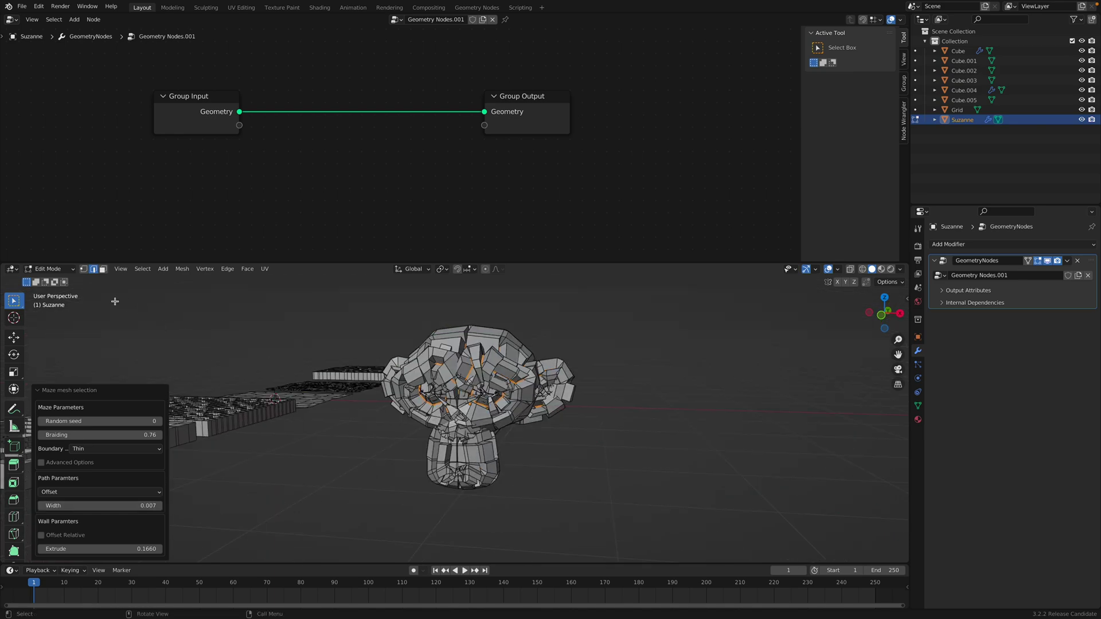
click(56, 269)
click(55, 280)
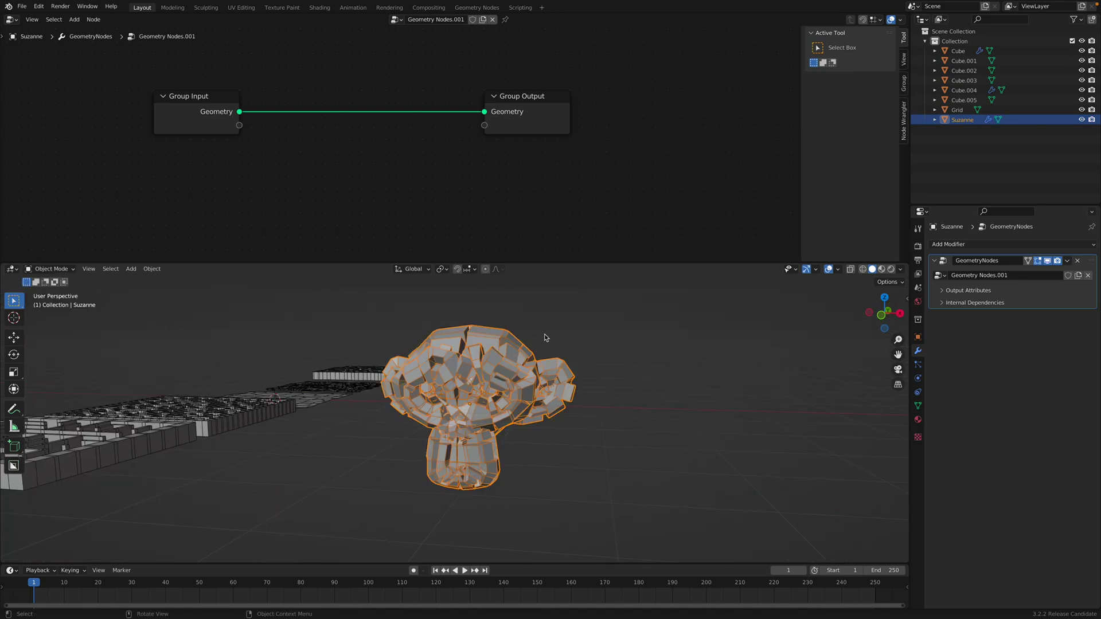
Step: Delete the monkey from the scene and save the file
click(589, 334)
middle_drag(590, 334, 482, 401)
scroll(551, 396, up, 3)
click(507, 462)
scroll(476, 436, down, 2)
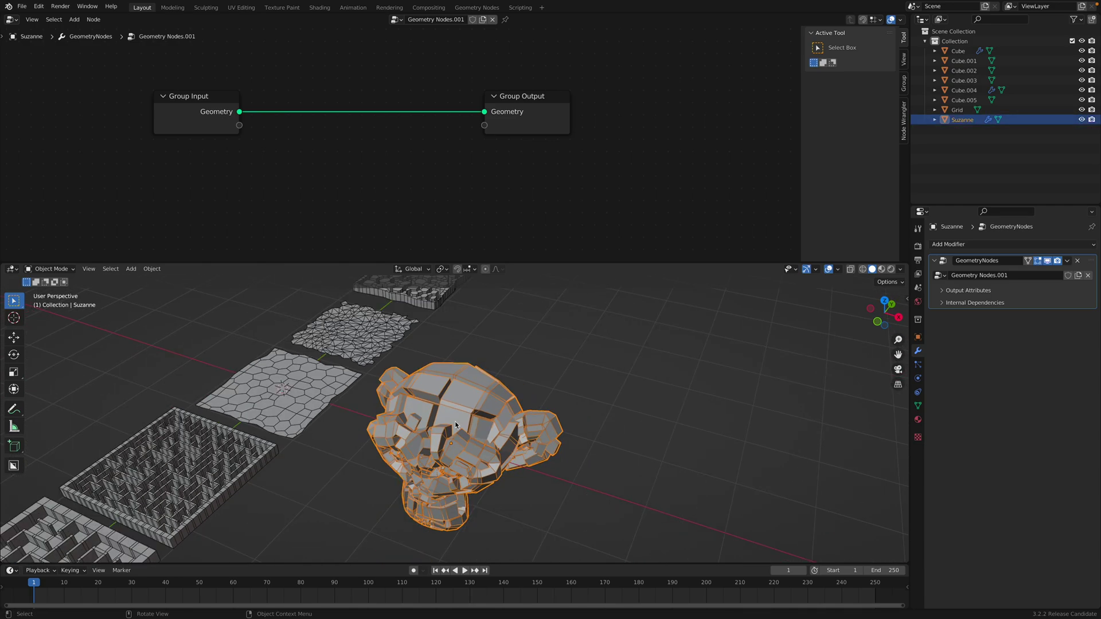
key(Delete)
middle_drag(453, 424, 548, 405)
key(ctrl+s)
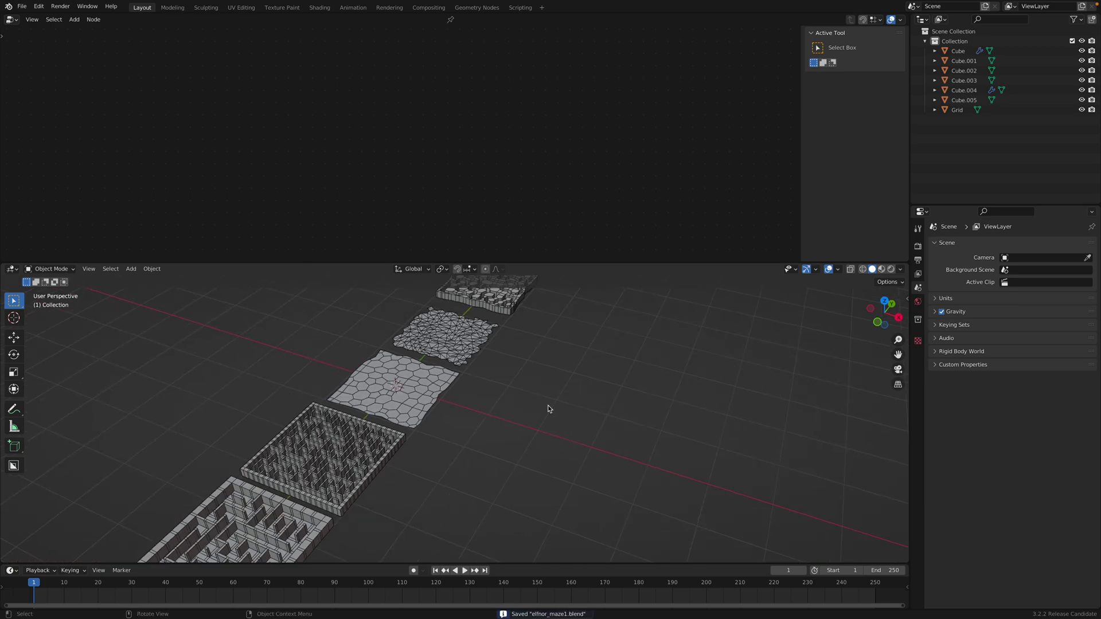
Step: Quit Blender and clear the Finder and JDownloader windows from the desktop, accepting the duplicate links
key(super+q)
click(916, 604)
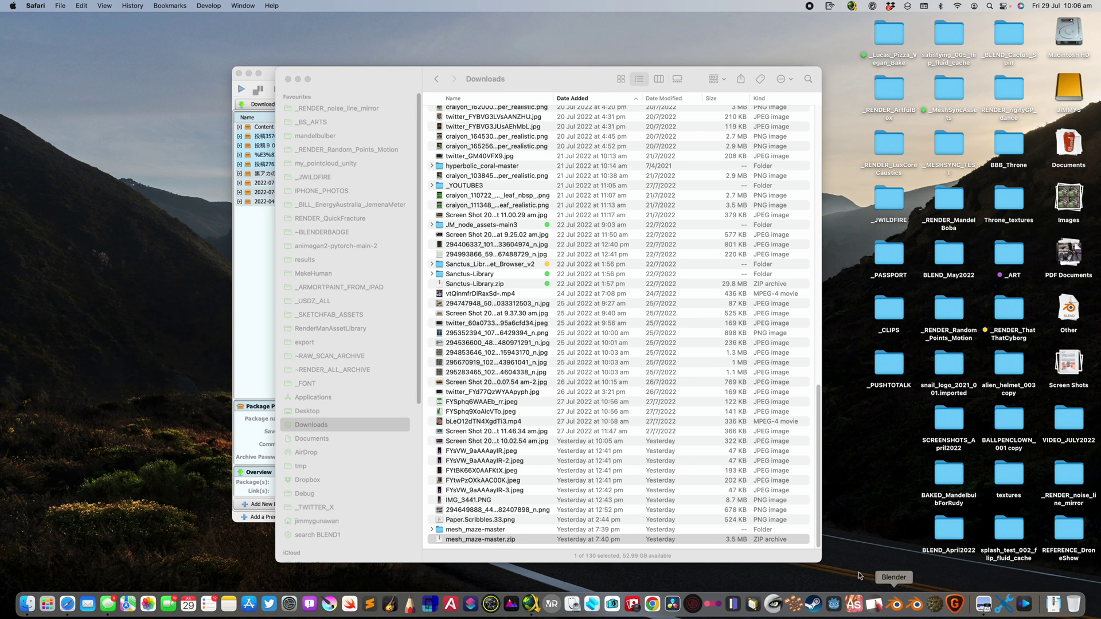
click(289, 80)
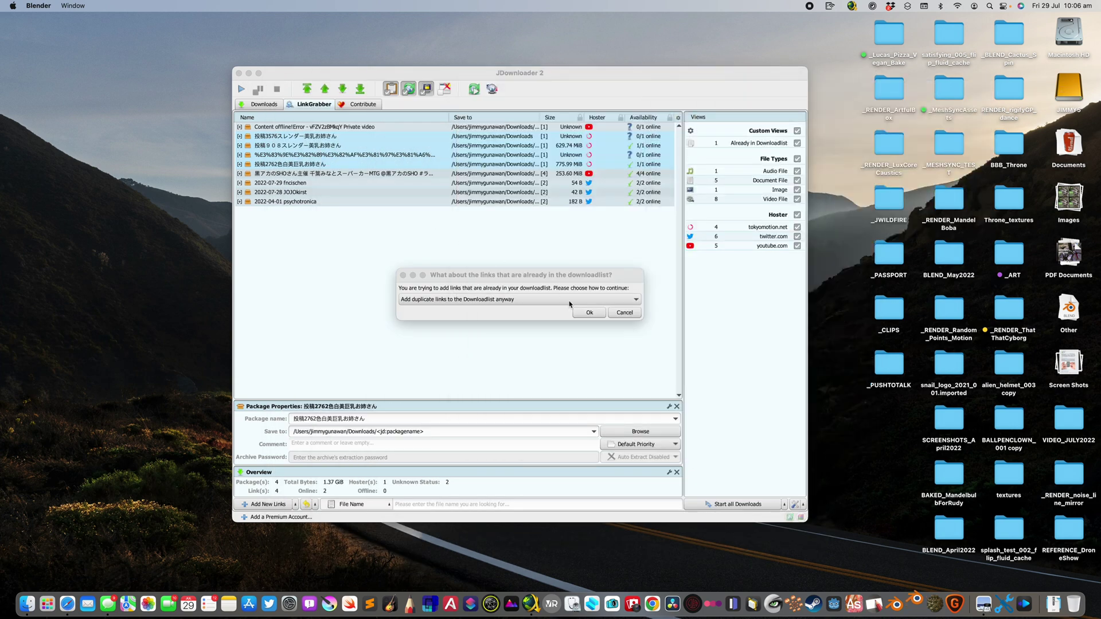
click(588, 312)
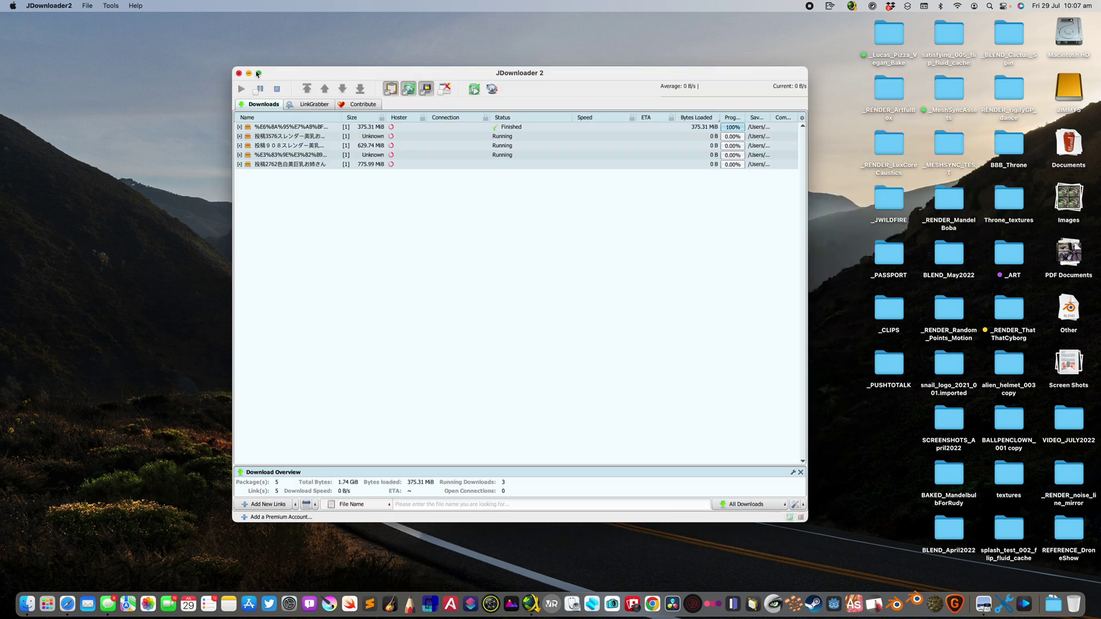
click(248, 73)
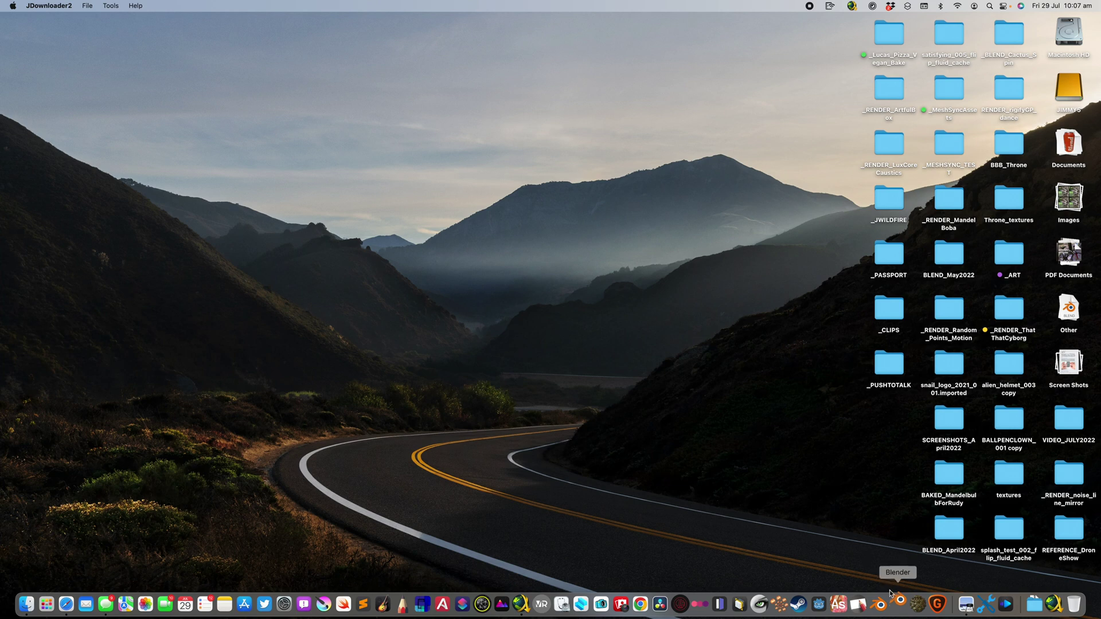
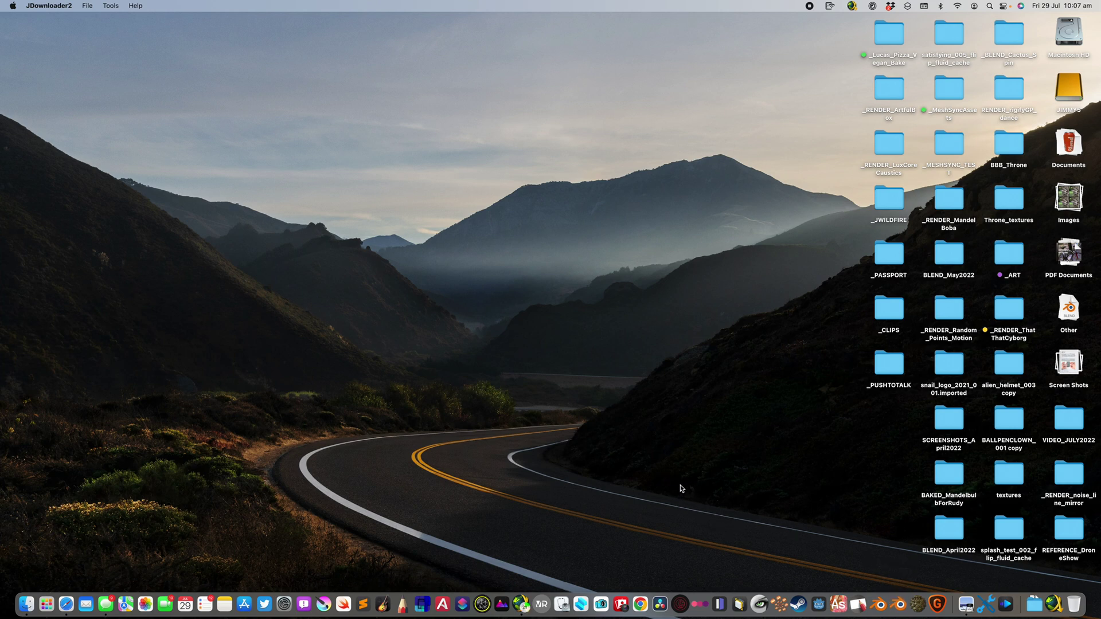
Step: Launch Blender 3.3.0 Alpha and replace all default scene objects with a monkey mesh
click(899, 605)
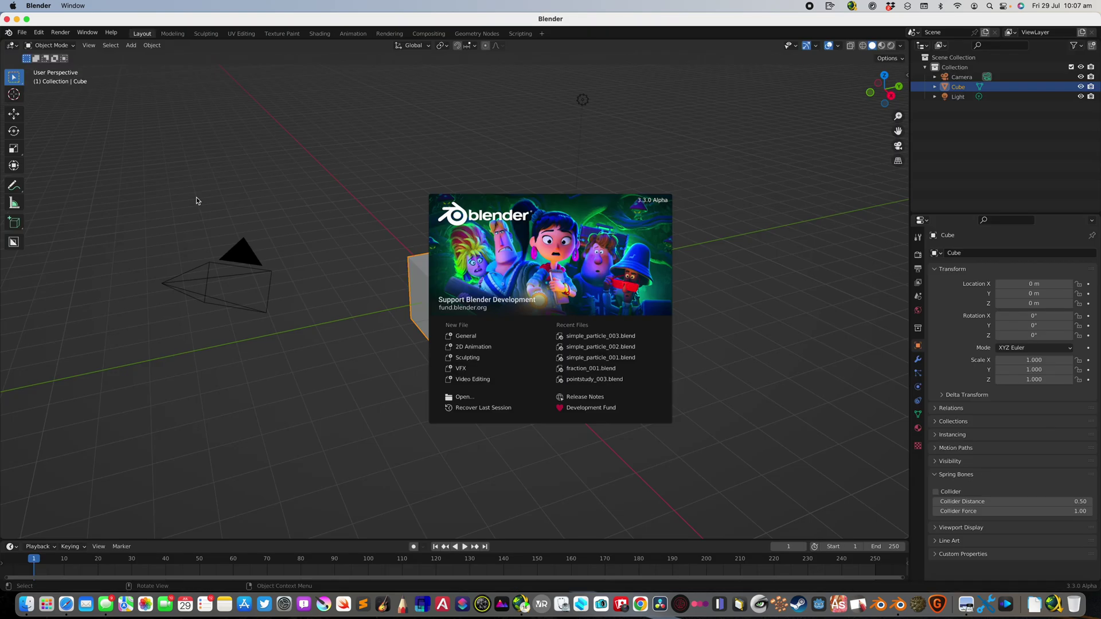
click(248, 208)
key(a)
key(Delete)
key(shift+a)
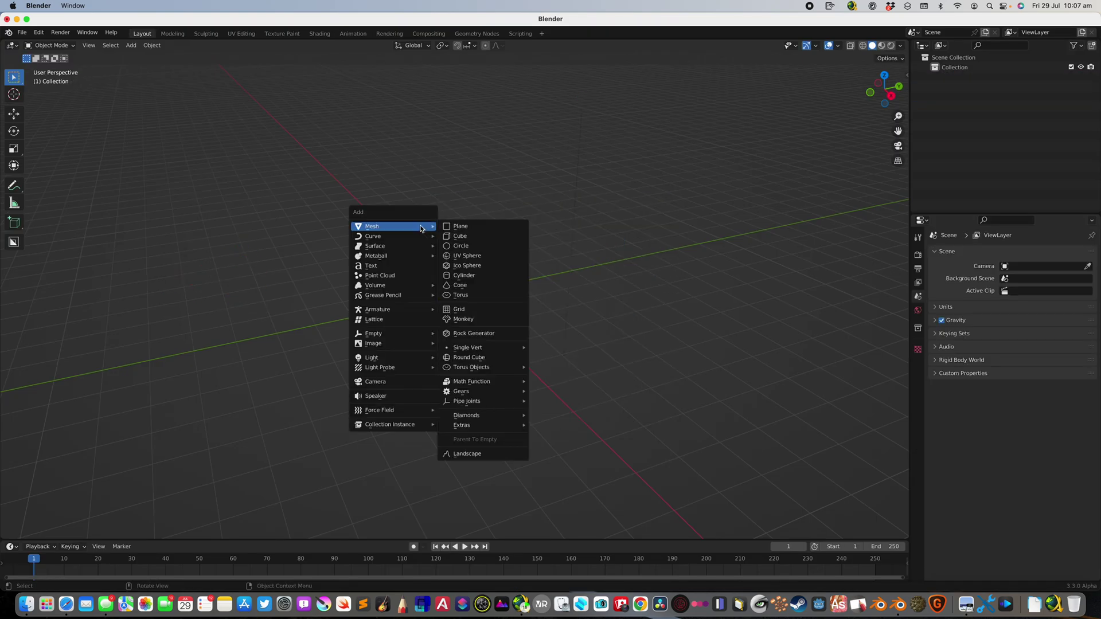
click(468, 319)
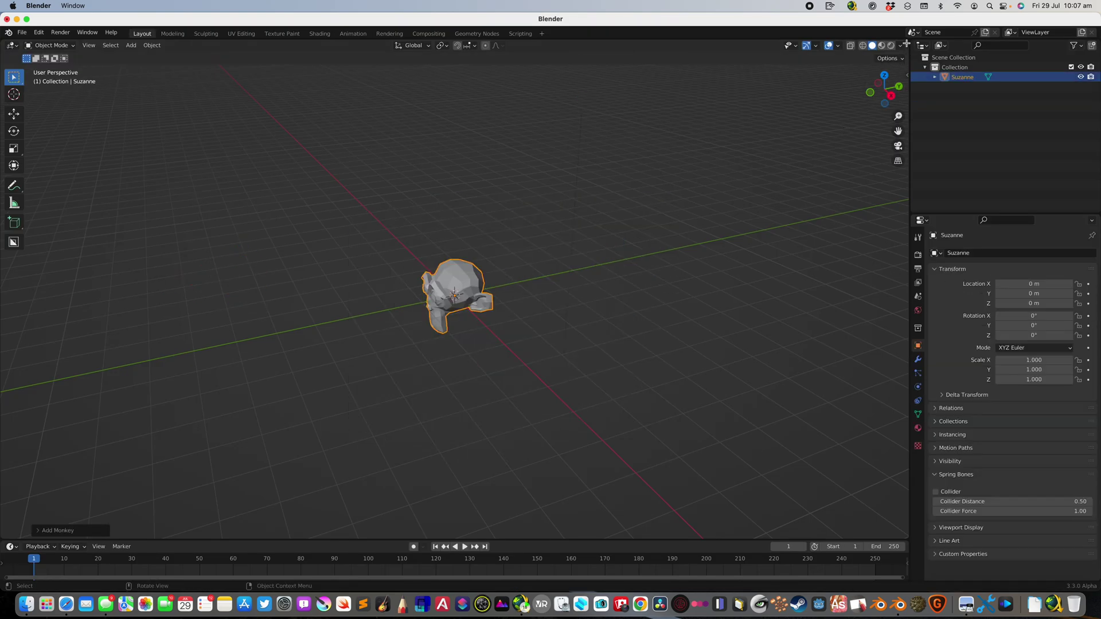
Step: Split the viewport to get a Geometry Node Editor above it and create a new node tree on the monkey
drag(906, 44, 831, 275)
click(11, 45)
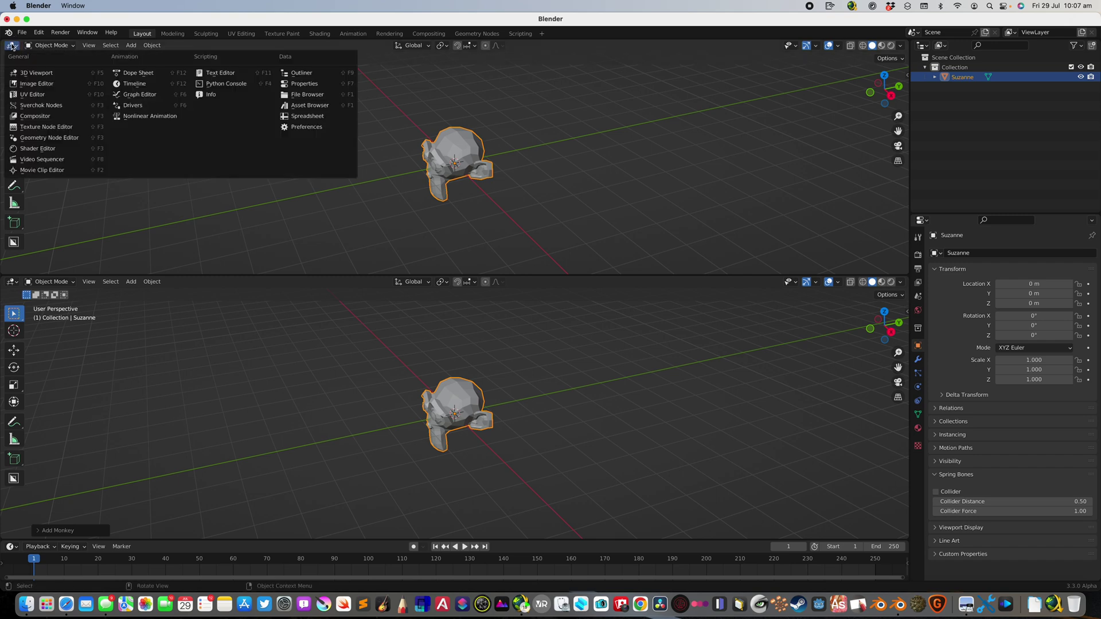
click(50, 138)
click(442, 45)
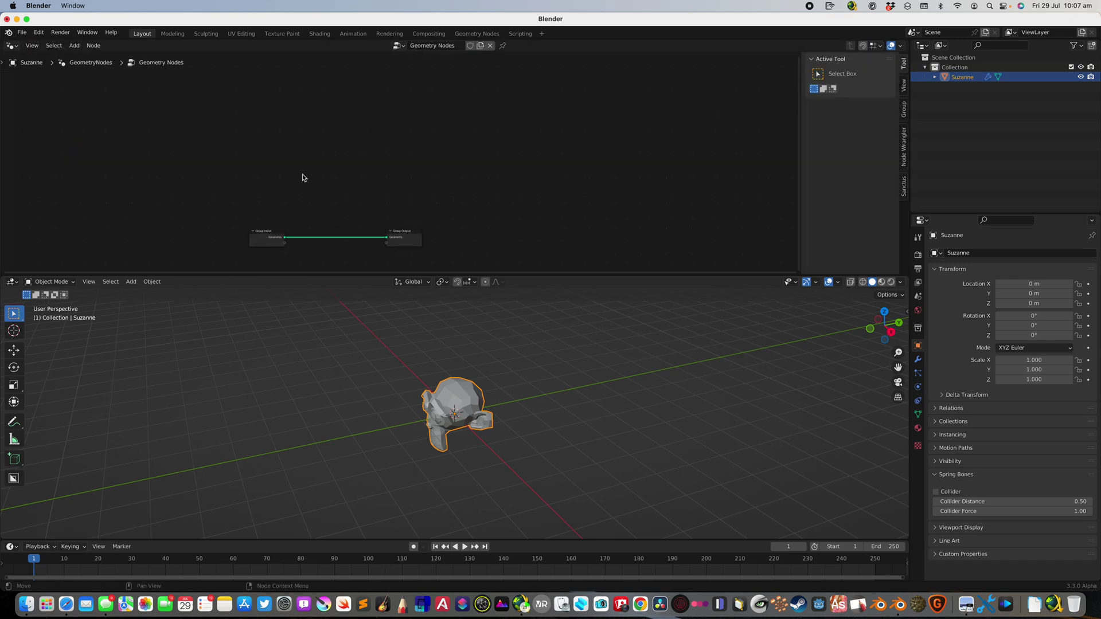
Step: Insert a Mesh to Volume node between the Group Input and Group Output
key(shift+a)
click(286, 81)
text(vol)
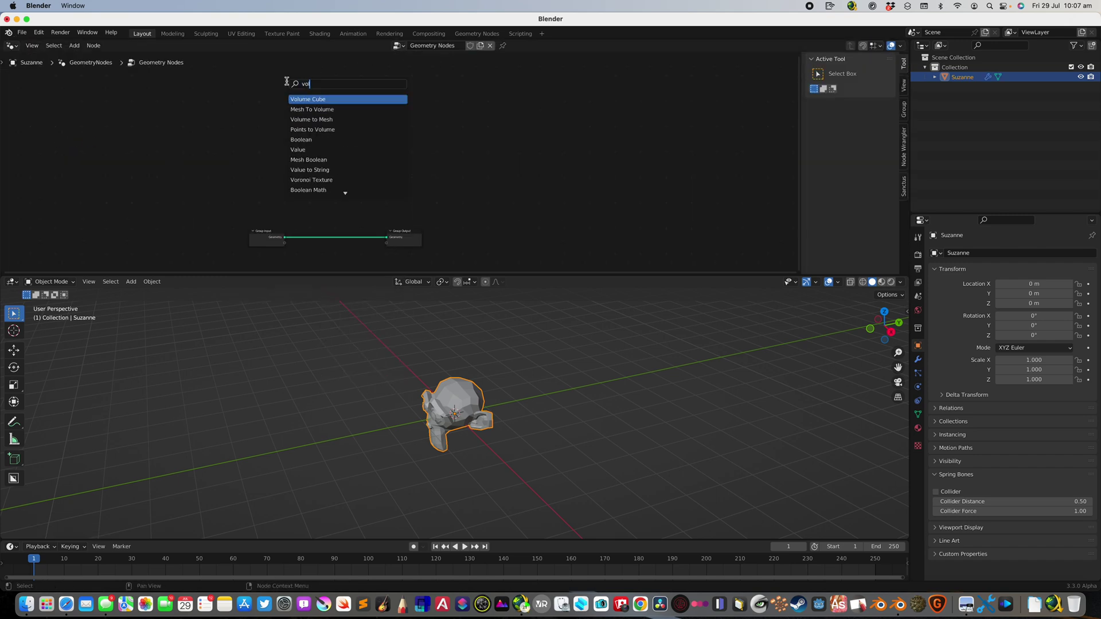
text(m)
click(291, 109)
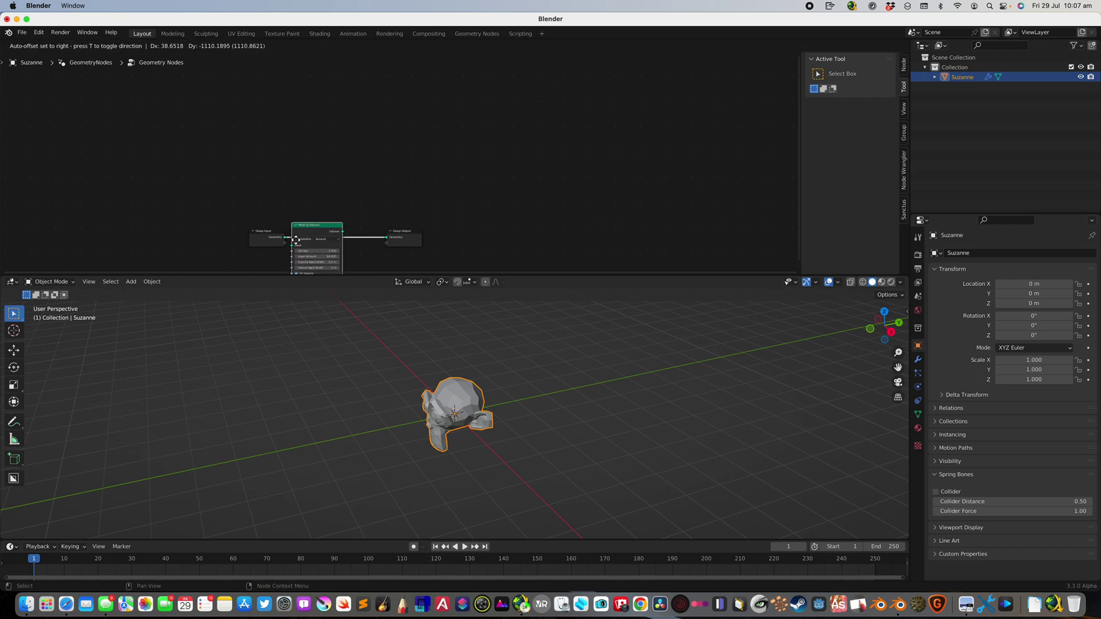
click(309, 233)
Step: Make room before the Group Output and insert a Volume to Mesh node after Mesh to Volume
middle_drag(310, 211, 277, 149)
scroll(277, 148, up, 2)
drag(370, 180, 371, 180)
key(shift+a)
click(365, 149)
text(volu)
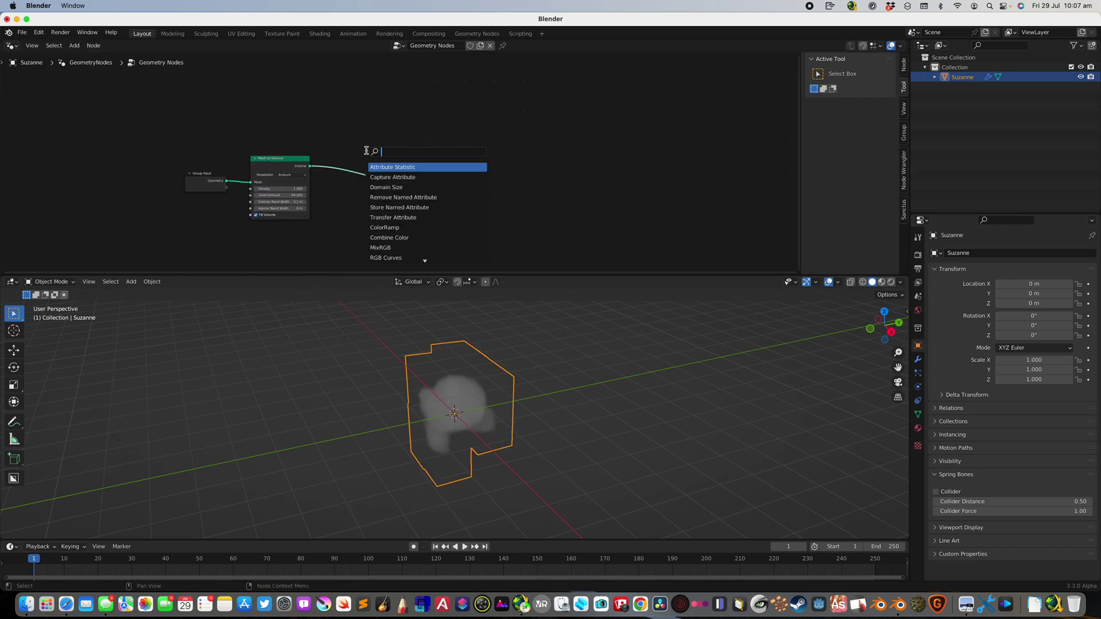
click(374, 186)
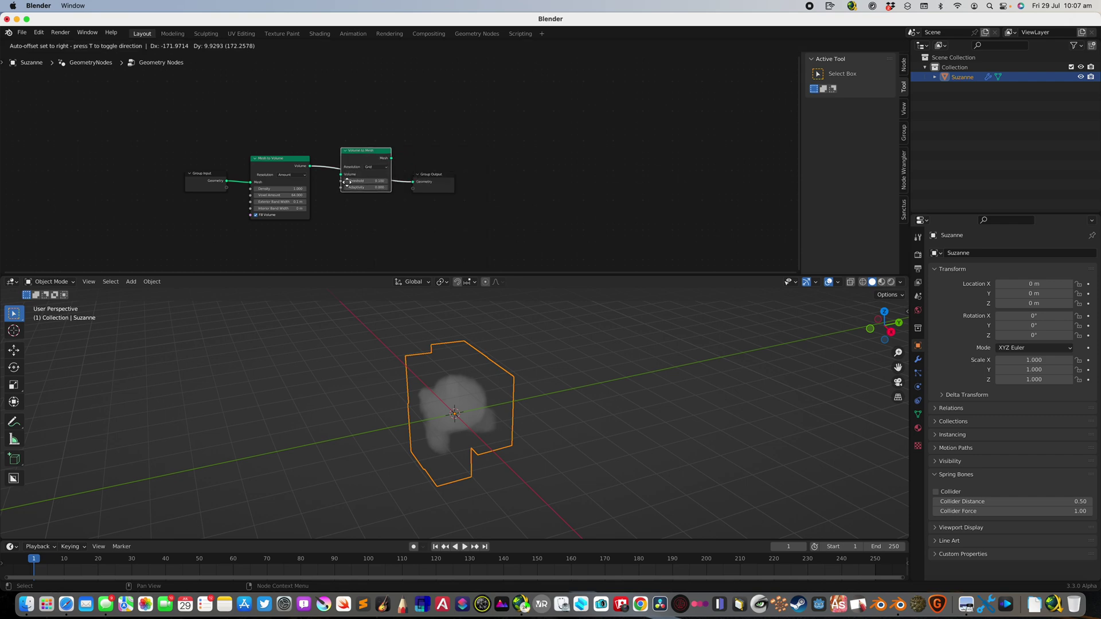
click(331, 178)
scroll(330, 179, up, 2)
scroll(344, 218, up, 1)
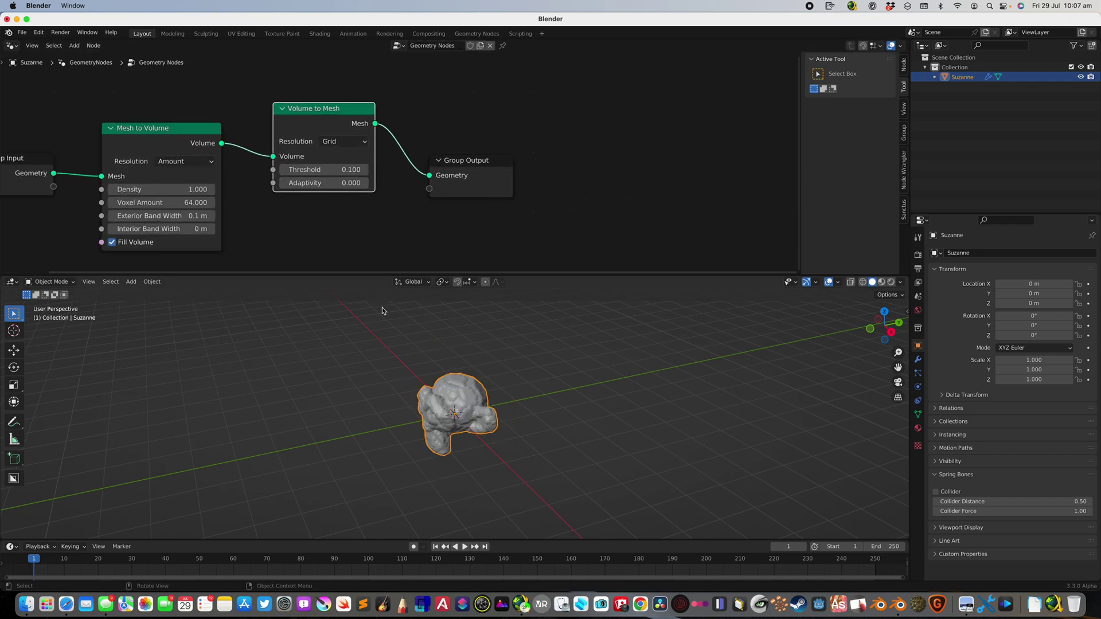
Step: Check the monkey in wireframe and solid shading, and set the Mesh to Volume exterior band width to 0 m
scroll(401, 344, up, 3)
scroll(443, 371, up, 2)
key(z)
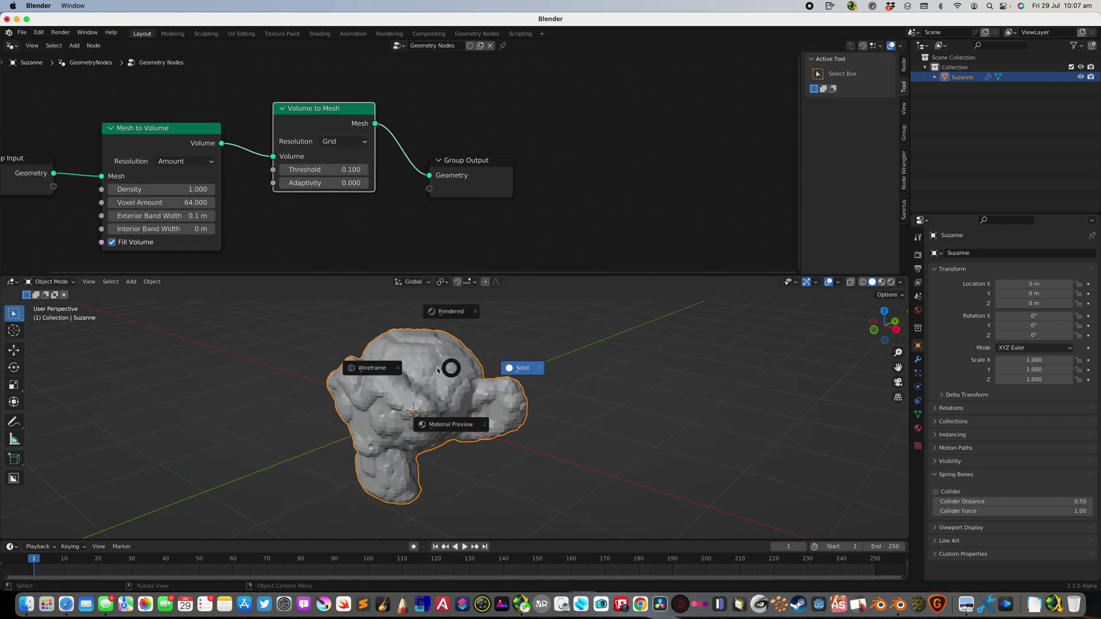
click(412, 366)
key(z)
click(429, 370)
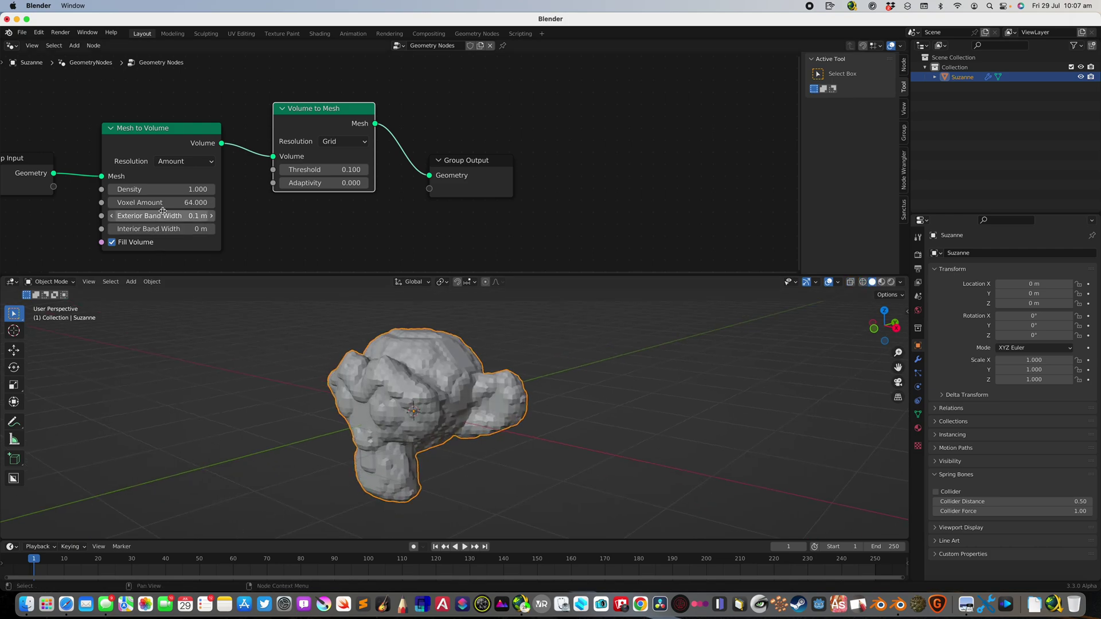
drag(161, 216, 132, 215)
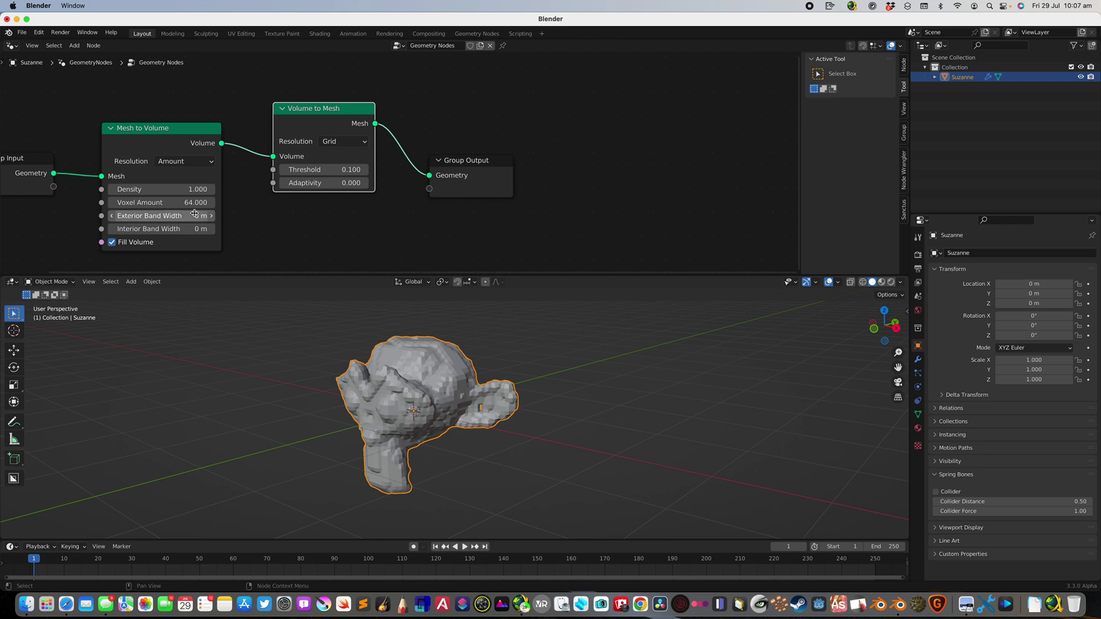
Step: Save the file to the Desktop as volume_maze_001
key(super+s)
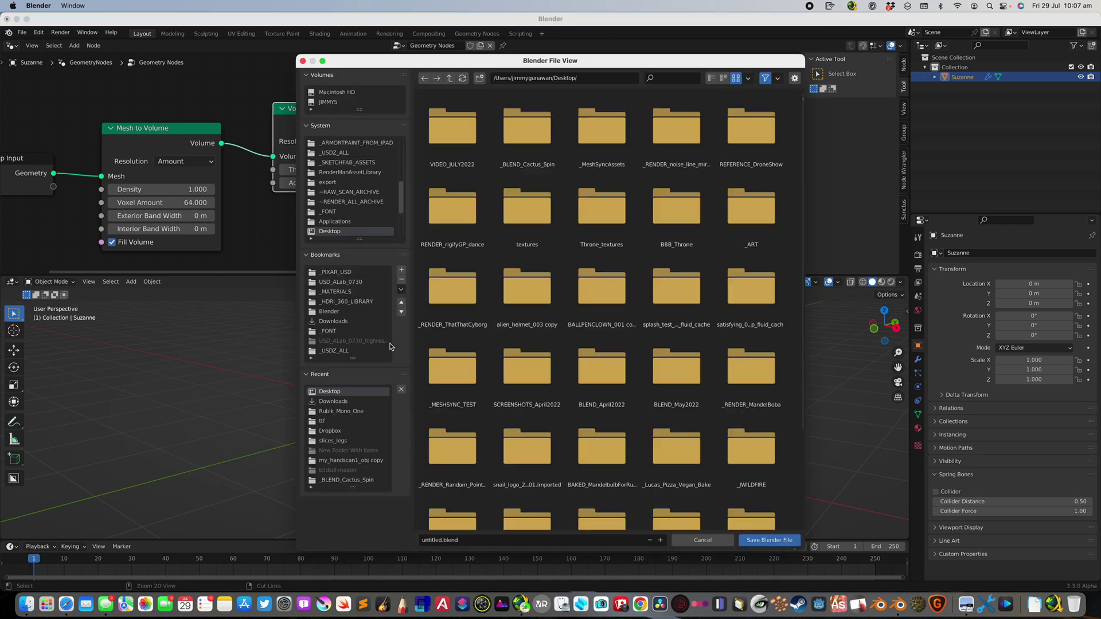
click(443, 543)
double_click(433, 542)
text(volume_maze_001)
click(771, 539)
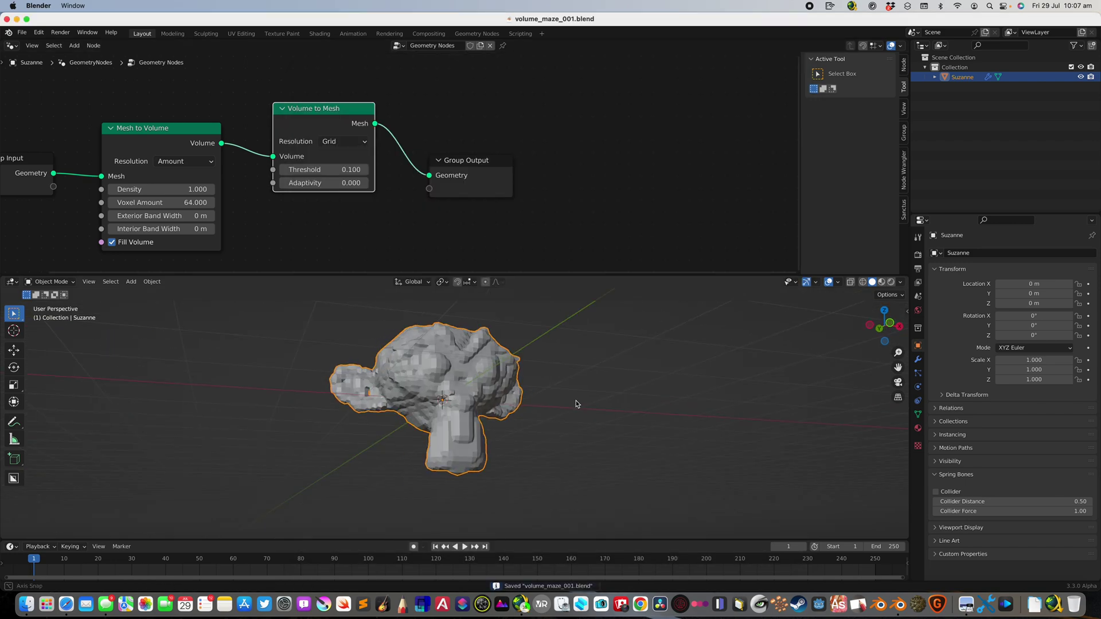
Step: Set the Voxel Amount of the Mesh to Volume node to 100
middle_drag(516, 434, 455, 376)
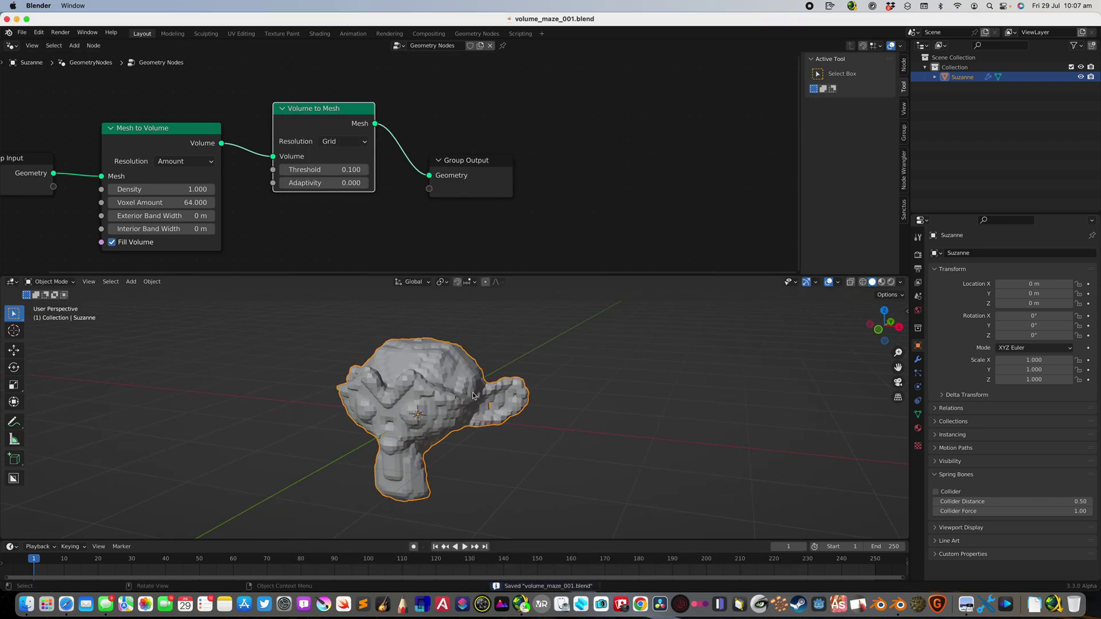
scroll(473, 396, up, 3)
scroll(464, 401, down, 2)
drag(184, 202, 186, 202)
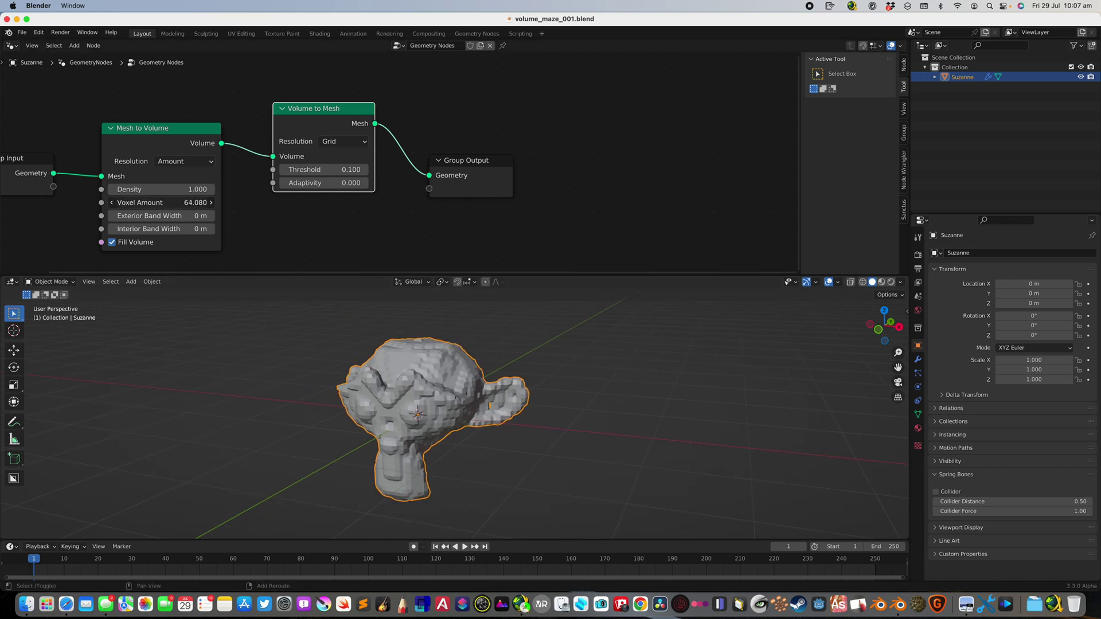
click(186, 203)
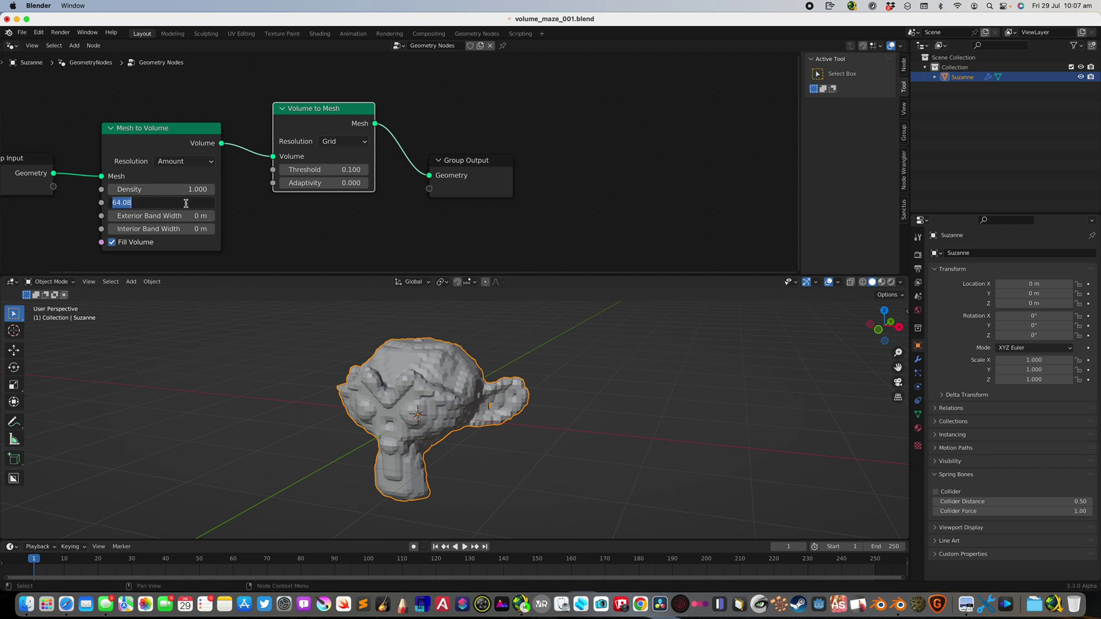
text(100)
key(Return)
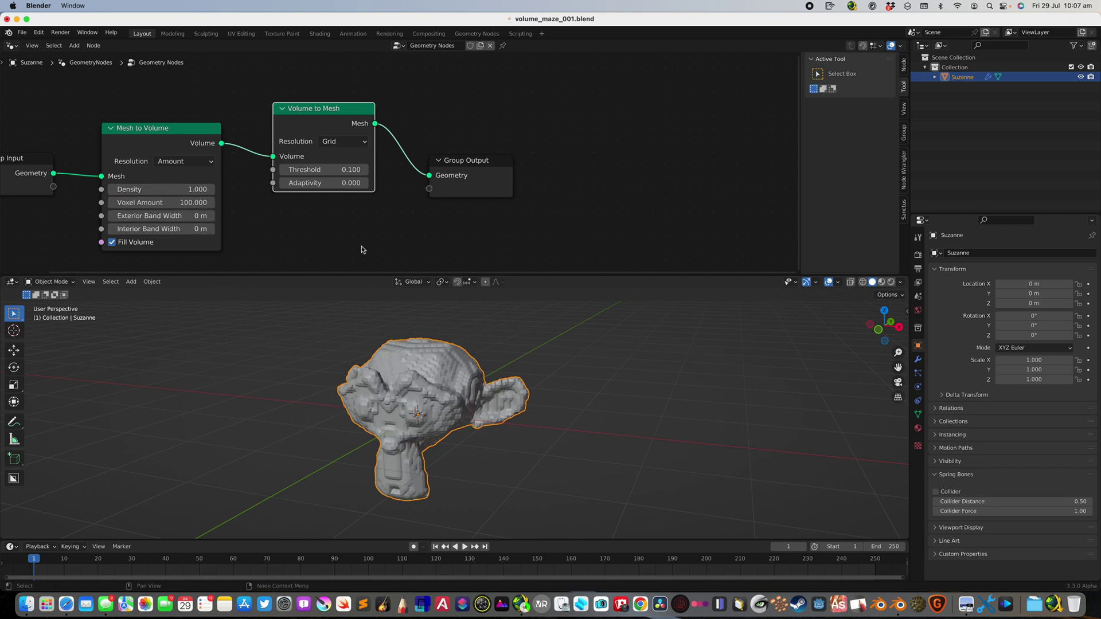
Step: Save the file and move the Group Output node farther from Volume to Mesh
scroll(362, 249, down, 2)
middle_drag(491, 150, 453, 145)
key(super+s)
drag(442, 156, 490, 160)
Step: Duplicate the voxelised monkey beside the original and apply the Geometry Nodes modifier on the copy
middle_drag(461, 373, 387, 353)
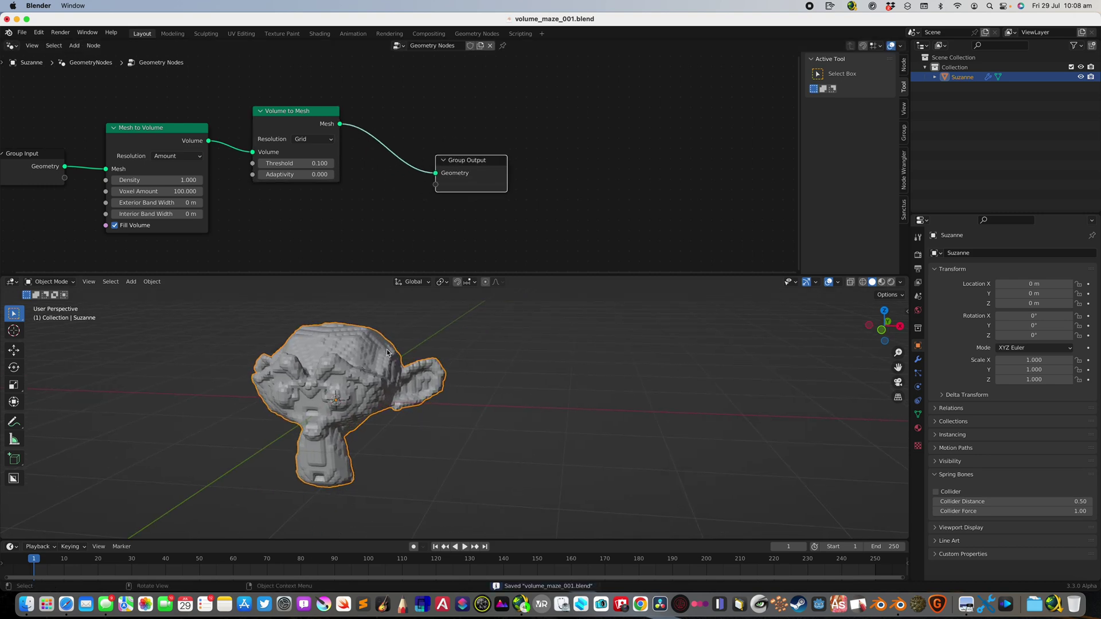
key(shift+d)
click(569, 352)
click(917, 359)
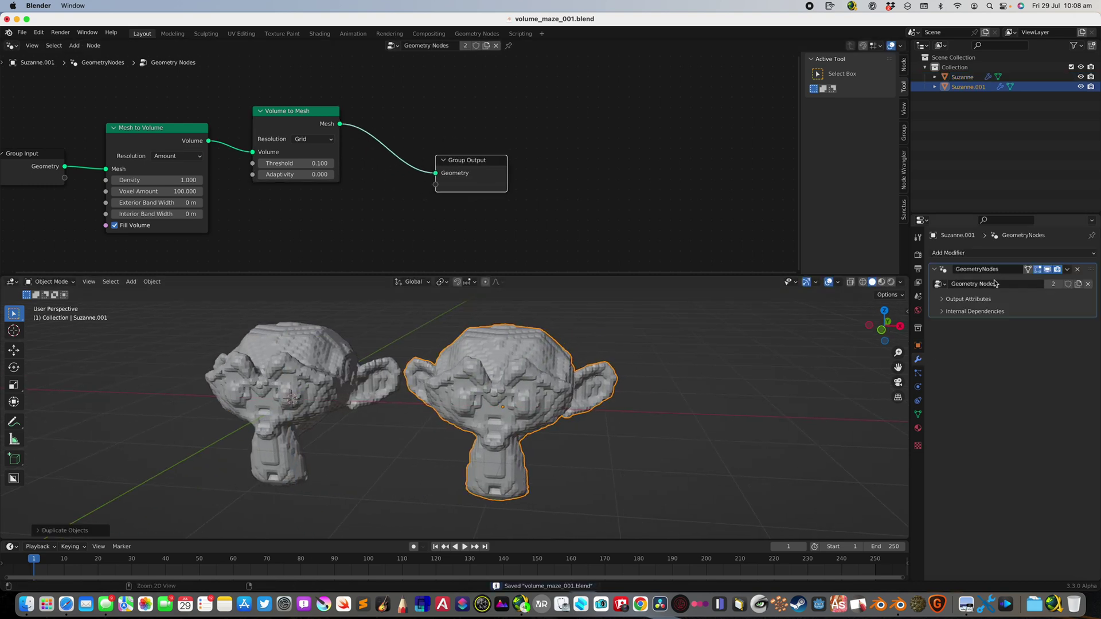
key(ctrl+a)
Step: Inspect the copied monkey's mesh in wireframe shading and return to solid shading
key(z)
click(550, 361)
key(z)
click(596, 360)
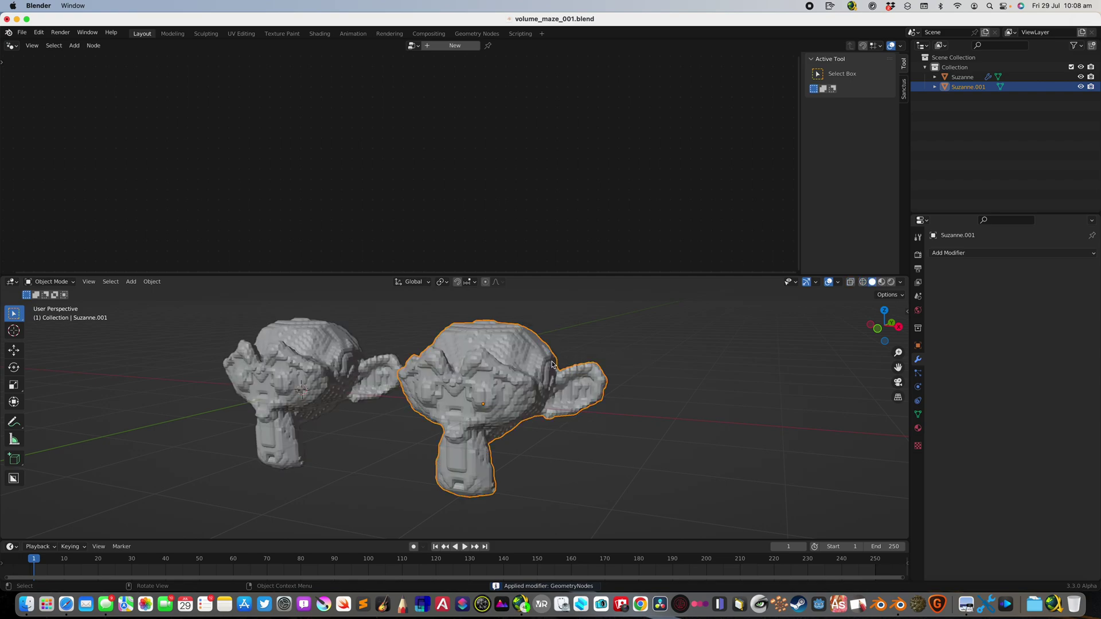
Step: Enlarge the 3D viewport and search the add-on preferences for "maze"
middle_drag(528, 354, 544, 353)
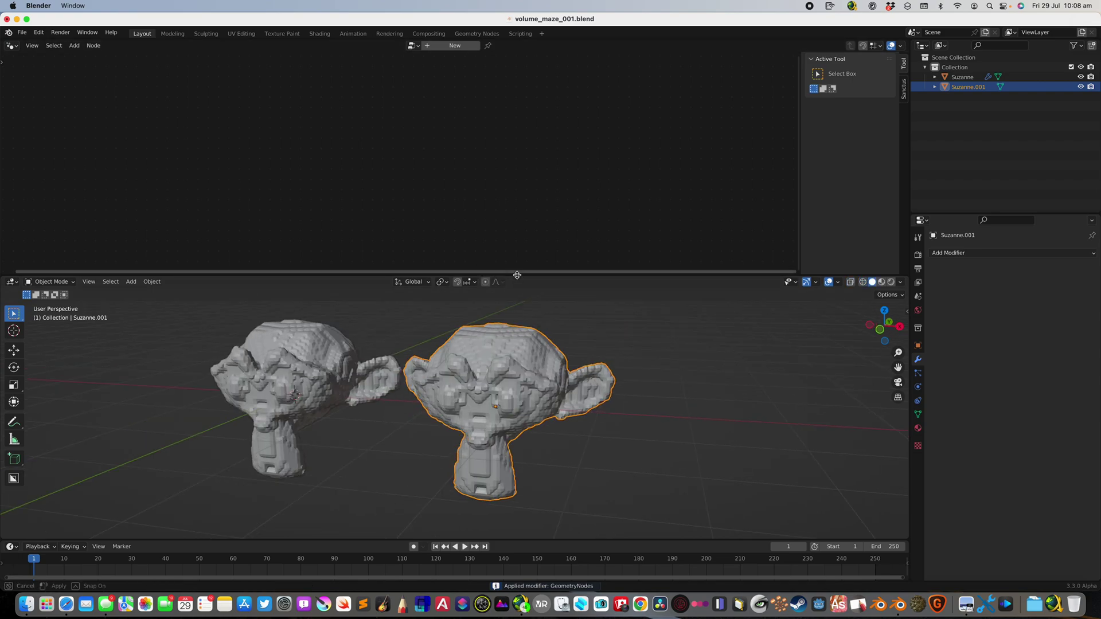
drag(499, 274, 418, 196)
click(41, 33)
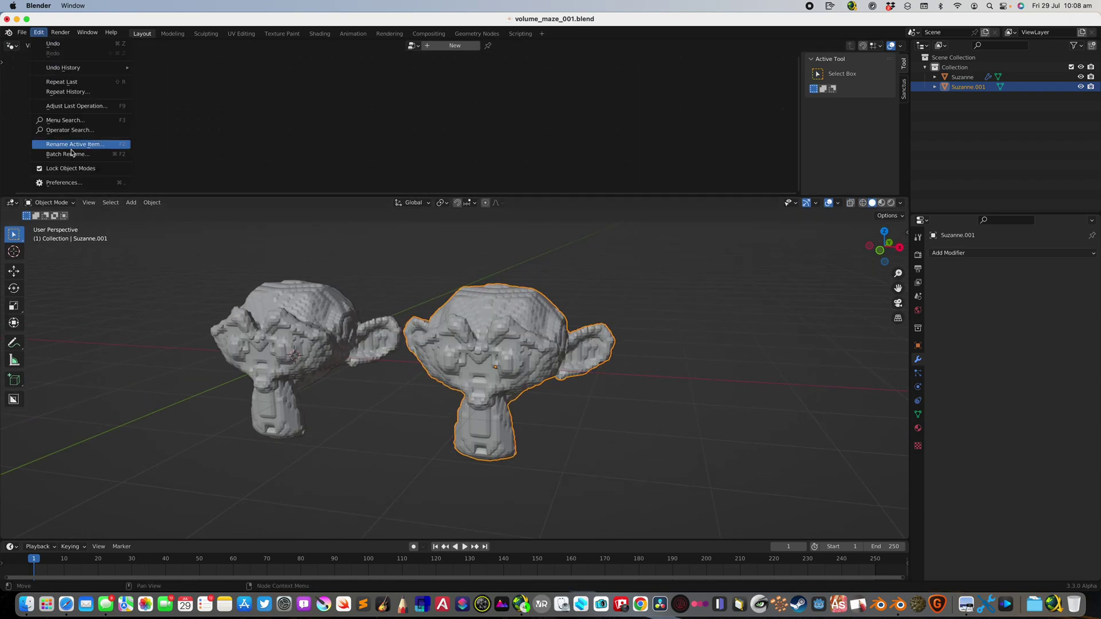
click(63, 179)
click(23, 145)
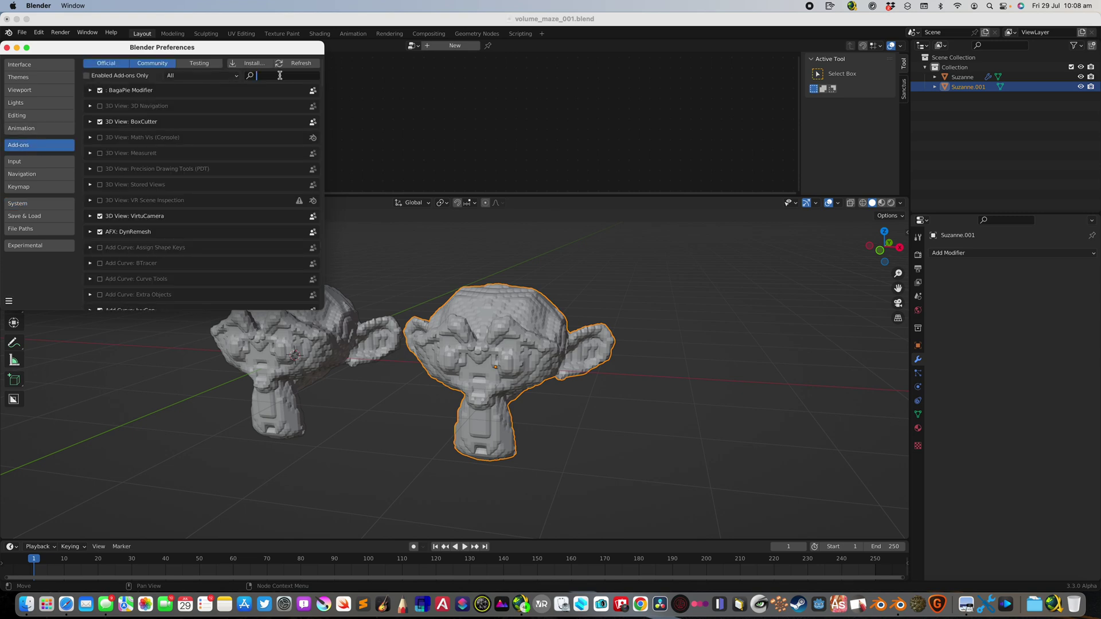
text(maze)
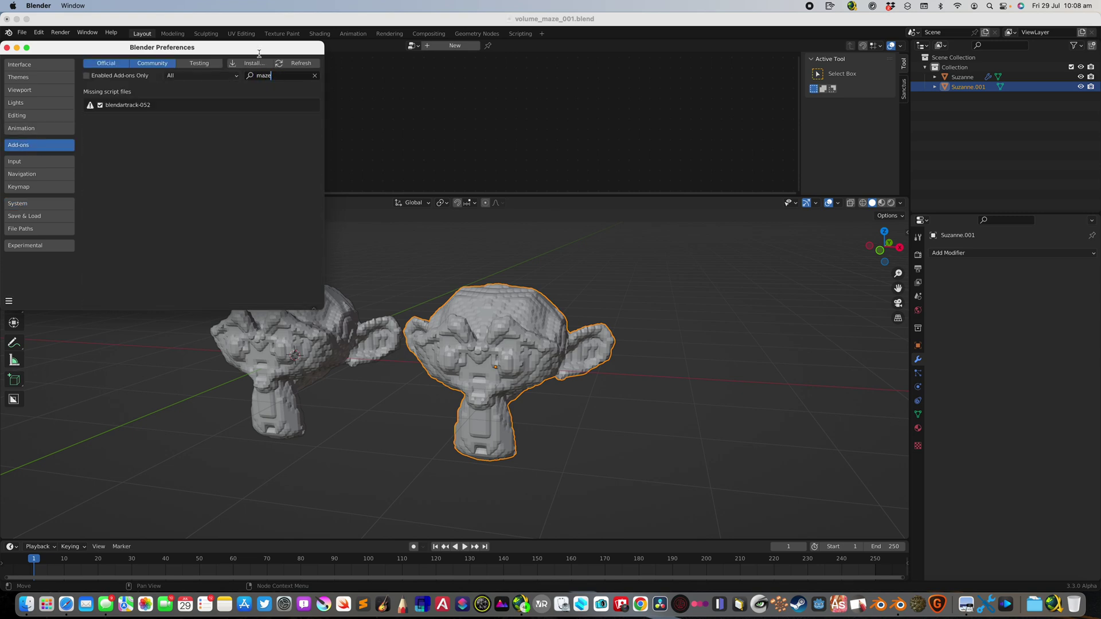
Step: Install mesh_maze-master.zip from the Downloads folder, enable the Mesh: Maze any Mesh add-on, and close the preferences
drag(259, 54, 357, 76)
click(359, 91)
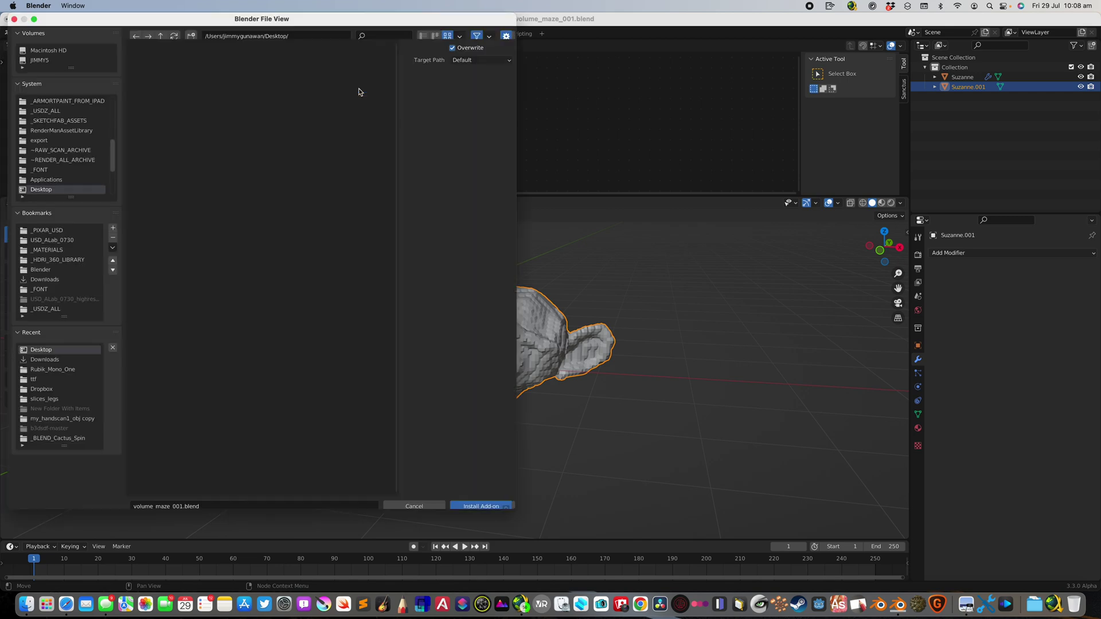
scroll(67, 179, down, 2)
click(75, 180)
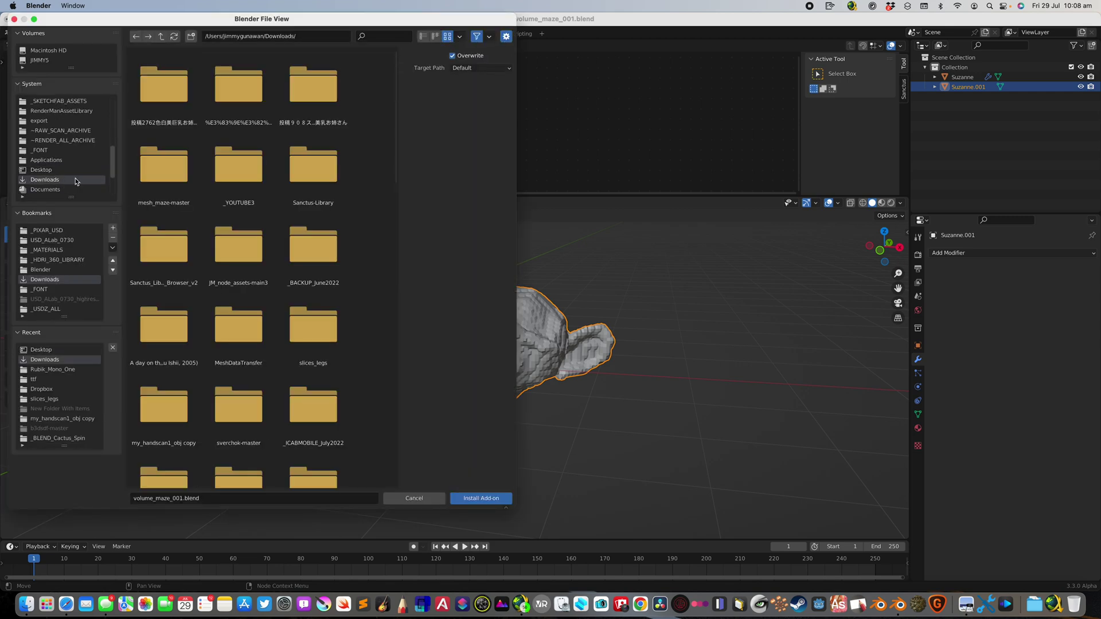
drag(396, 147, 411, 483)
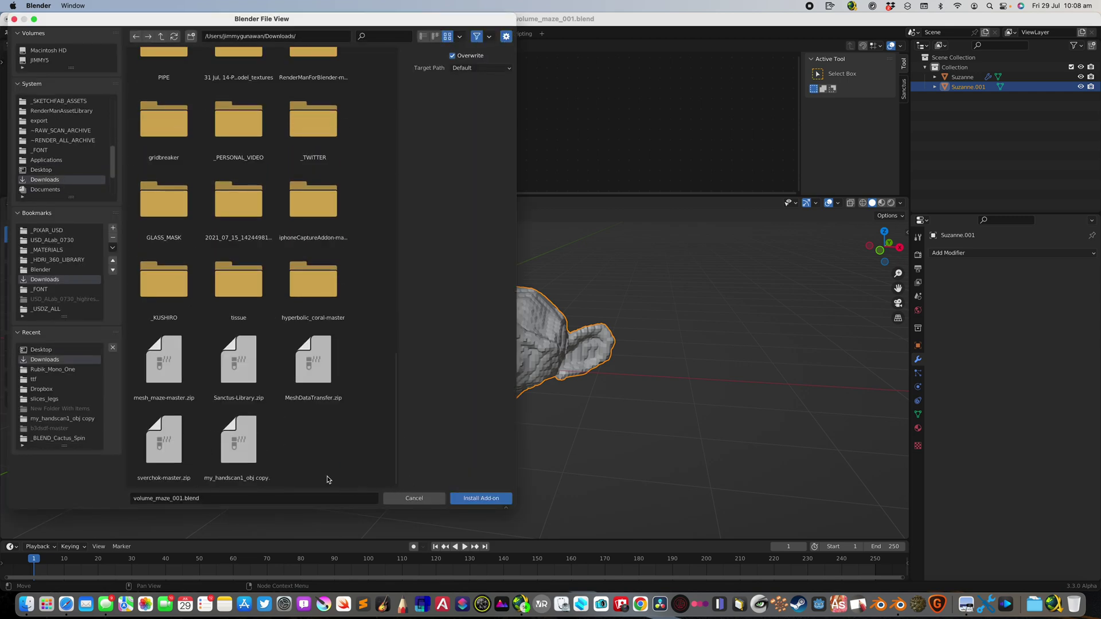
click(164, 359)
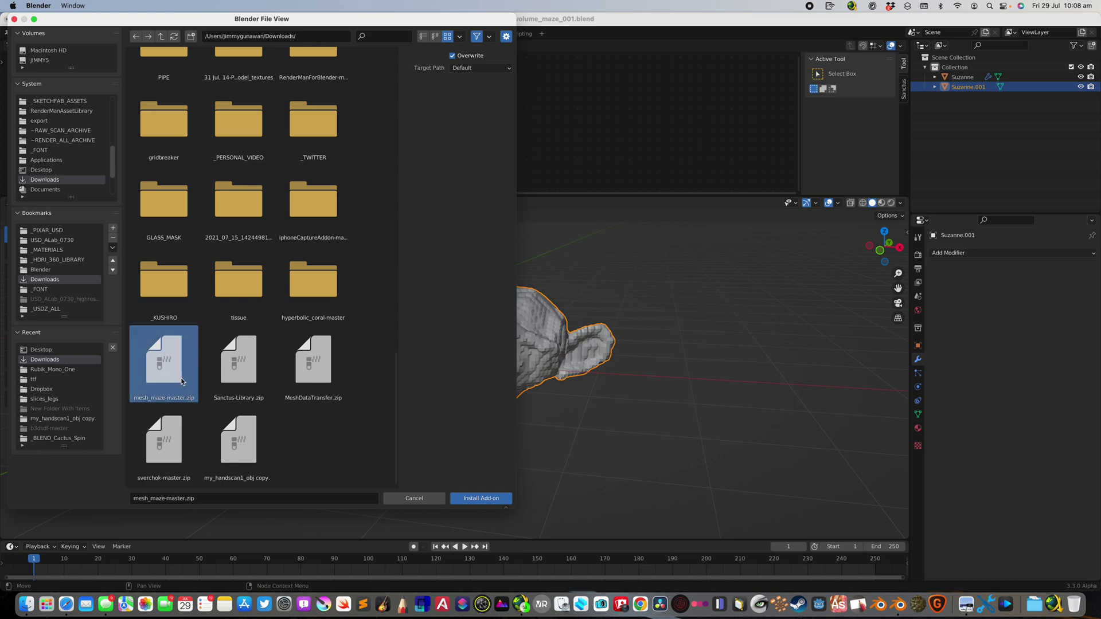
click(473, 498)
click(199, 116)
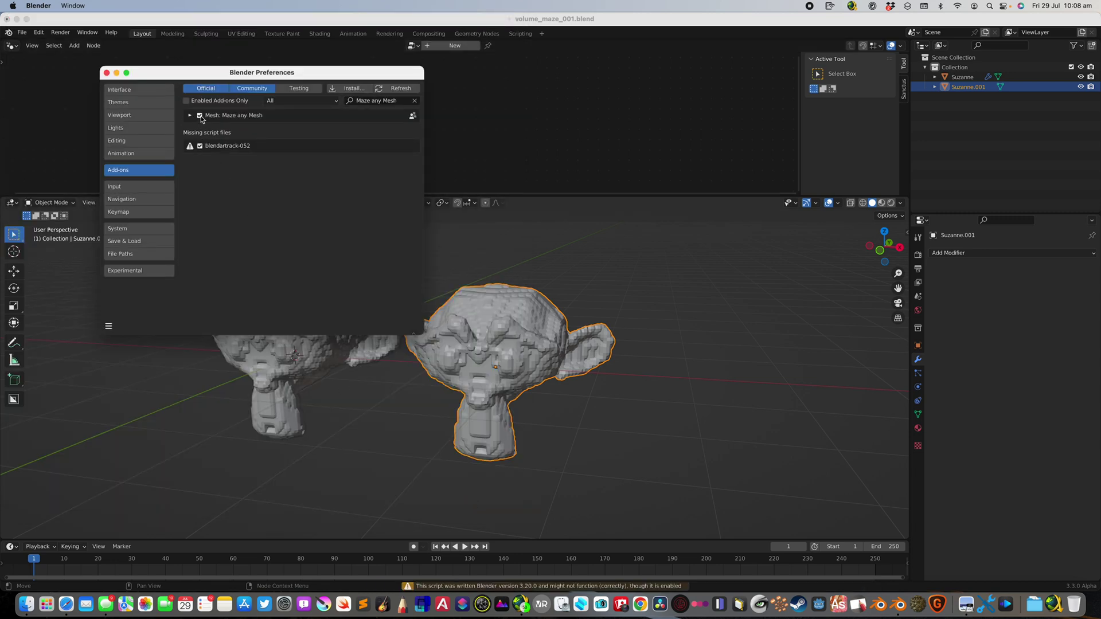
click(108, 73)
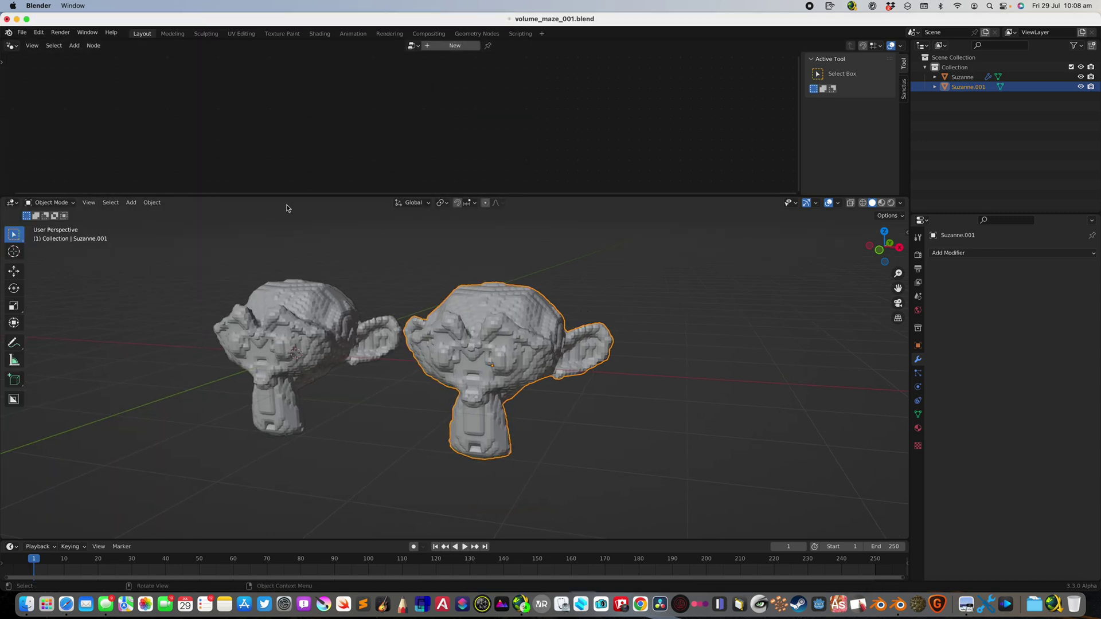
Step: Enter Edit Mode on the copied monkey, enlarge the 3D viewport further, and select the entire mesh
click(68, 203)
click(65, 225)
drag(172, 195, 184, 139)
key(a)
scroll(648, 363, up, 3)
scroll(648, 365, down, 3)
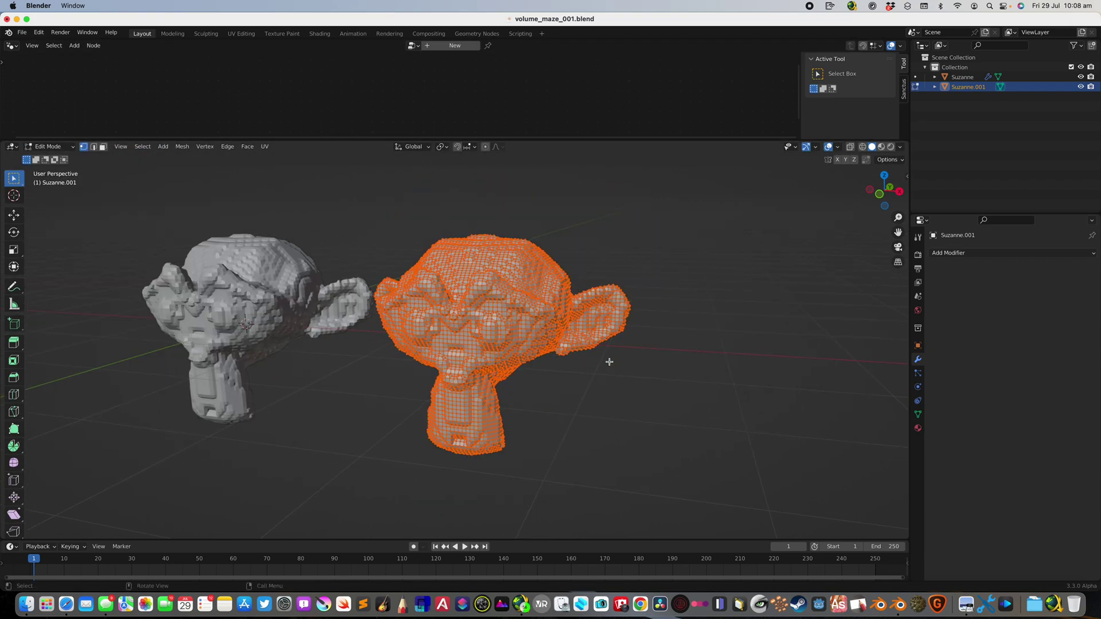
Step: Run Maze mesh selection on the selected mesh with an Offset path width of 0.02
key(F3)
text(maze)
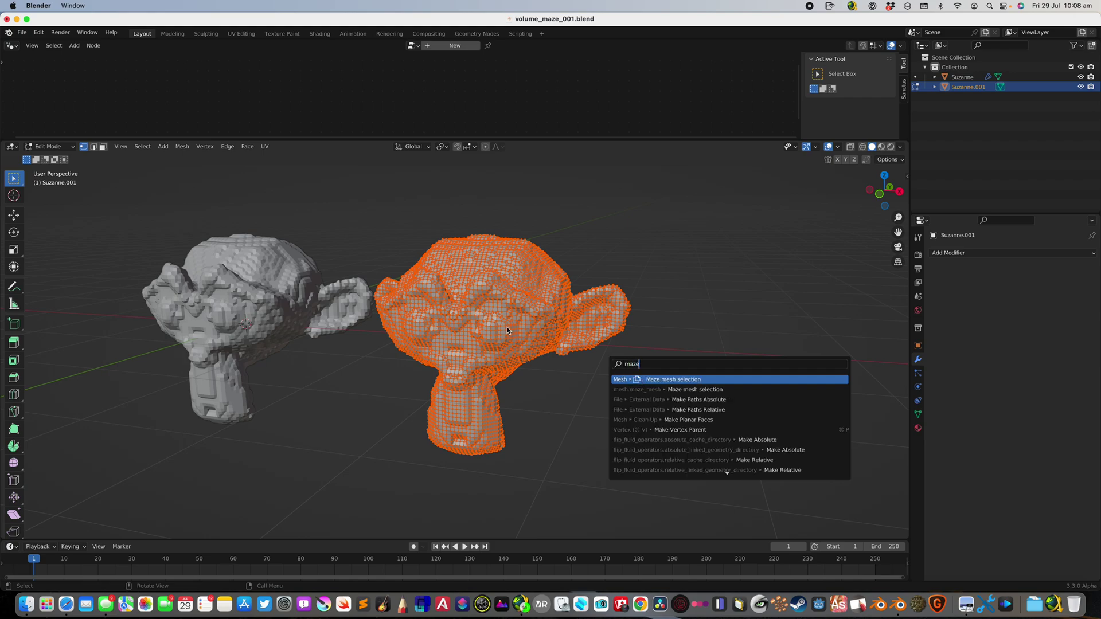
key(Return)
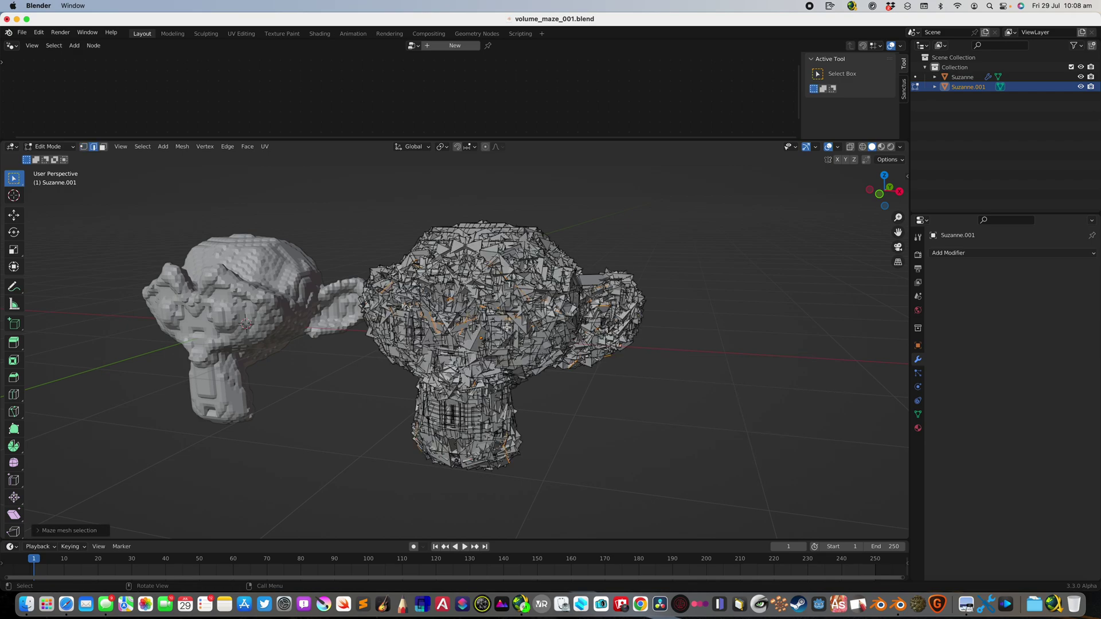
click(71, 531)
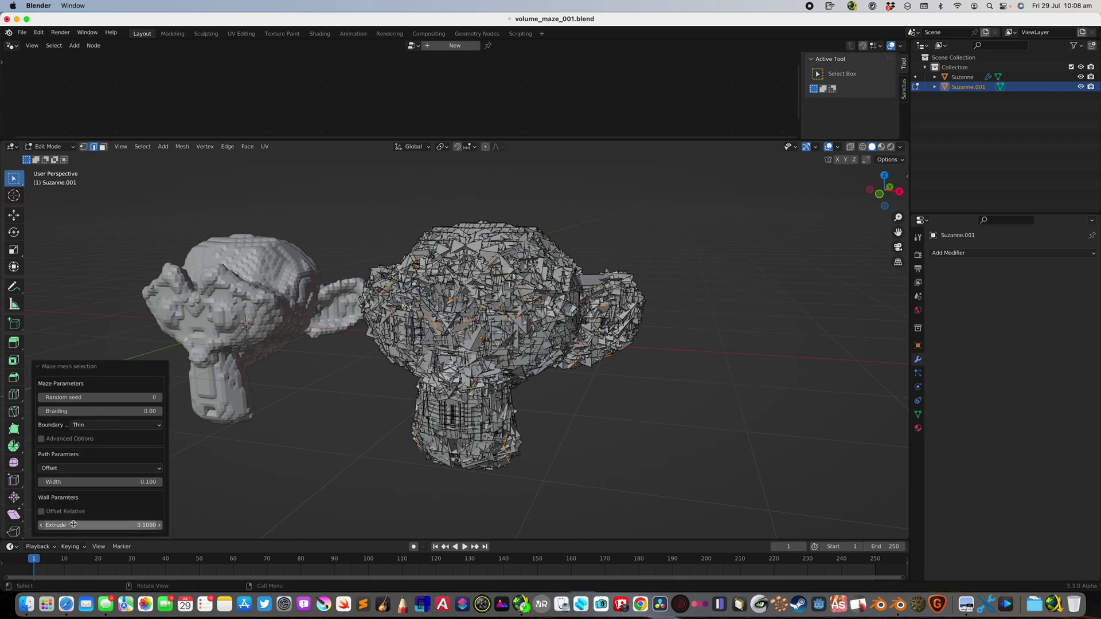
click(96, 481)
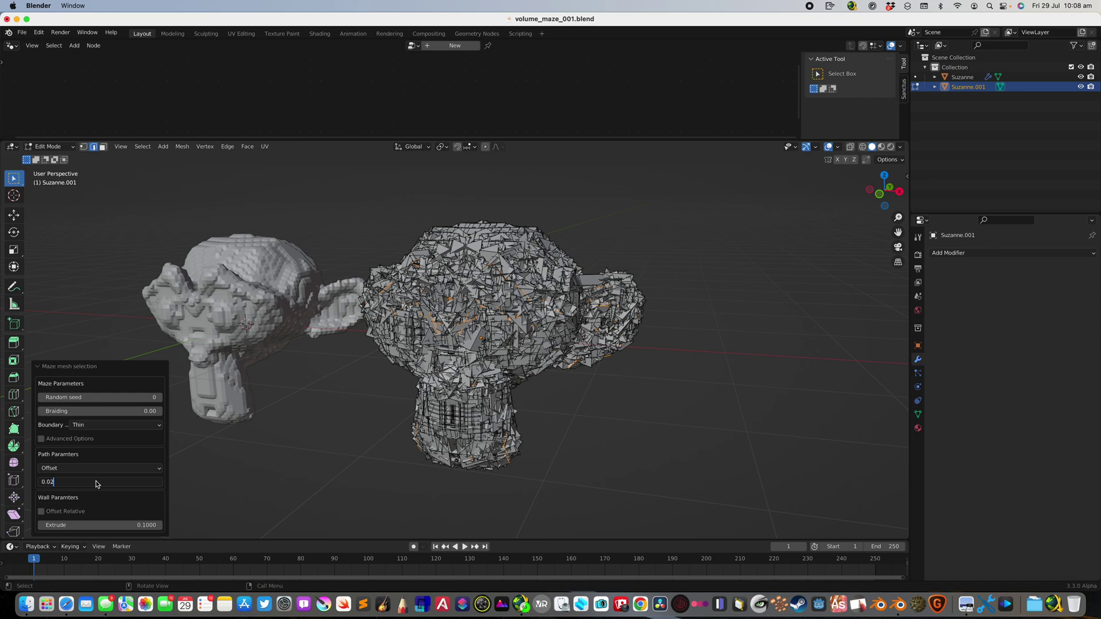
key(Return)
Step: Try narrower maze paths by setting the Offset width to 0.002 and then 0.001
scroll(168, 462, up, 5)
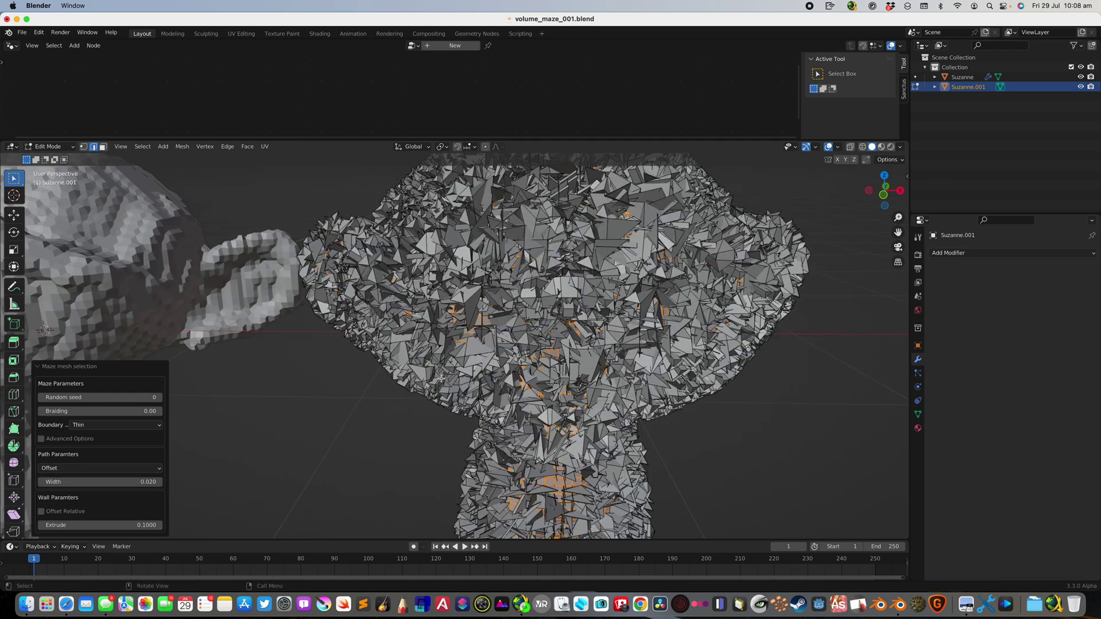
click(132, 480)
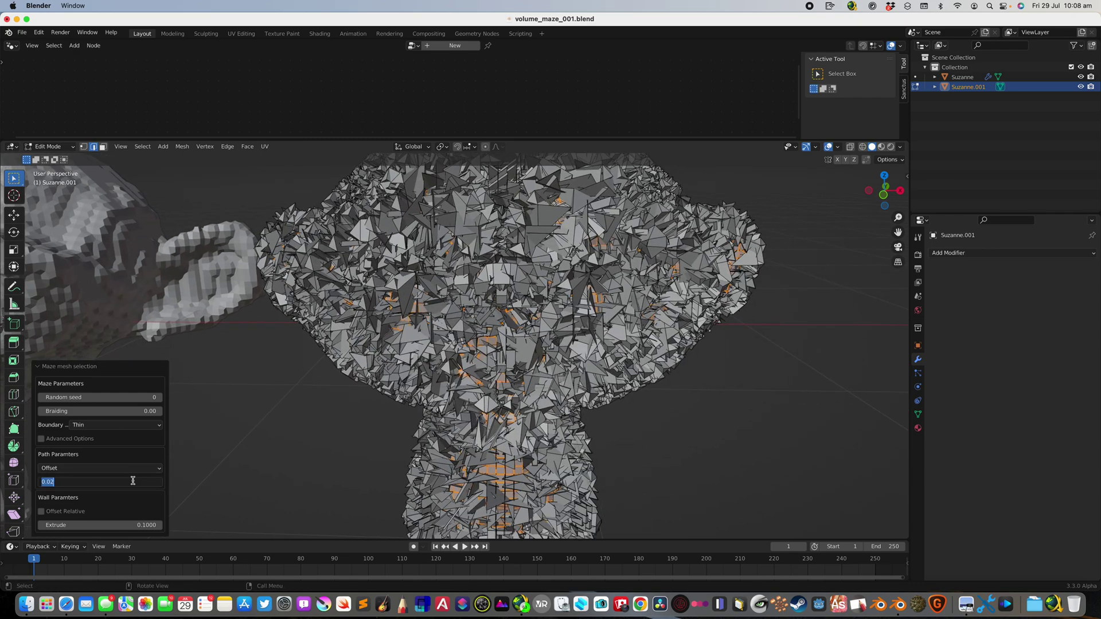
key(Return)
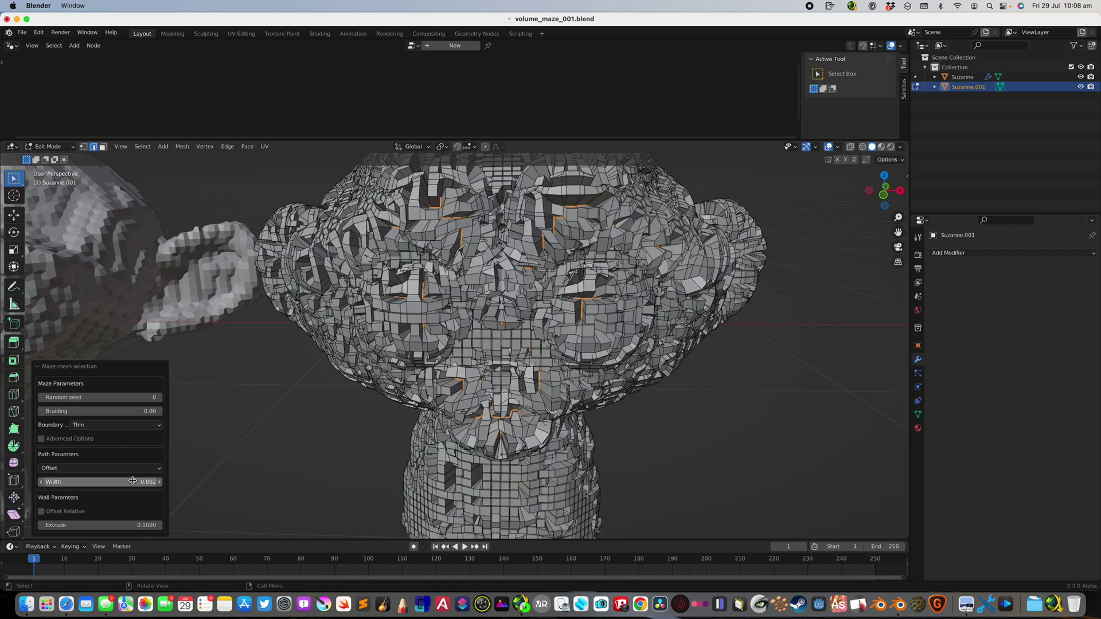
double_click(122, 485)
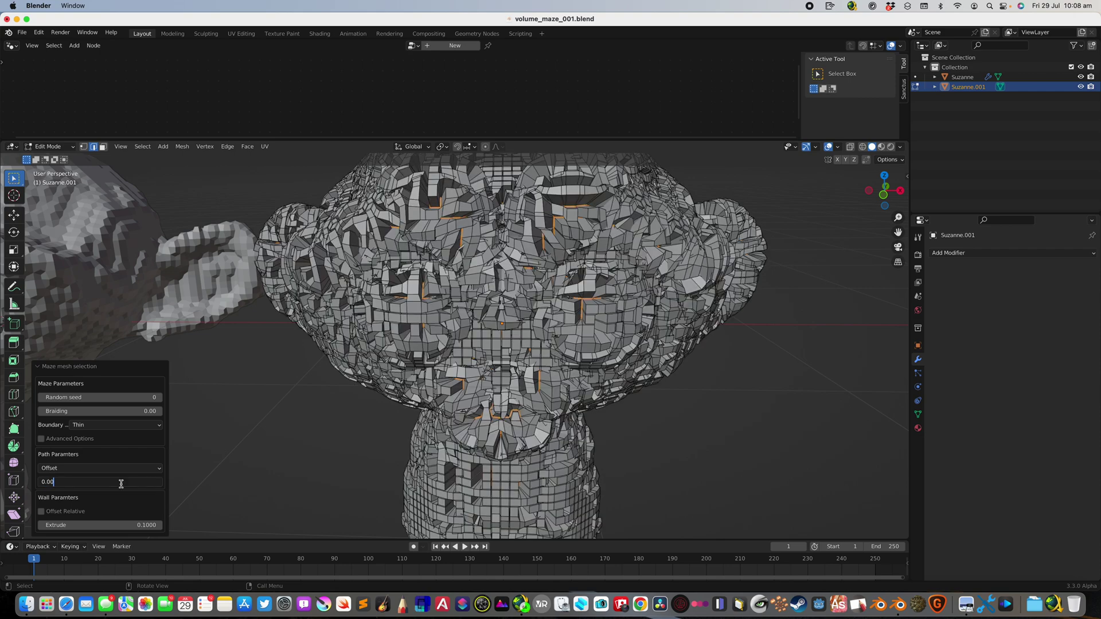
text(0.001)
key(Return)
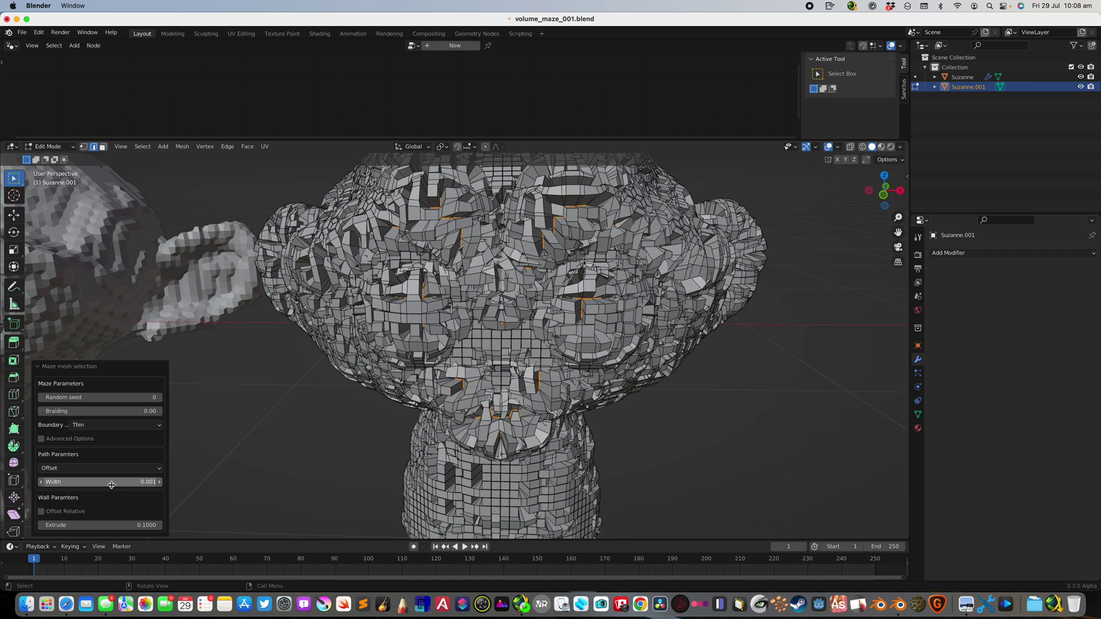
Step: Reduce the maze path width to 0.0005 and then to 0.0001
double_click(111, 485)
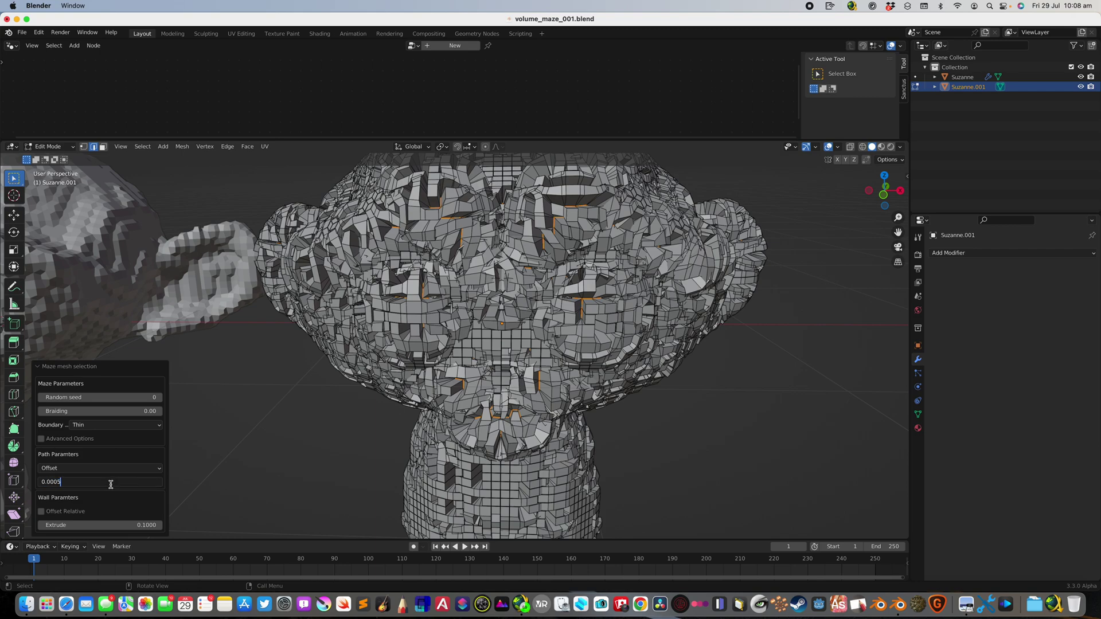
text(0.0005)
key(Return)
double_click(104, 485)
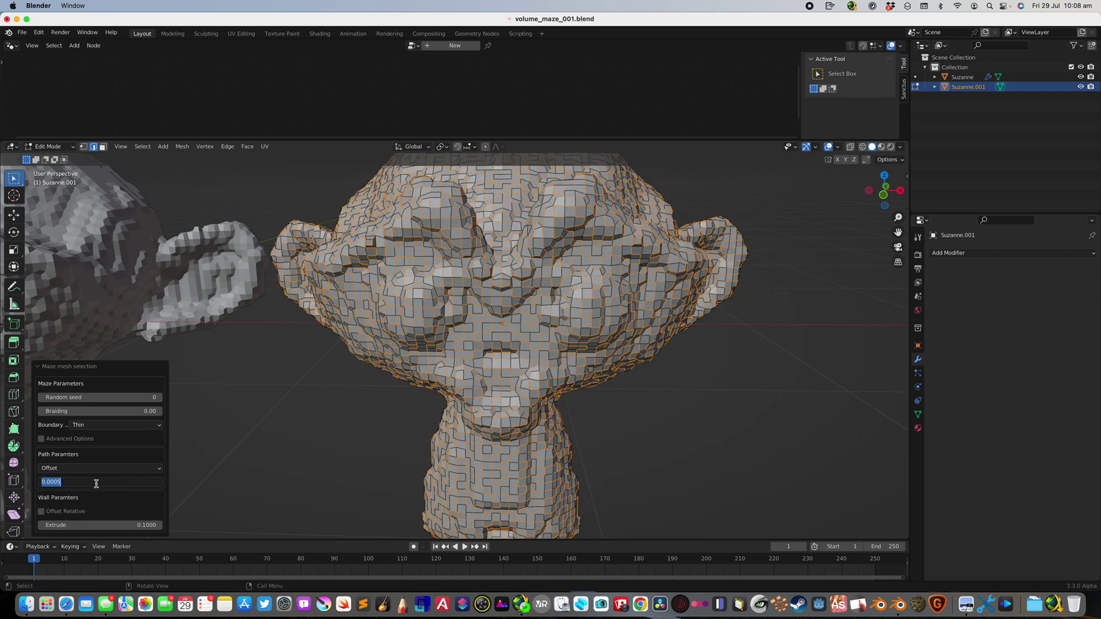
key(Return)
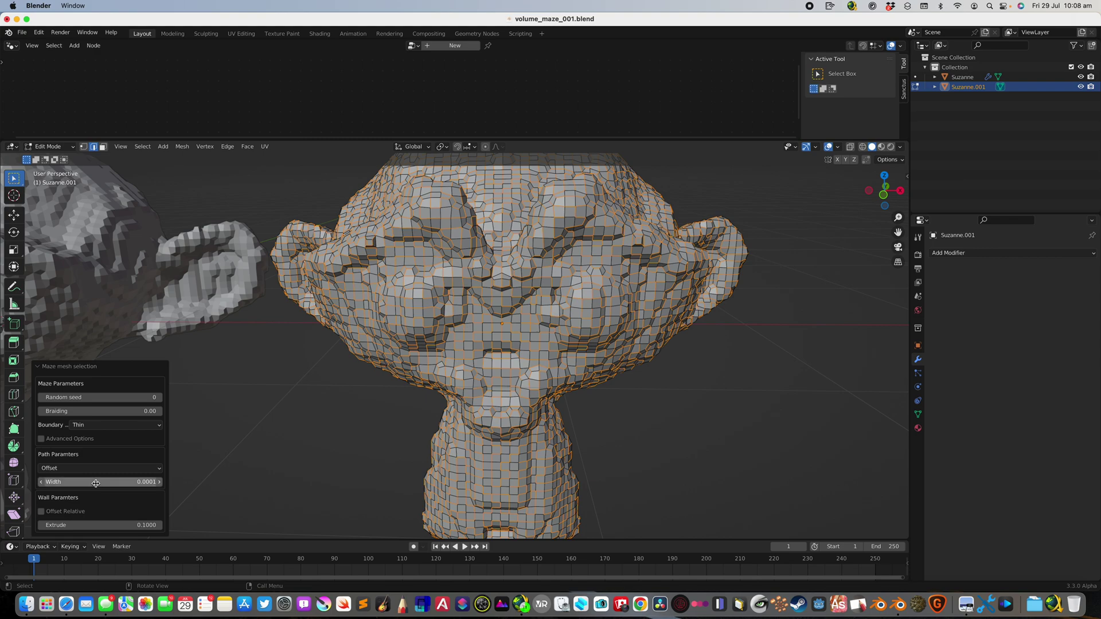
mouse_move(78, 481)
mouse_down()
mouse_move(114, 481)
mouse_move(79, 481)
mouse_up()
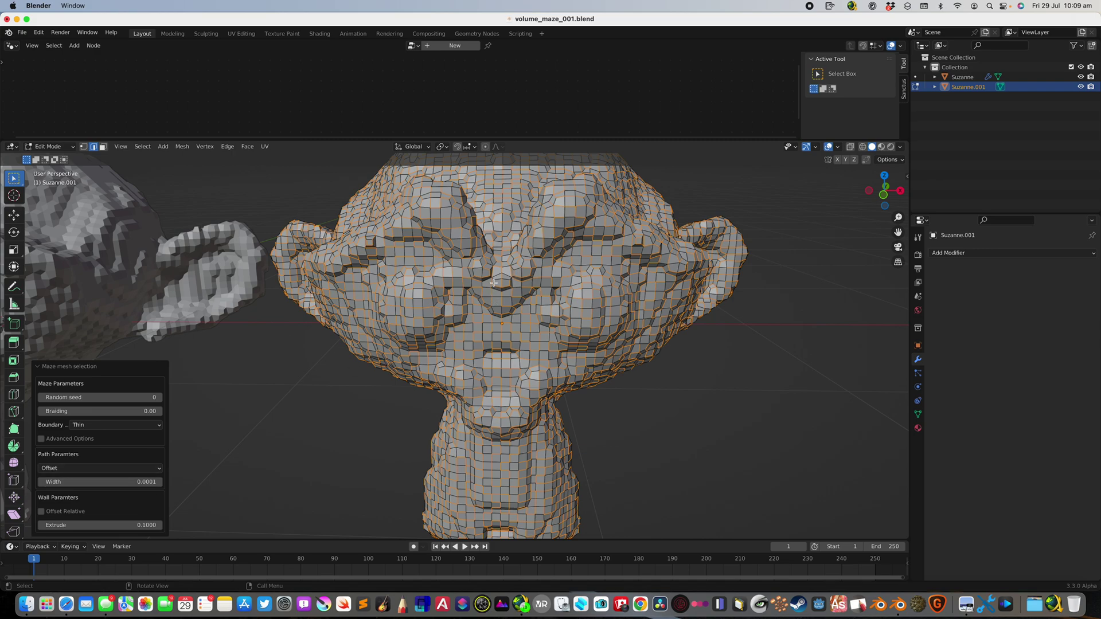
Step: Look over the maze on the monkey's face and ear, then set the path width to 0.00012
scroll(473, 282, up, 5)
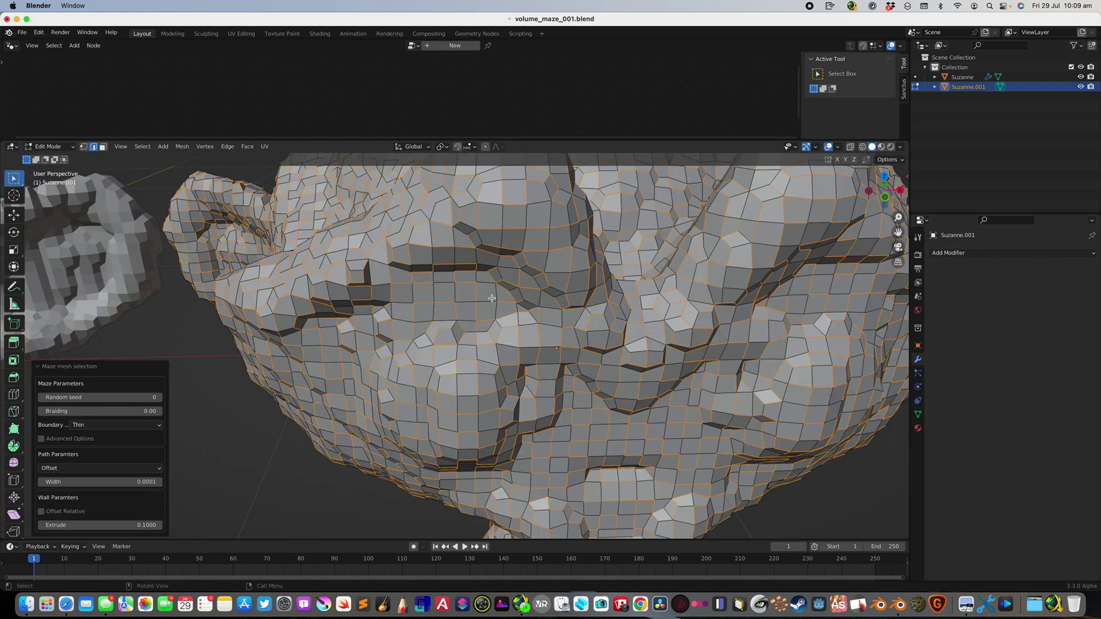
scroll(492, 298, down, 5)
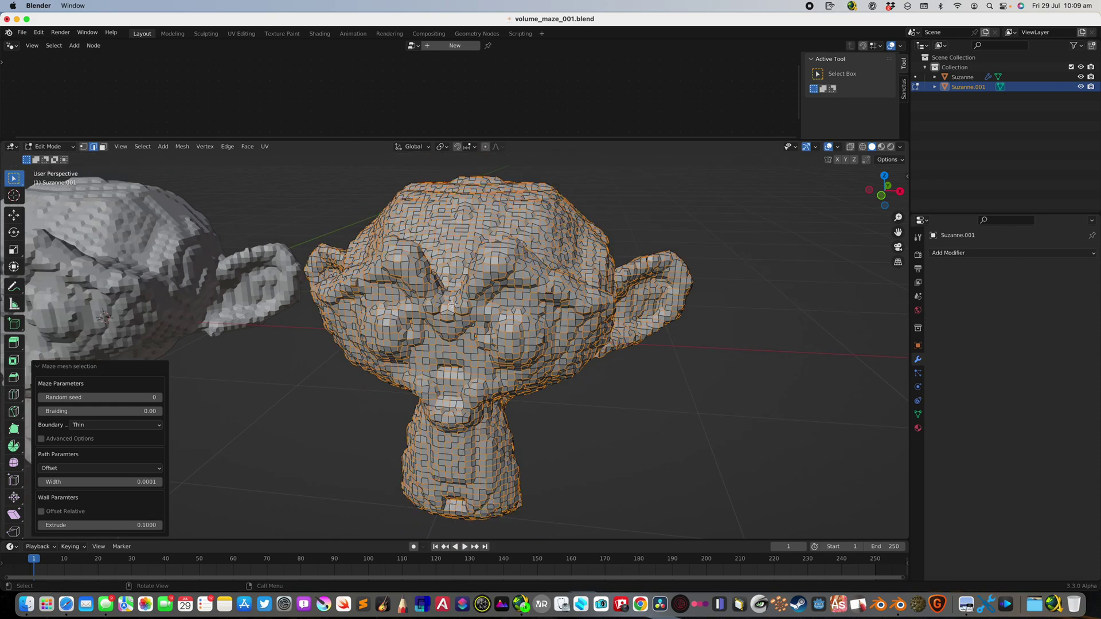
mouse_move(452, 305)
middle_down()
mouse_move(406, 299)
mouse_move(451, 300)
middle_up()
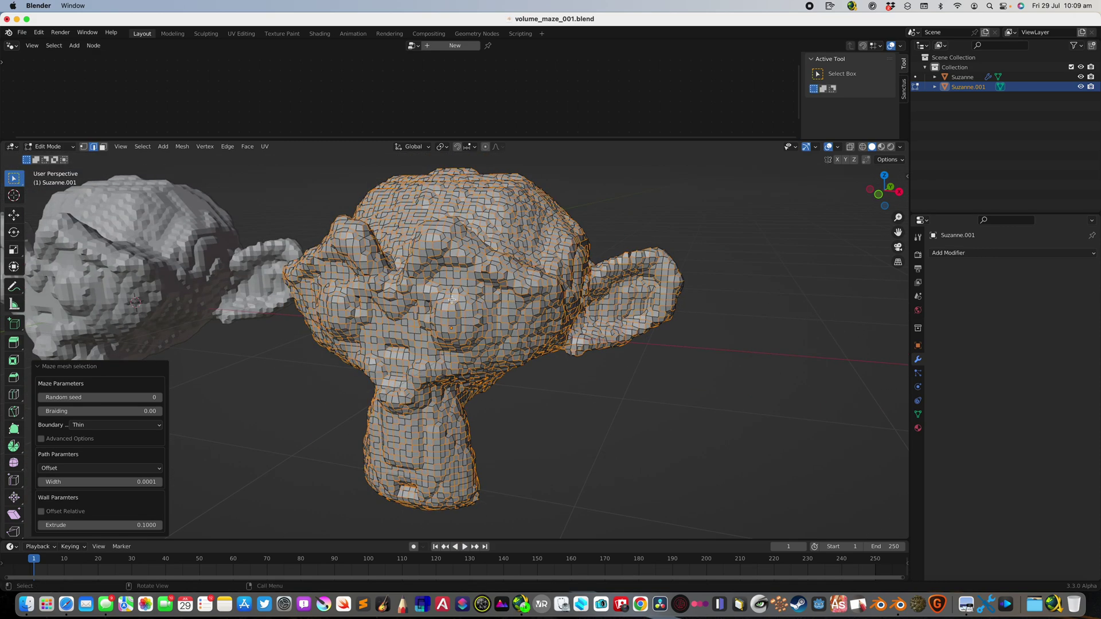
middle_drag(503, 310, 511, 310)
scroll(512, 310, up, 1)
scroll(511, 310, down, 1)
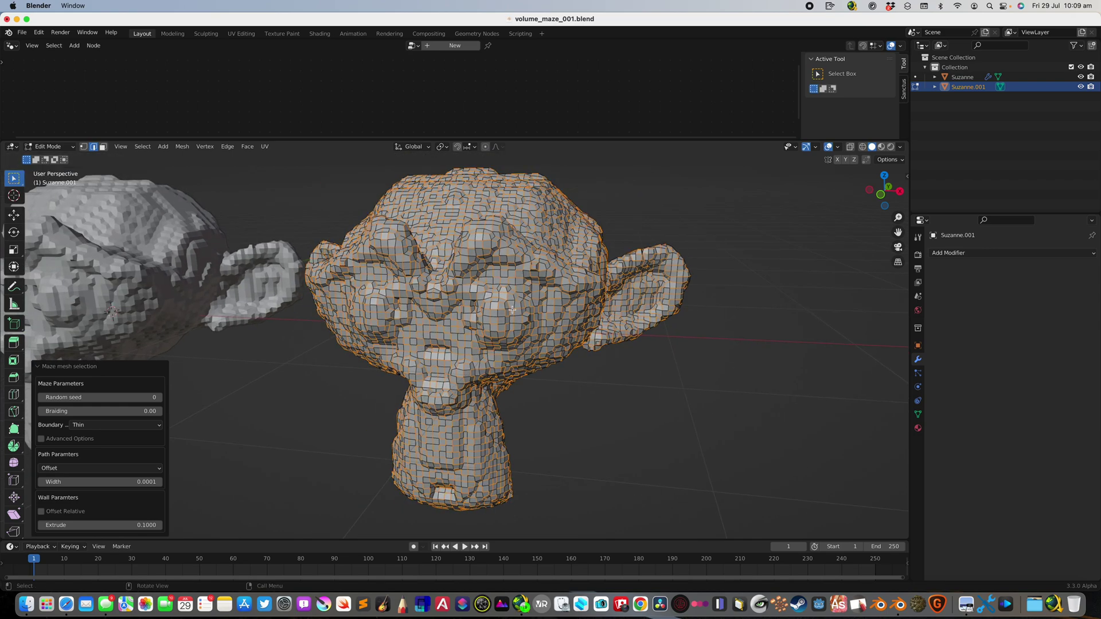
click(131, 482)
text(0.00012)
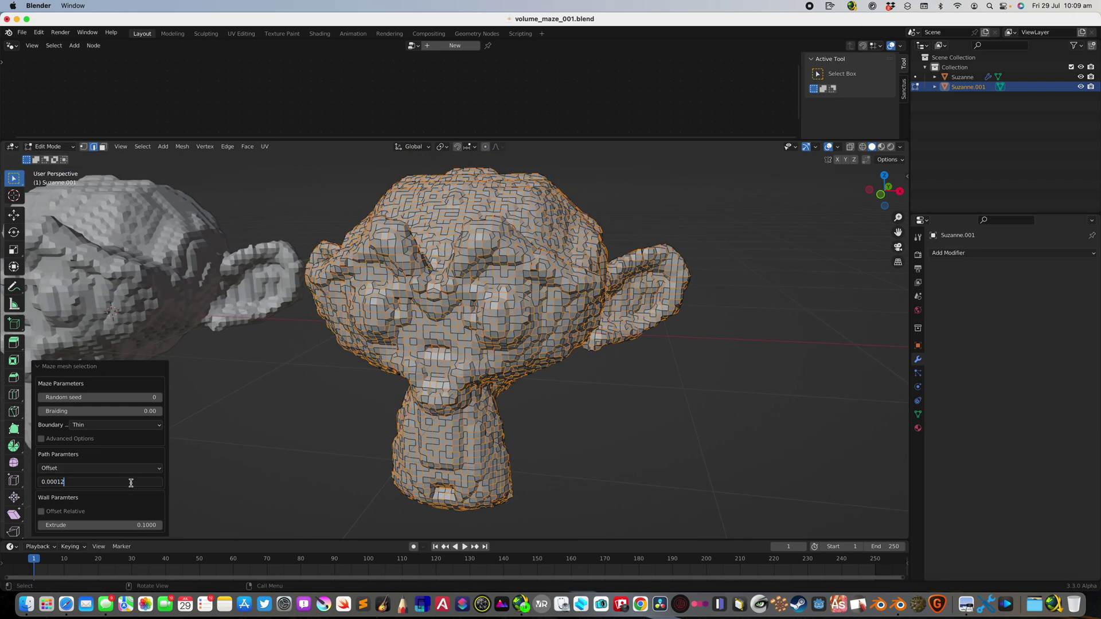
key(Return)
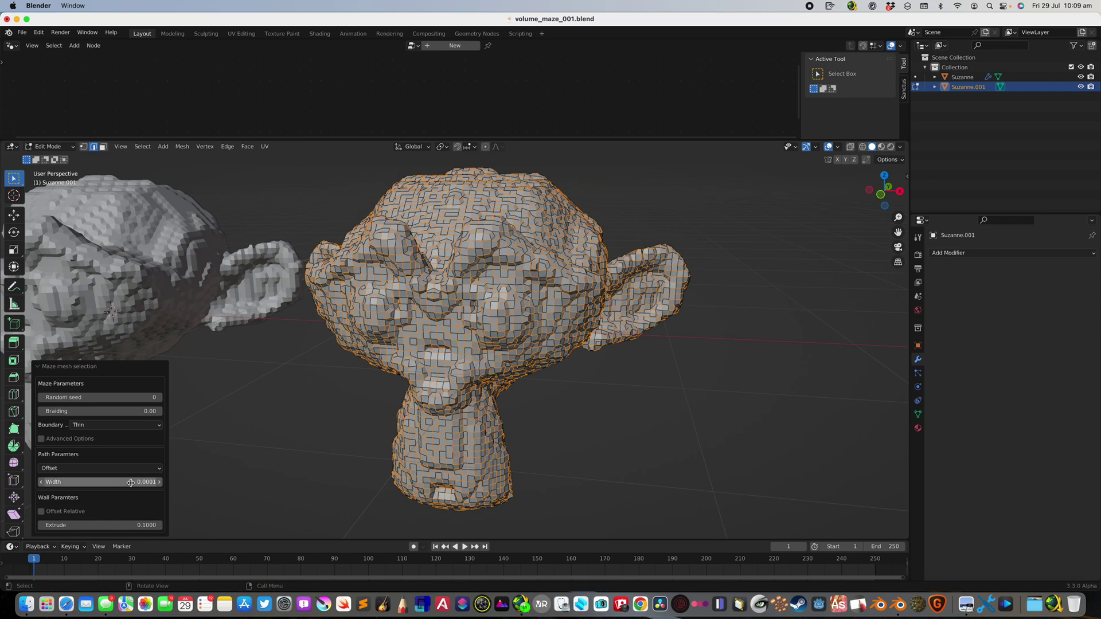
Step: Try a maze path width of 0.001
click(131, 483)
click(131, 483)
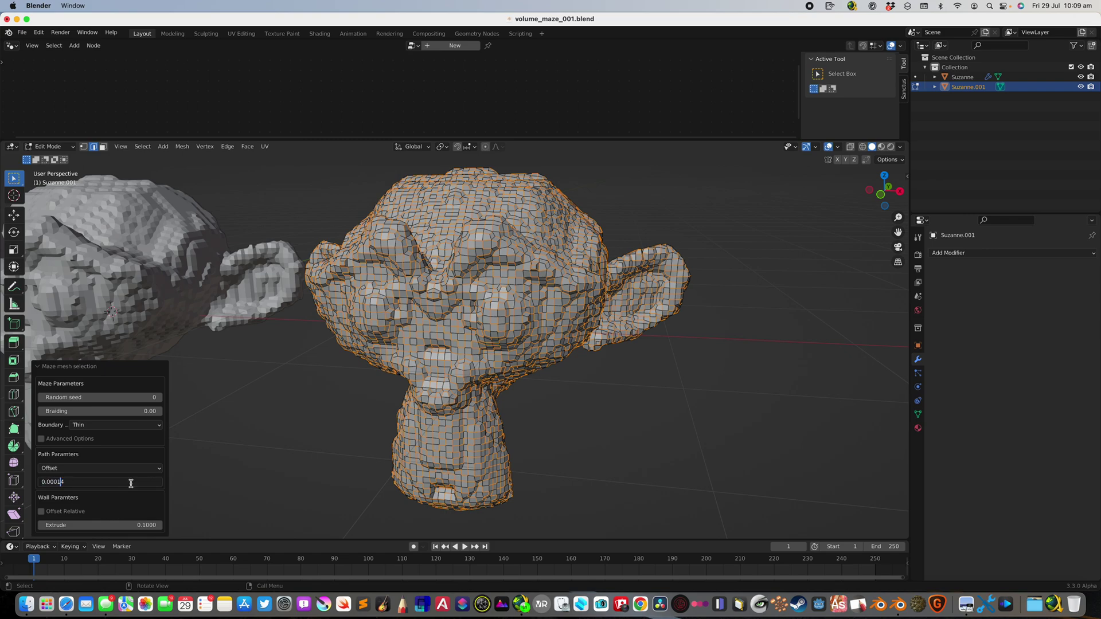
key(Return)
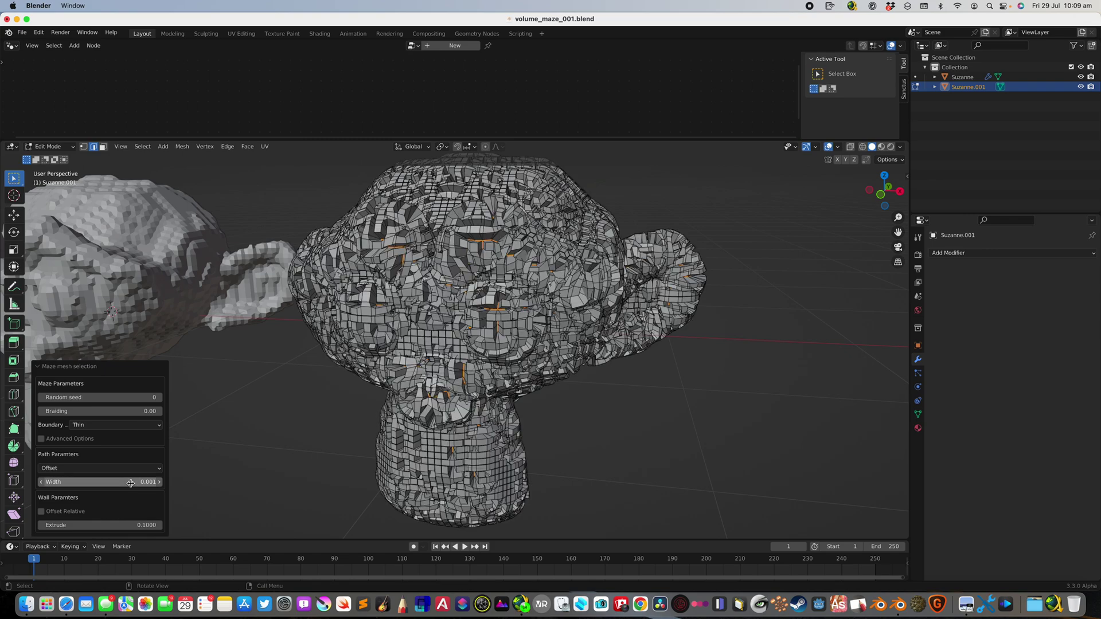
Step: Reduce the maze path width to 0.000 and check the maze pattern on the monkey
click(136, 483)
click(137, 483)
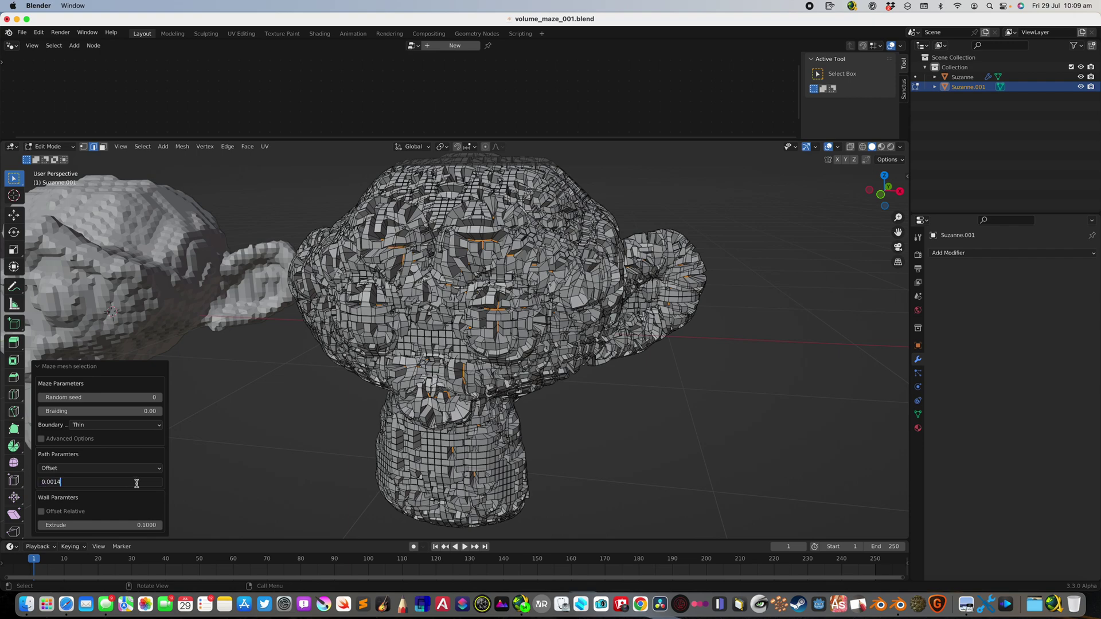
key(Return)
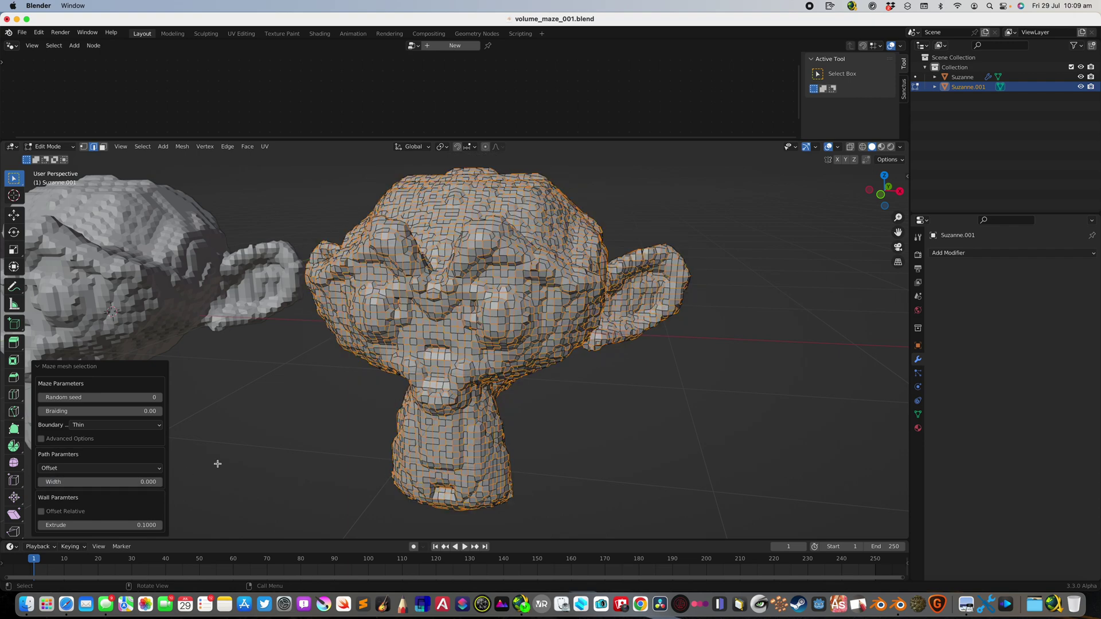
middle_drag(444, 380, 448, 381)
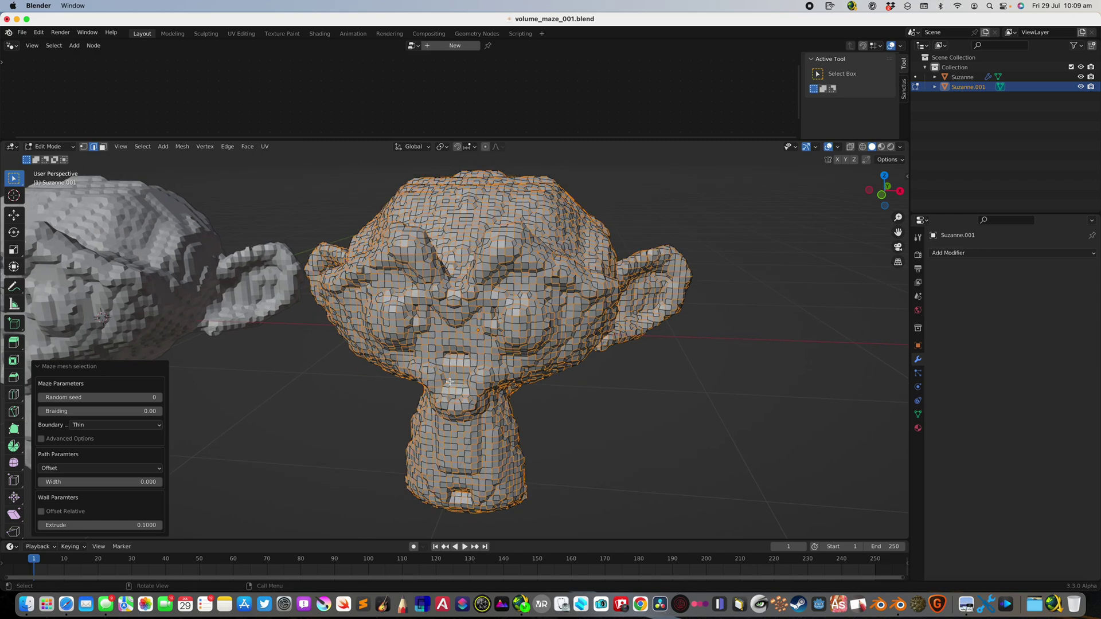
Step: Undo the last maze operation, delete only the selected edges and faces of Suzanne.001, and return to Object Mode
middle_drag(664, 406, 616, 384)
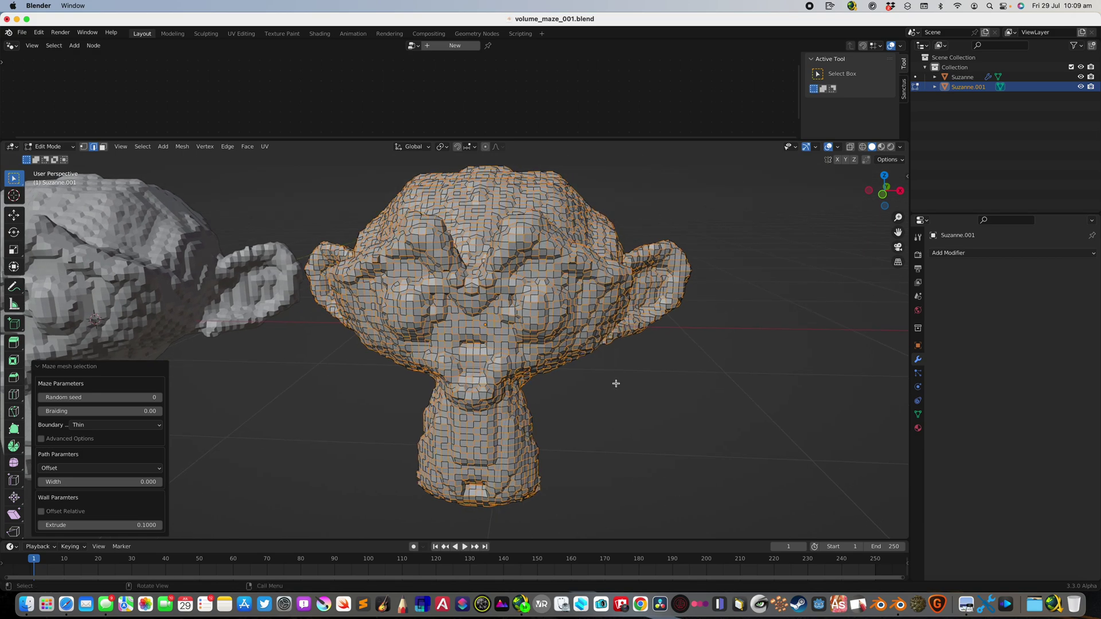
key(ctrl+z)
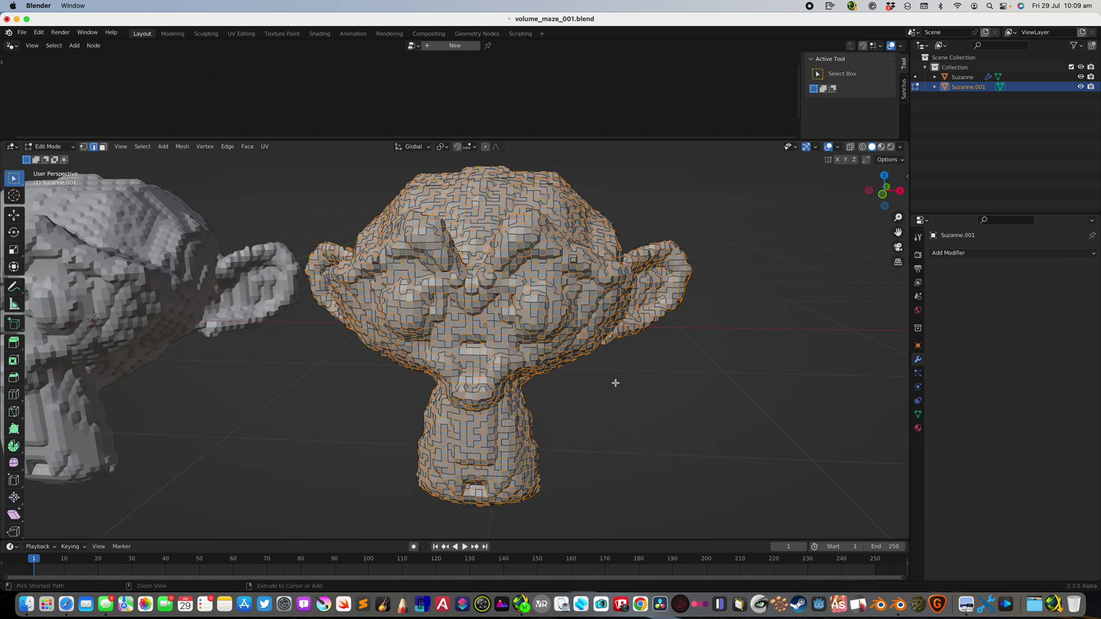
key(x)
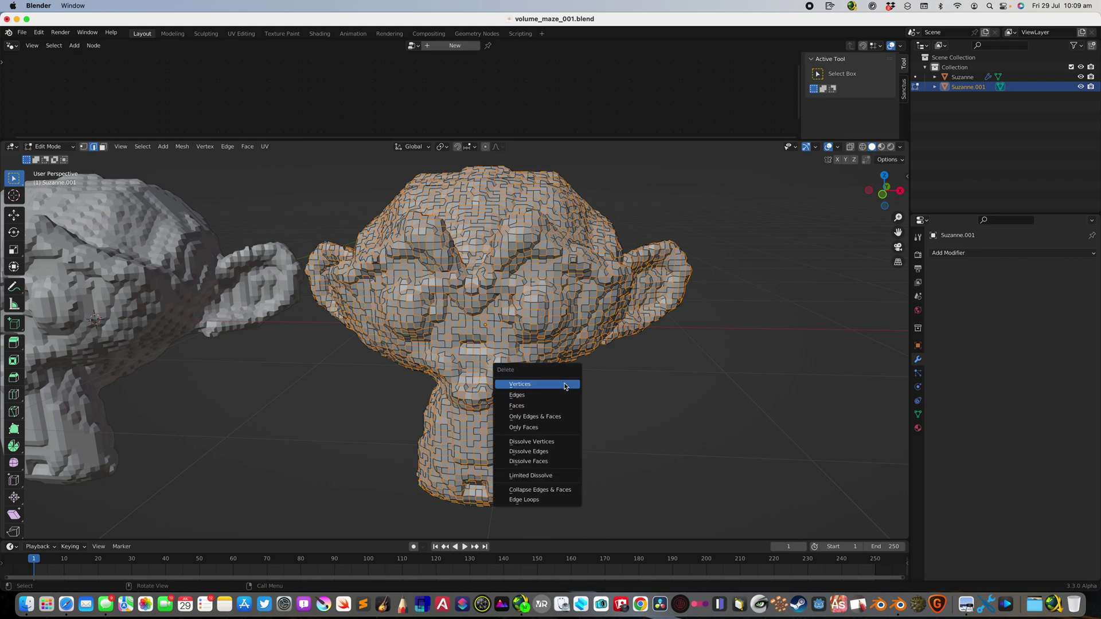
click(555, 420)
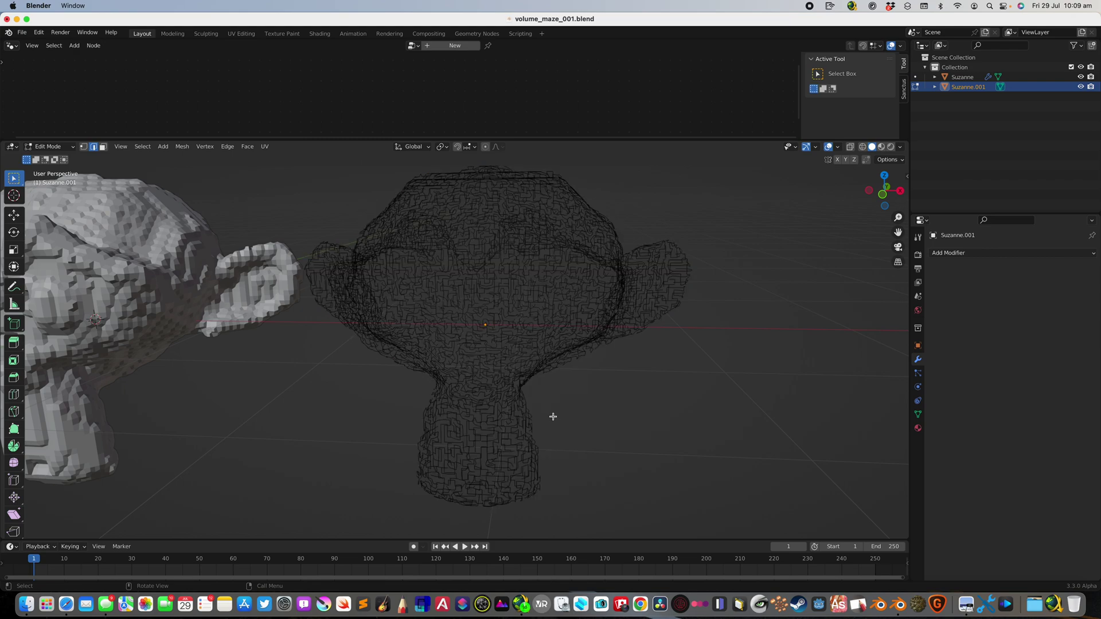
key(Tab)
middle_drag(529, 370, 588, 357)
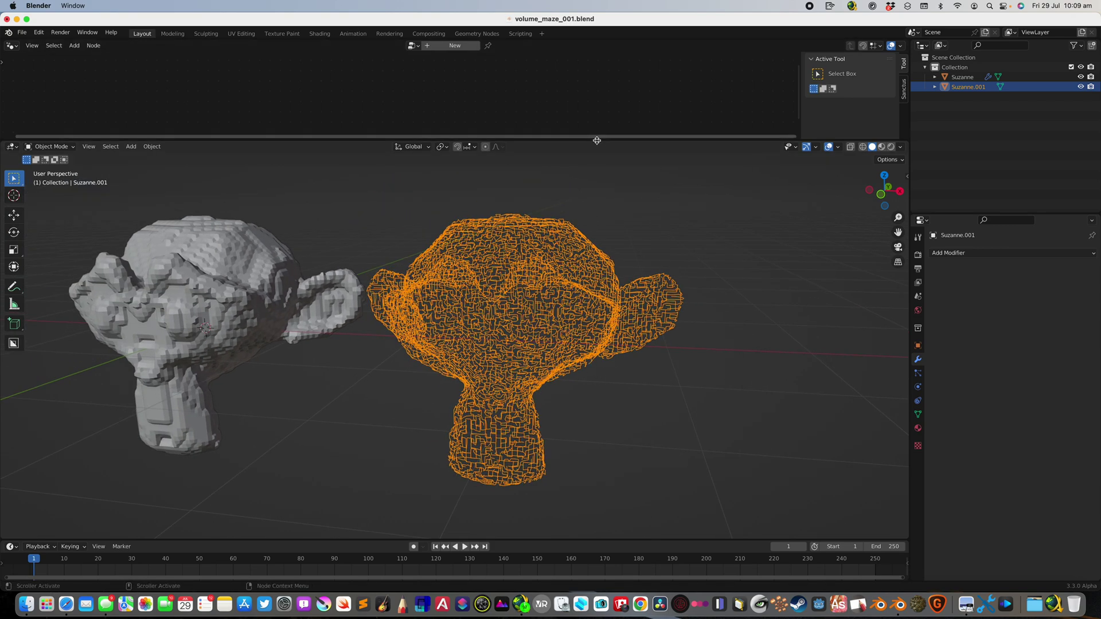
Step: Create a new Geometry Nodes tree on Suzanne.001 and insert a Mesh to Curve node between Group Input and Group Output
drag(596, 140, 597, 243)
click(448, 46)
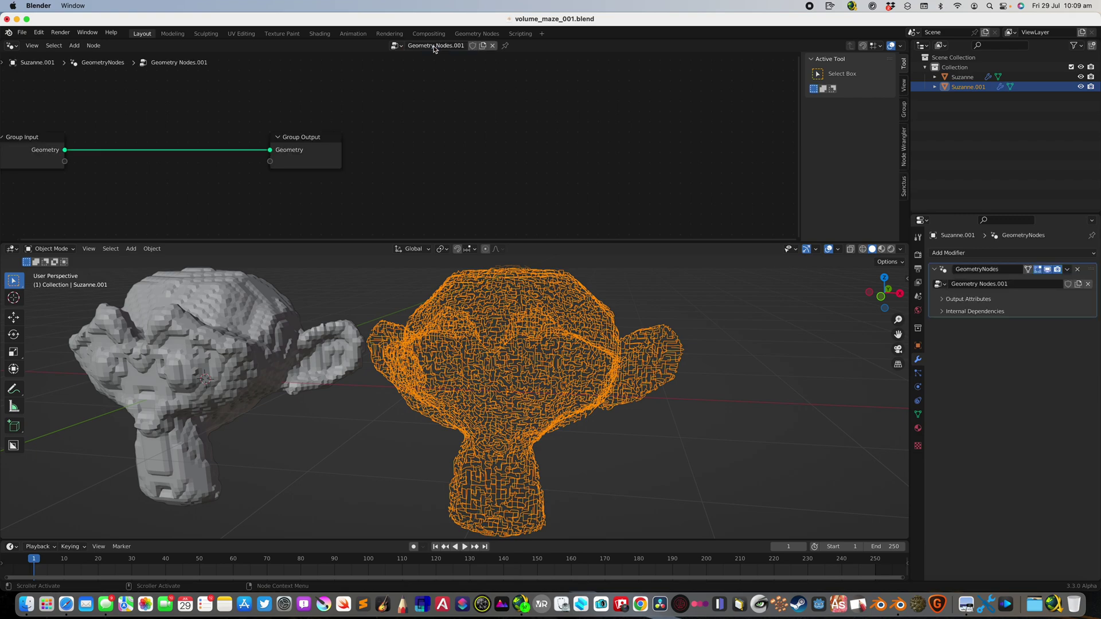
scroll(401, 127, up, 3)
key(shift+a)
click(332, 121)
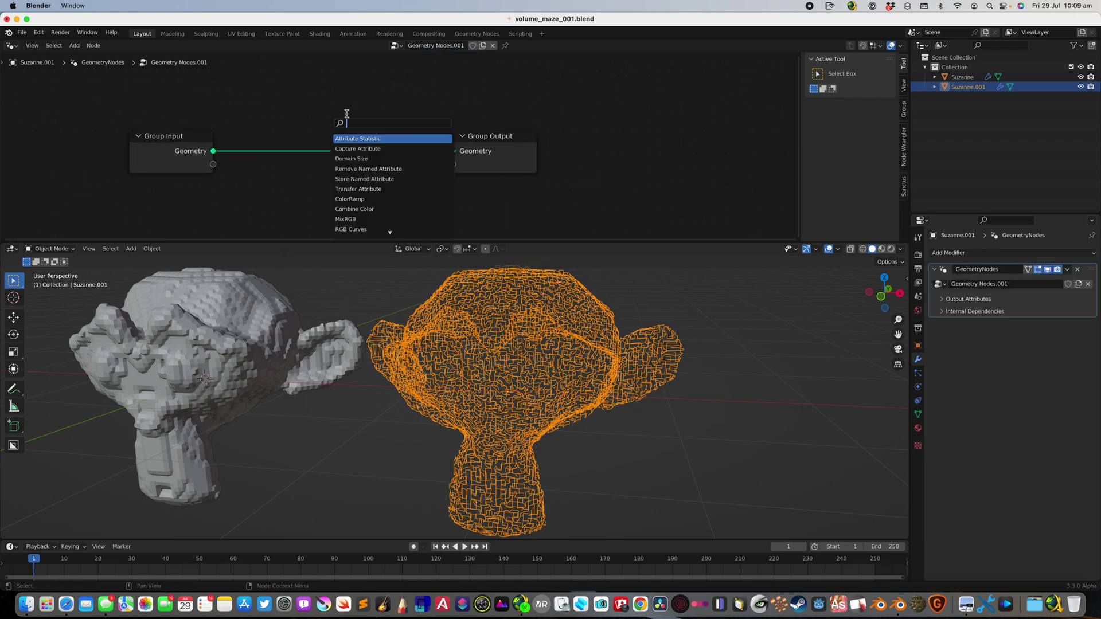
text(mesh to)
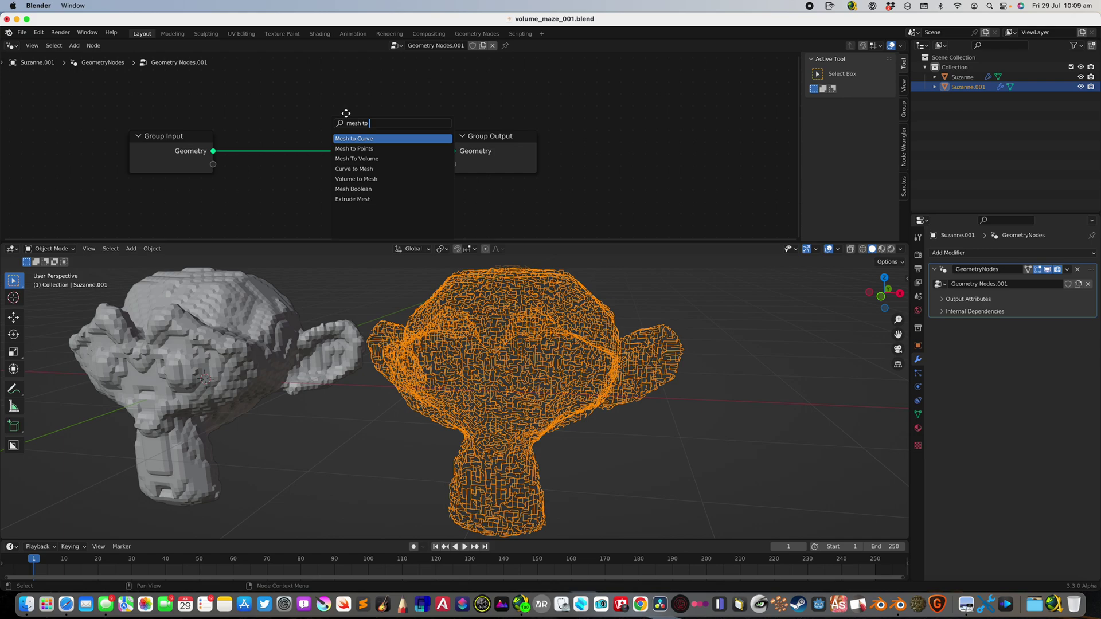
key(Return)
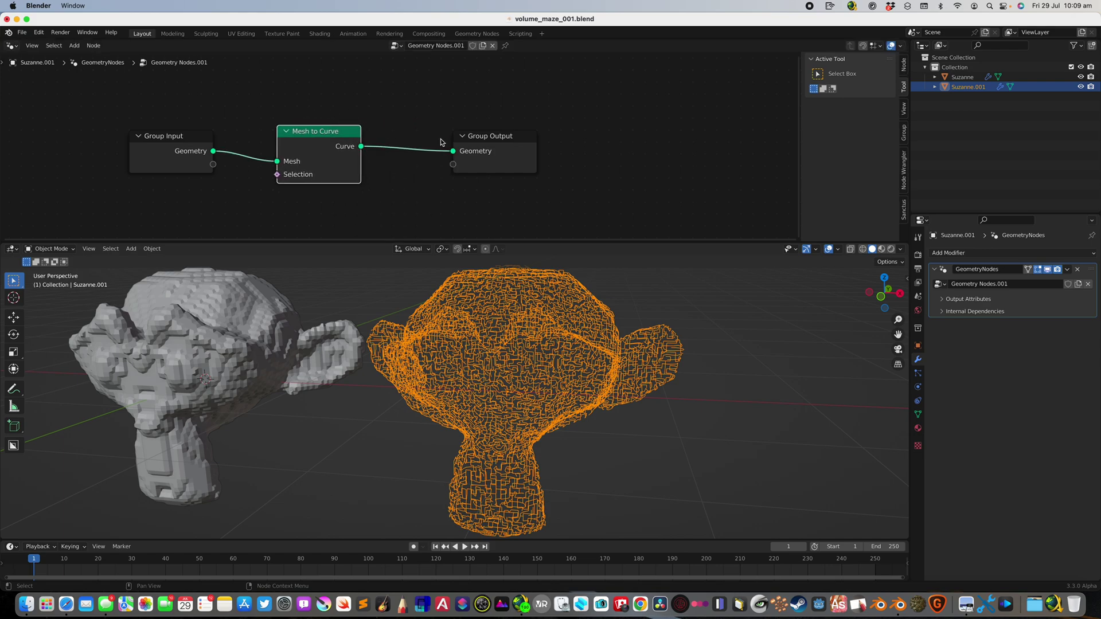
click(297, 122)
Step: Insert a Curve to Mesh node between Mesh to Curve and Group Output
drag(360, 146, 447, 138)
text(curve to)
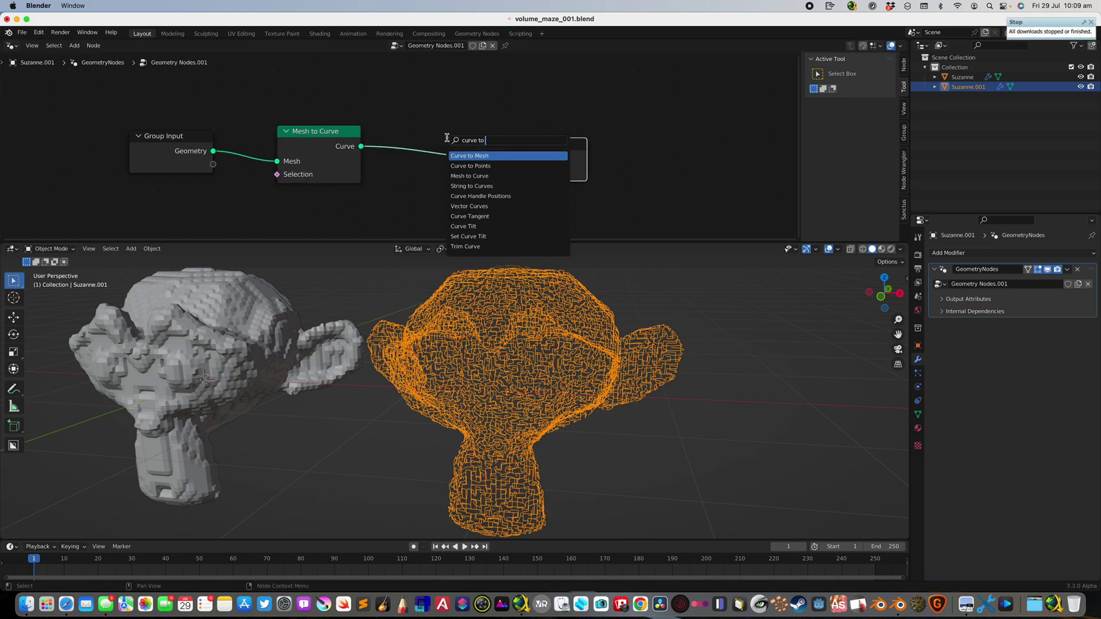
key(Return)
click(447, 138)
Step: Add a Curve Circle node and connect its curve to the Profile Curve input of Curve to Mesh
middle_drag(389, 228, 373, 164)
key(shift+a)
text(s)
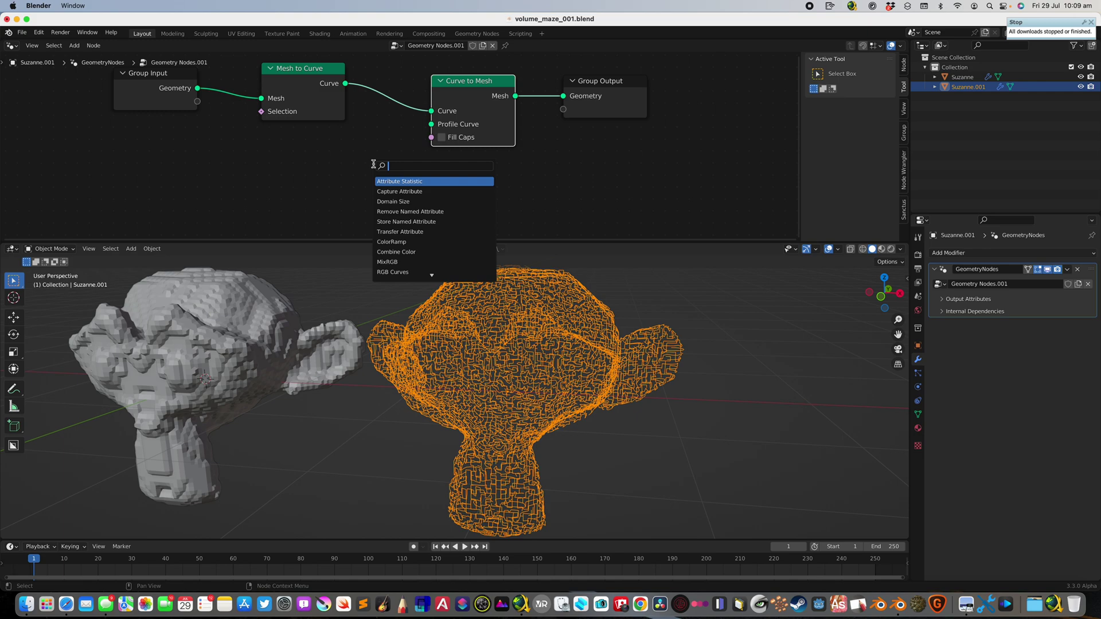
text(circ)
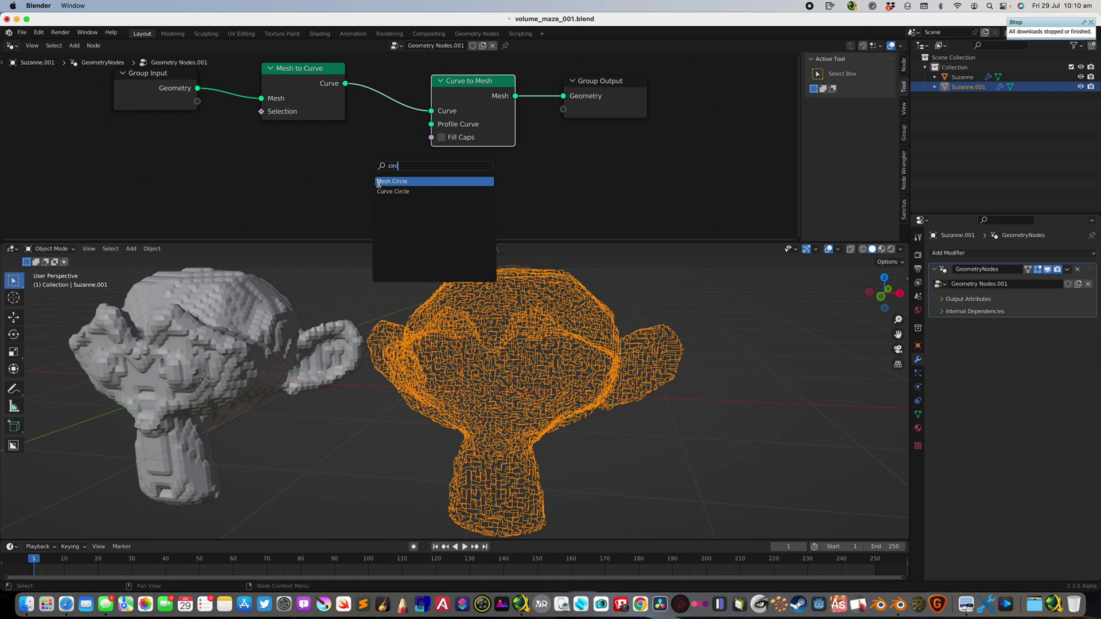
click(392, 190)
click(353, 178)
drag(399, 169, 414, 155)
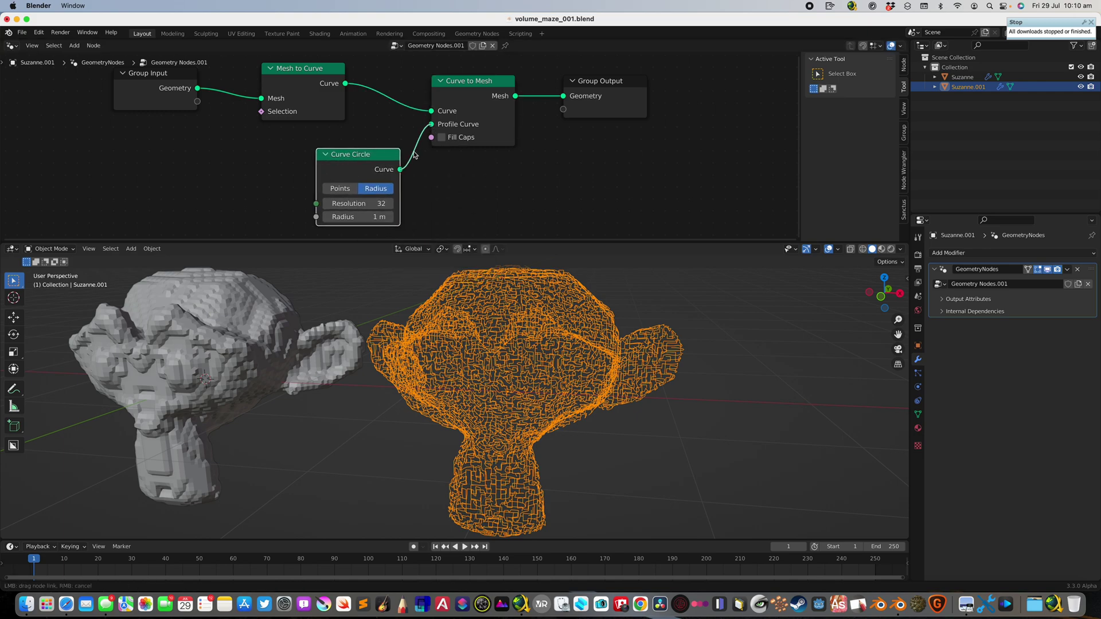
Step: Set the Curve Circle's resolution to 12 and its radius to 0.02 m
click(383, 203)
text(12)
key(Return)
click(367, 219)
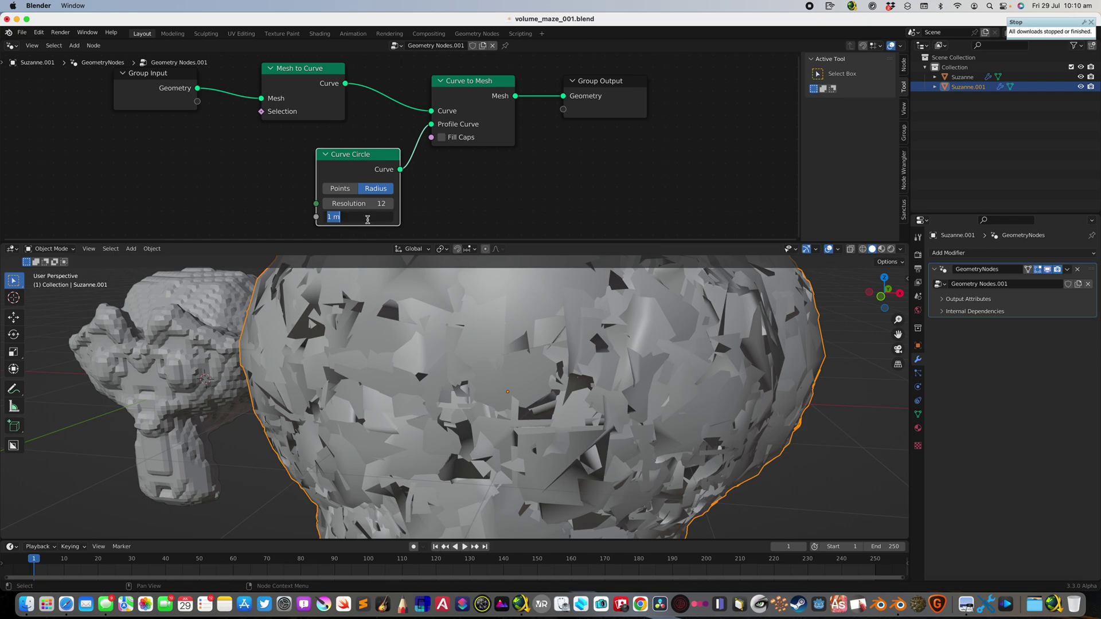
text(0.02)
key(Return)
Step: Try a Curve Circle radius of 0.01 m and return the radius to 0.02 m
click(367, 218)
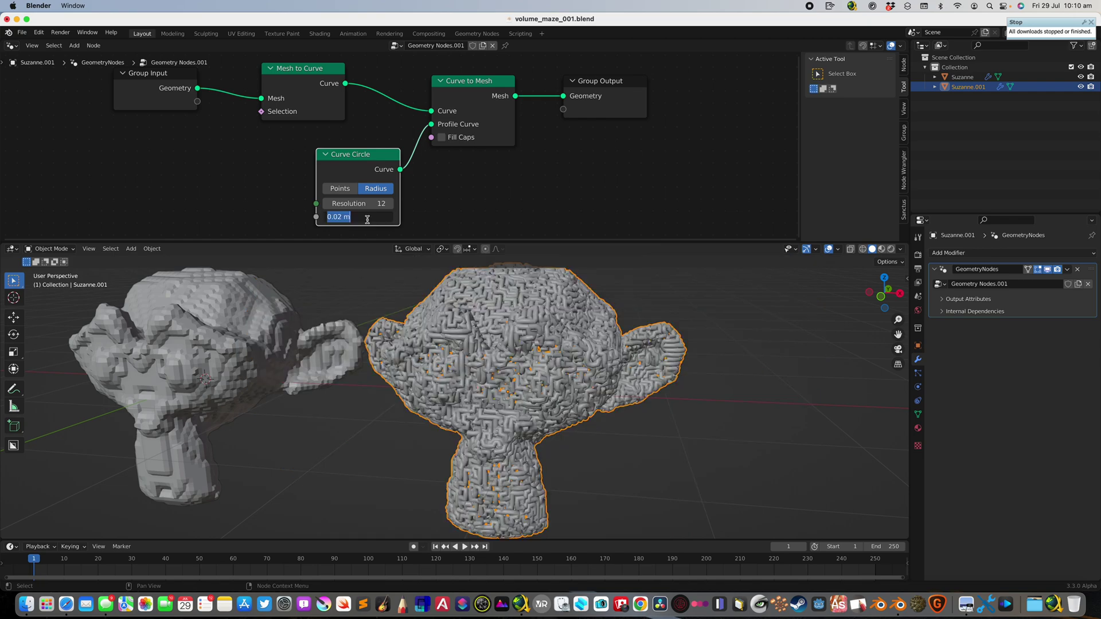
text(0.01)
key(Return)
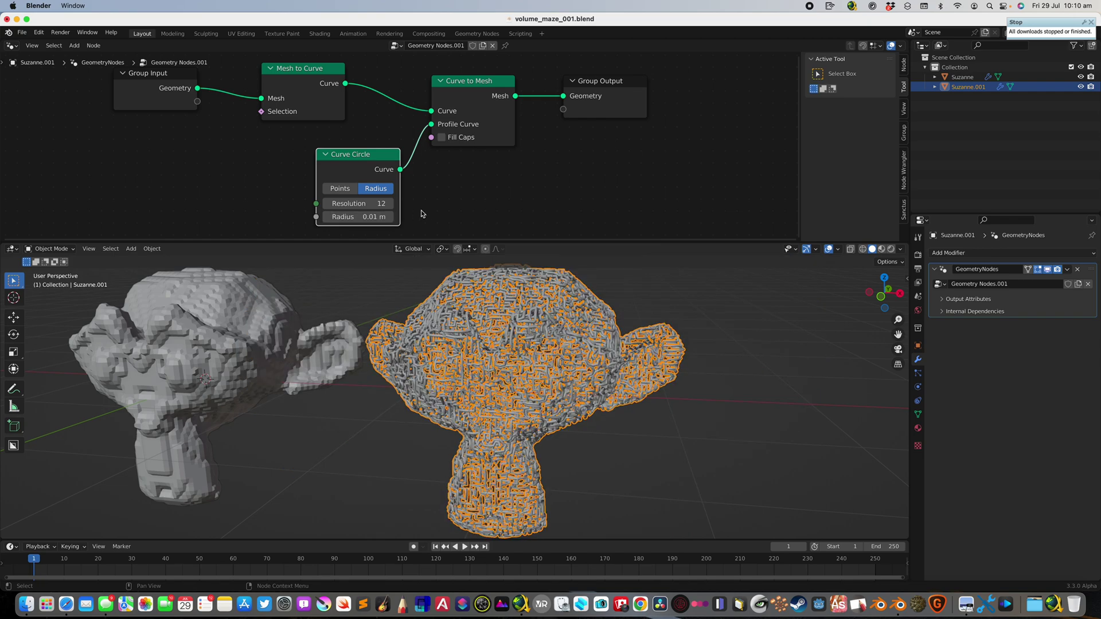
mouse_move(368, 217)
shift+mouse_down()
mouse_move(378, 216)
mouse_move(350, 216)
mouse_move(374, 217)
shift+mouse_up()
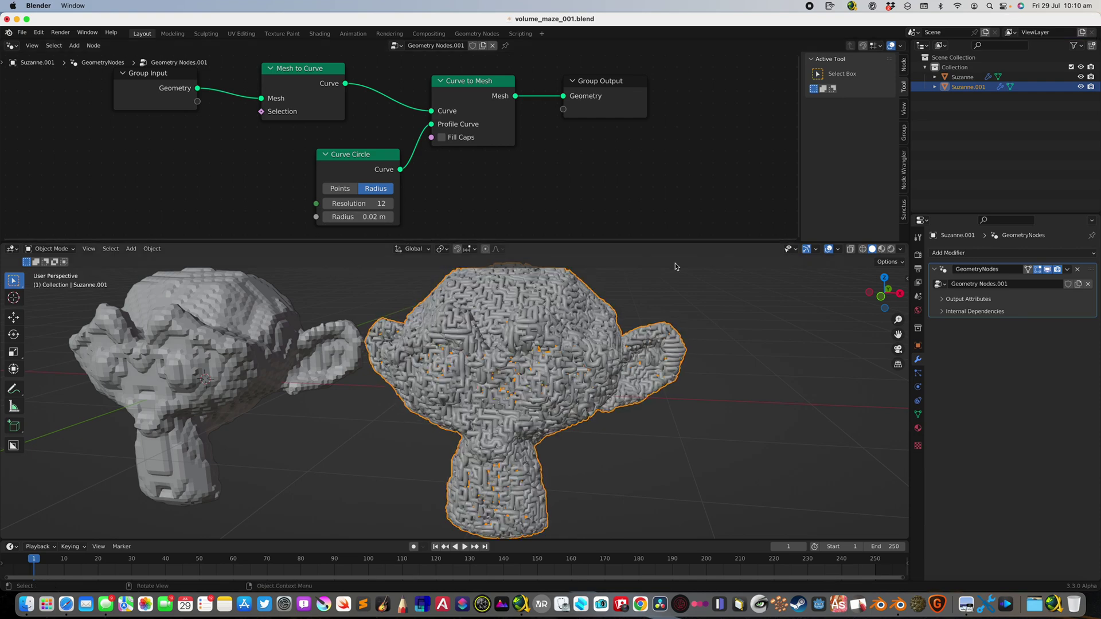
Step: Examine the maze tubes up close and try a Merge by Distance node between Mesh to Curve and Curve to Mesh
scroll(624, 344, up, 5)
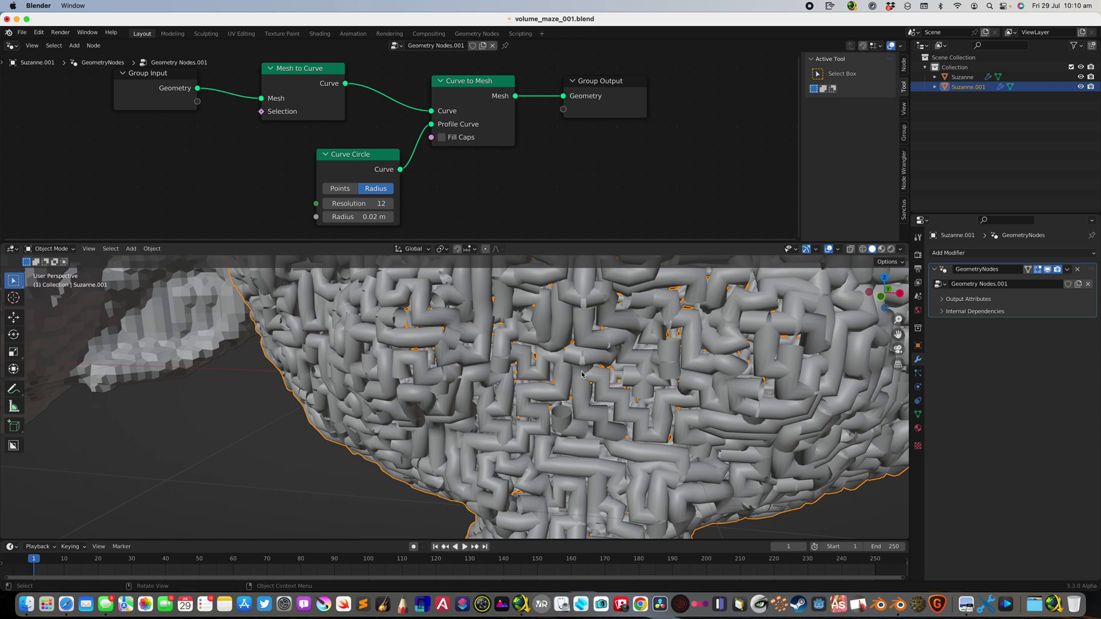
scroll(583, 375, down, 2)
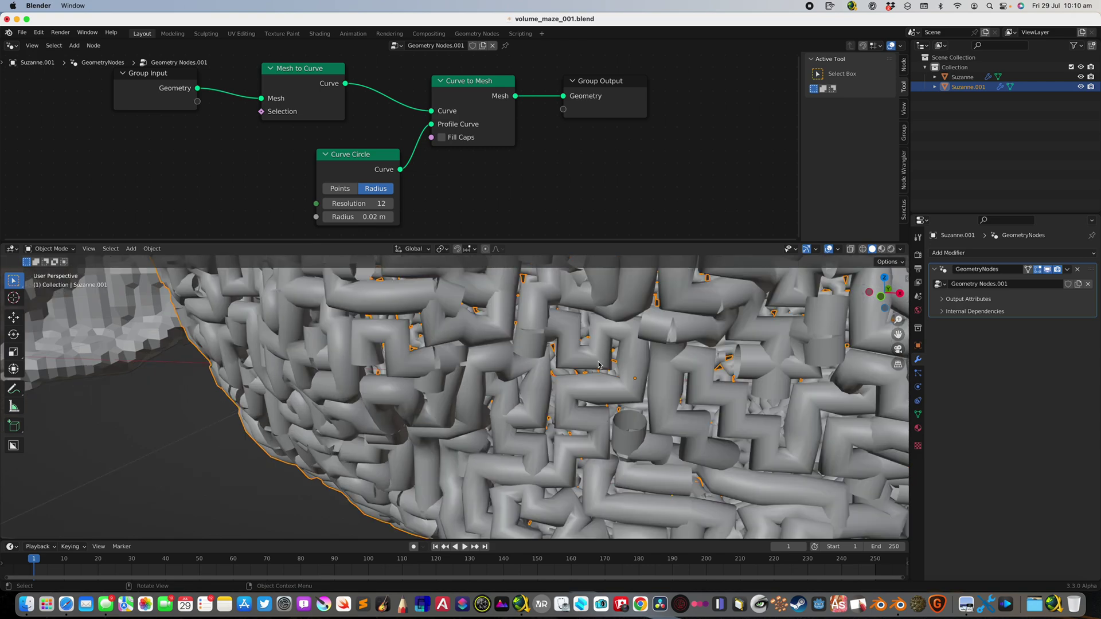
middle_drag(338, 135, 357, 169)
drag(296, 103, 275, 91)
key(shift+a)
text(s)
text(merge)
key(Return)
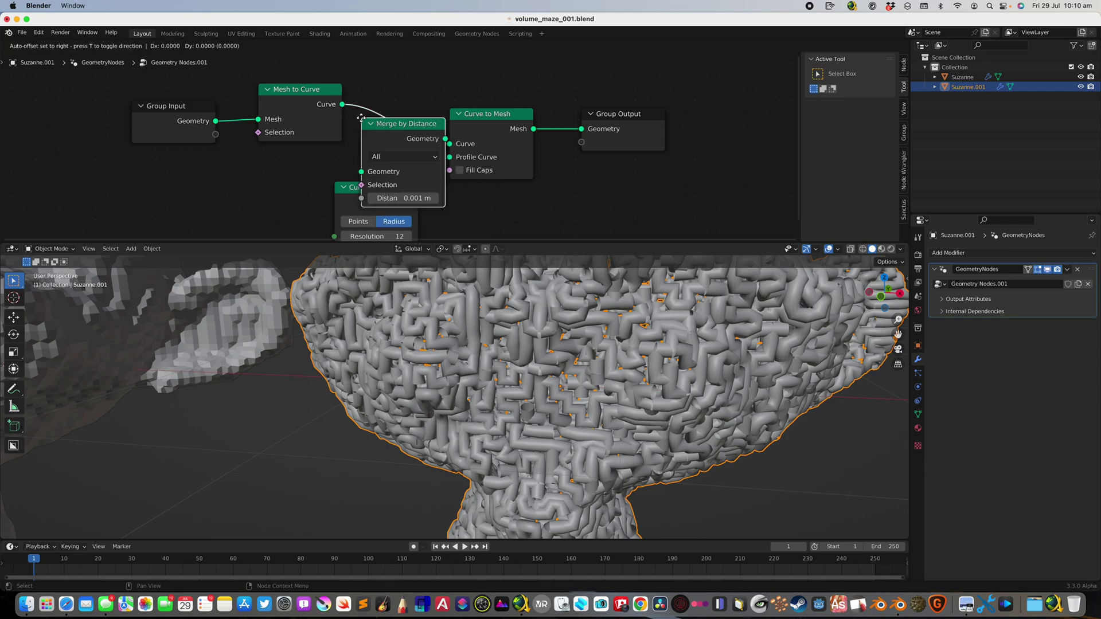
click(359, 78)
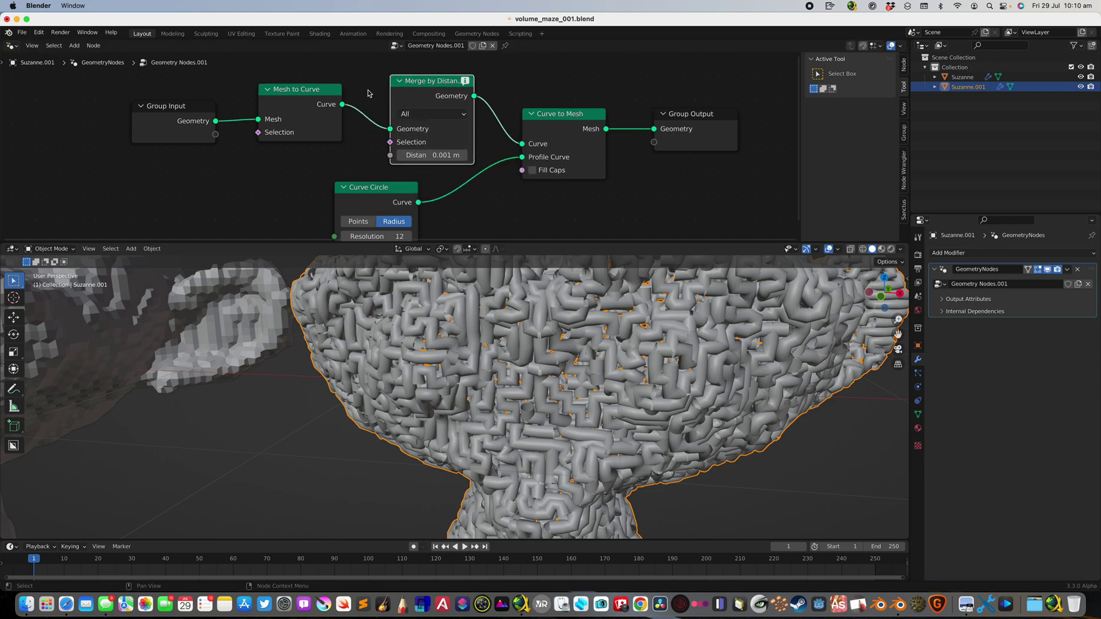
Step: Try the Merge by Distance node ahead of Mesh to Curve with a distance of 0.061 m
drag(414, 150, 303, 99)
mouse_move(301, 162)
mouse_down()
mouse_move(313, 163)
mouse_move(284, 163)
mouse_move(303, 163)
mouse_up()
scroll(469, 320, down, 3)
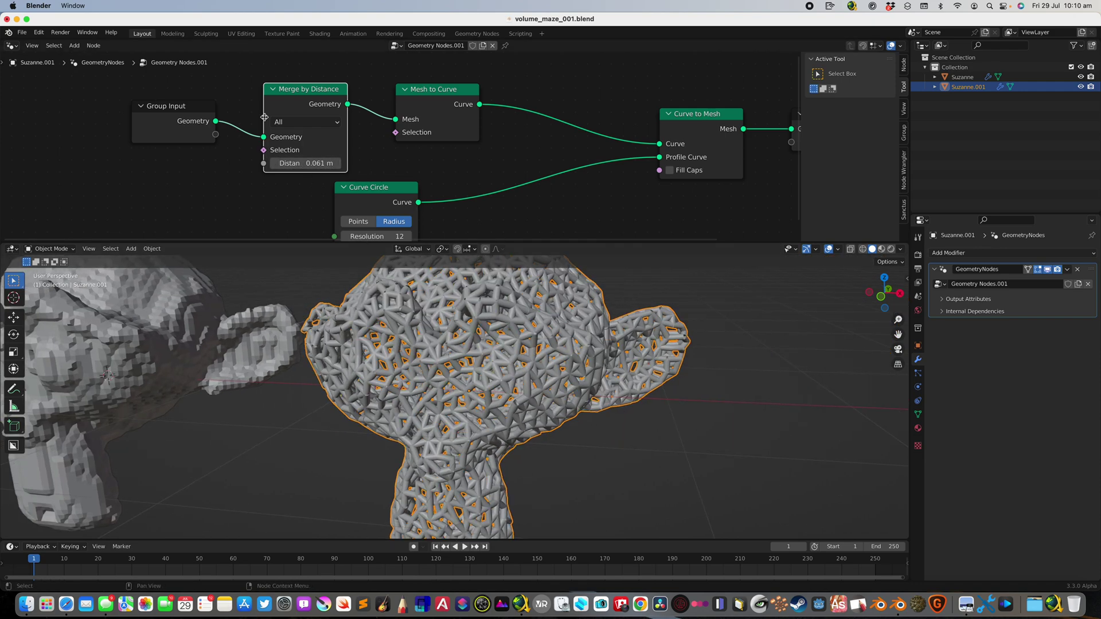
Step: Delete the Merge by Distance node so that Group Input feeds Mesh to Curve directly
drag(215, 121, 325, 102)
click(322, 90)
key(x)
drag(440, 101, 423, 95)
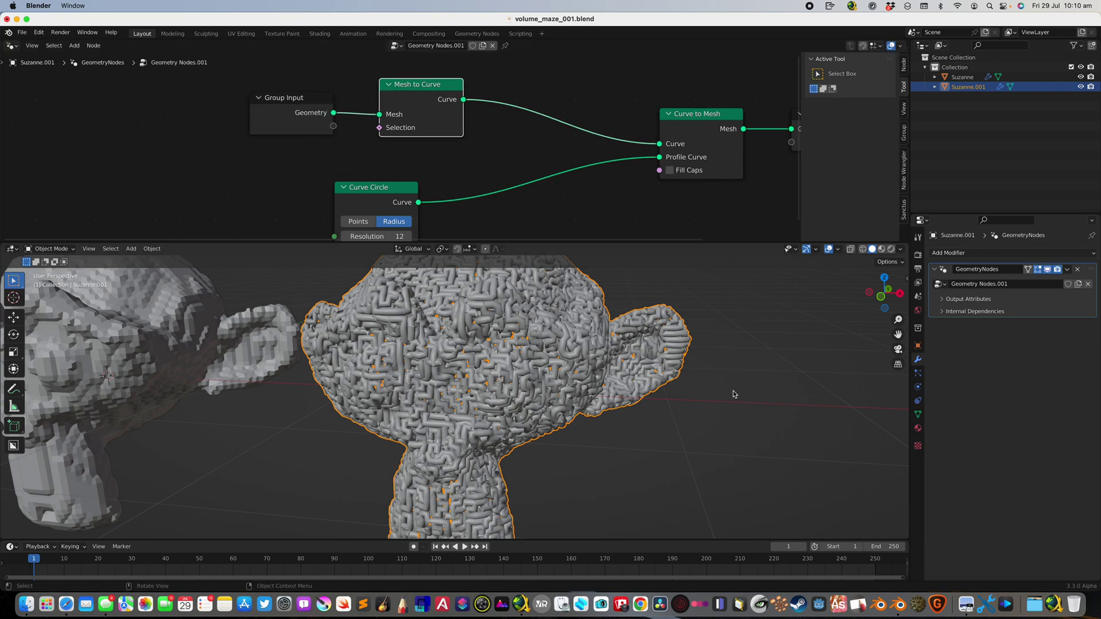
Step: Inspect the monkey's tubes and move Curve to Mesh and Group Output to make room in the node tree
middle_drag(732, 393, 680, 388)
scroll(652, 390, up, 4)
scroll(653, 390, down, 2)
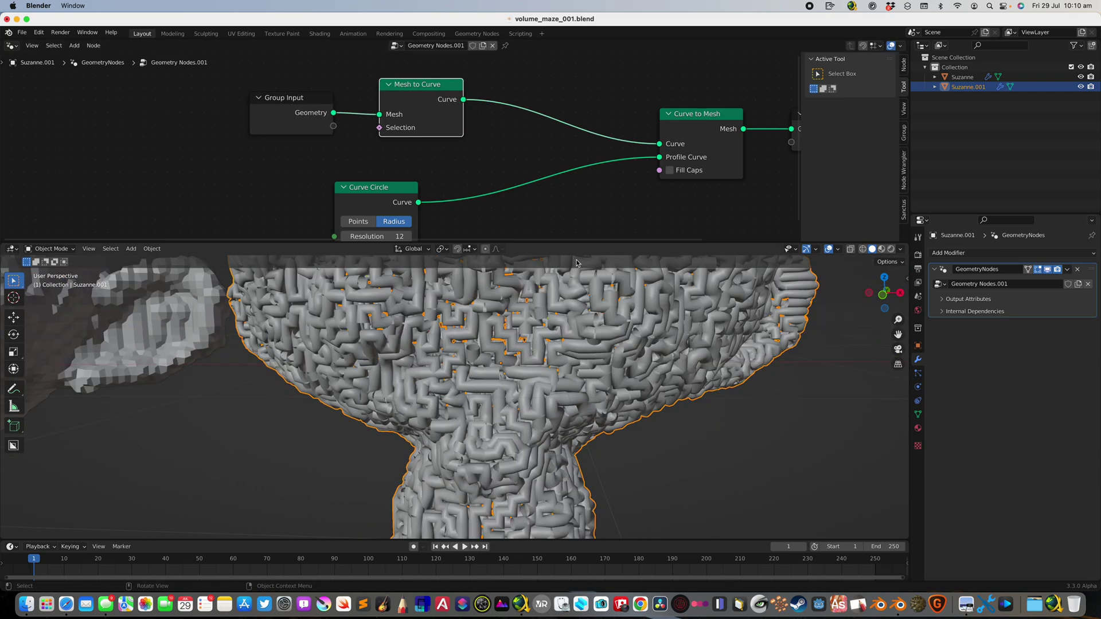
middle_drag(582, 150, 373, 138)
scroll(373, 139, down, 1)
drag(458, 112, 407, 126)
drag(614, 119, 667, 143)
drag(445, 122, 504, 143)
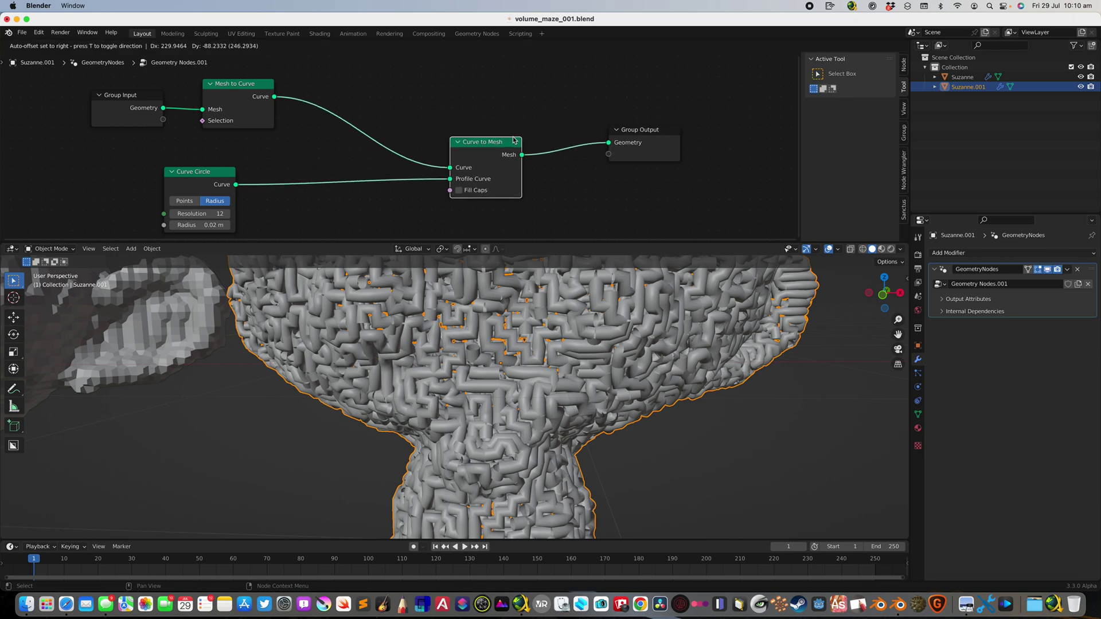
Step: Try another Merge by Distance node between Mesh to Curve and Curve to Mesh, adjusting its distance
key(shift+a)
click(418, 117)
text(merge)
key(Return)
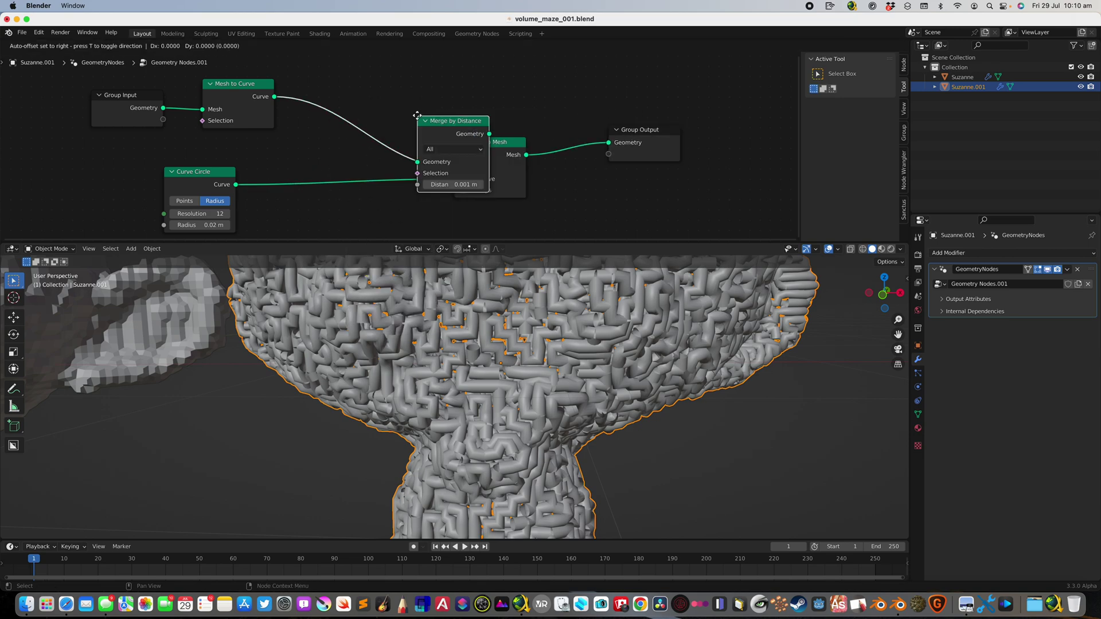
click(320, 68)
shift+drag(372, 148, 404, 148)
Step: Reconnect Mesh to Curve directly to Curve to Mesh and delete the second Merge by Distance node
drag(276, 97, 411, 124)
click(372, 86)
key(x)
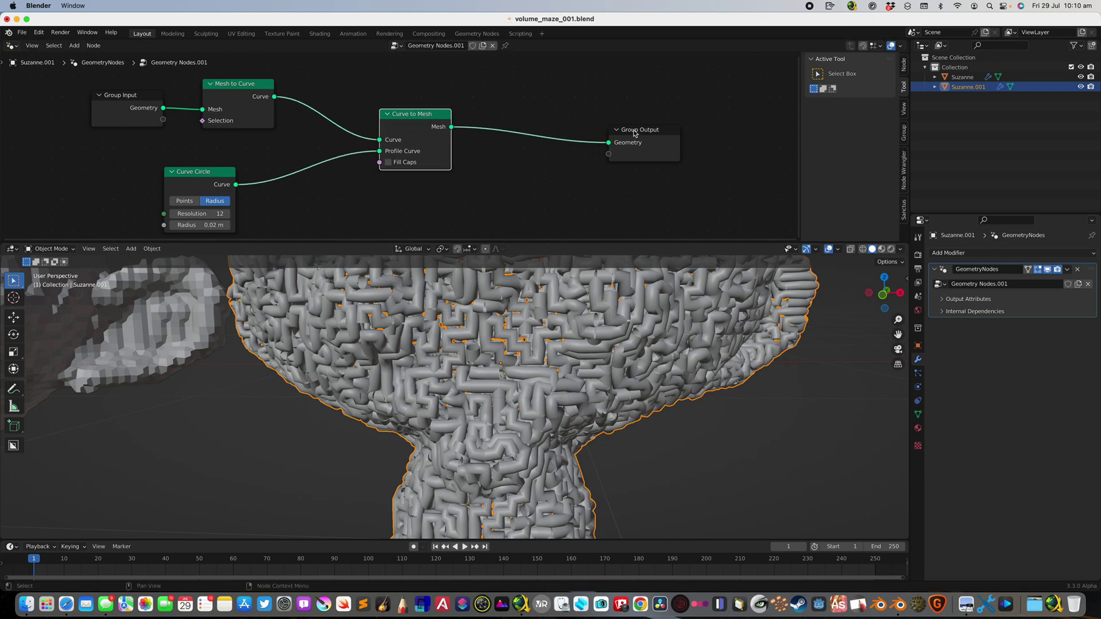
Step: Move Group Output closer to Curve to Mesh and look over the tubular maze on the whole monkey
drag(636, 134, 549, 108)
scroll(498, 347, down, 4)
scroll(498, 347, down, 1)
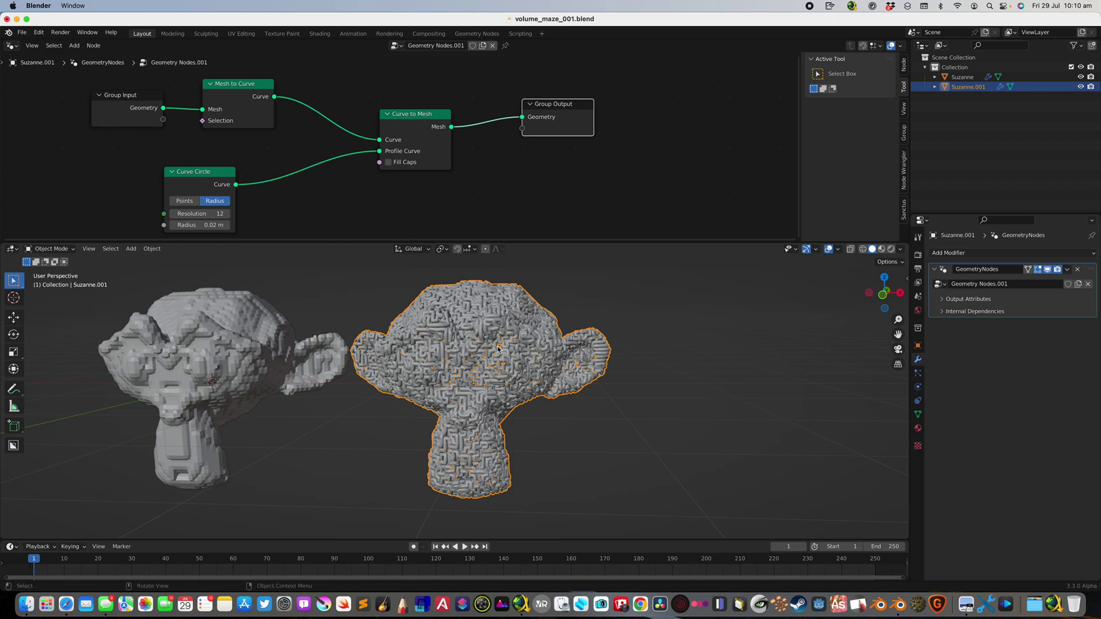
middle_drag(497, 347, 559, 343)
scroll(496, 347, up, 1)
scroll(482, 346, down, 1)
scroll(547, 348, up, 4)
scroll(547, 347, down, 5)
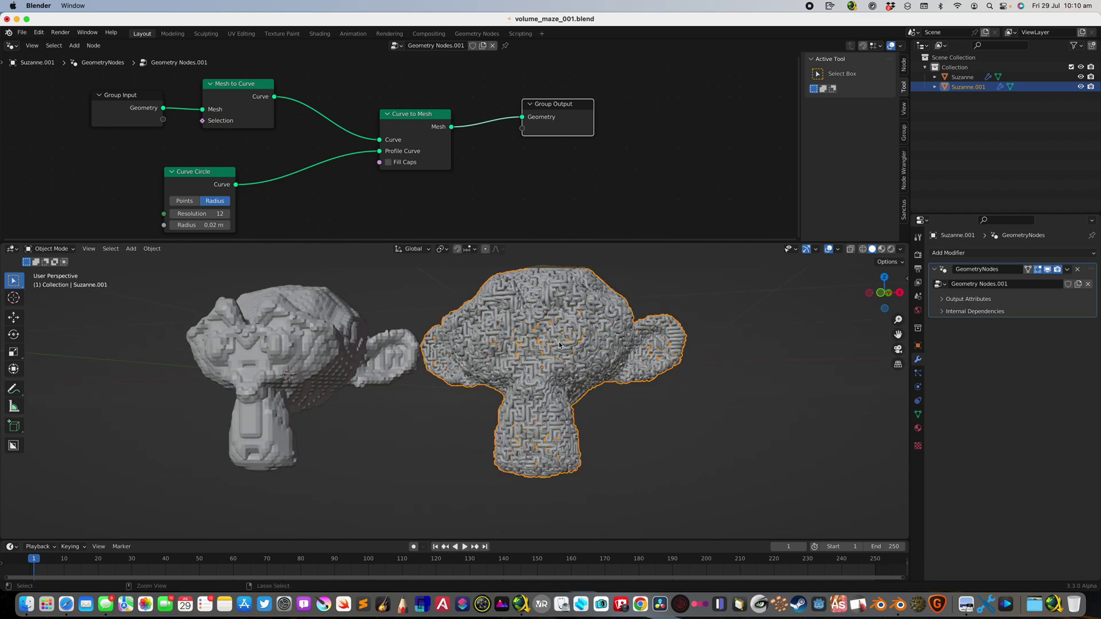
Step: Switch to the browser, look through the mesh_maze README on GitHub, and return to Blender
key(ctrl+Right)
scroll(459, 353, down, 3)
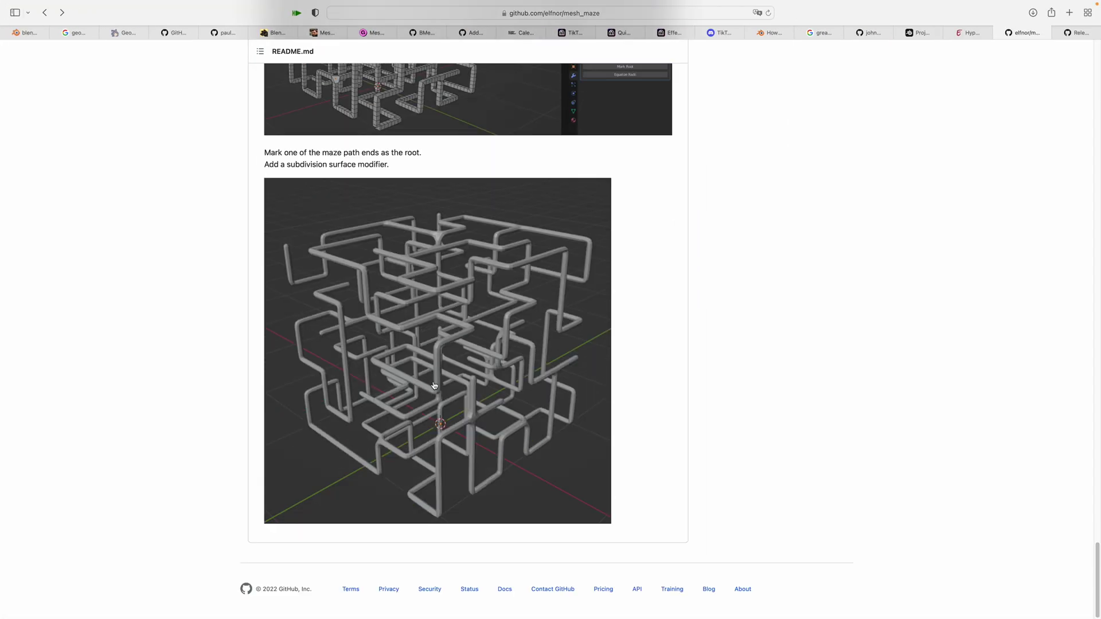
scroll(434, 385, up, 20)
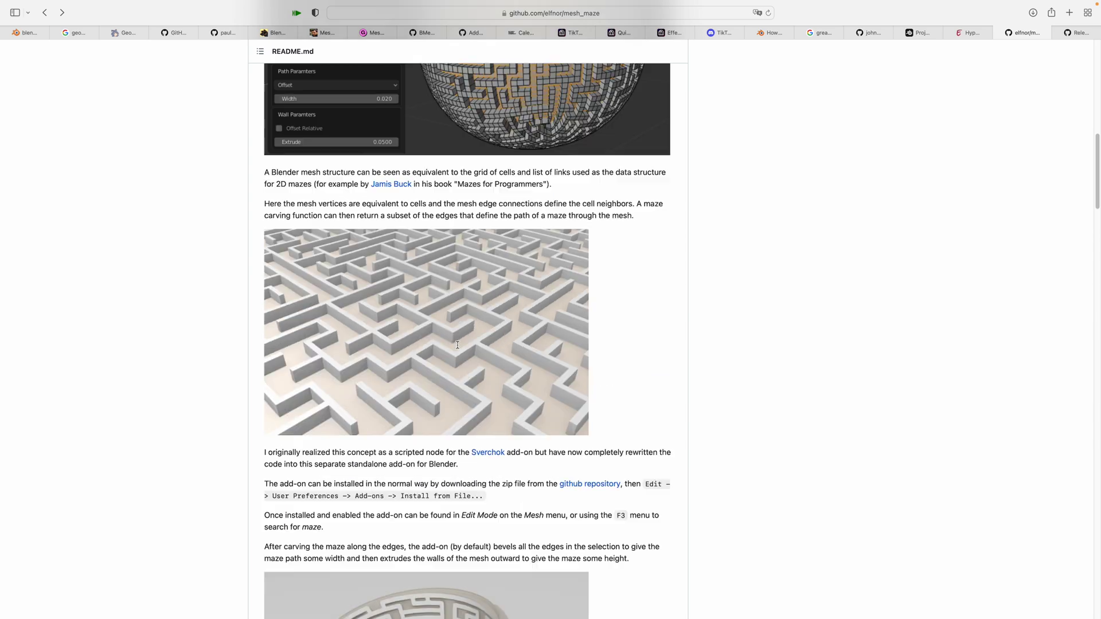
scroll(458, 344, up, 8)
key(ctrl+Left)
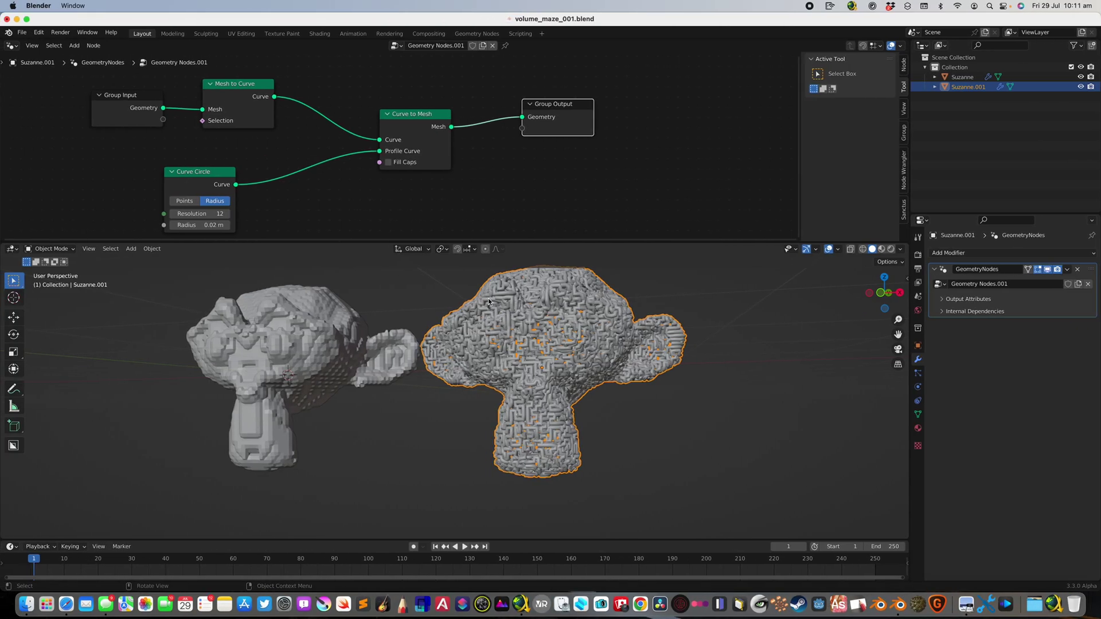
Step: Show the splash screen and make the application window full screen
middle_drag(527, 350, 530, 354)
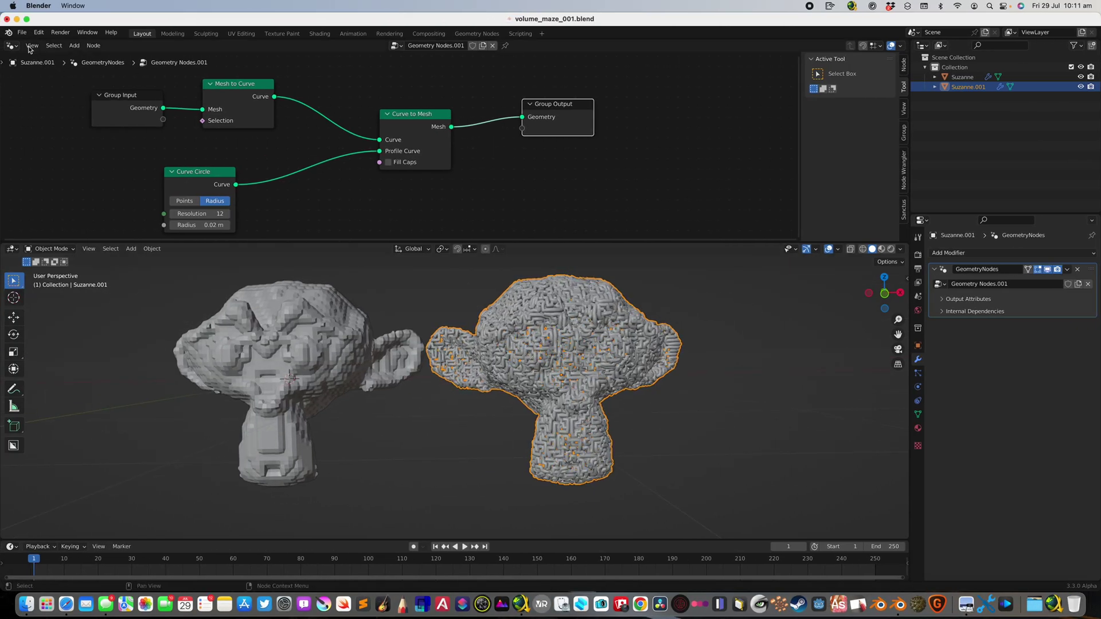
click(8, 32)
click(9, 34)
click(8, 32)
click(35, 42)
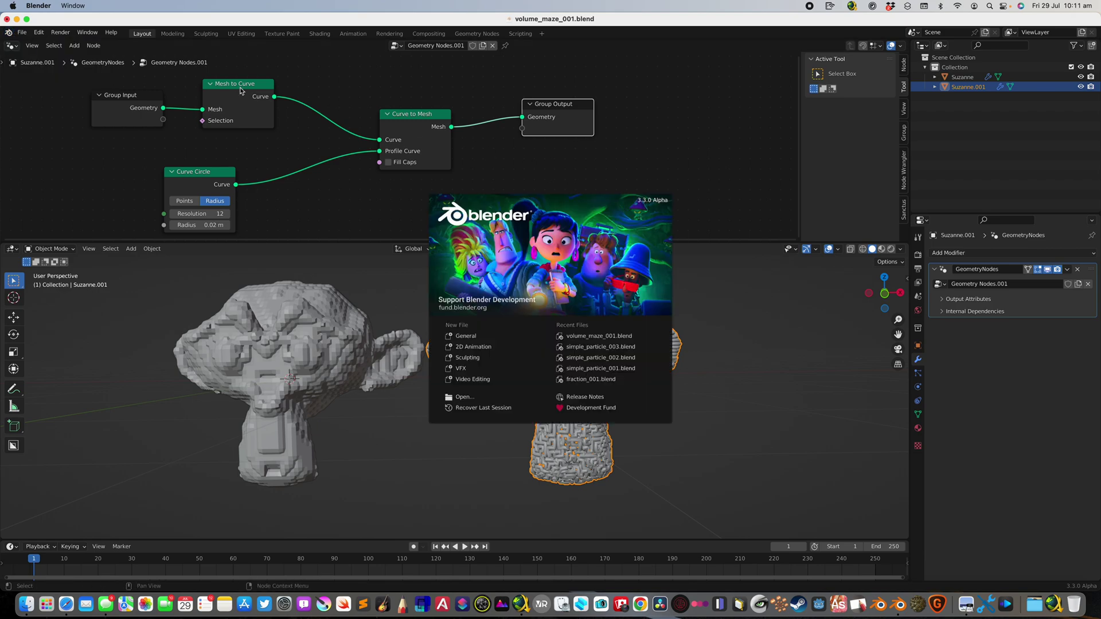
click(27, 21)
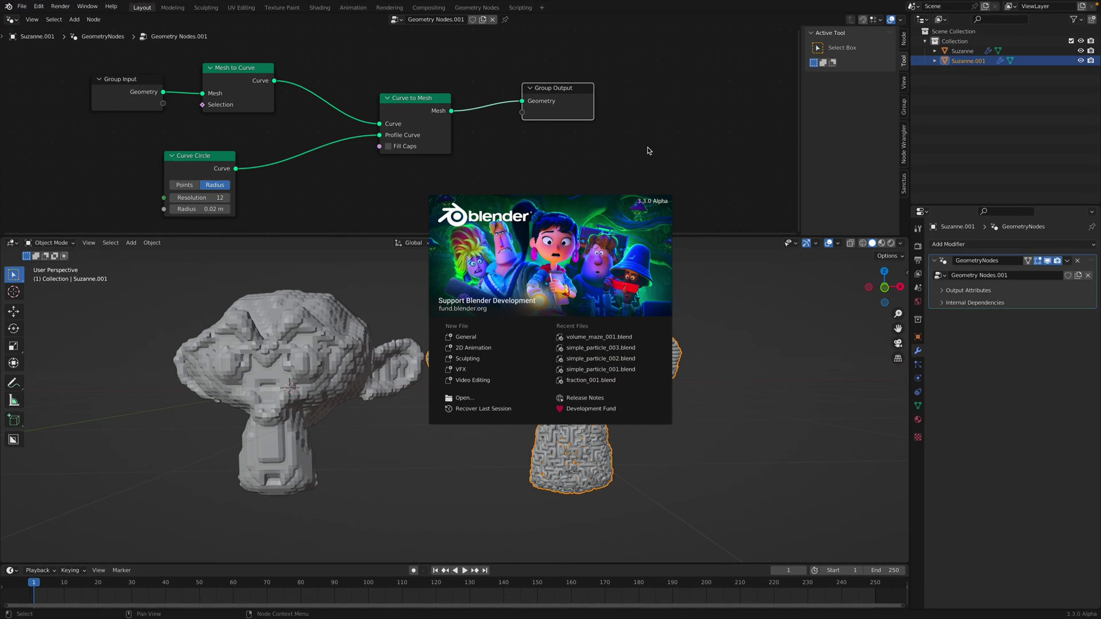
Step: Dismiss the splash screen, switch to Safari and review the file list and README of the mesh_maze repository
click(647, 147)
key(ctrl+Right)
scroll(481, 243, up, 5)
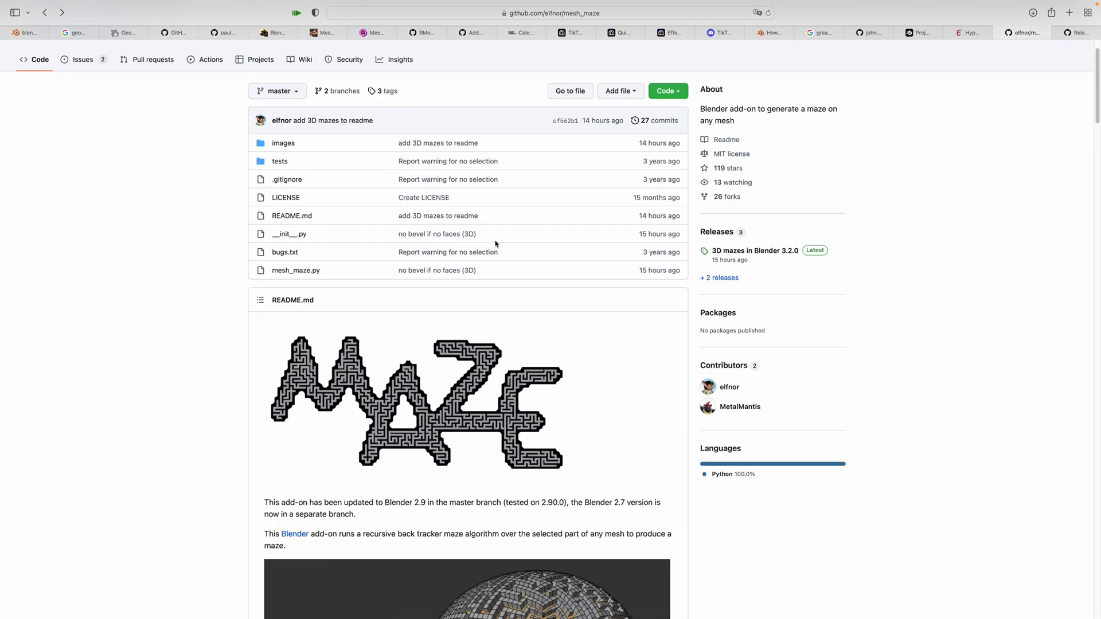
scroll(279, 294, down, 10)
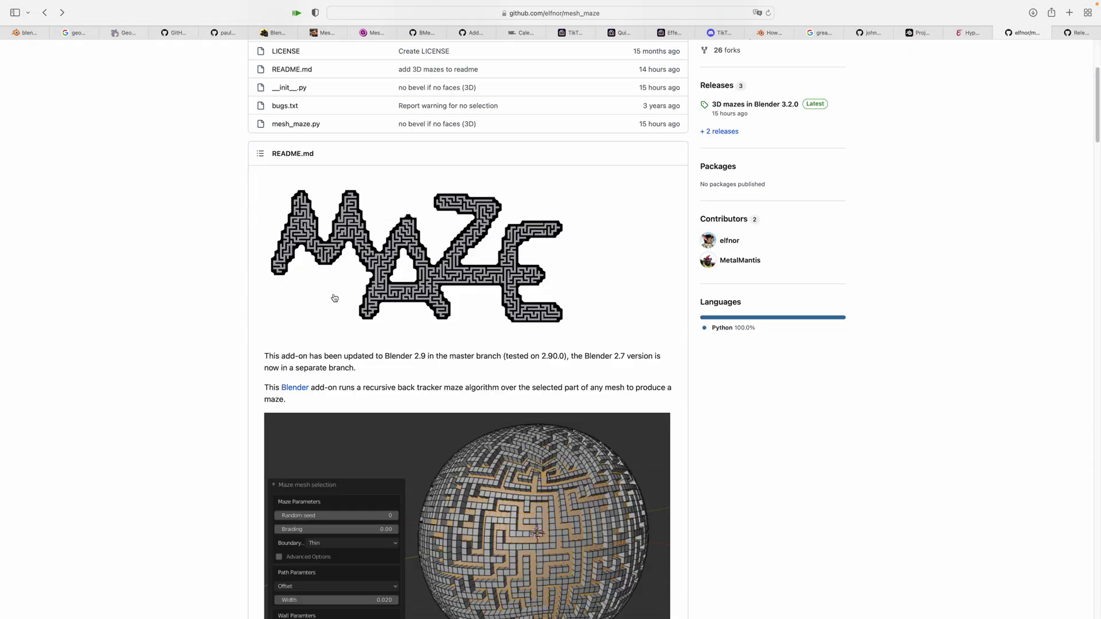
scroll(278, 294, up, 6)
scroll(278, 294, up, 1)
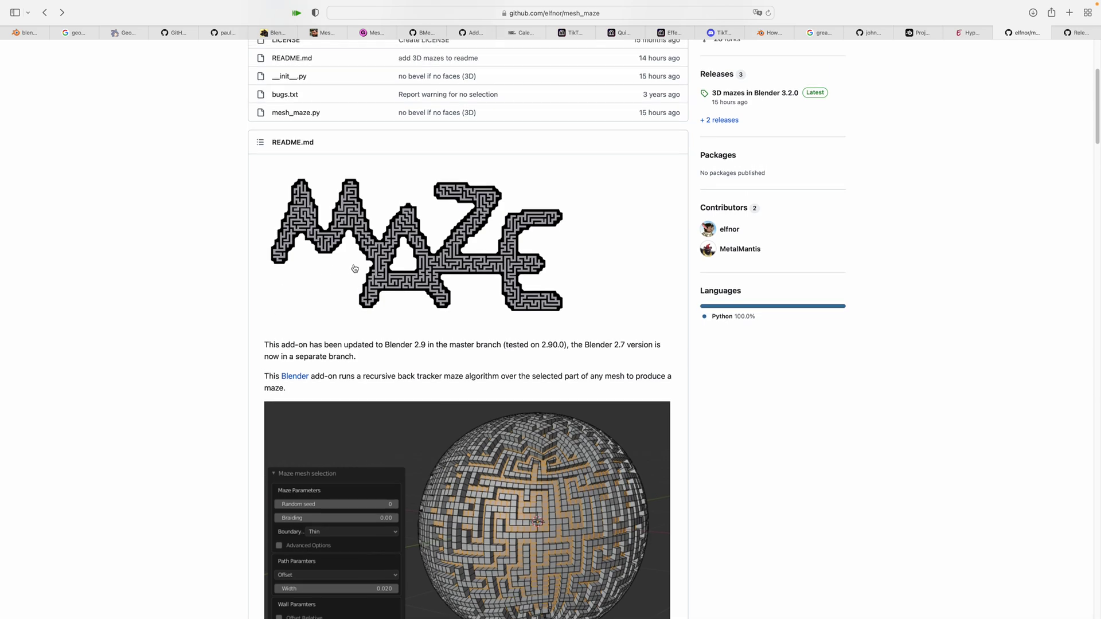
scroll(629, 287, down, 15)
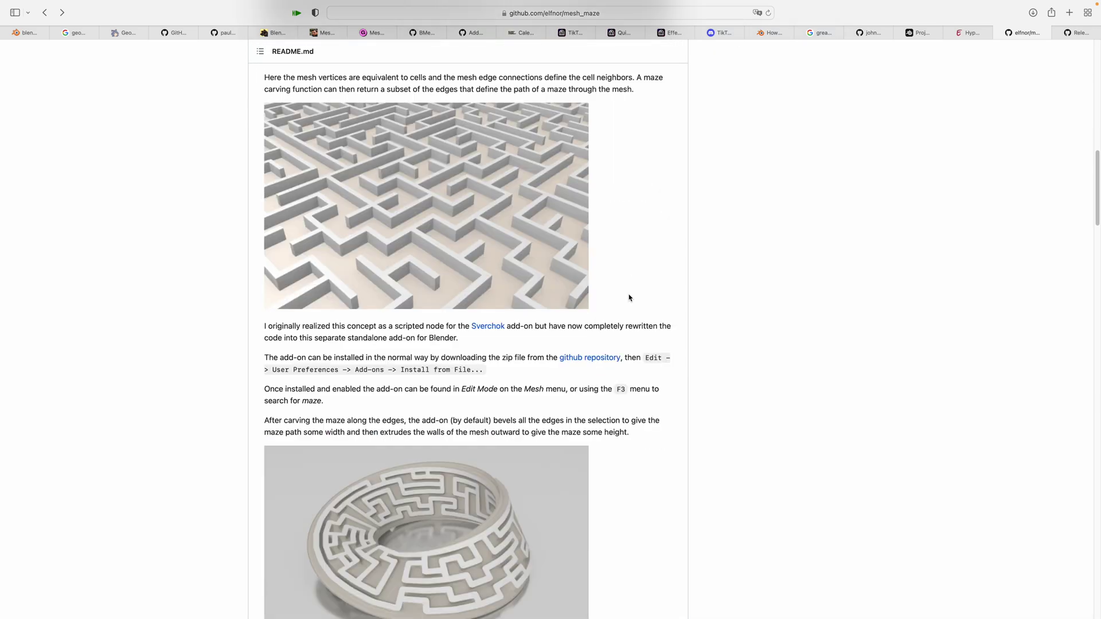
scroll(628, 298, up, 15)
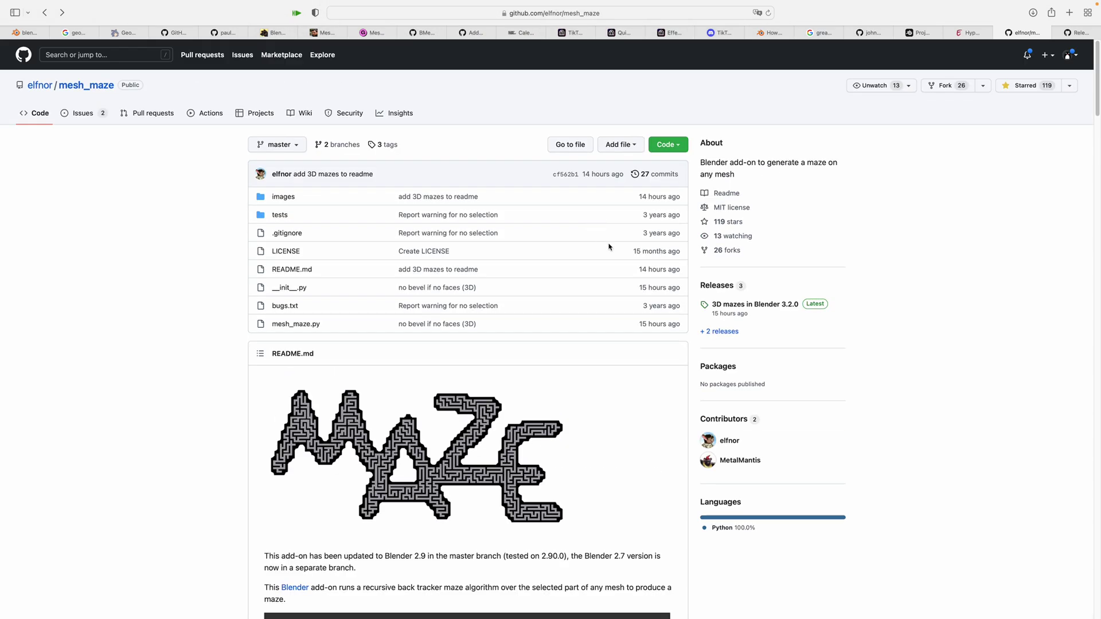
mouse_move(781, 4)
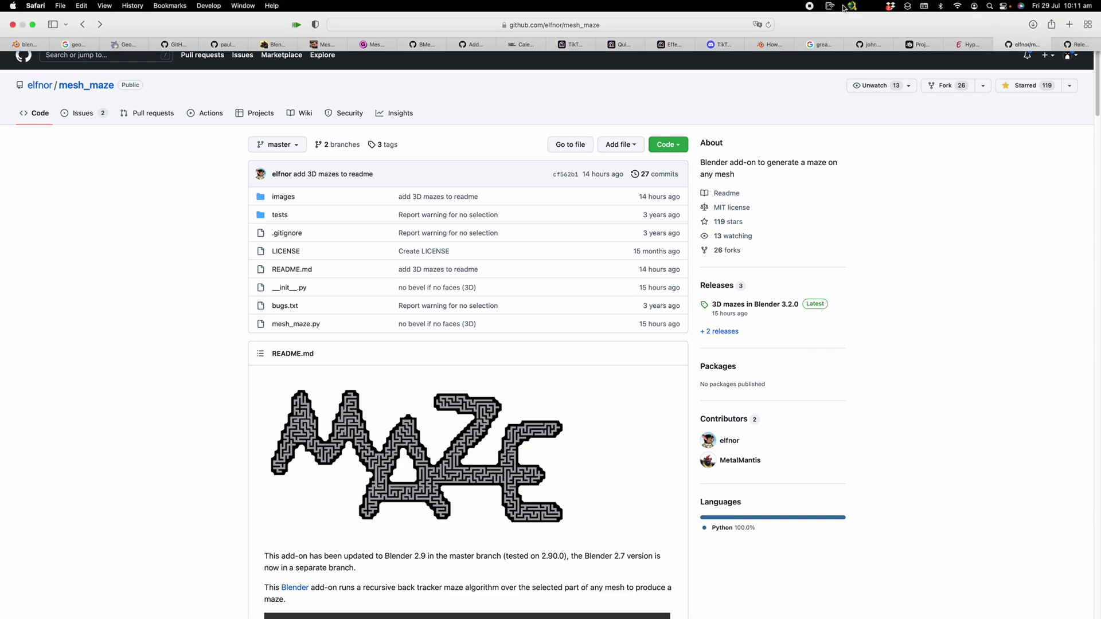